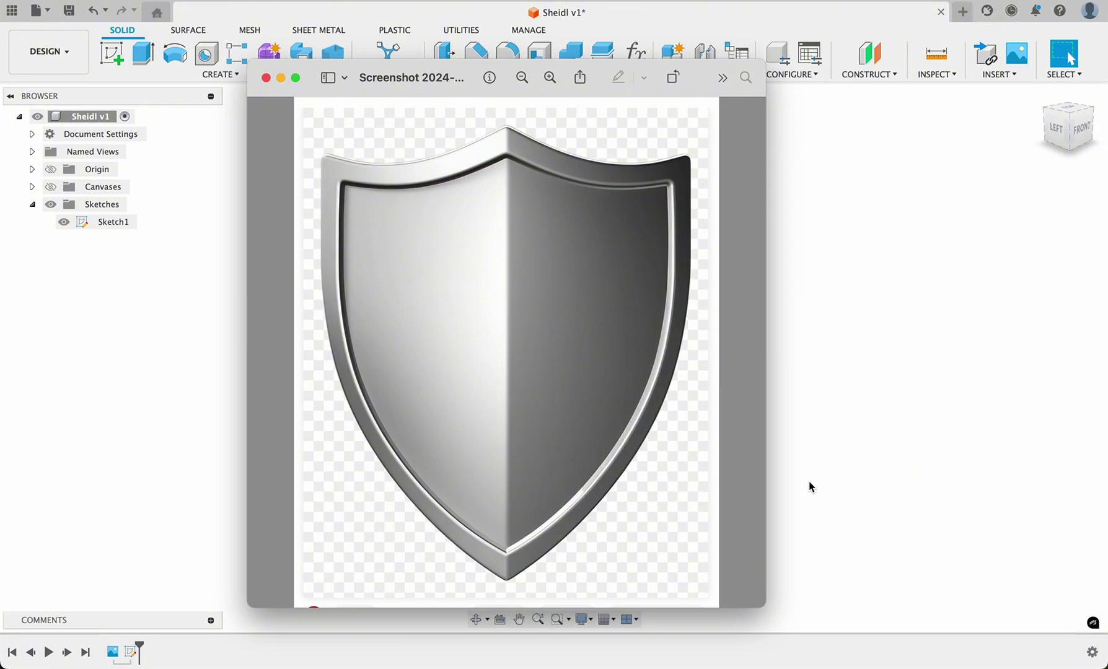
Step: Put the reference image window away and show the shield canvas behind the sketch from the front
drag(475, 76, 481, 71)
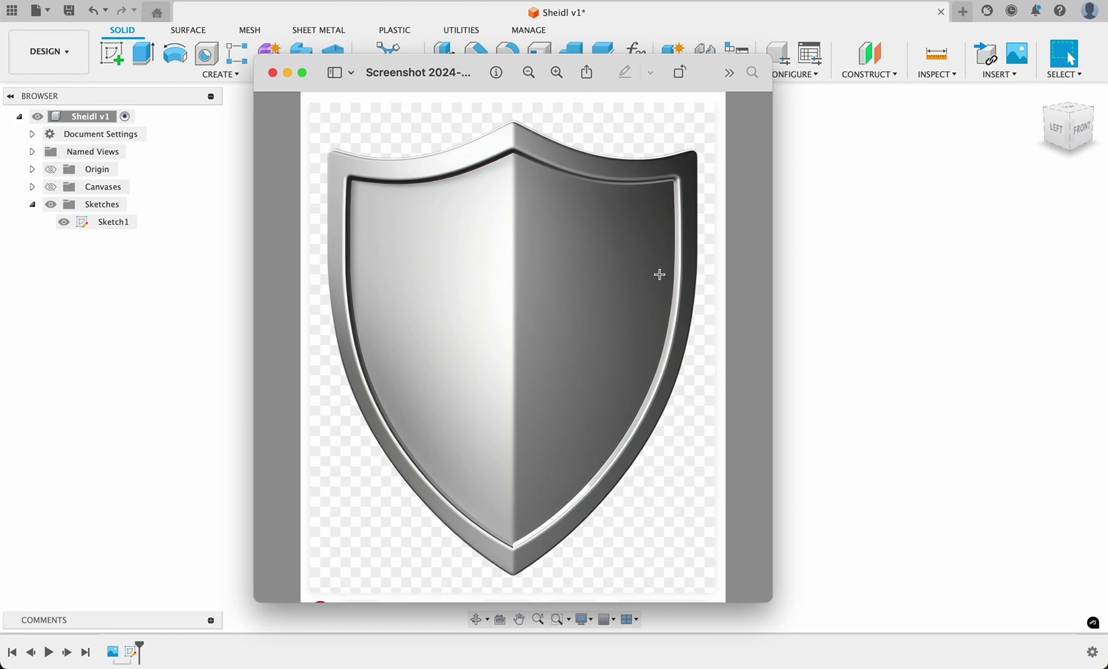
click(237, 154)
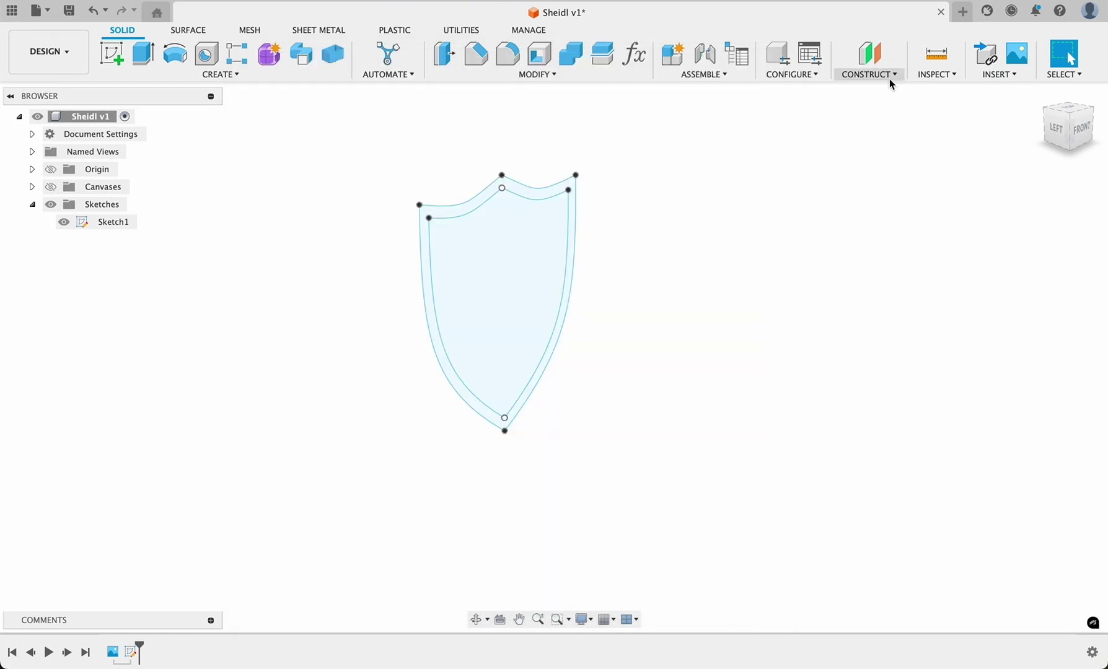
click(1081, 131)
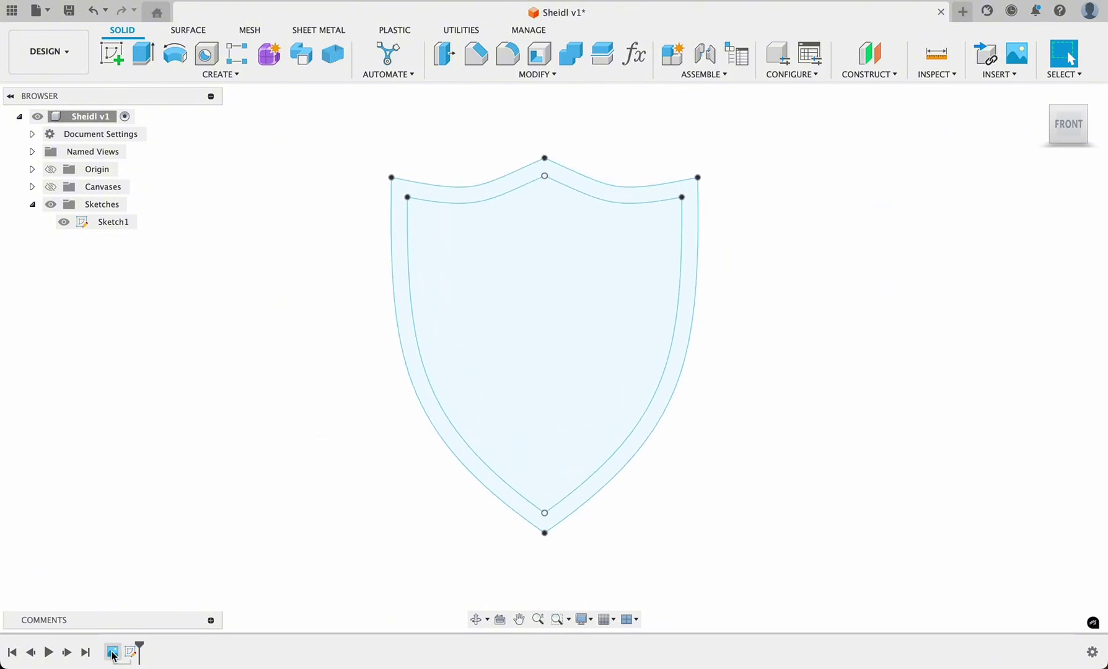
click(32, 187)
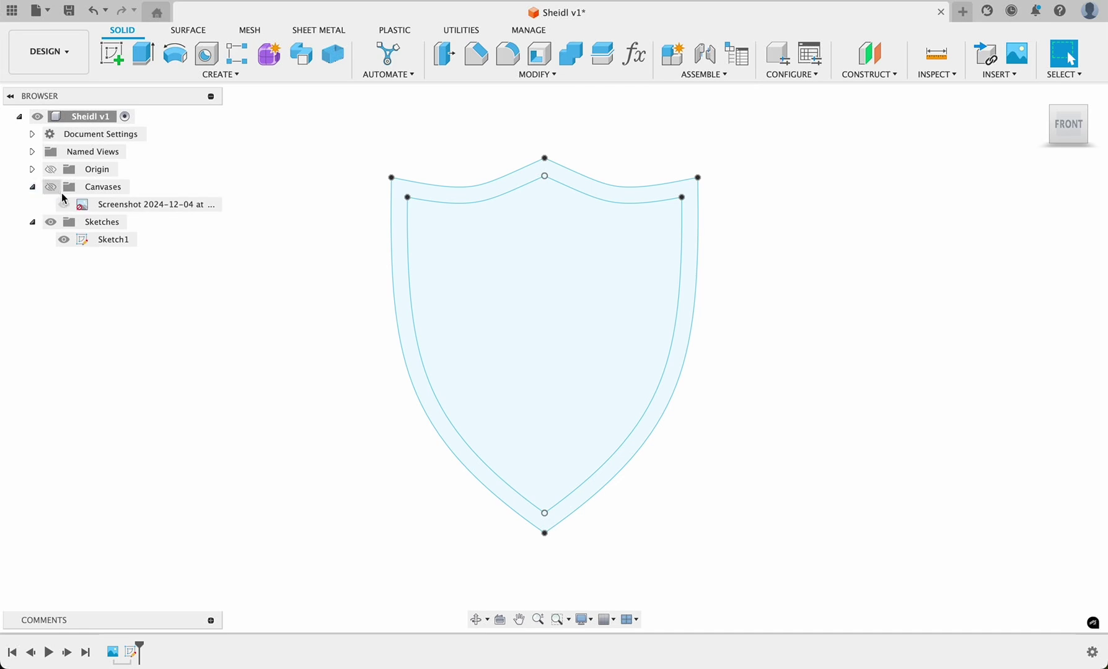
click(52, 188)
click(33, 187)
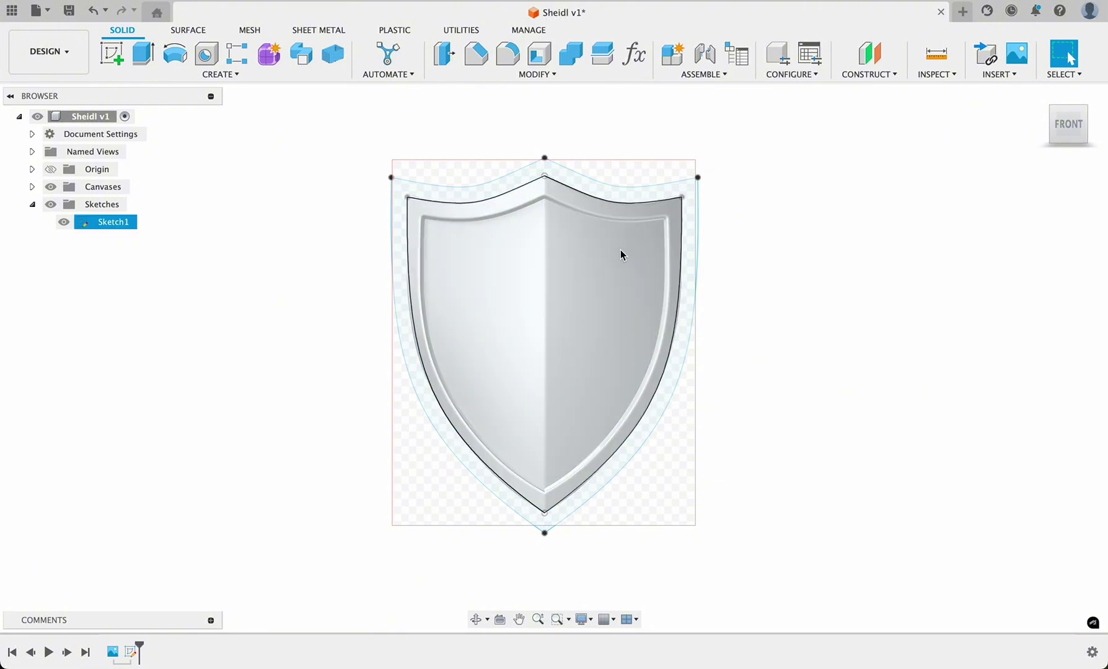
click(994, 75)
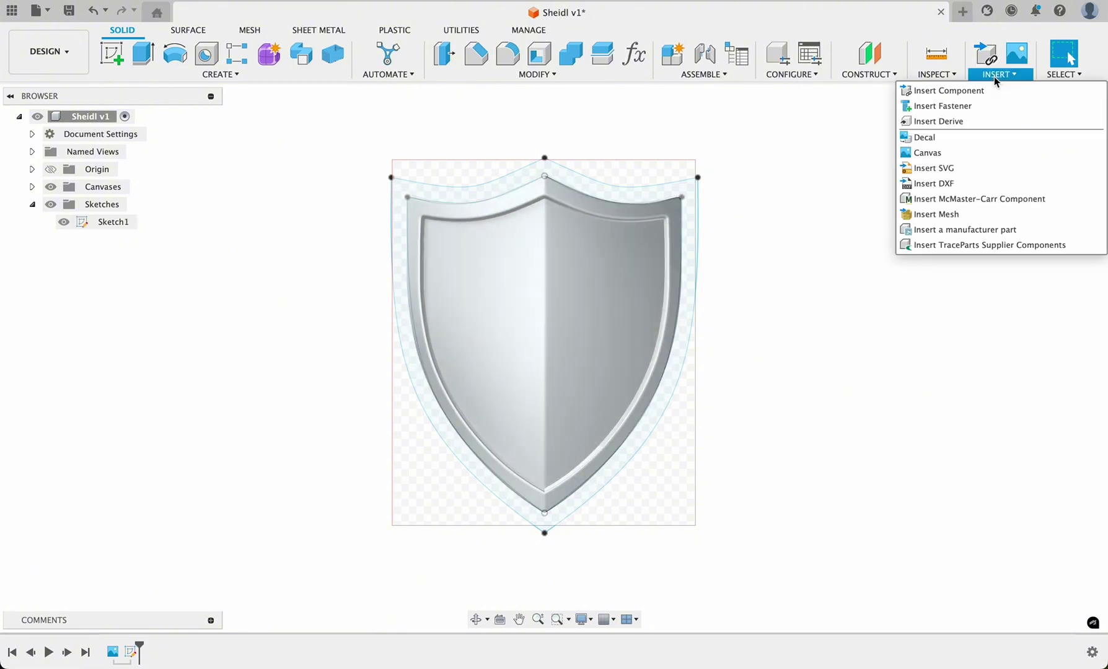
click(858, 126)
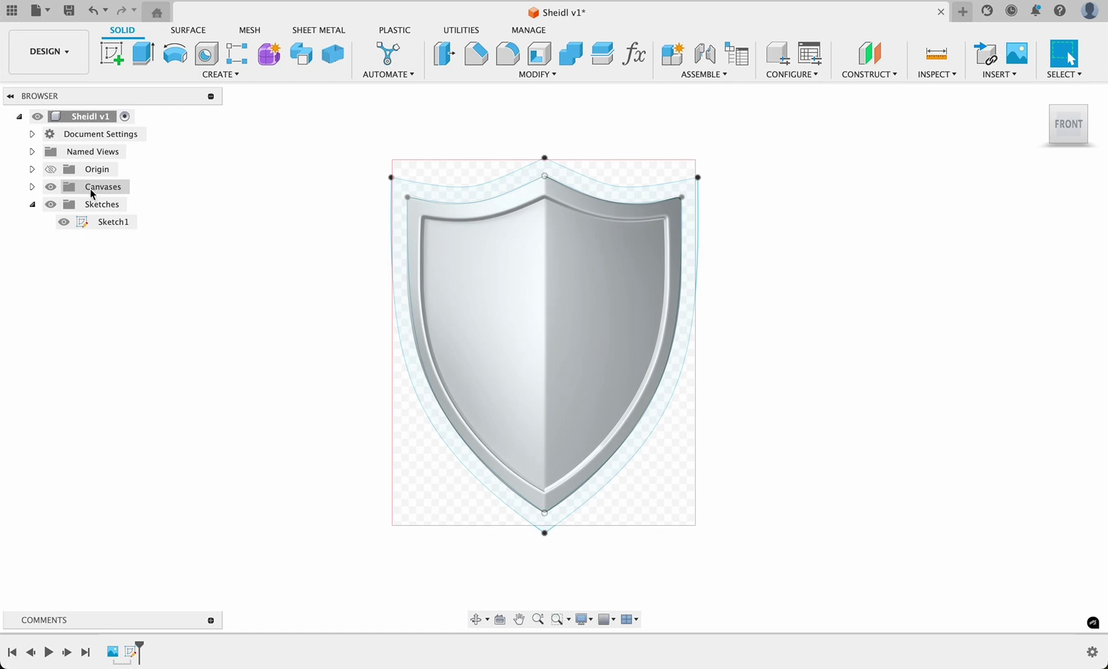
click(32, 187)
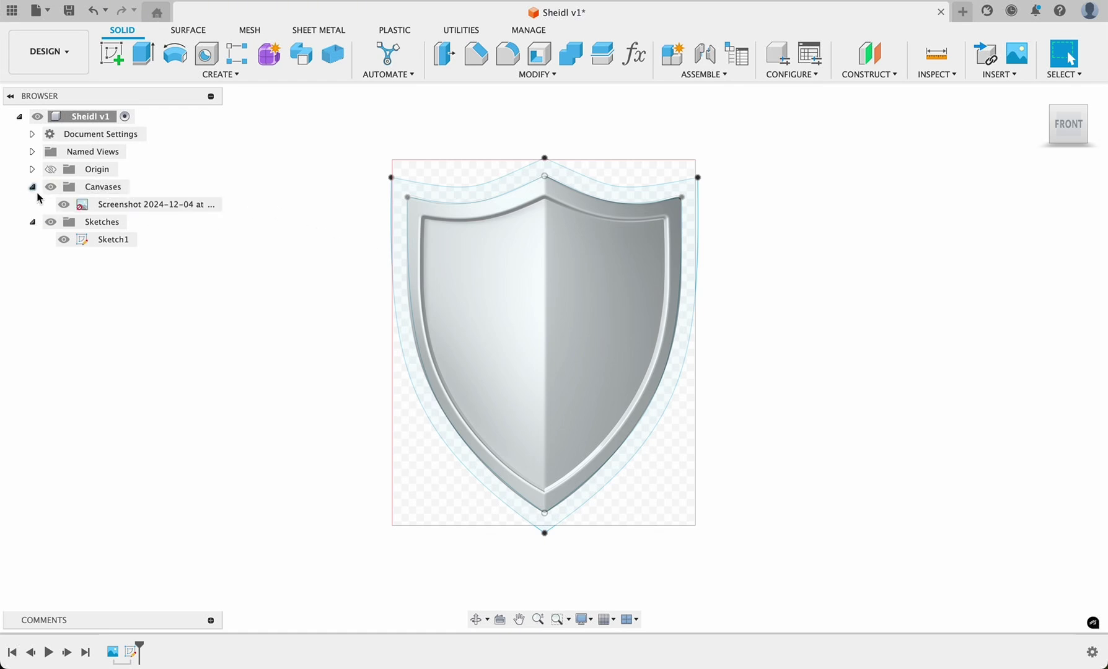
click(33, 187)
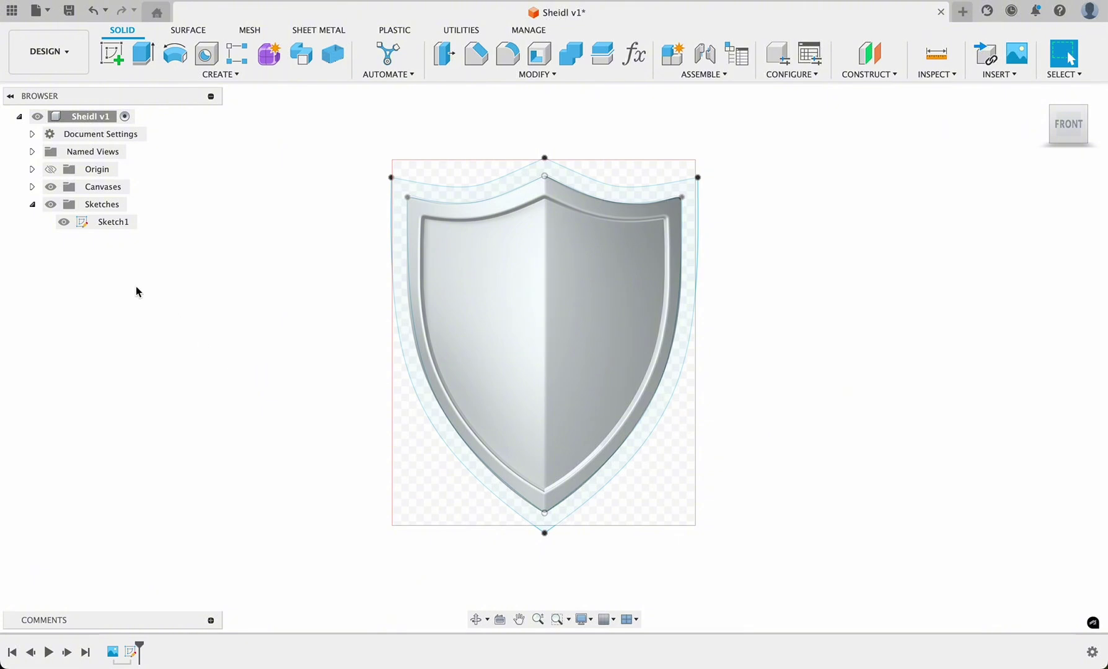
Step: Compare the inner and outer shield outlines with the reference canvas by toggling canvas and sketch visibility, leaving only the sketch shown
click(51, 188)
click(52, 188)
click(52, 187)
click(51, 188)
click(496, 193)
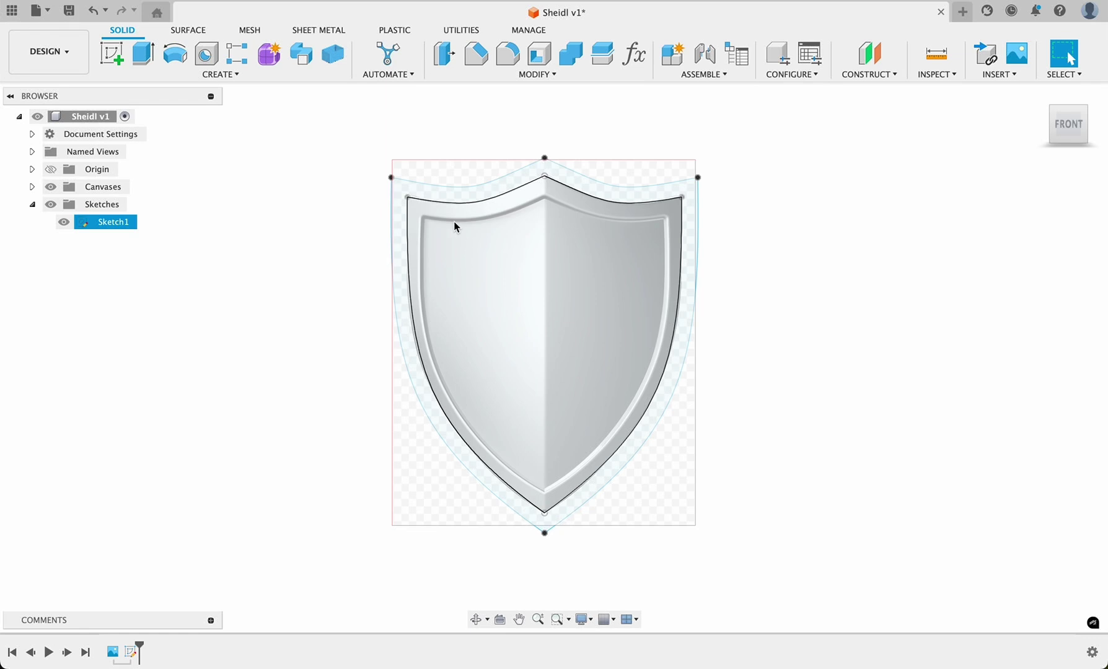
click(362, 204)
click(520, 230)
click(477, 207)
click(473, 203)
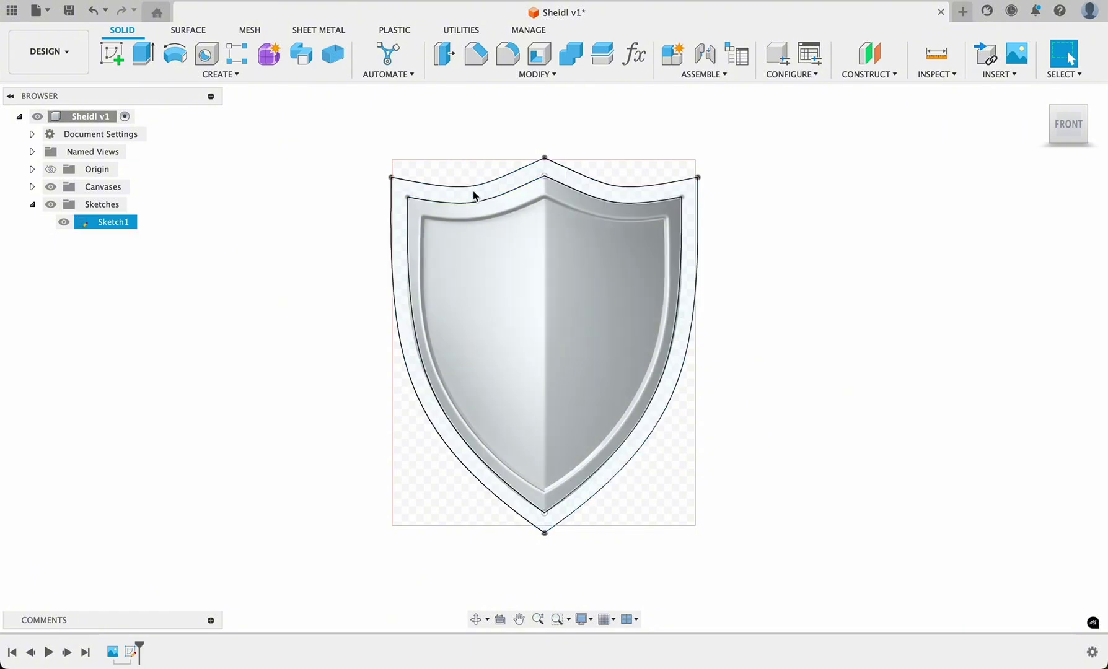
click(366, 191)
click(50, 205)
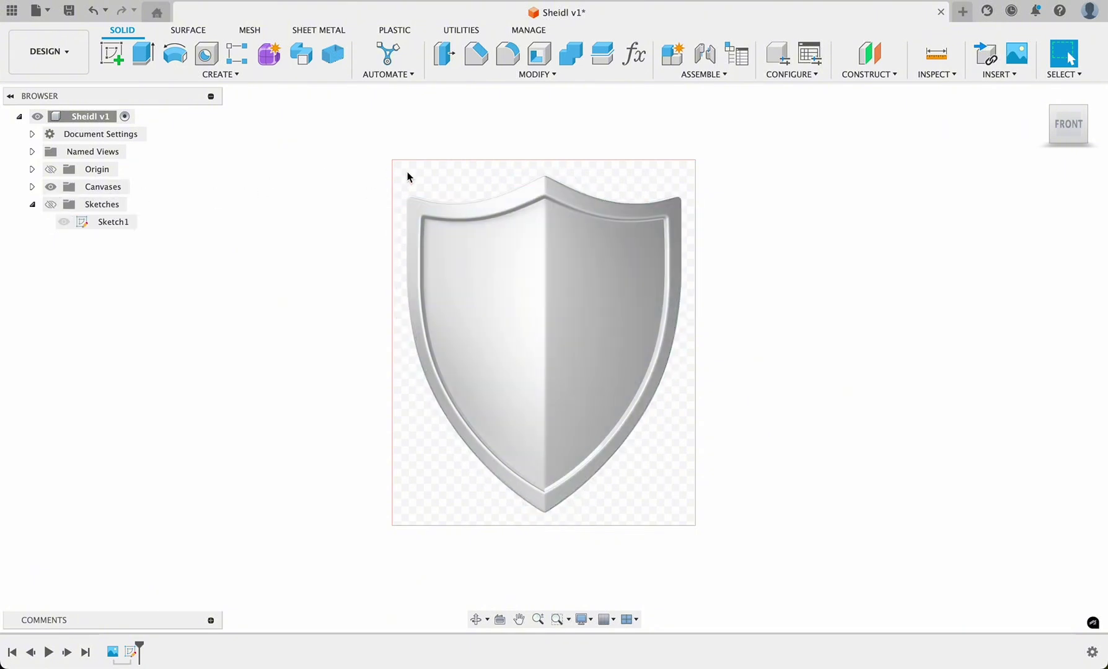
click(51, 204)
click(51, 186)
Step: Examine the border and inner profiles of the shield sketch from the front and at an angle
click(514, 183)
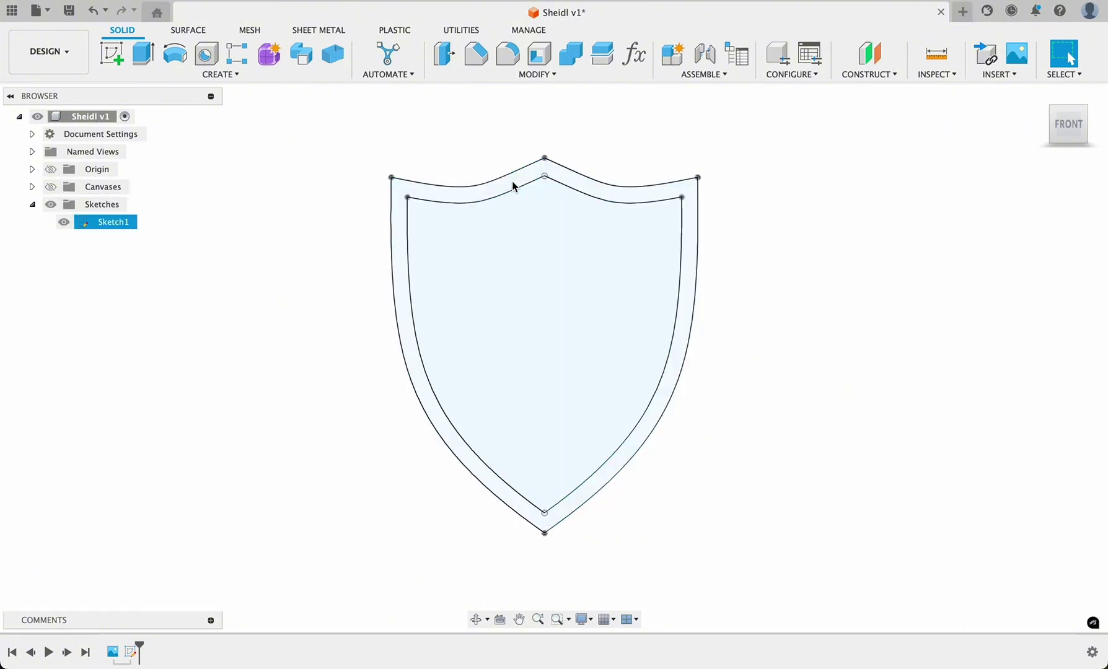
key(Escape)
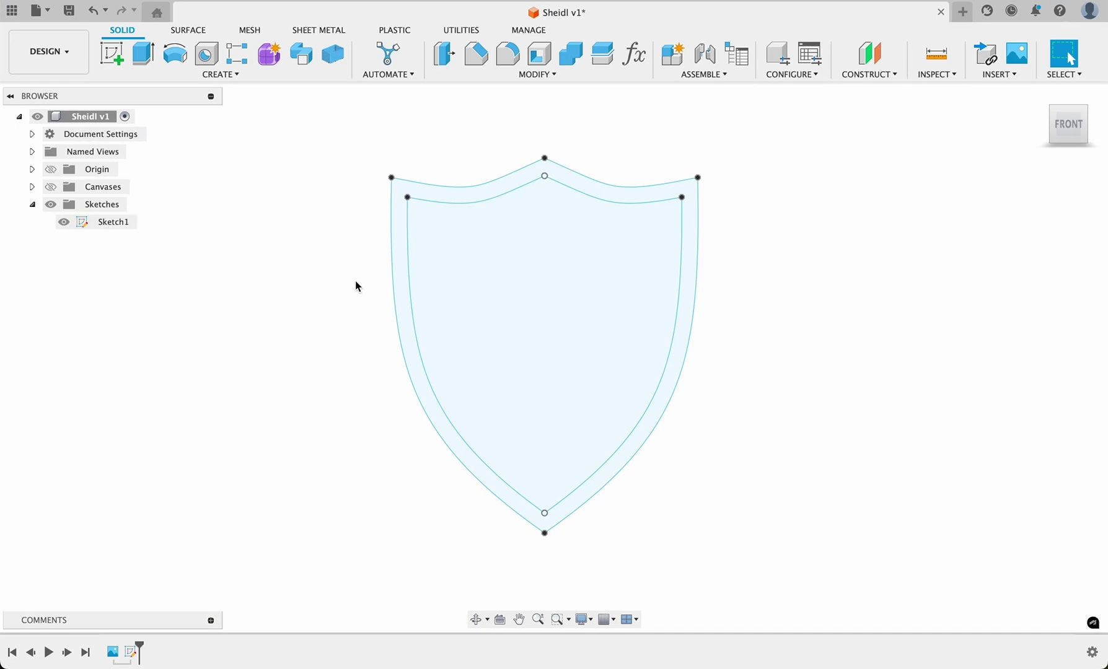
click(404, 272)
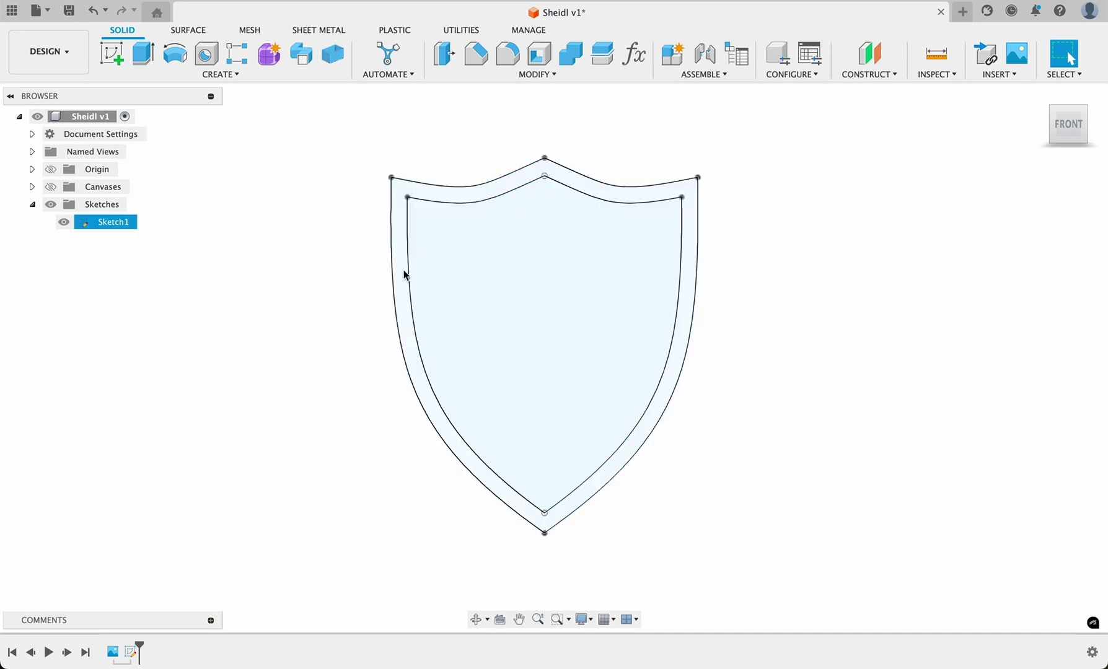
click(677, 270)
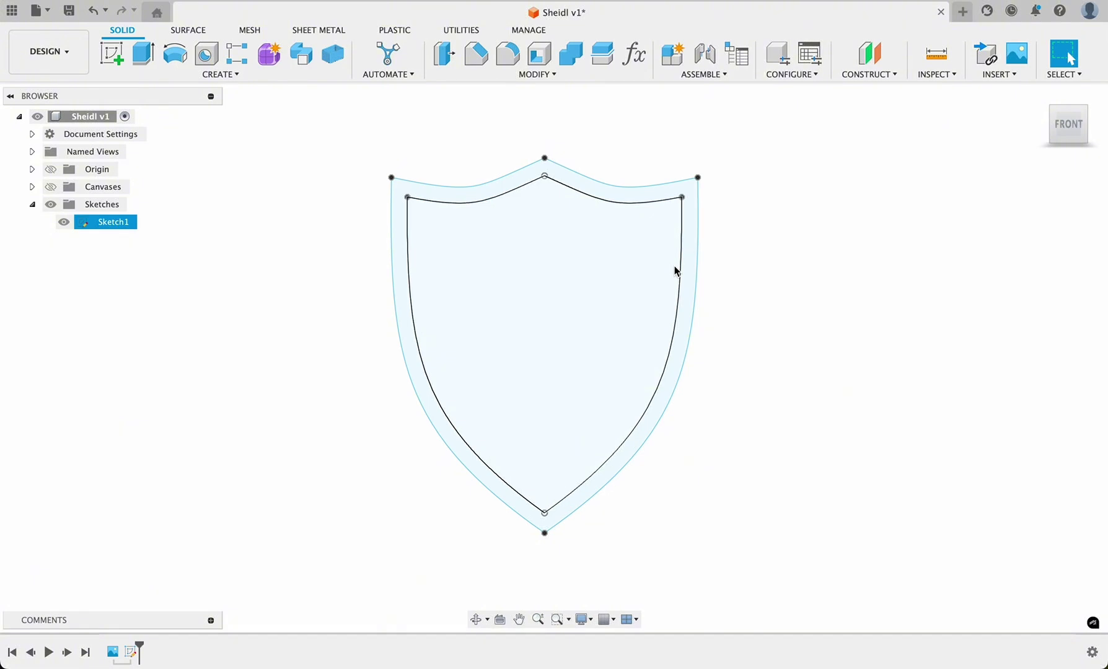
scroll(568, 295, down, 5)
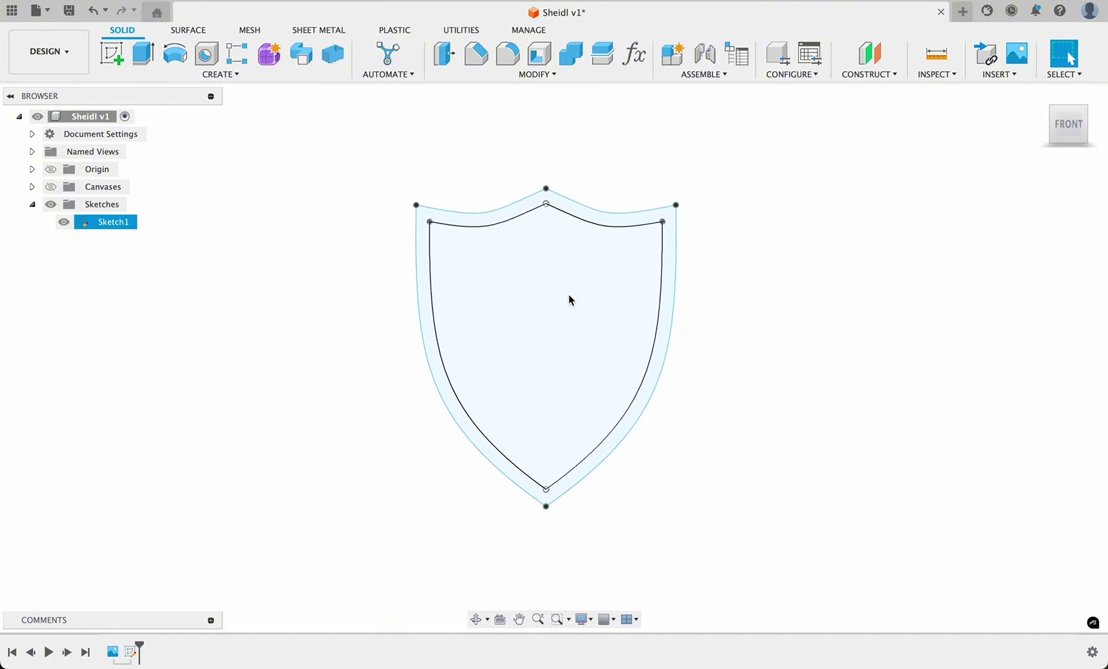
shift+scroll(569, 296, left, 5)
scroll(568, 300, down, 1)
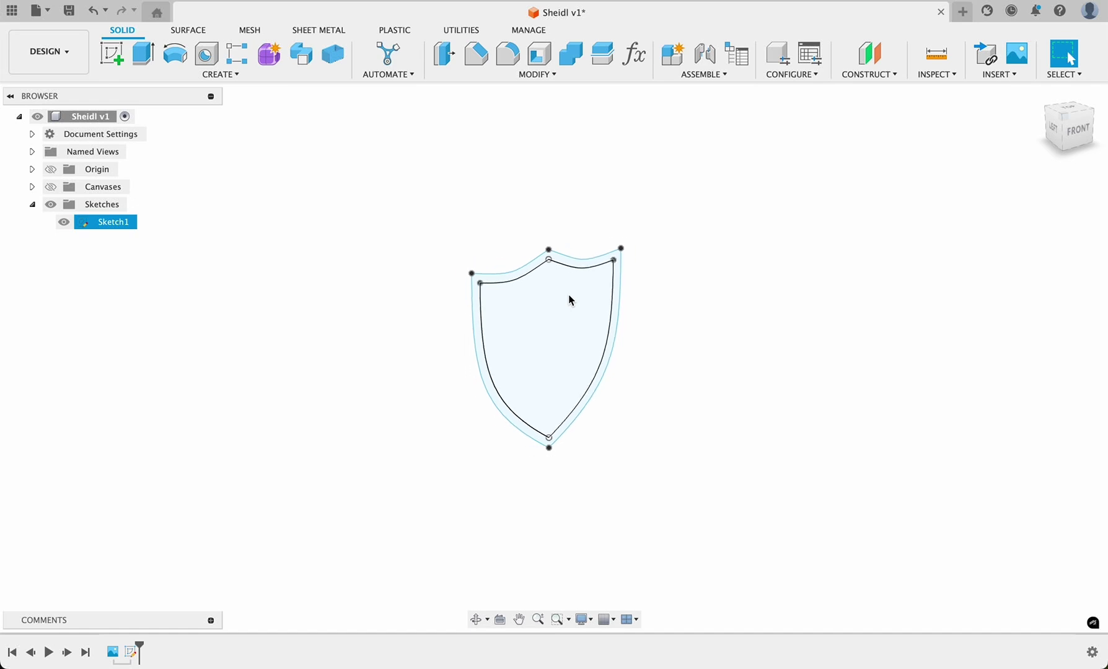
key(Escape)
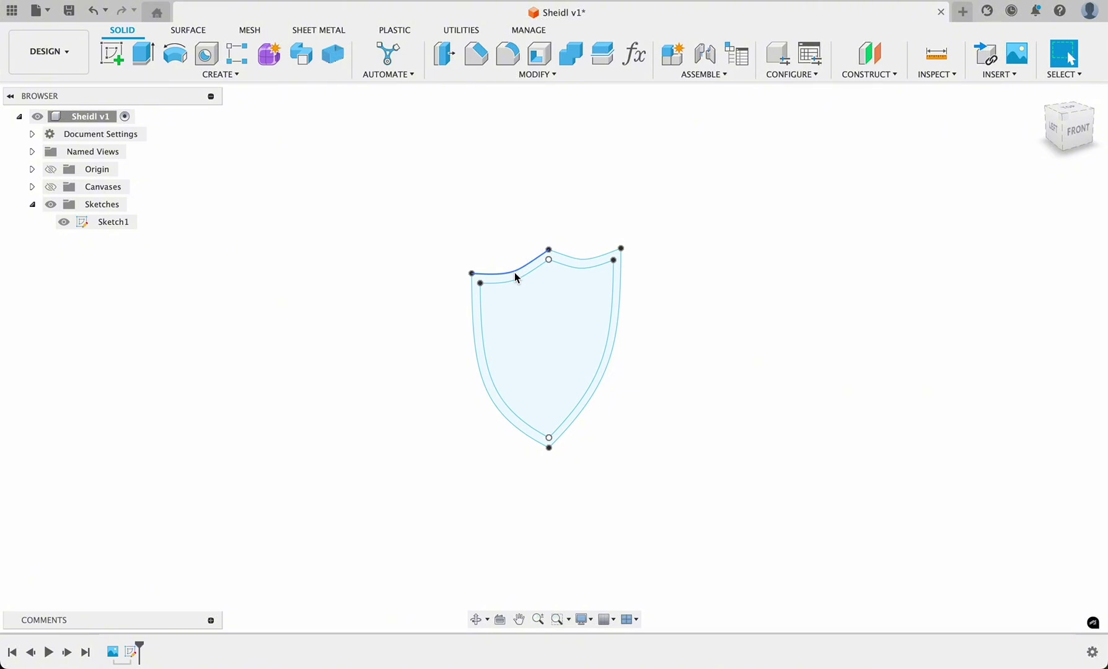
click(230, 77)
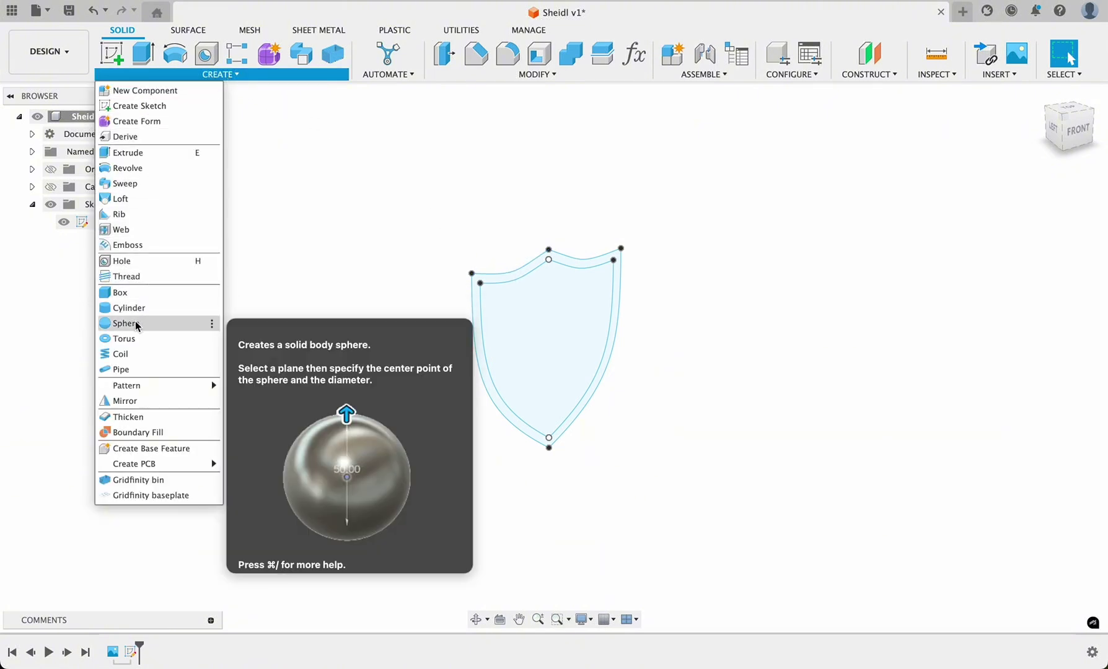
click(291, 239)
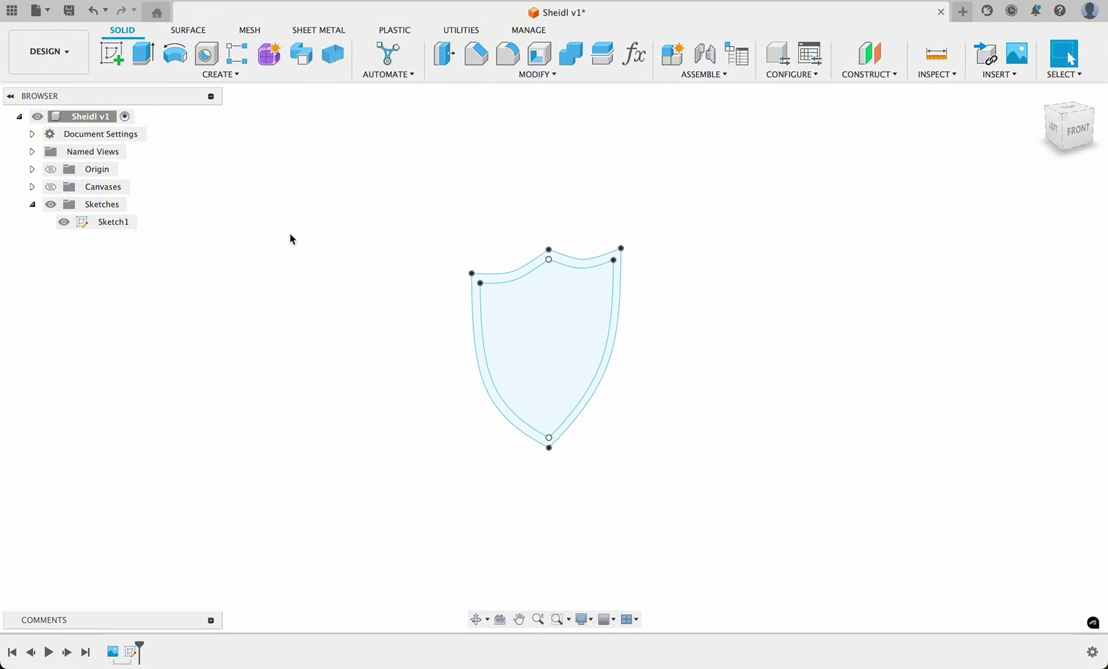
click(545, 335)
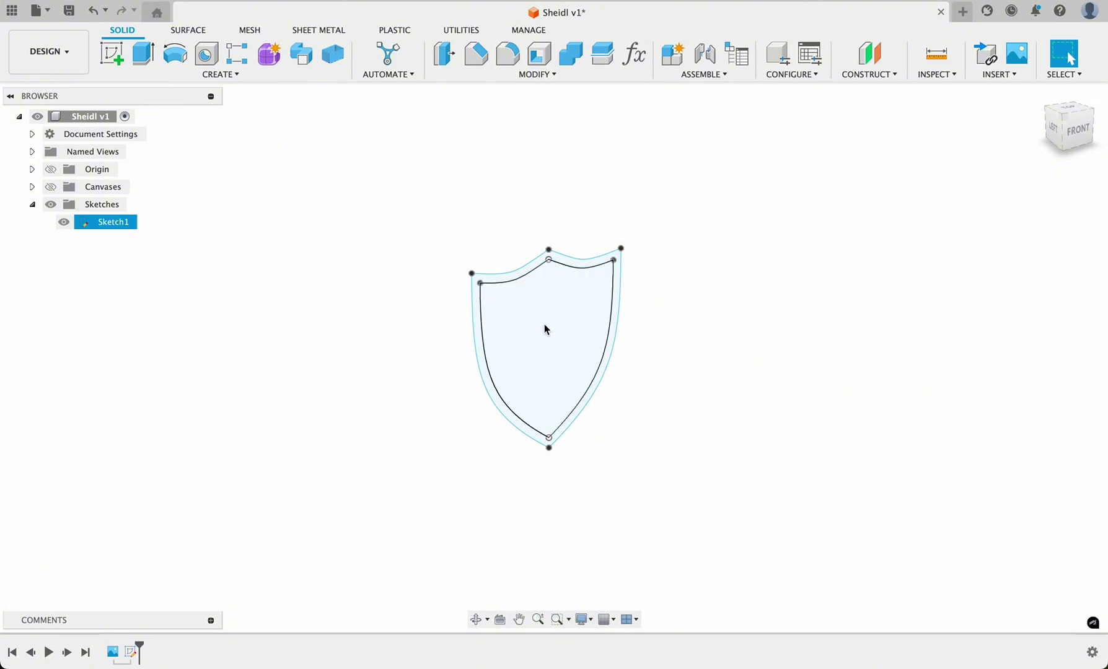
click(386, 229)
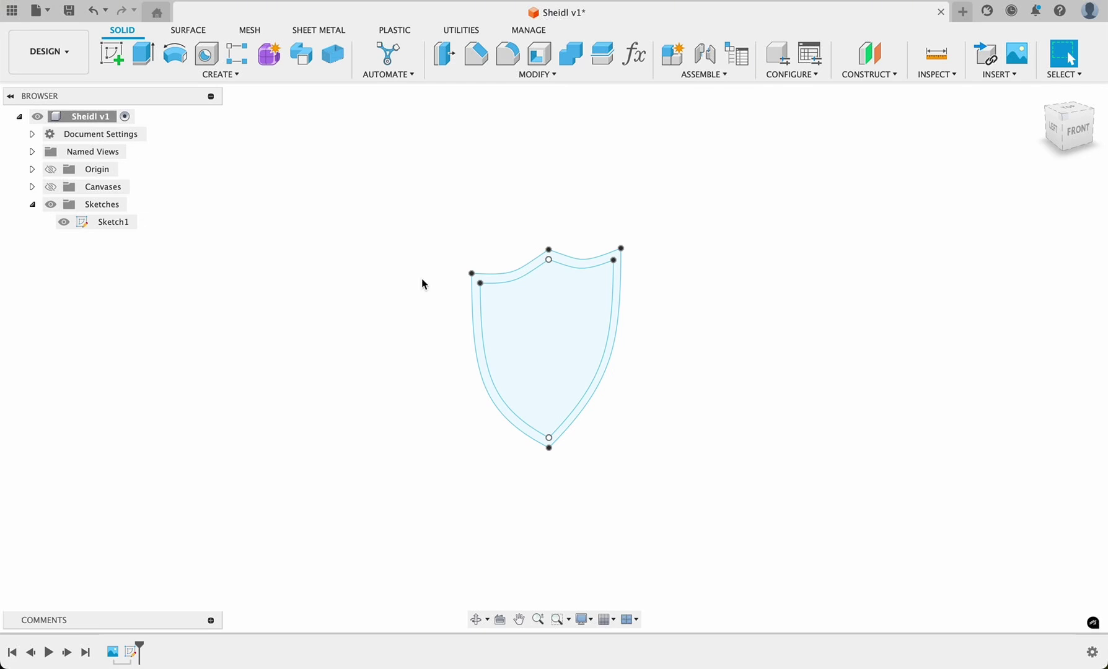
click(497, 319)
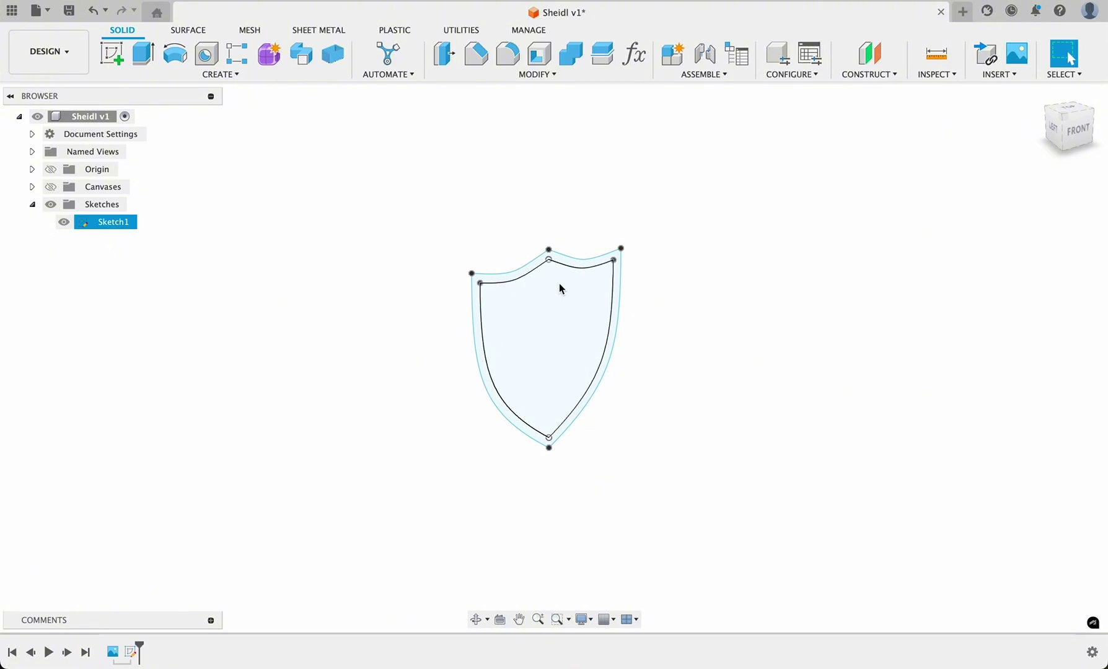
click(523, 316)
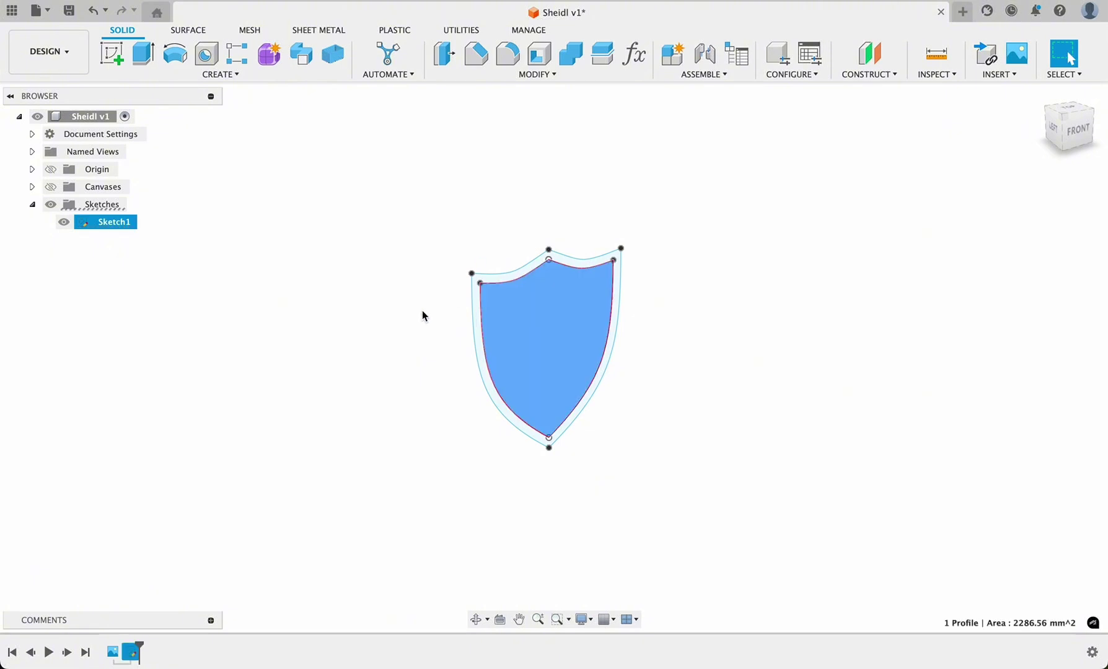
click(378, 285)
click(51, 170)
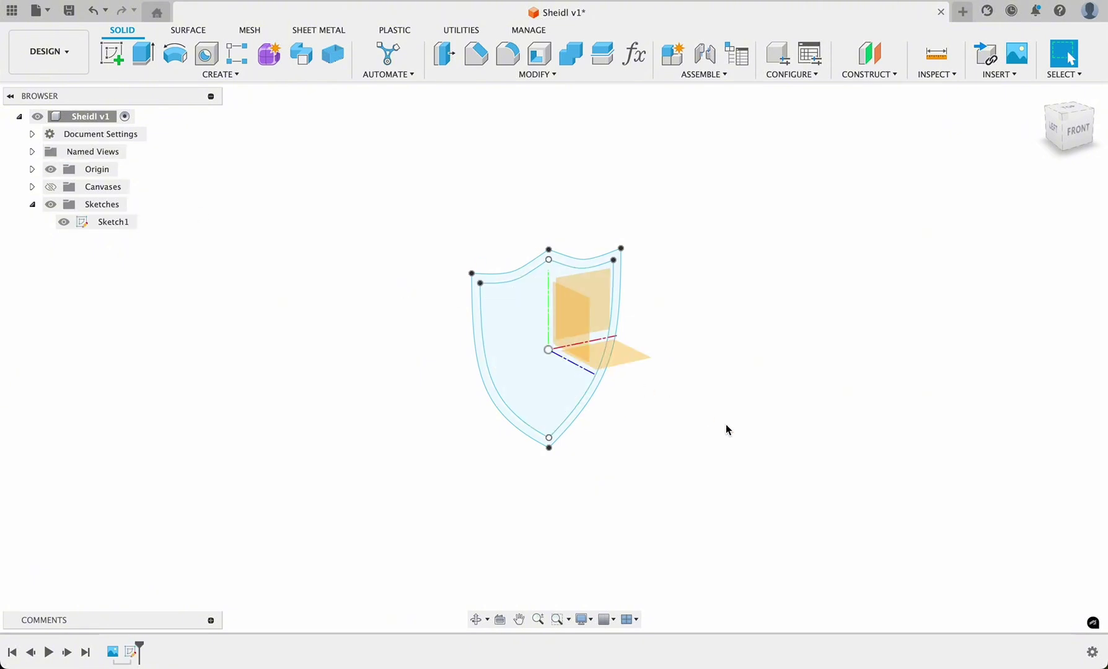
shift+scroll(726, 425, right, 10)
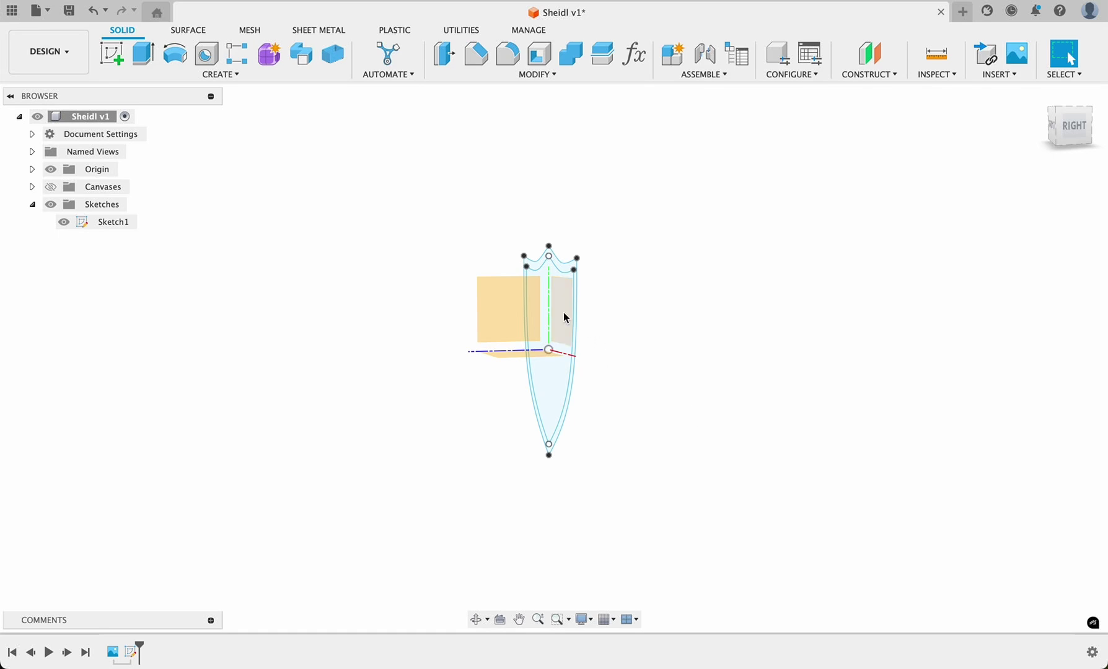
shift+scroll(437, 383, left, 10)
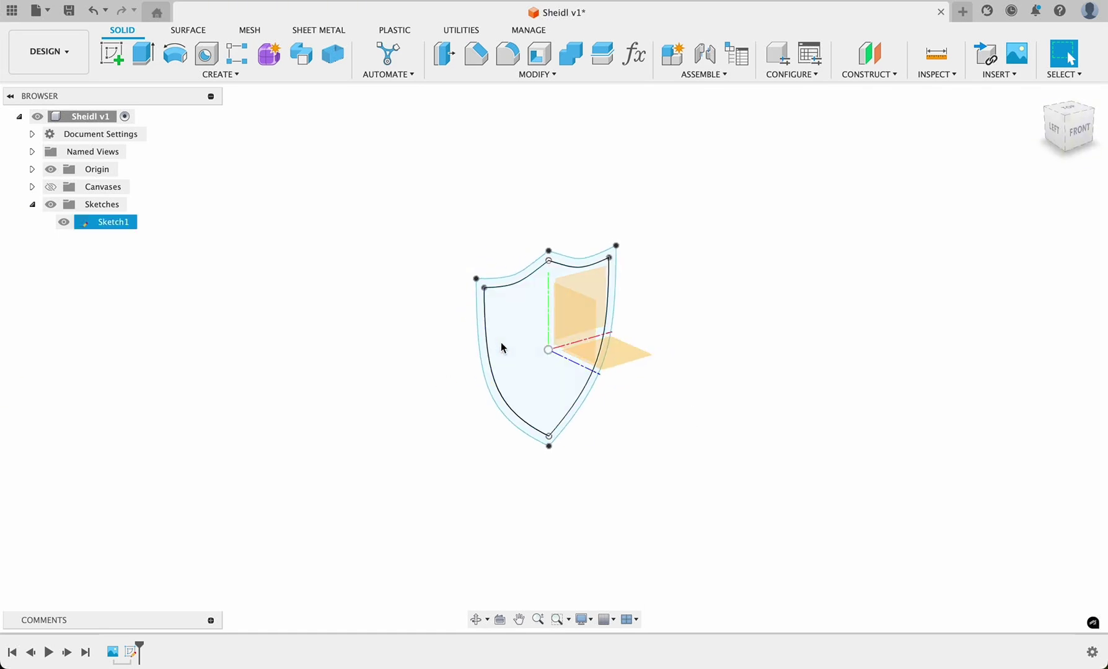
click(869, 53)
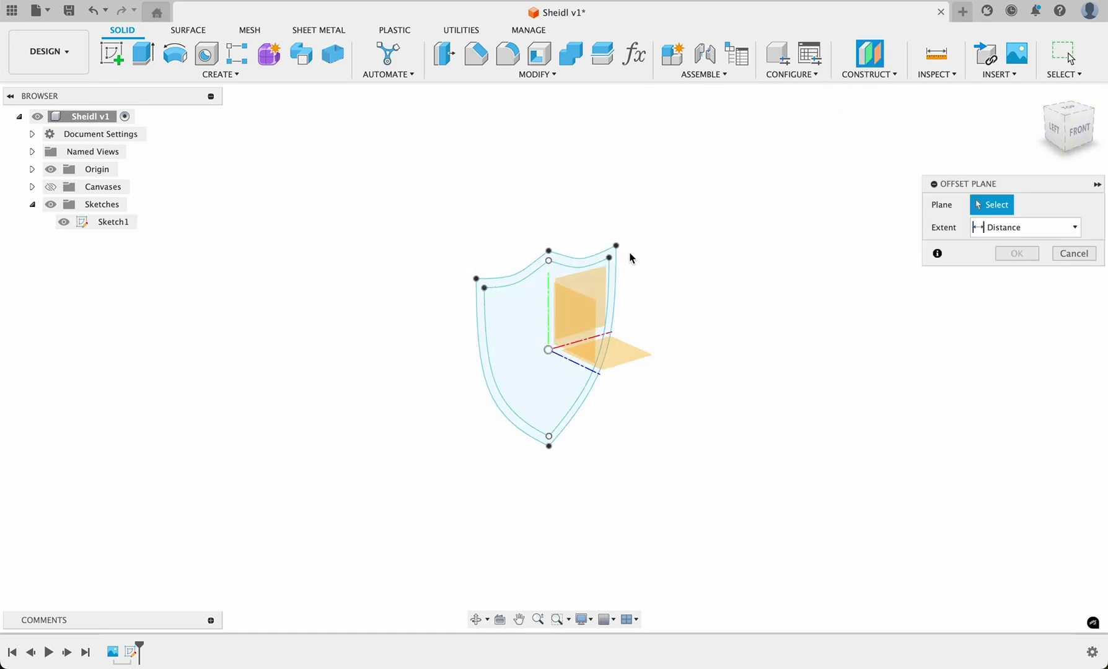
click(596, 278)
mouse_move(559, 362)
mouse_down()
mouse_move(449, 354)
mouse_move(312, 191)
mouse_up()
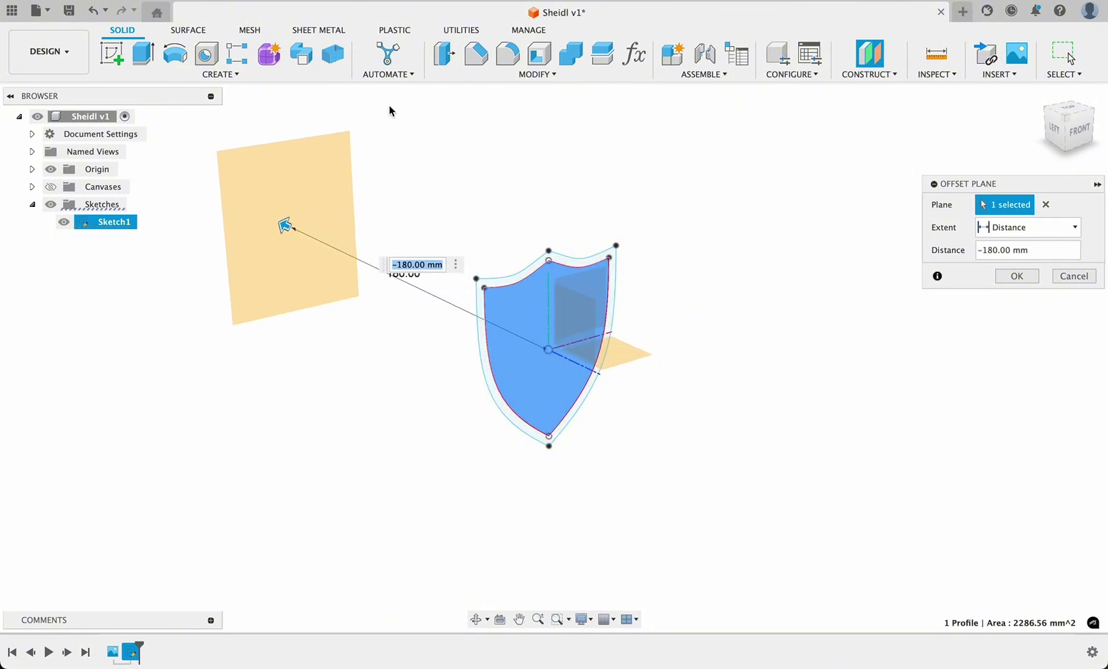
click(1073, 277)
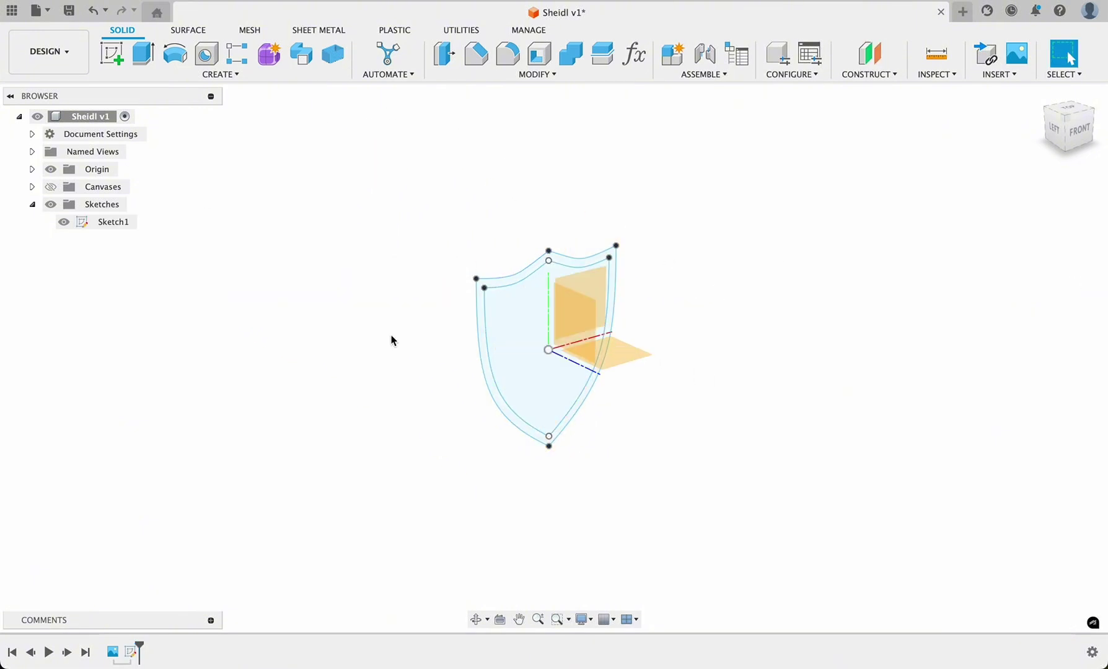
click(50, 169)
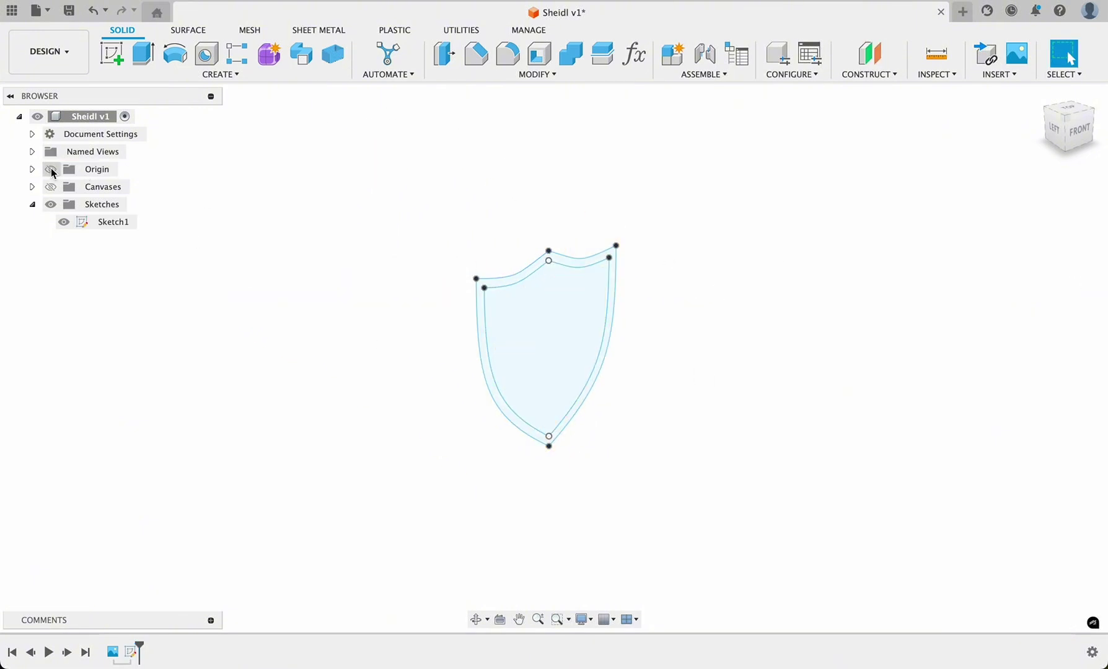
Step: Start a sphere on the shield sketch's plane with its centre at the origin
click(231, 74)
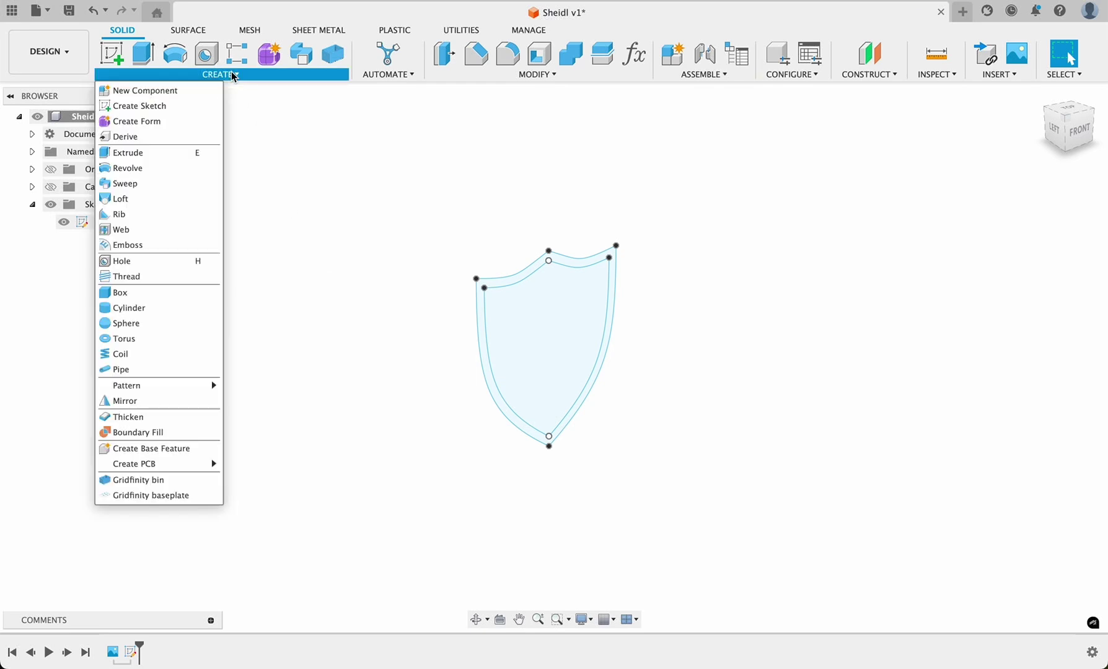
click(143, 323)
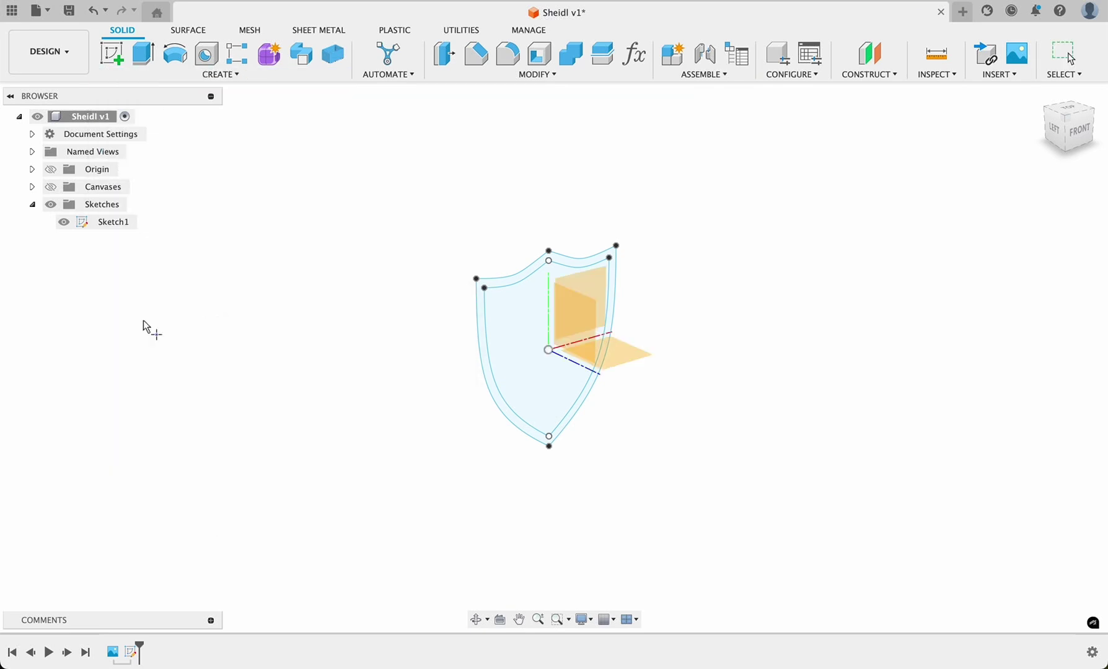
click(494, 339)
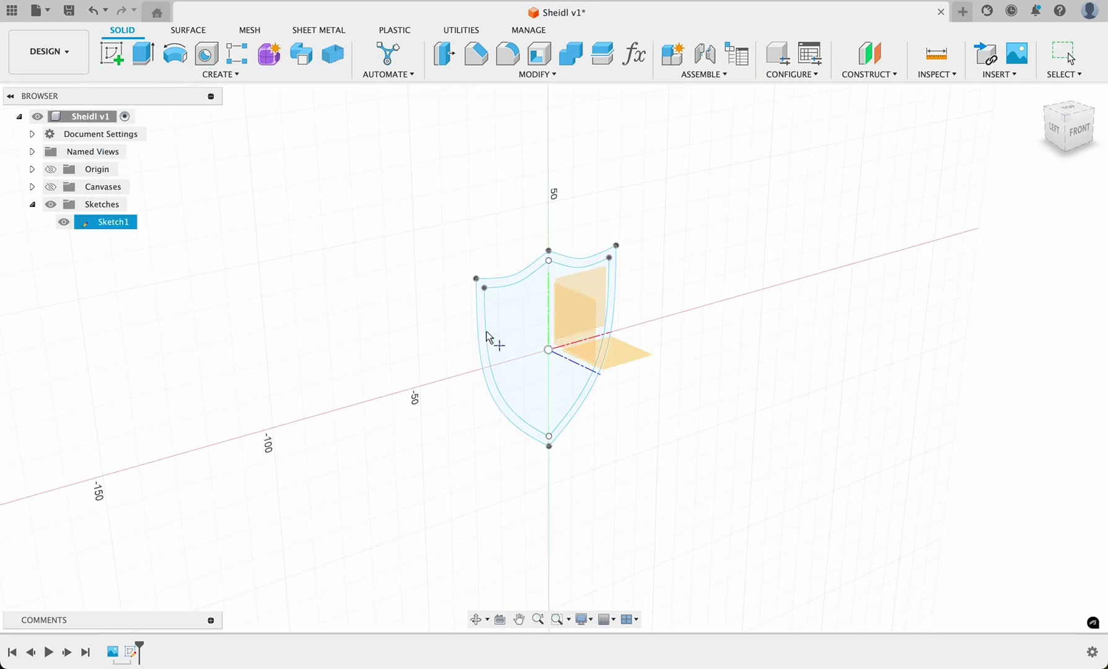
click(518, 314)
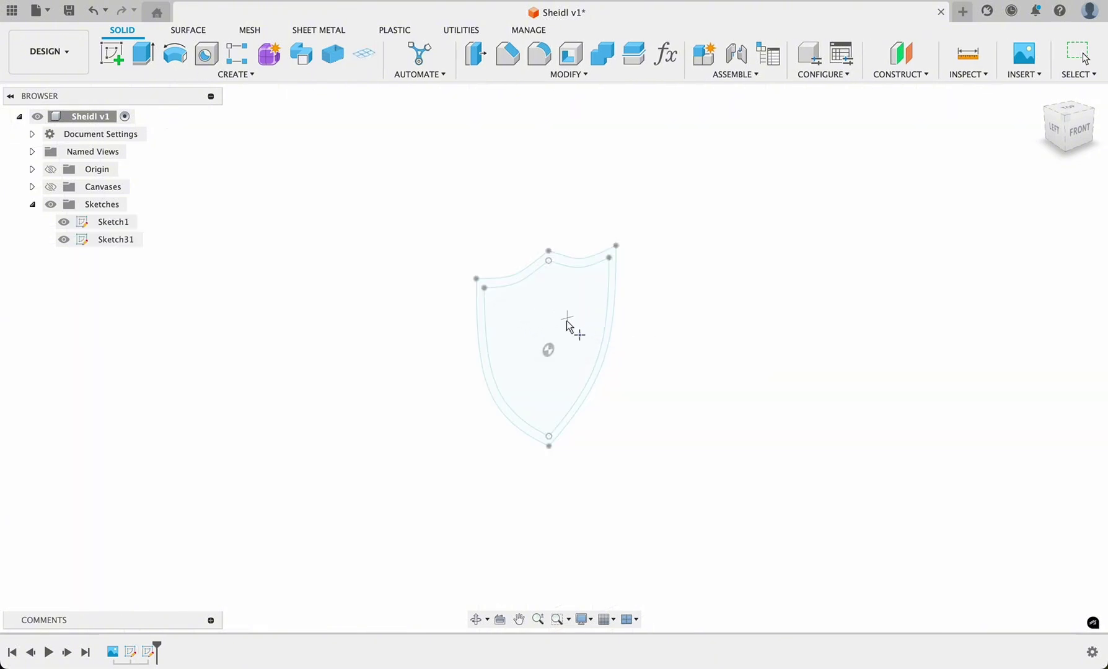
click(548, 350)
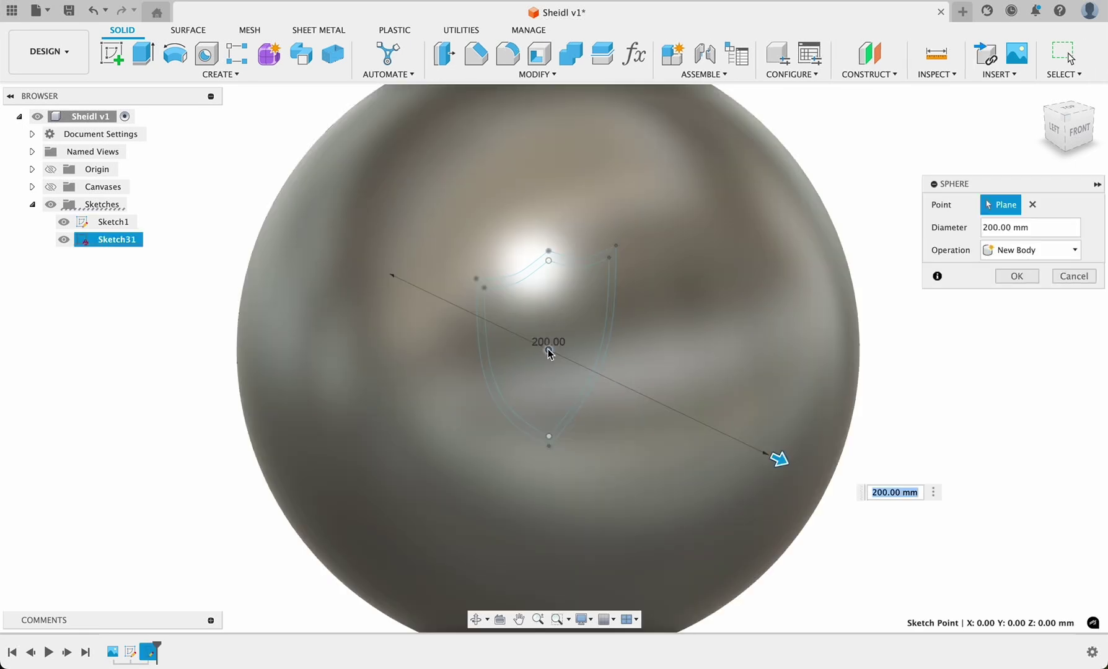
Step: Try a sphere diameter of 85 mm and compare its size with the shield outline from the front and side
shift+scroll(547, 349, left, 5)
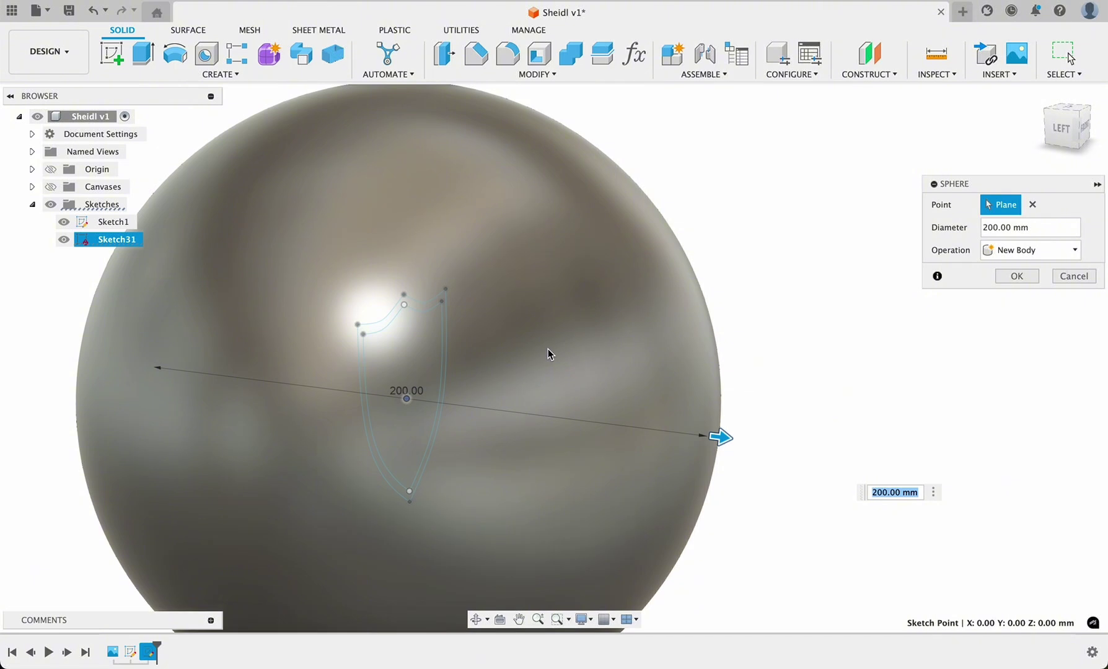
scroll(548, 354, down, 4)
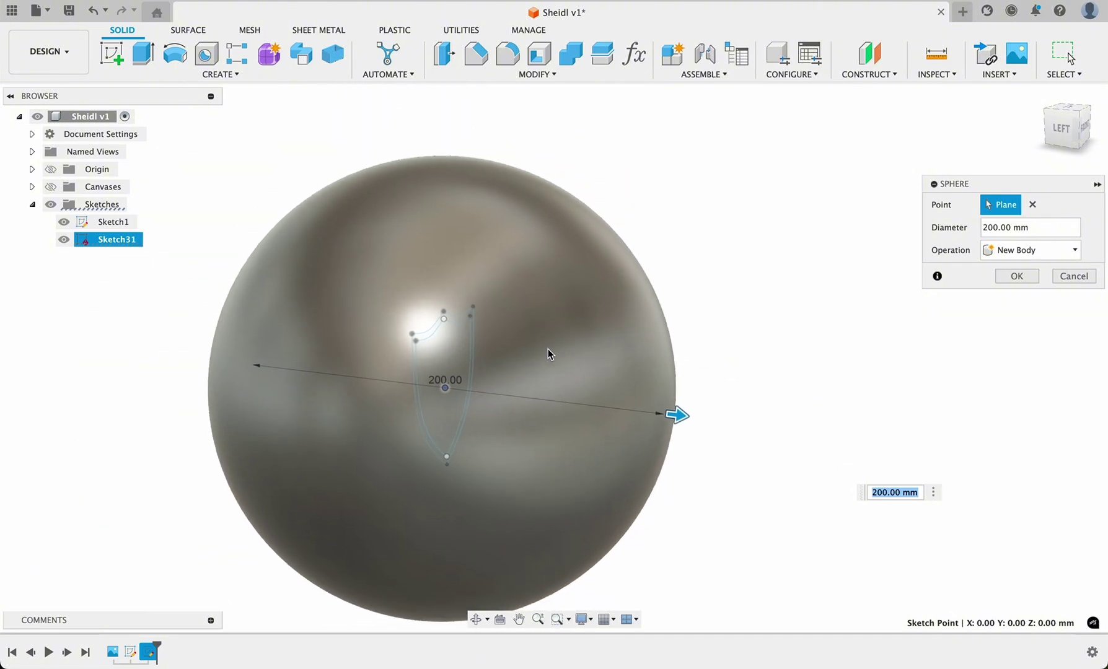
scroll(547, 349, left, 1)
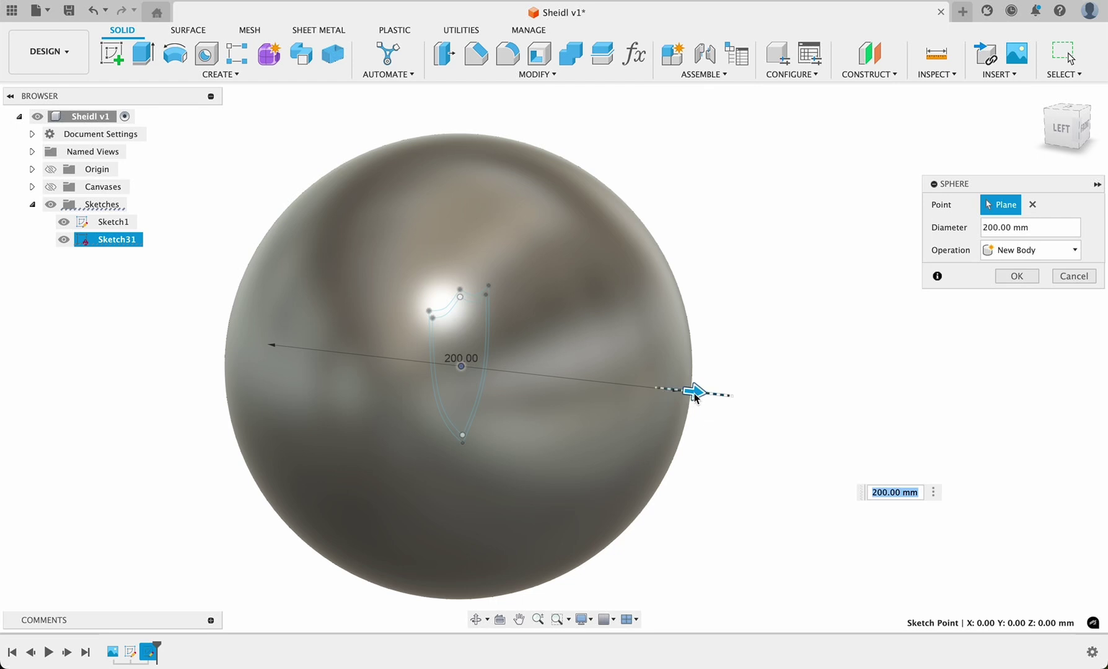
drag(693, 393, 565, 378)
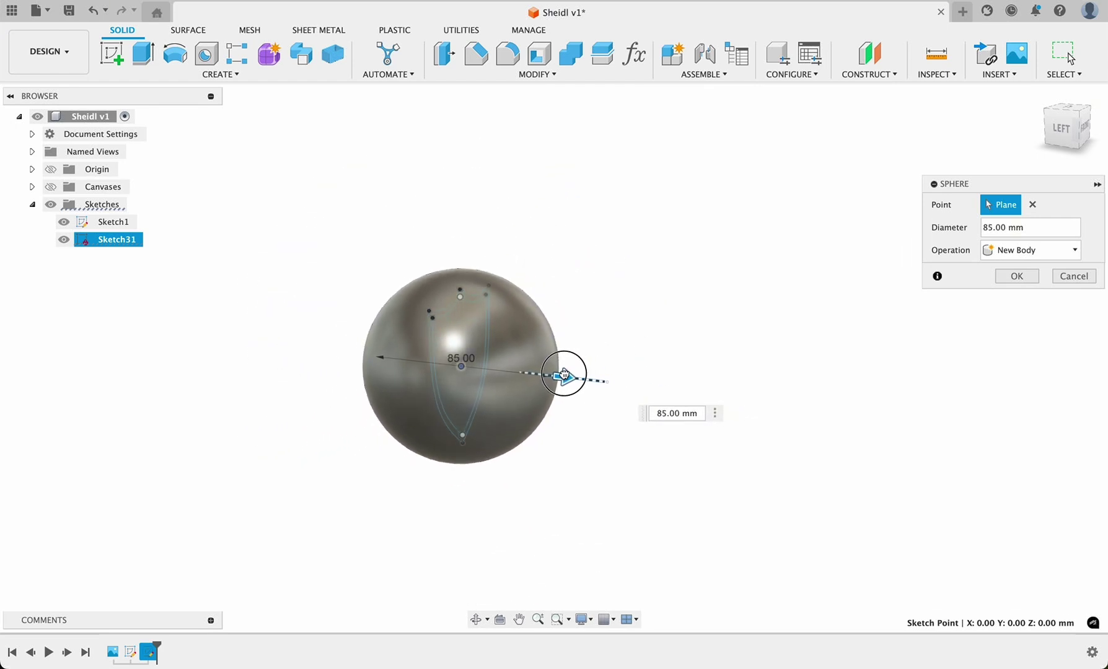
shift+scroll(568, 454, right, 5)
shift+scroll(569, 455, down, 3)
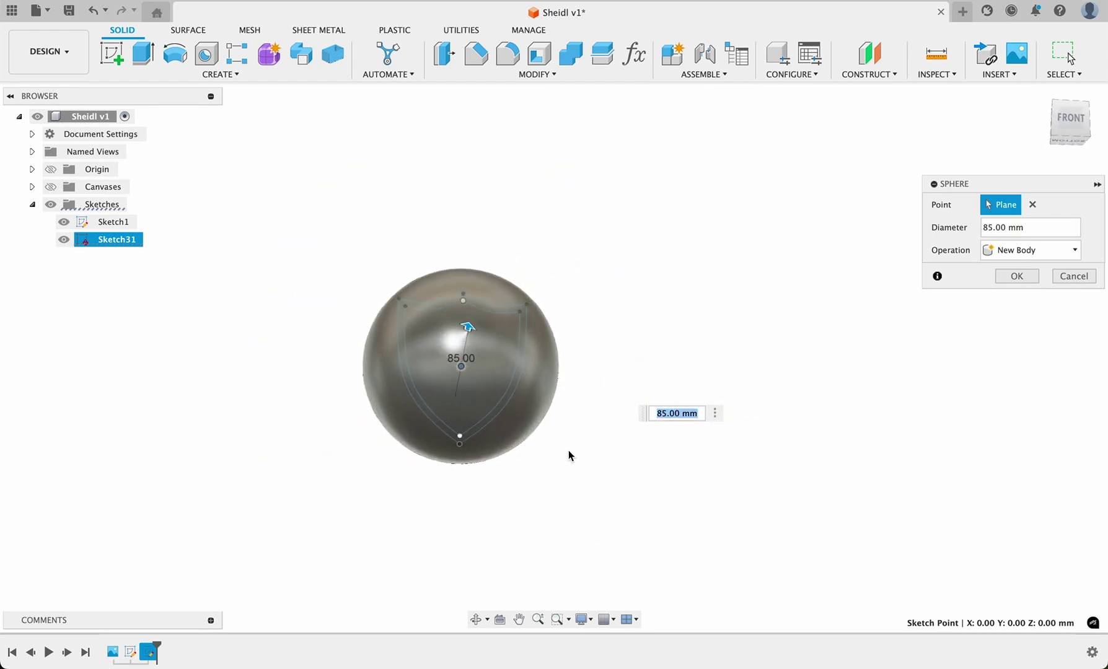
shift+scroll(569, 456, left, 5)
shift+scroll(569, 455, up, 3)
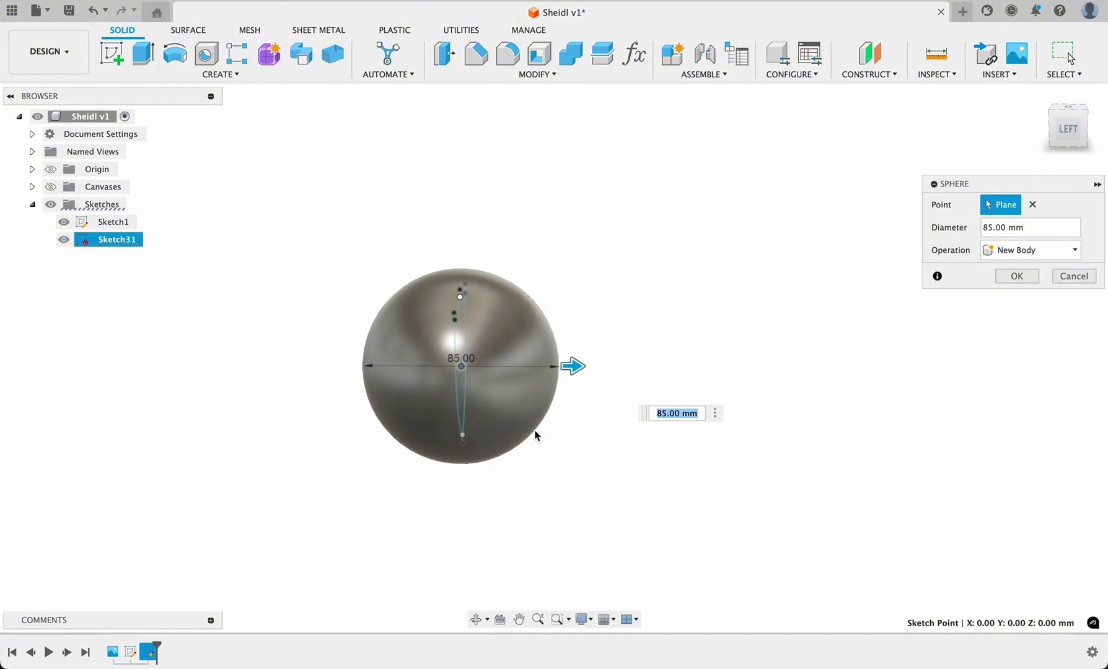
Step: Set the sphere's diameter to 250 mm and create it as a new body
drag(572, 366, 746, 357)
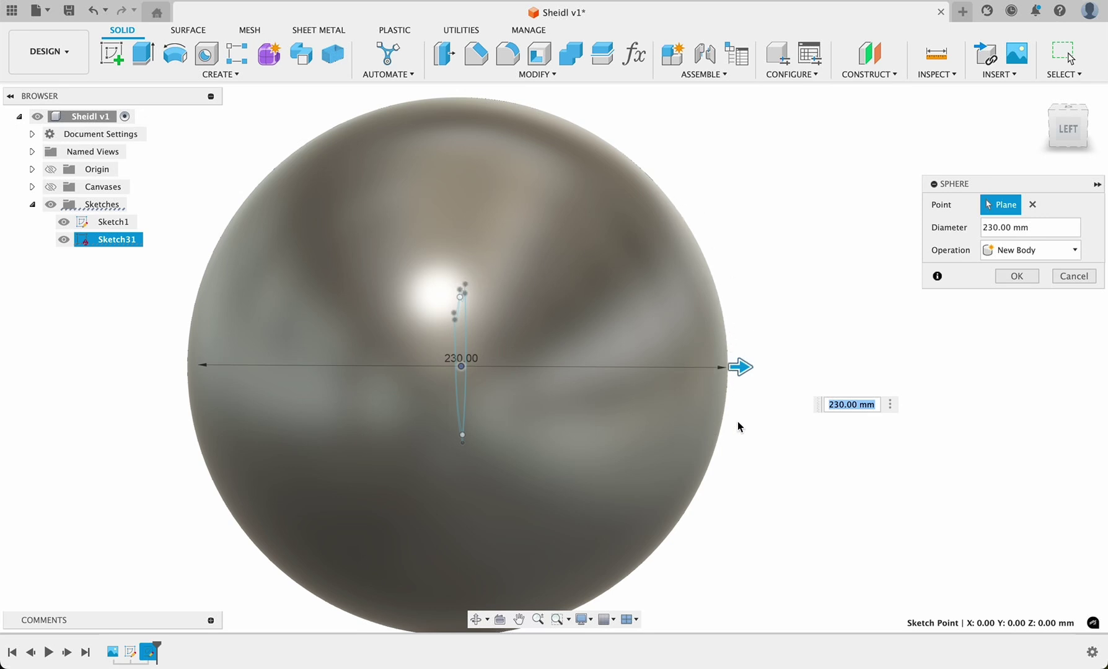
text(250)
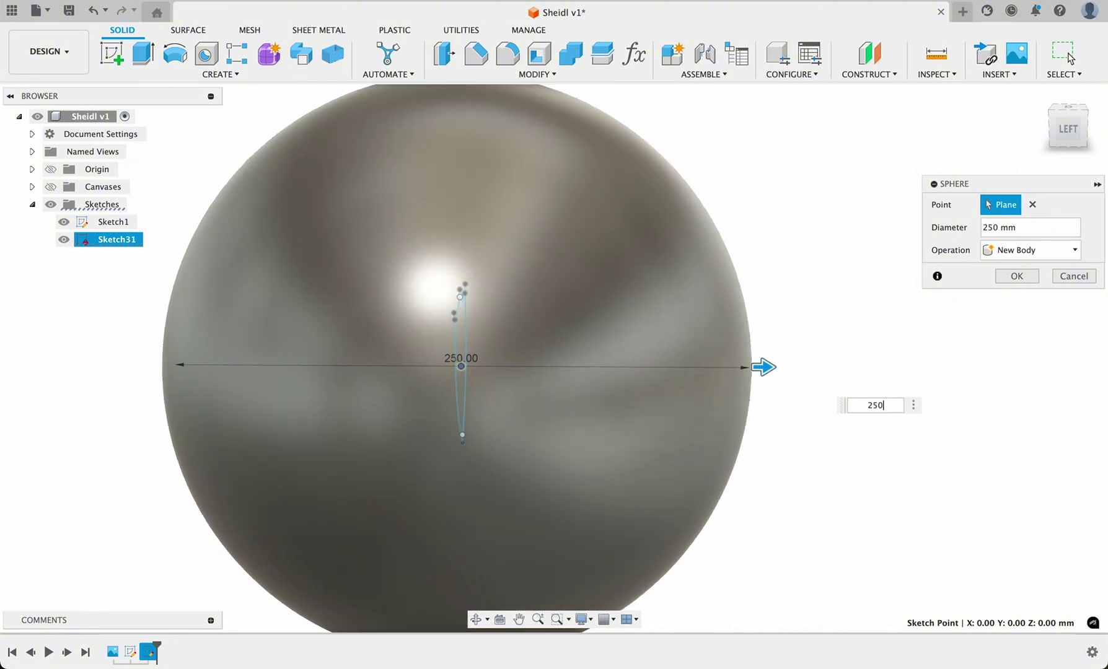
click(1070, 57)
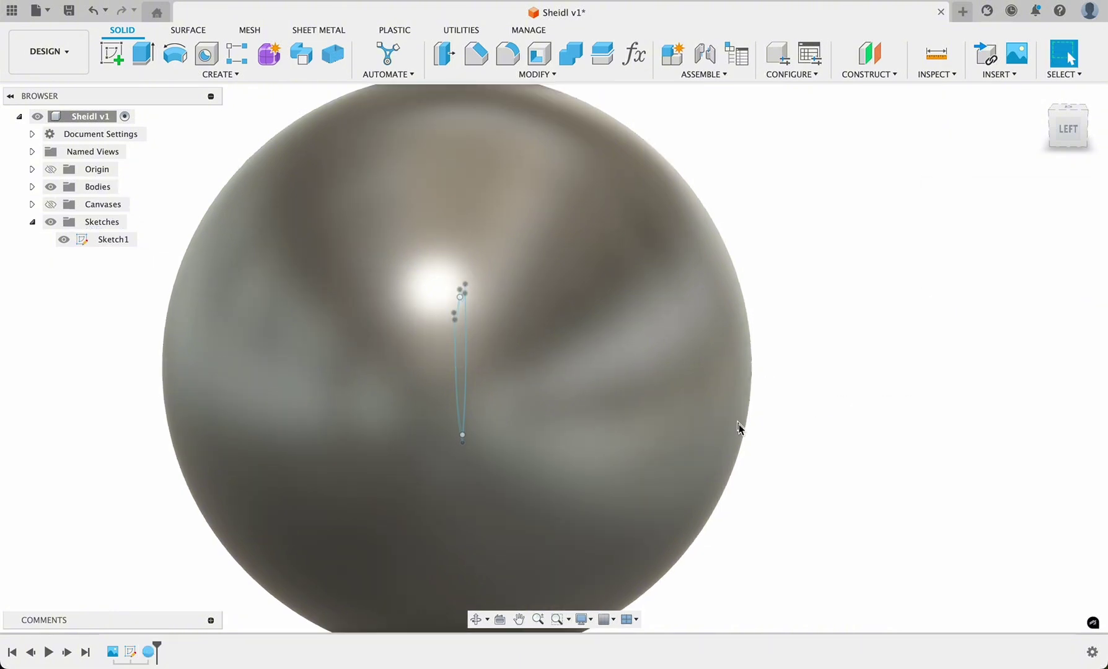
Step: Start a new sketch on the vertical origin plane that holds the shield sketch, through the sphere's centre
shift+scroll(830, 407, right, 10)
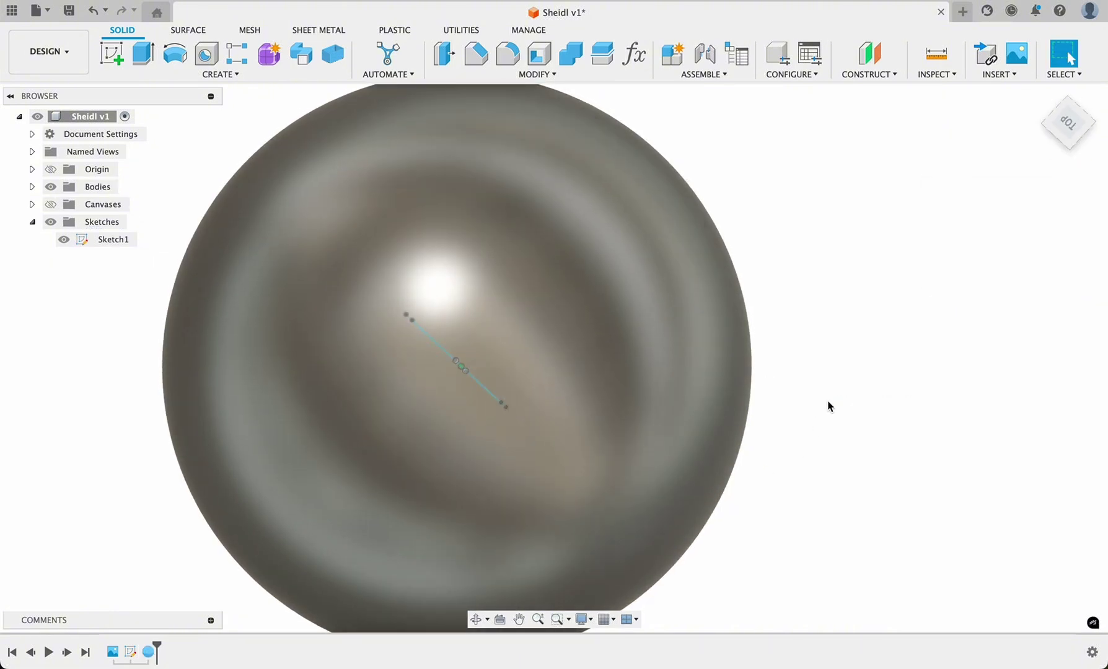
scroll(828, 406, down, 5)
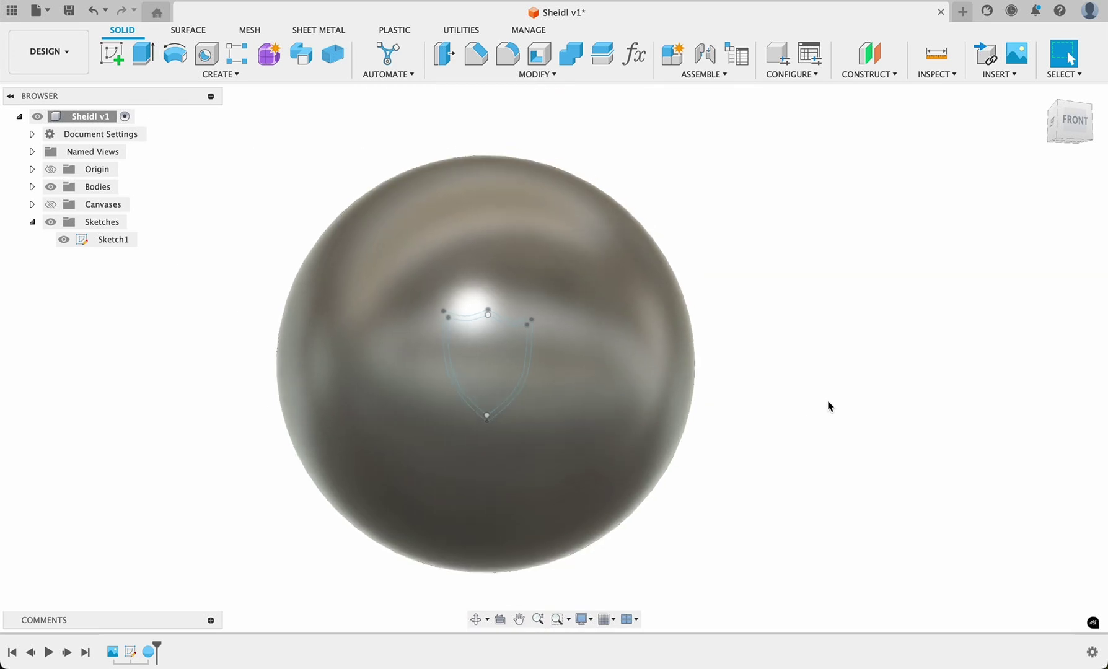
shift+scroll(828, 406, left, 5)
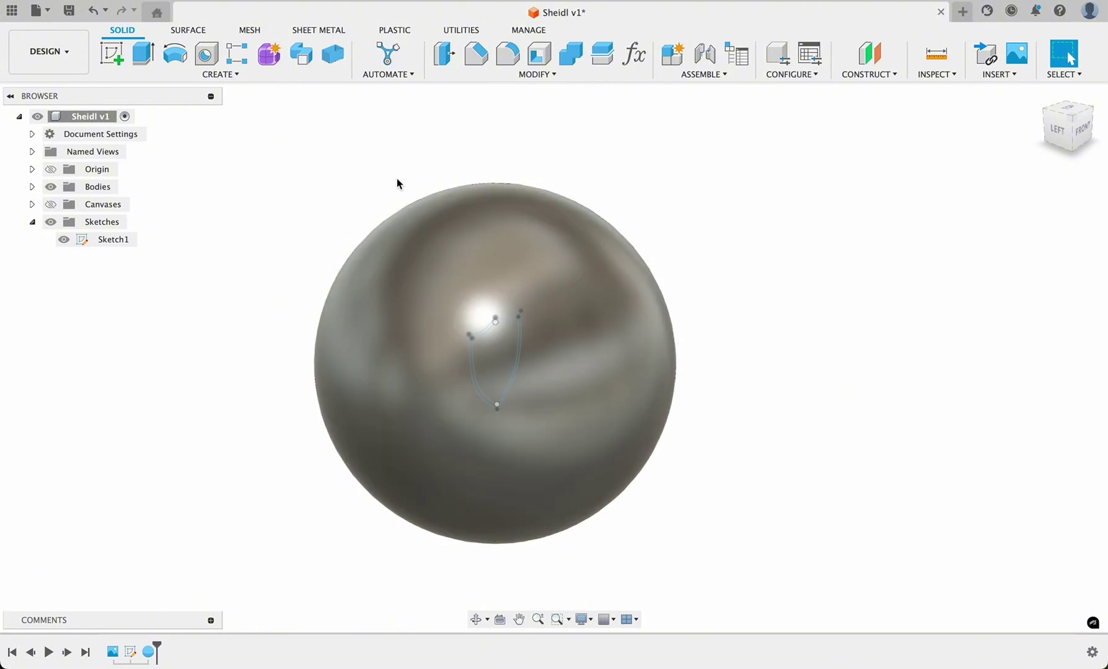
click(113, 57)
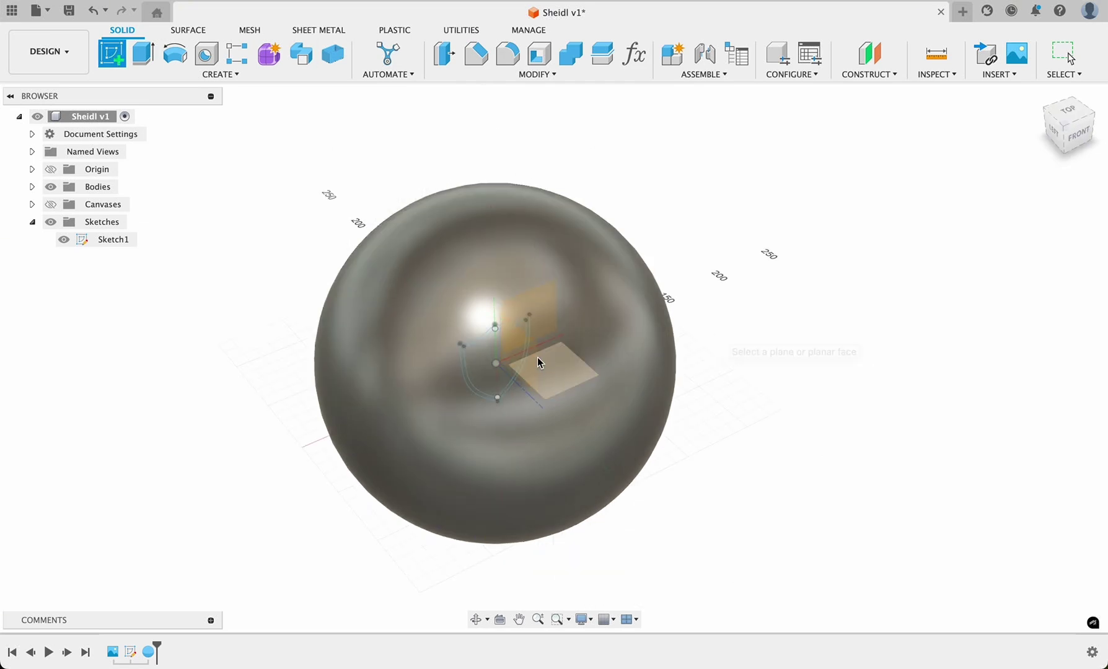
click(539, 309)
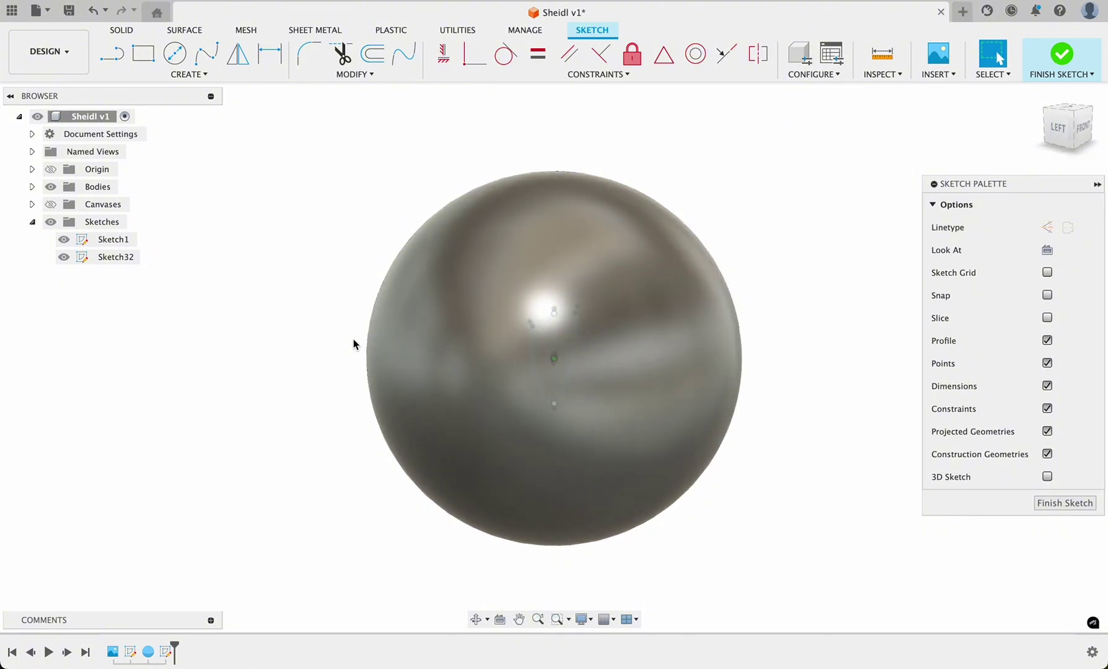
Step: Start a Project To Surface operation with the sphere's face as the target face
click(197, 75)
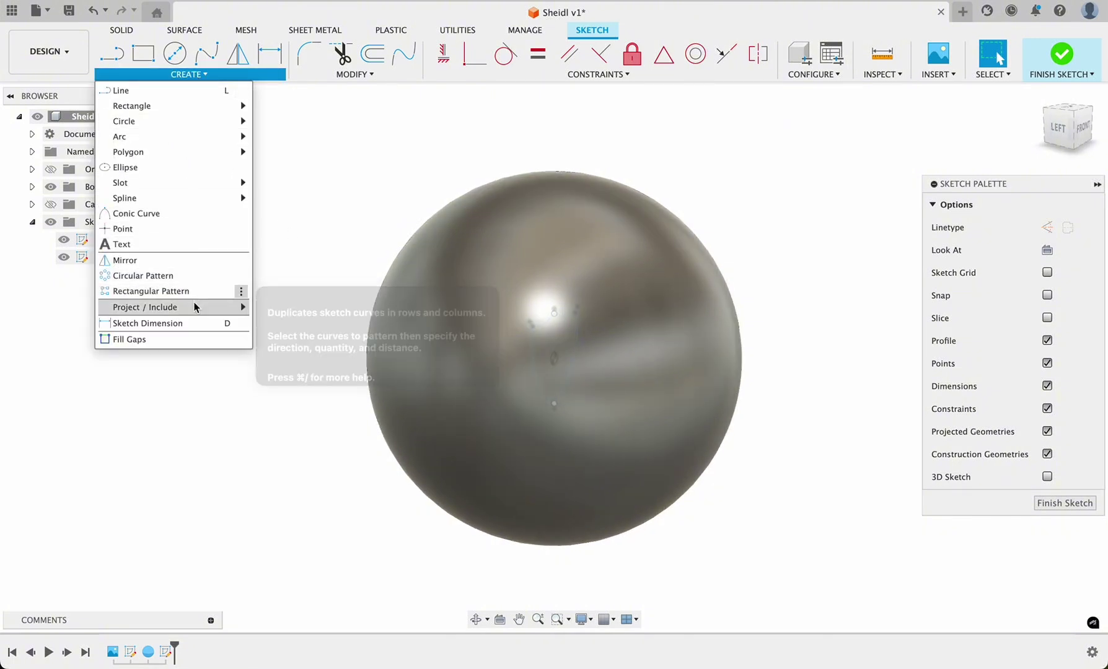
mouse_move(195, 308)
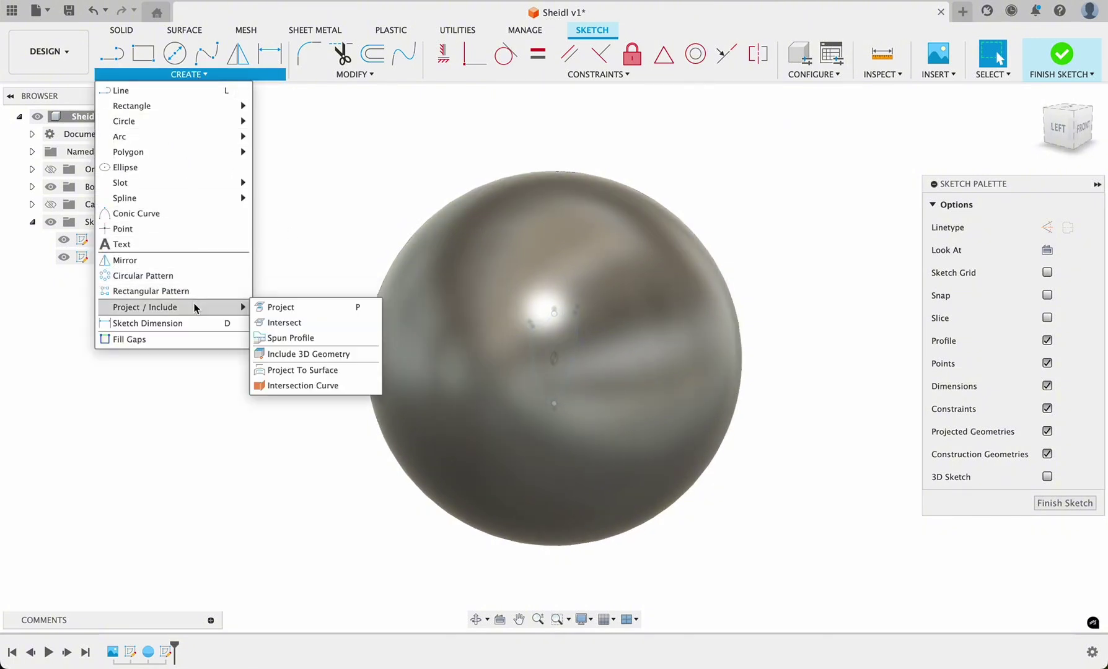
click(296, 370)
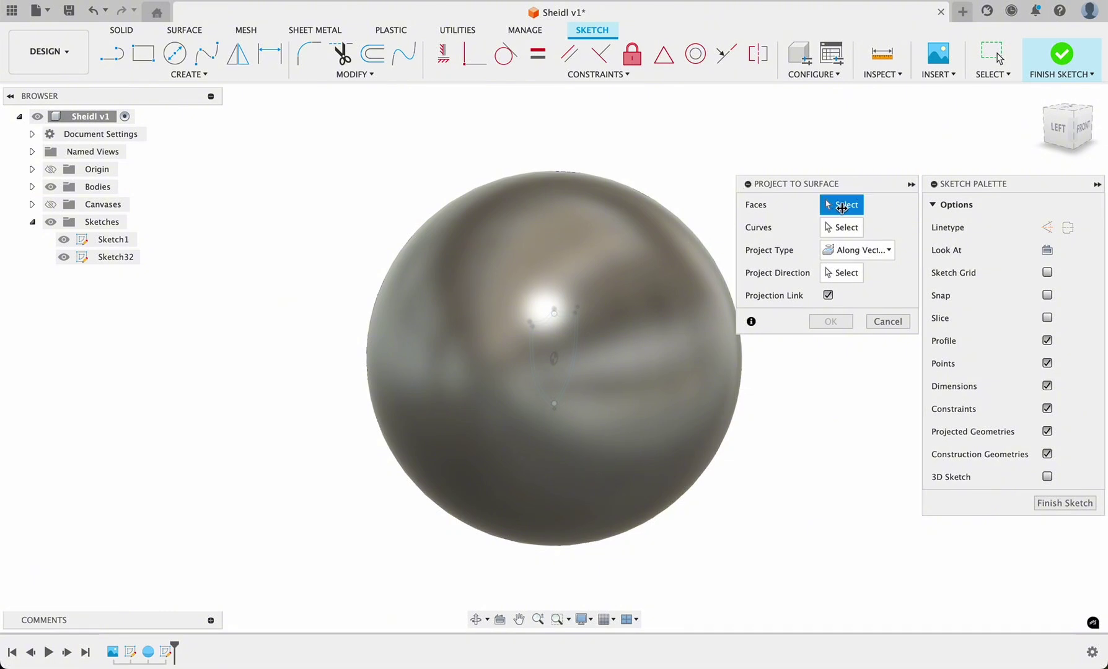
click(627, 245)
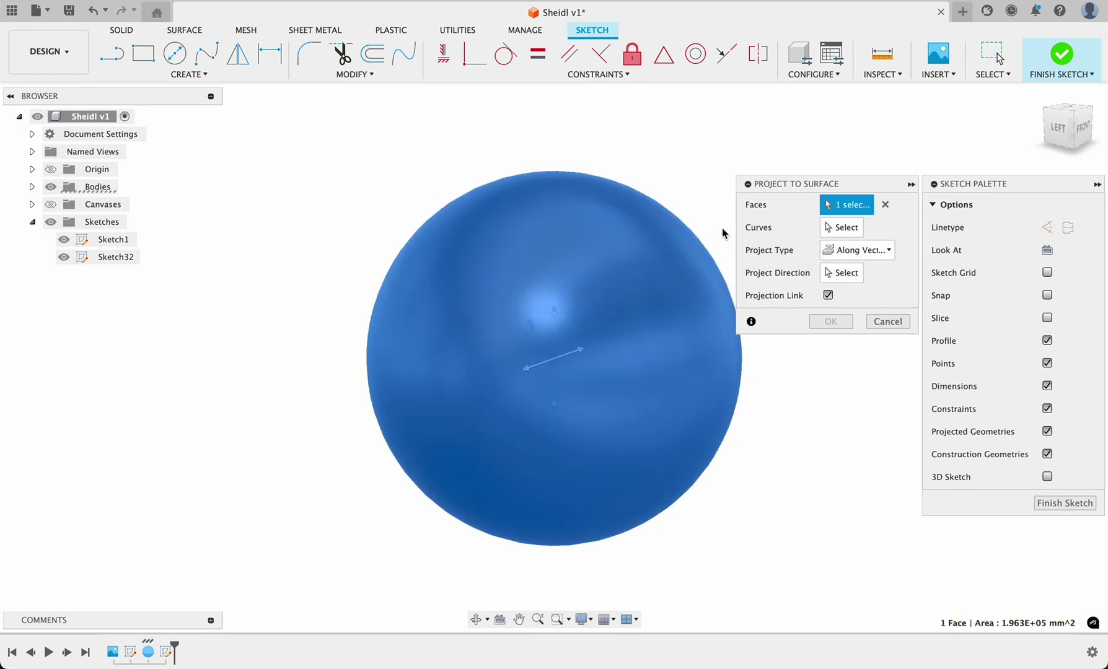
Step: Hide the sphere body and choose the four curves of the shield's inner outline as the curves to project
click(834, 228)
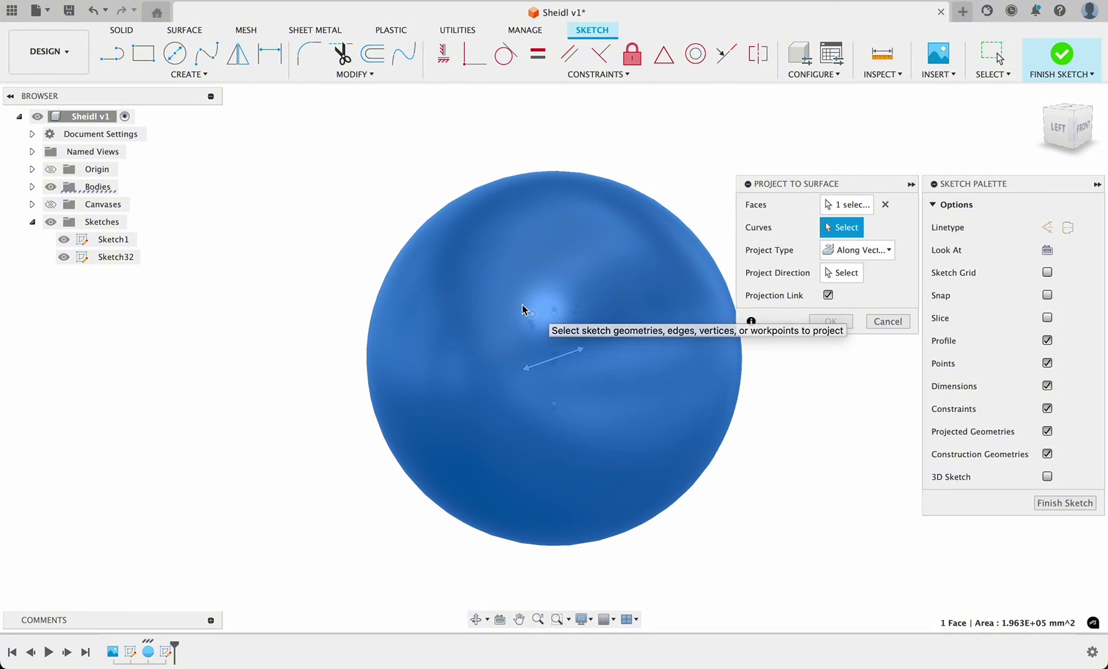
click(31, 186)
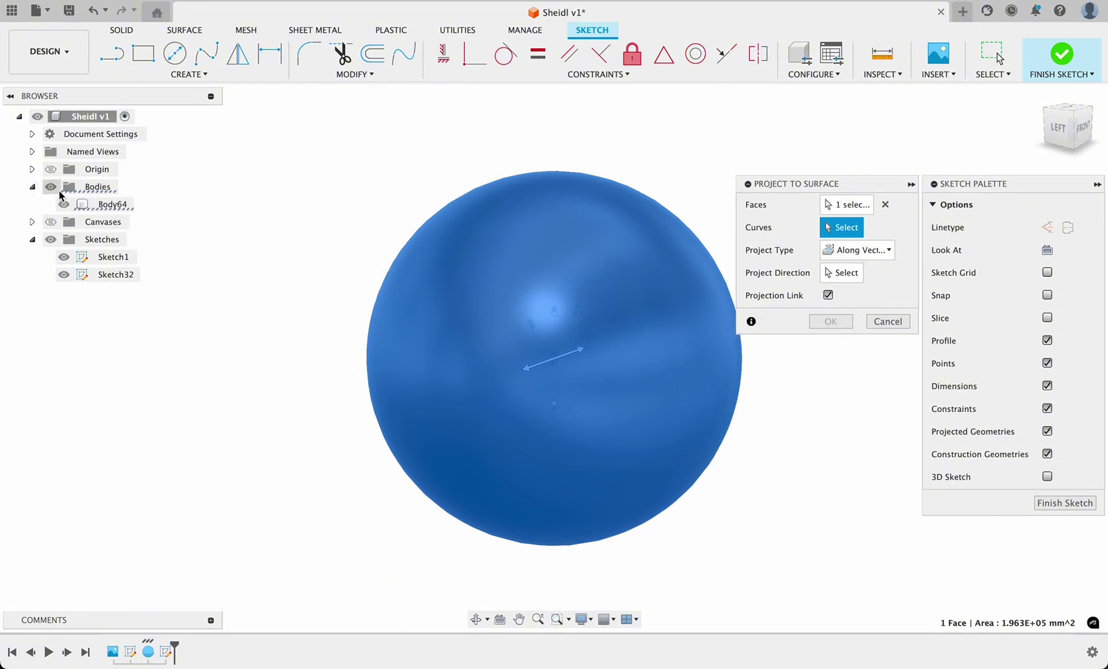
click(65, 207)
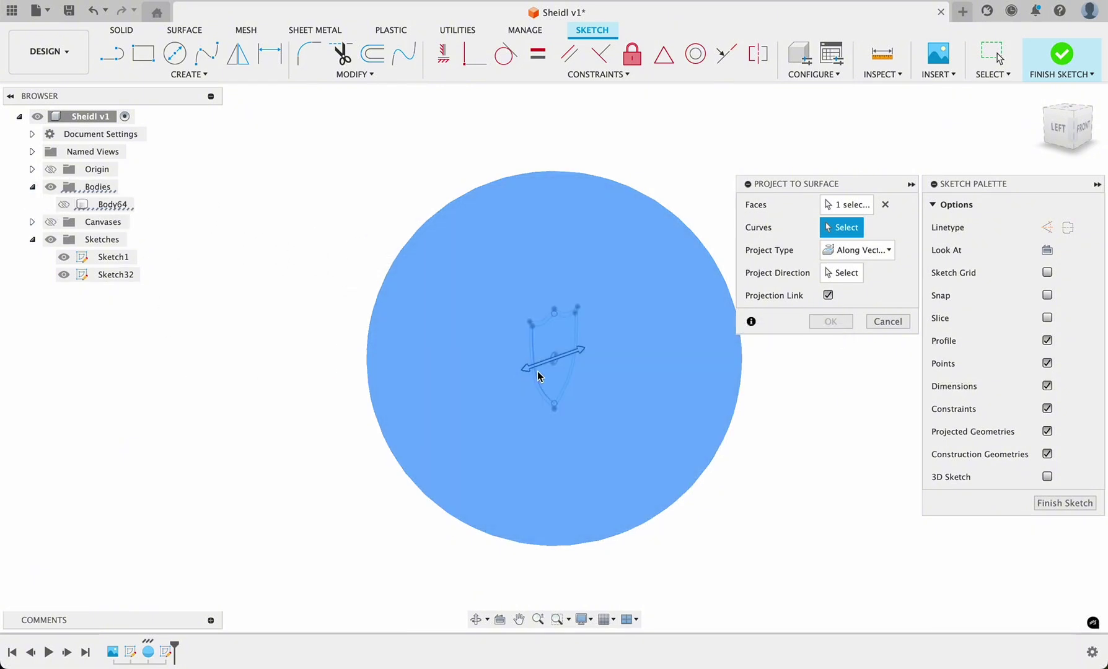
scroll(537, 371, up, 5)
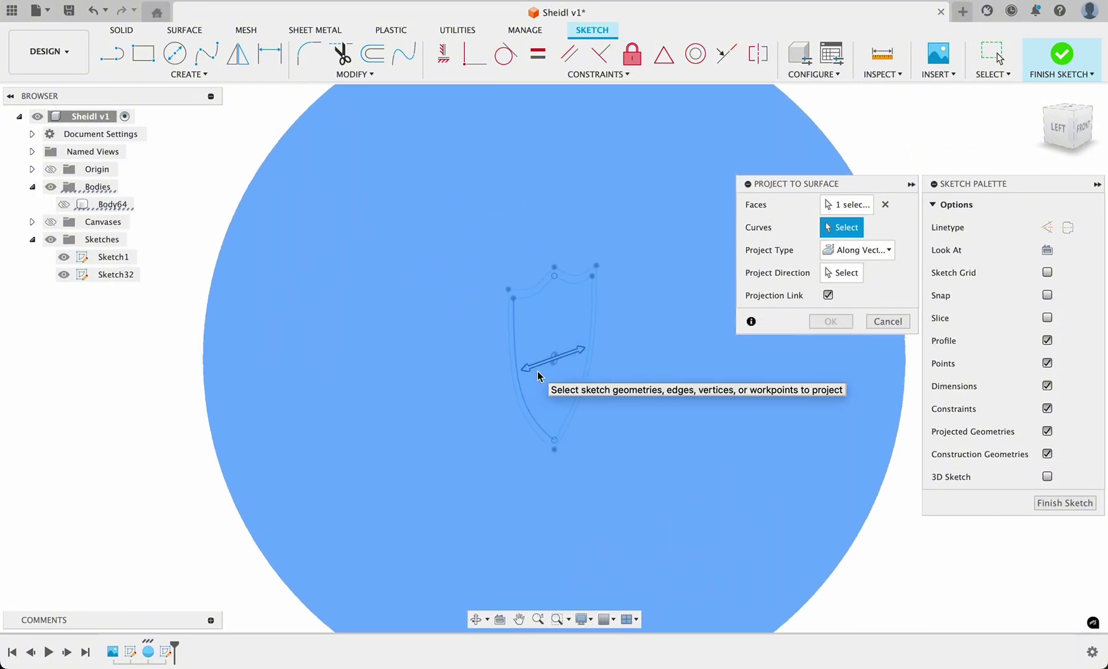
click(536, 274)
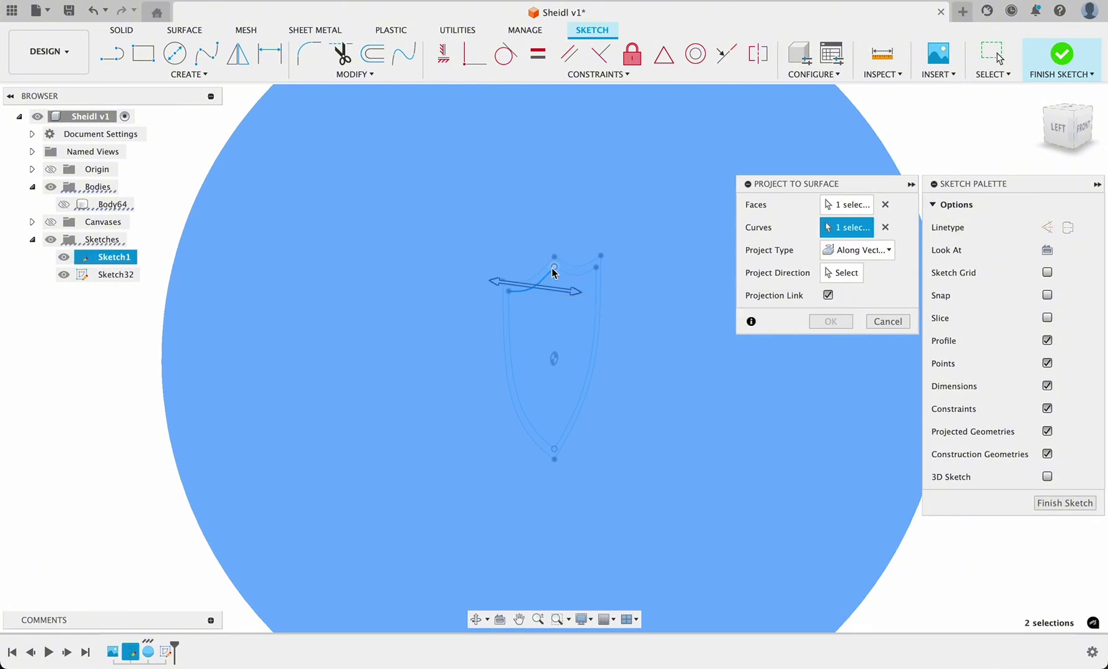
click(580, 282)
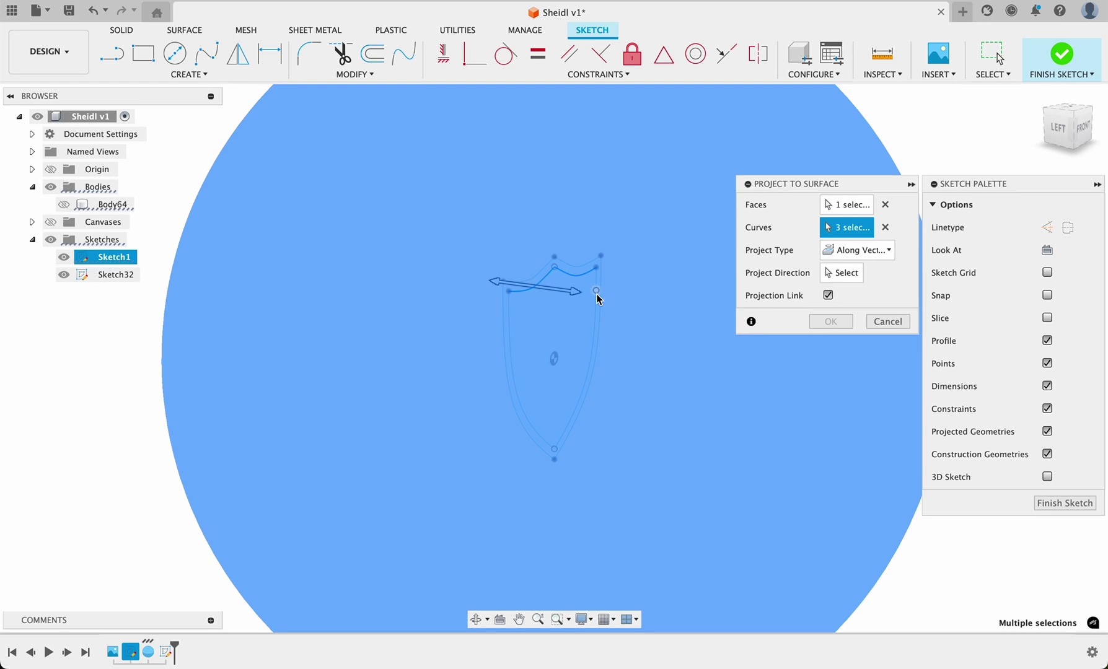
click(513, 349)
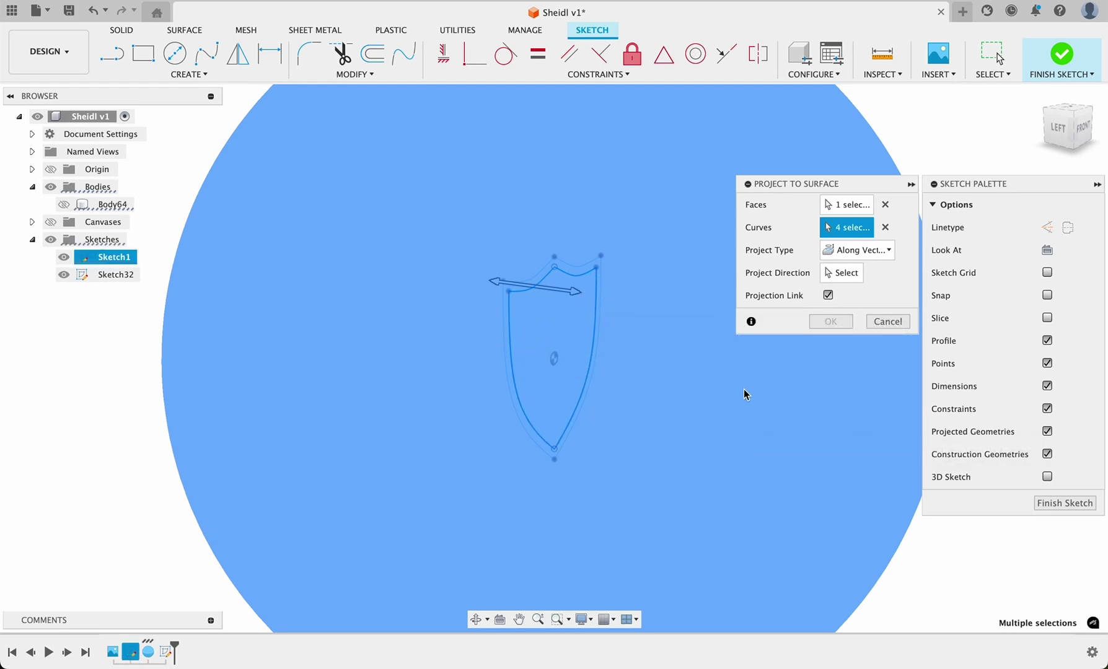
scroll(743, 392, down, 3)
shift+scroll(743, 394, left, 5)
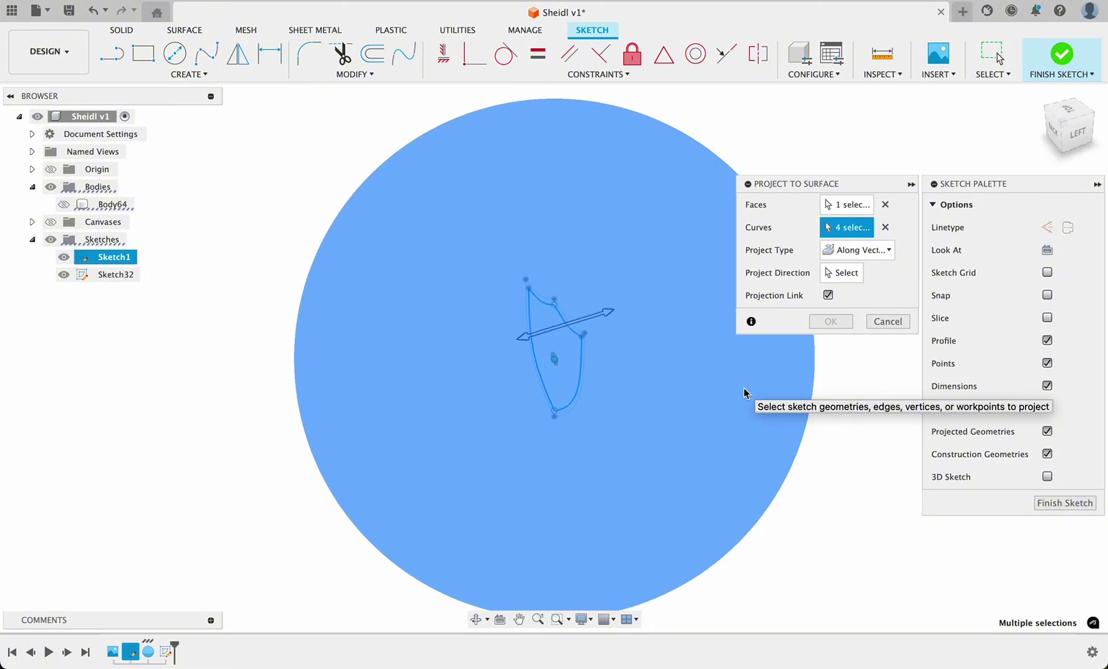
shift+scroll(744, 393, right, 3)
Step: Change the projection type to Closest Point and examine the preview from the left and the front
click(854, 251)
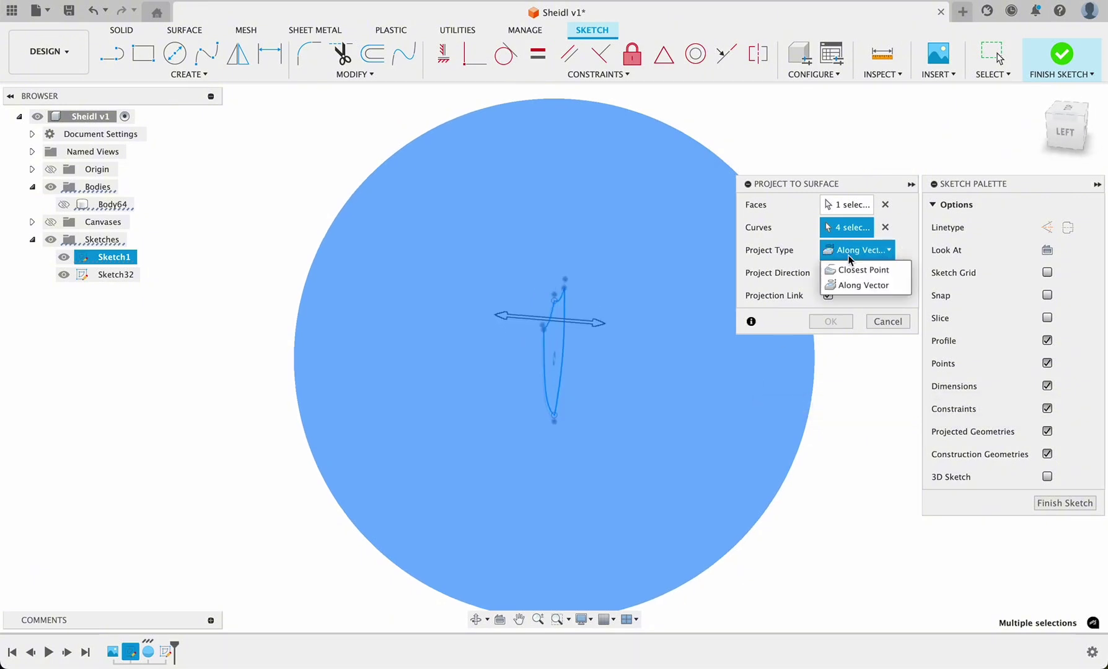
click(855, 270)
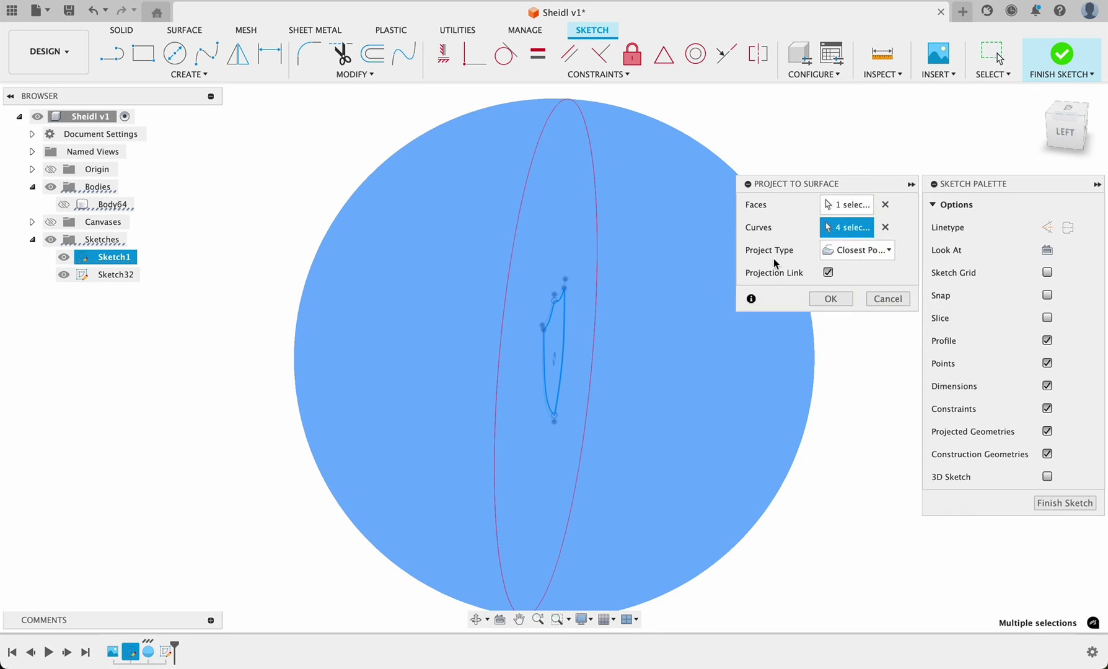
click(884, 253)
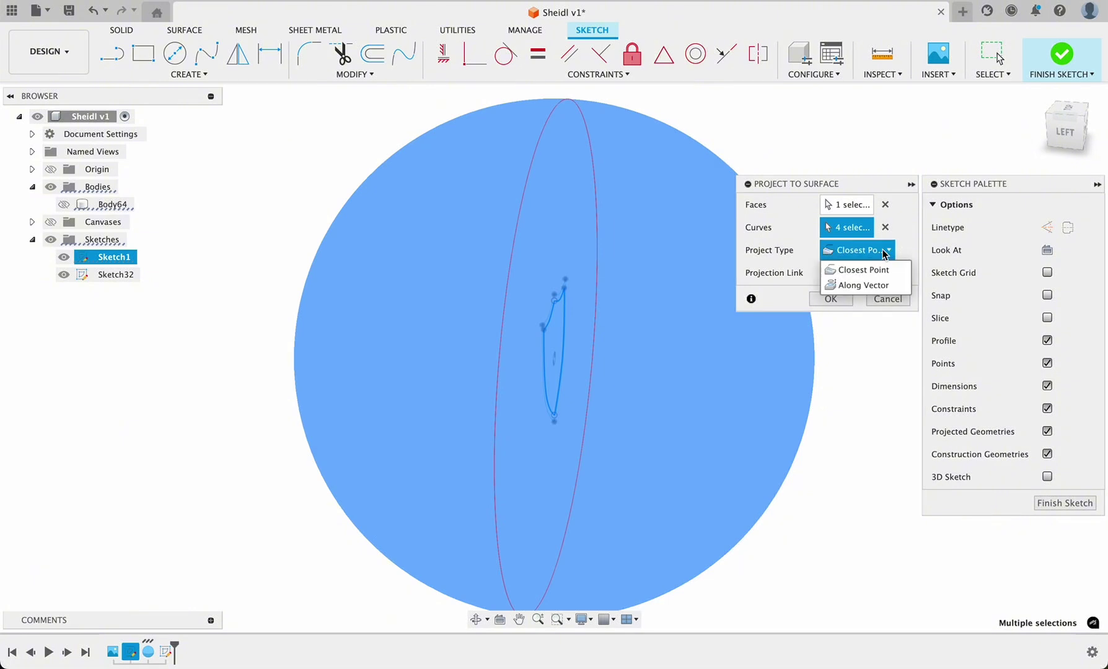
click(904, 243)
shift+scroll(732, 349, right, 10)
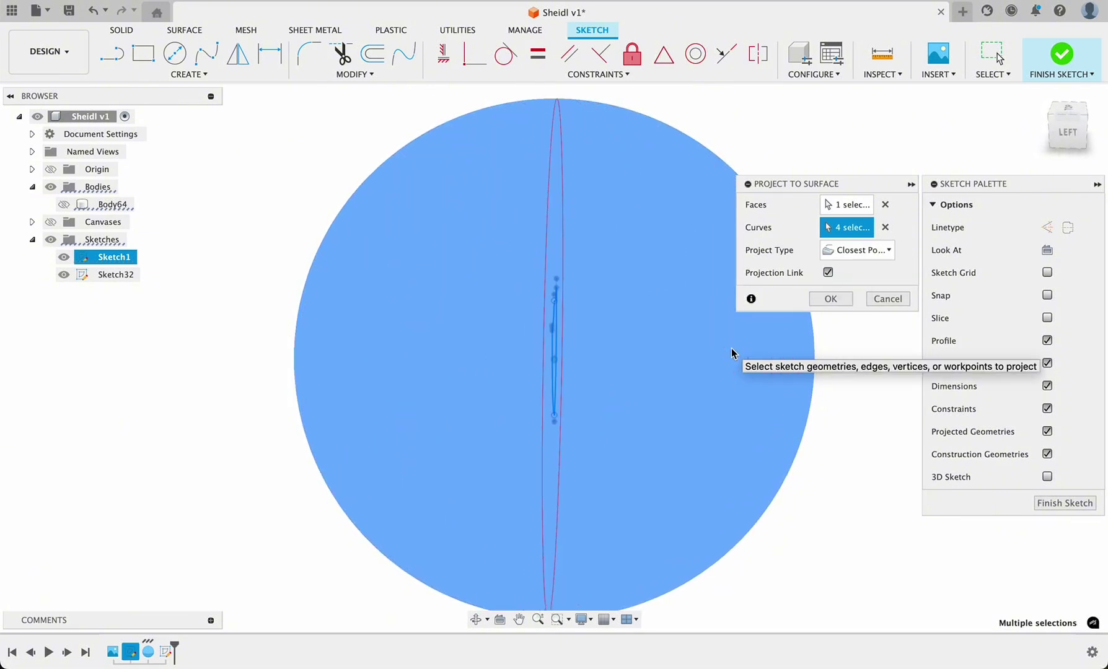
shift+scroll(732, 352, right, 5)
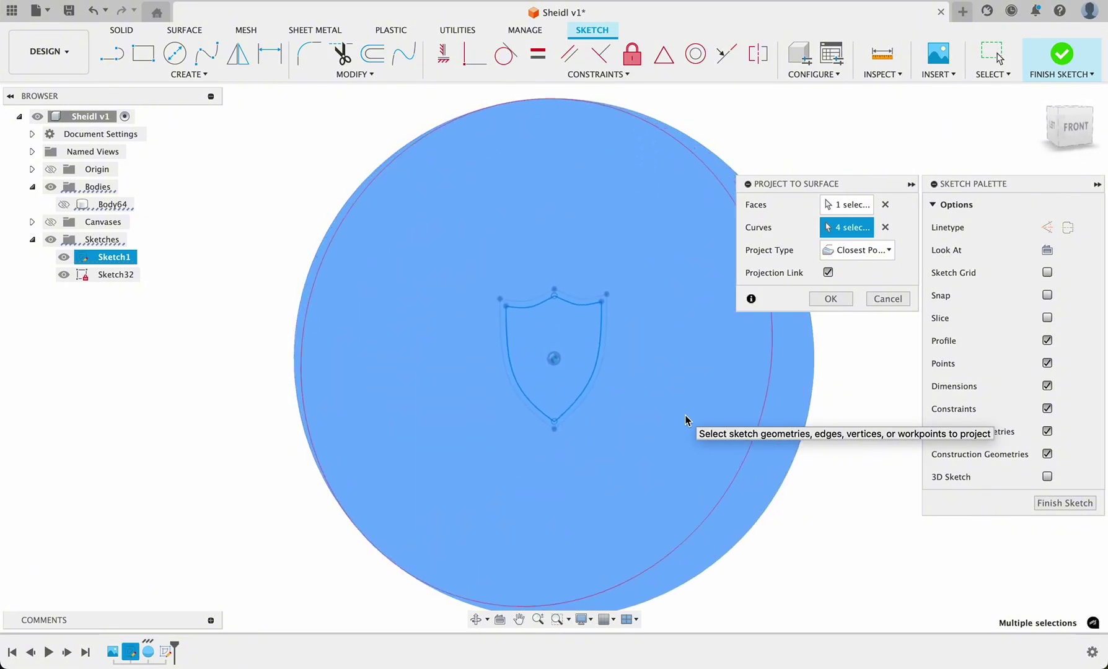
Step: Change the projection type to Along Vector and try the vertical axis and the horizontal side-to-side axis as the projection direction
click(880, 252)
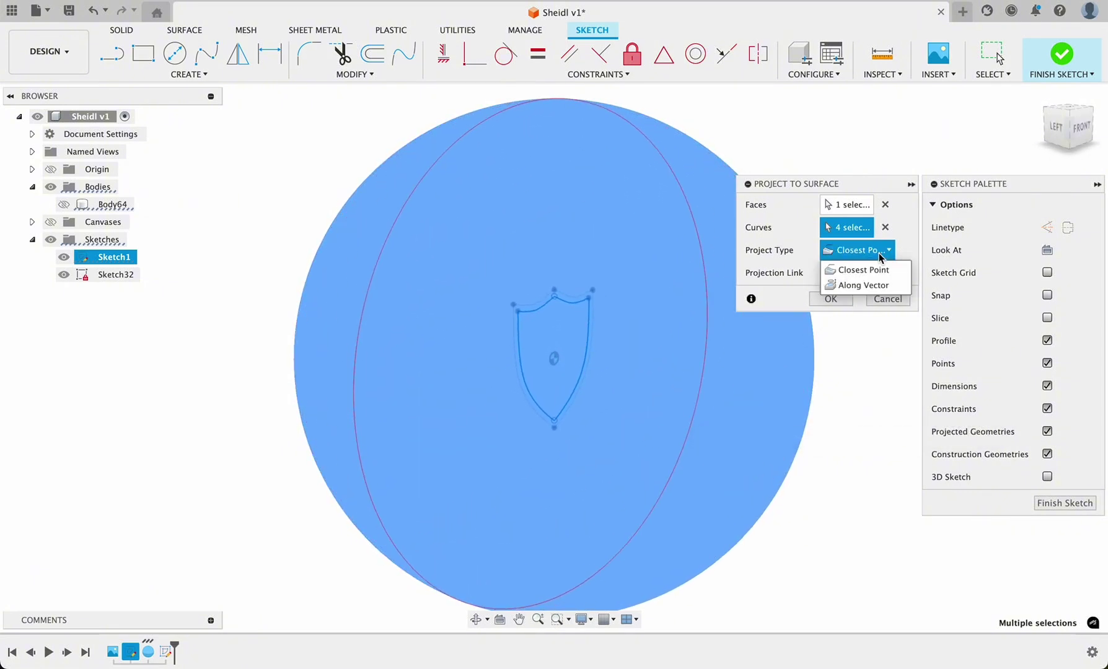
click(872, 286)
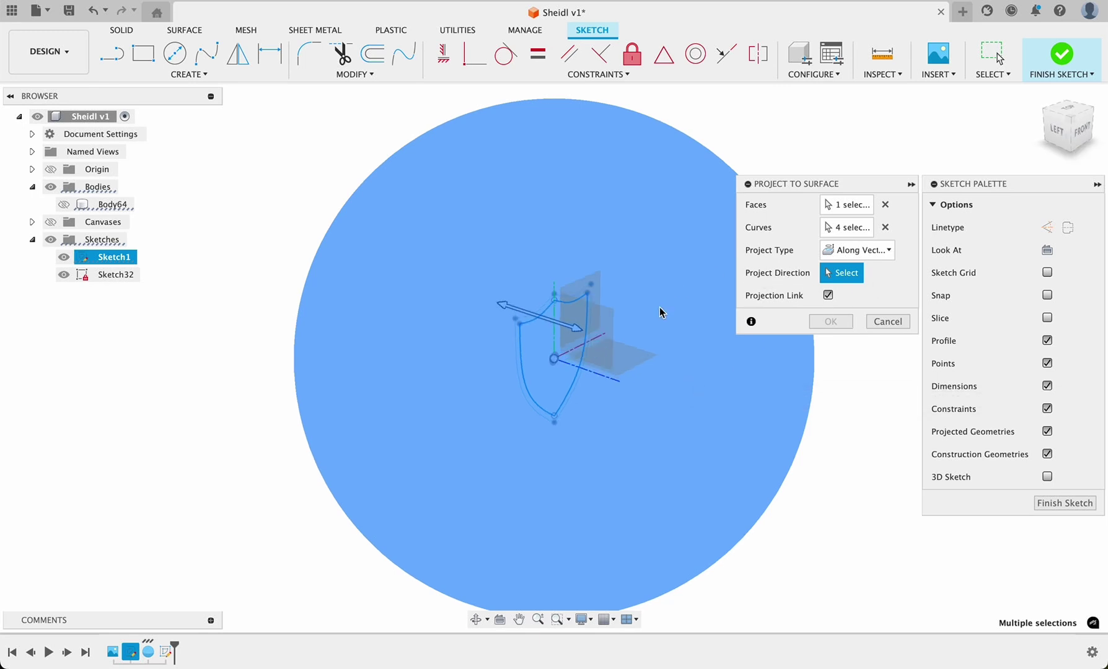
click(555, 292)
shift+scroll(570, 189, up, 5)
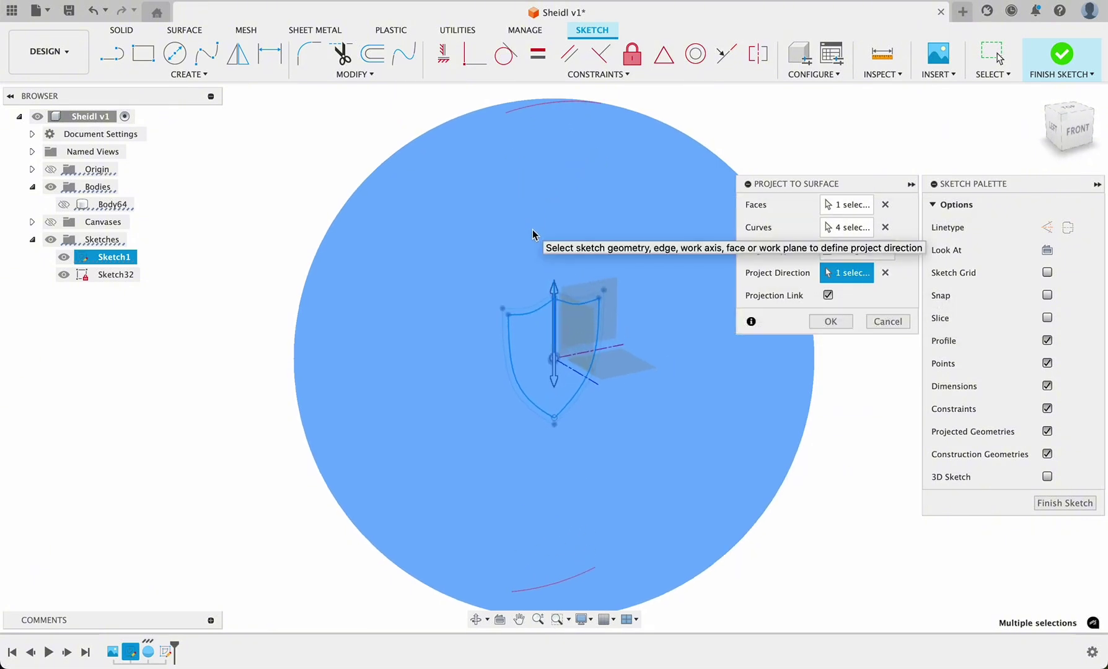
click(616, 335)
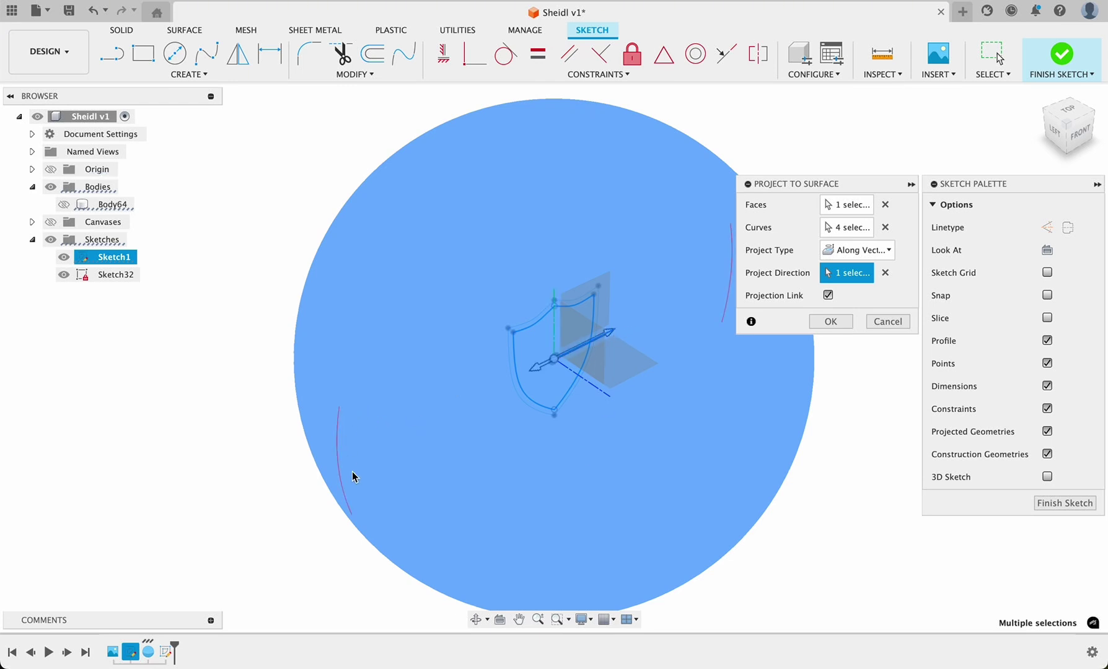
Step: Set the projection direction to the axis running front to back through the sphere and complete the projection of the shield outline
click(603, 396)
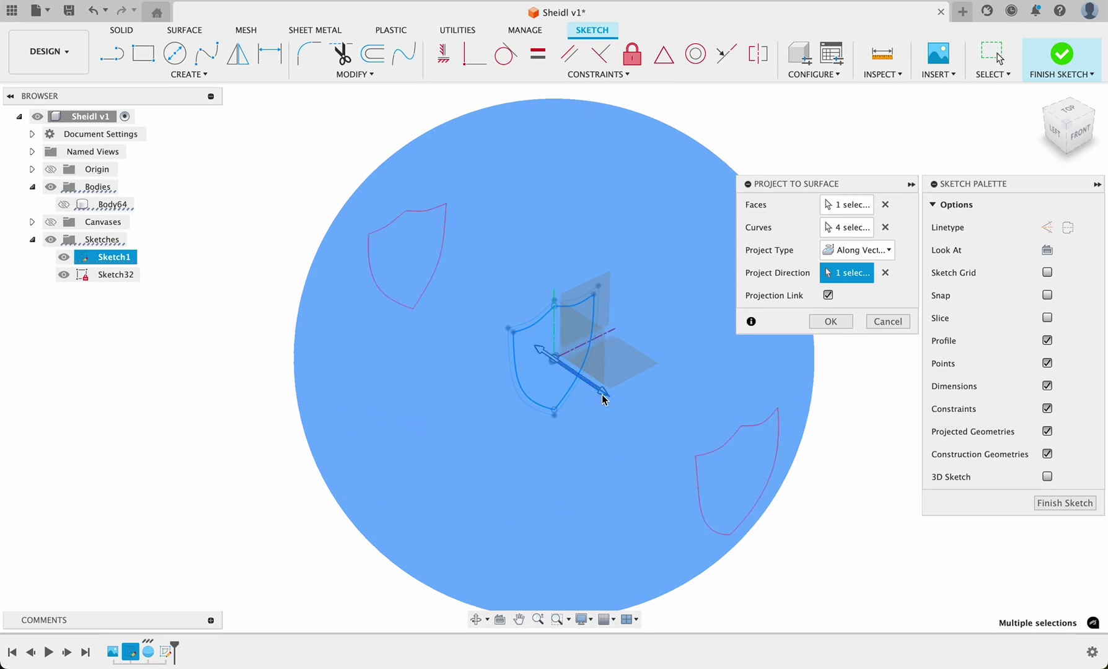
shift+scroll(533, 449, left, 5)
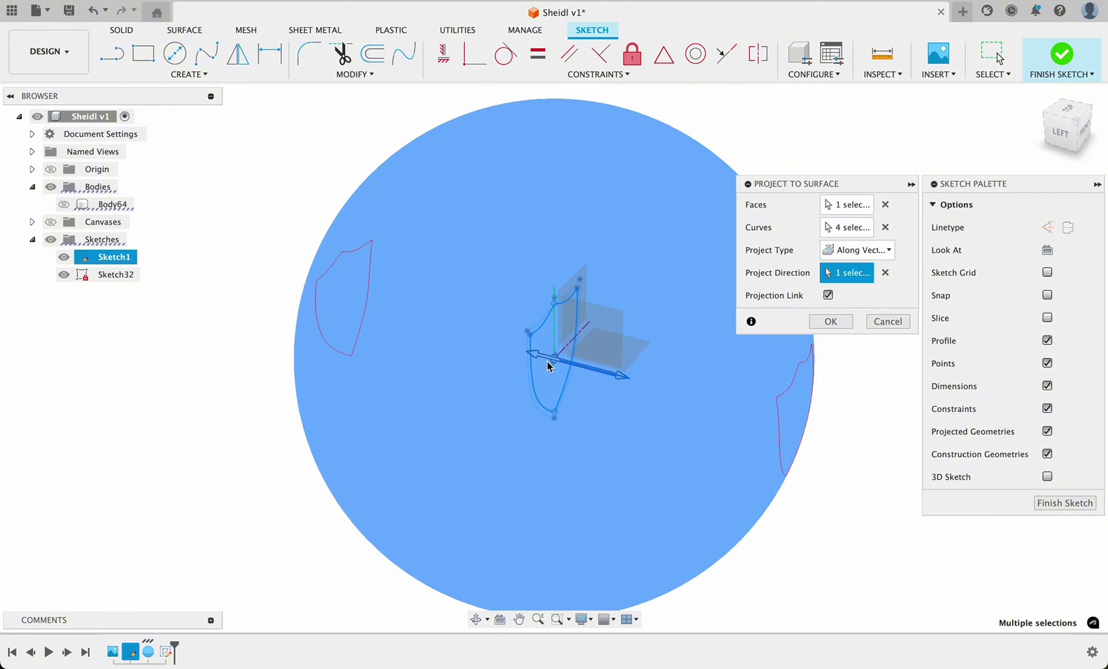
shift+scroll(522, 424, right, 5)
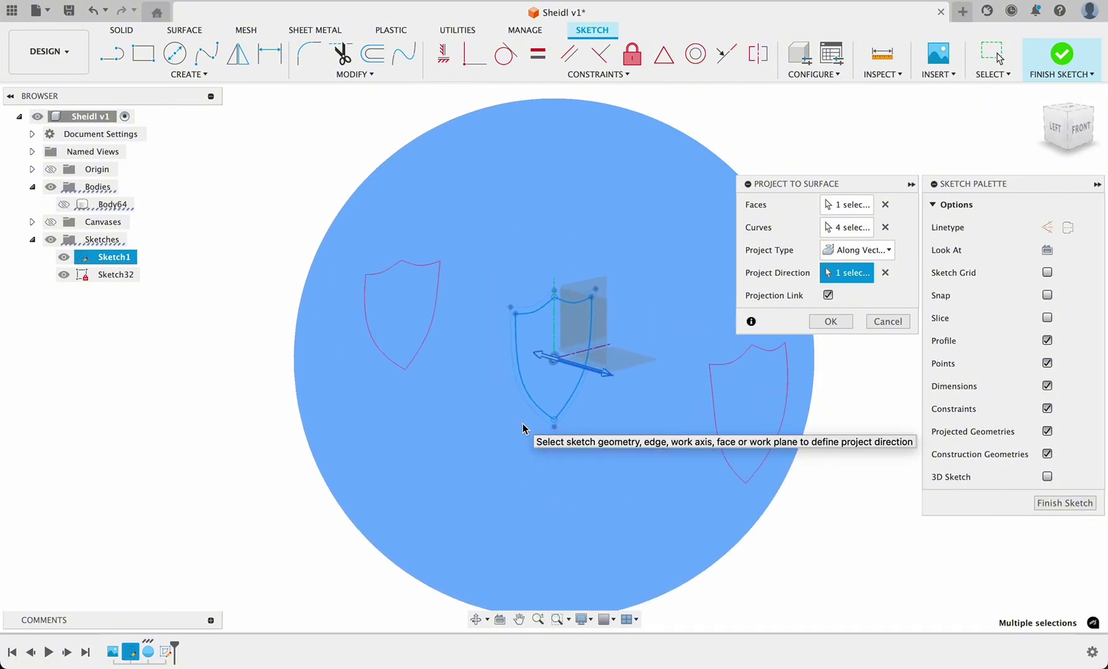
click(825, 322)
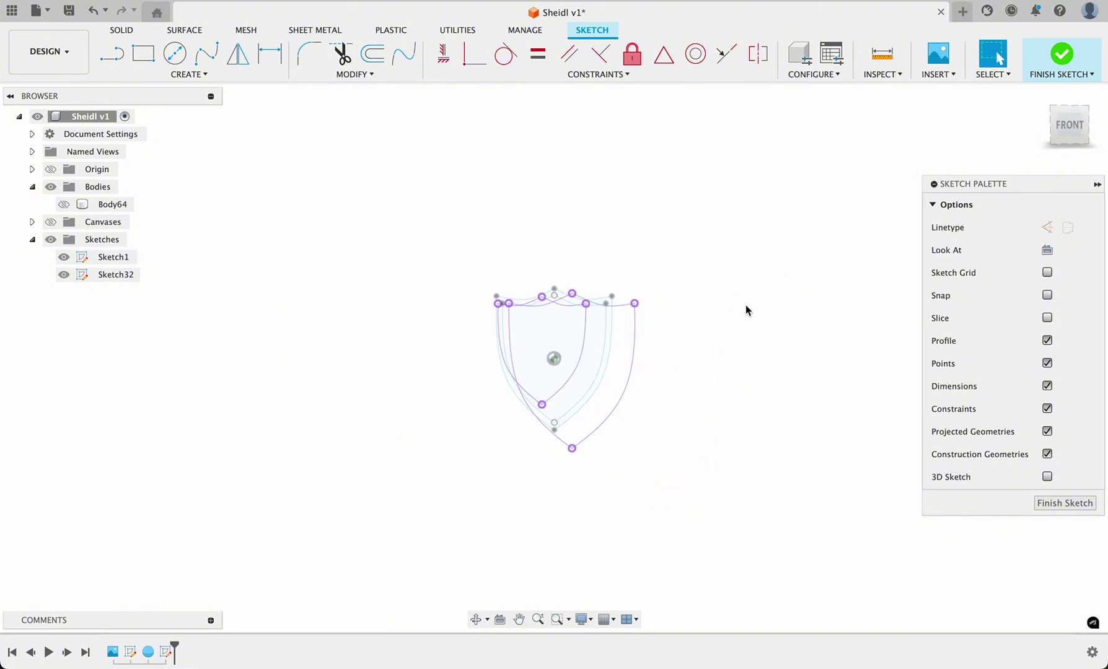
Step: Compare the two projected outlines with the original shield from the front and at an angle, and finish the sketch
click(1072, 130)
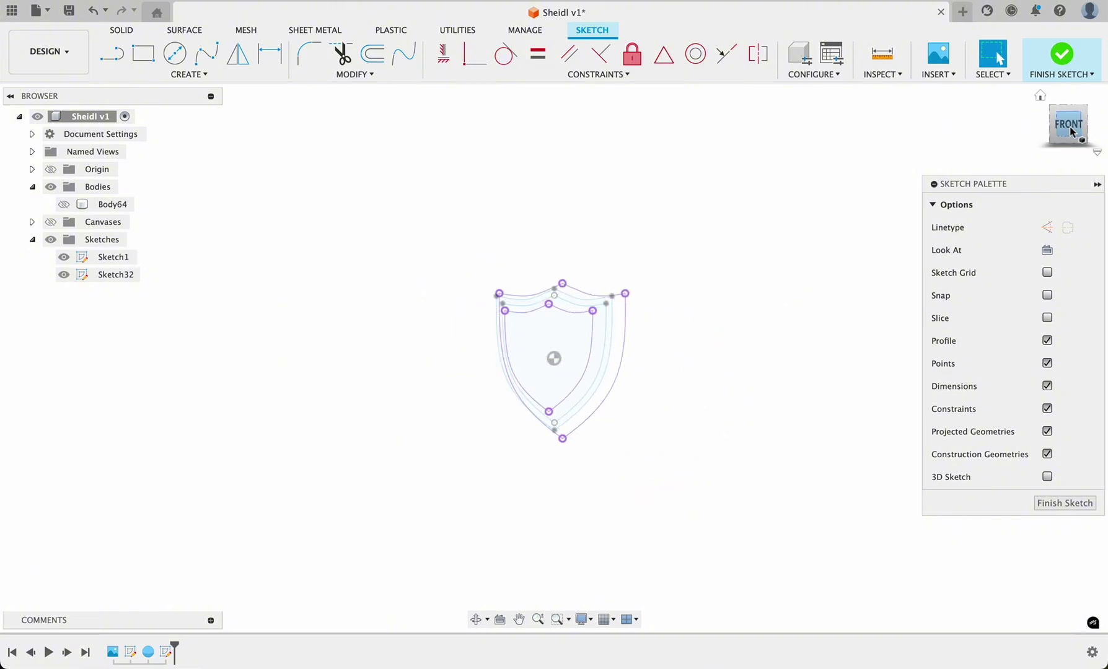
scroll(580, 341, up, 6)
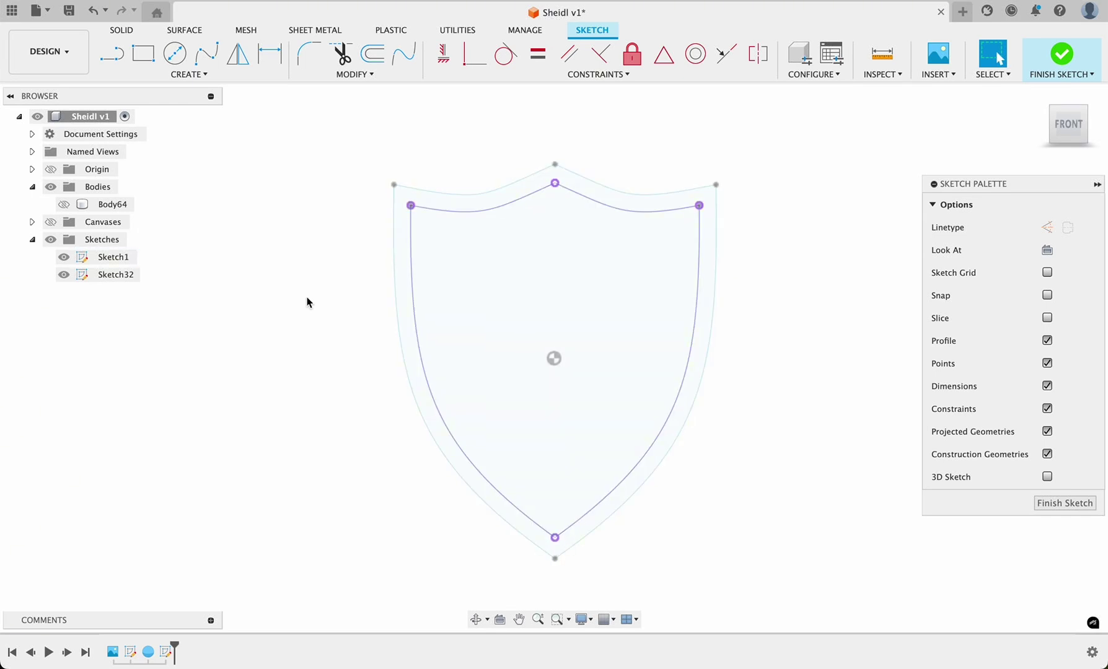
shift+scroll(307, 302, left, 5)
scroll(307, 302, down, 5)
scroll(307, 303, down, 3)
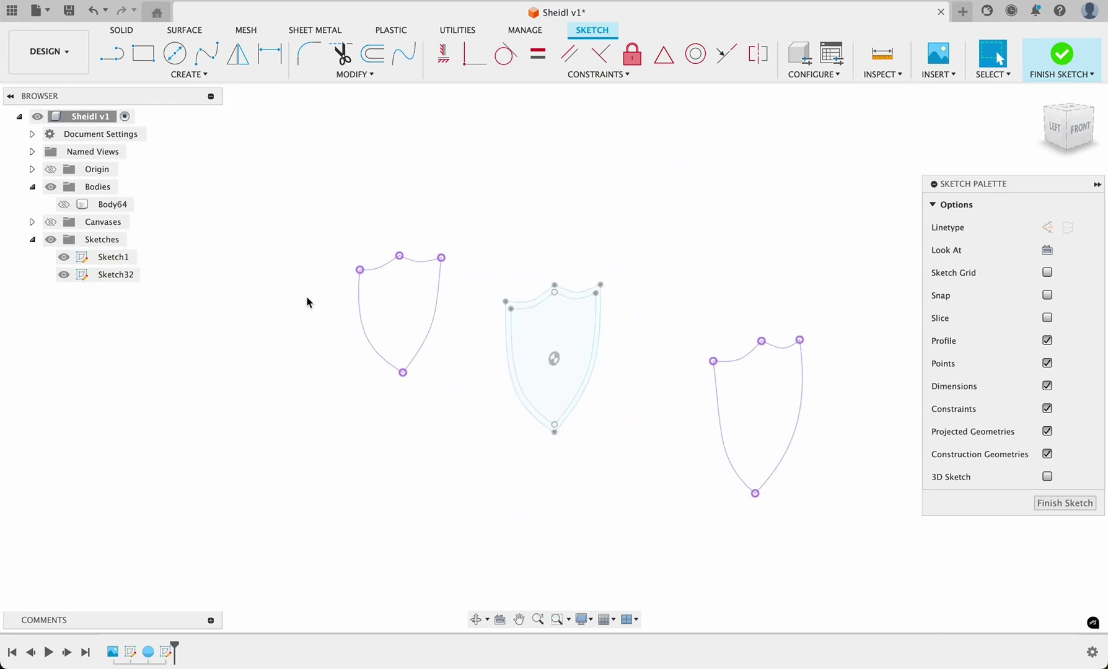
click(191, 76)
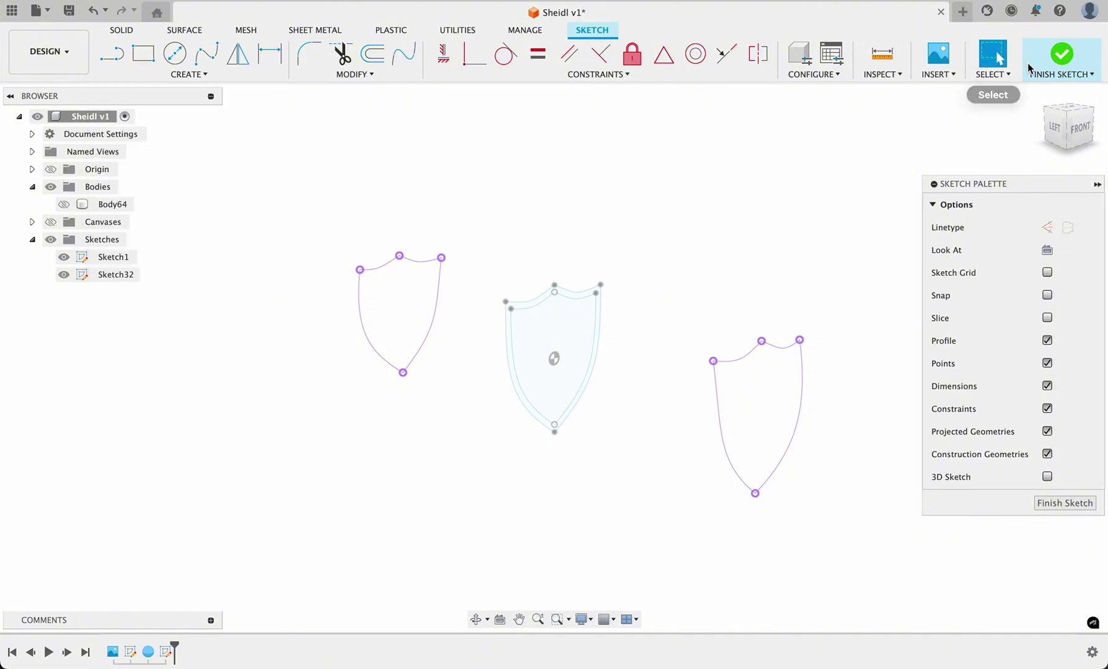
click(1061, 55)
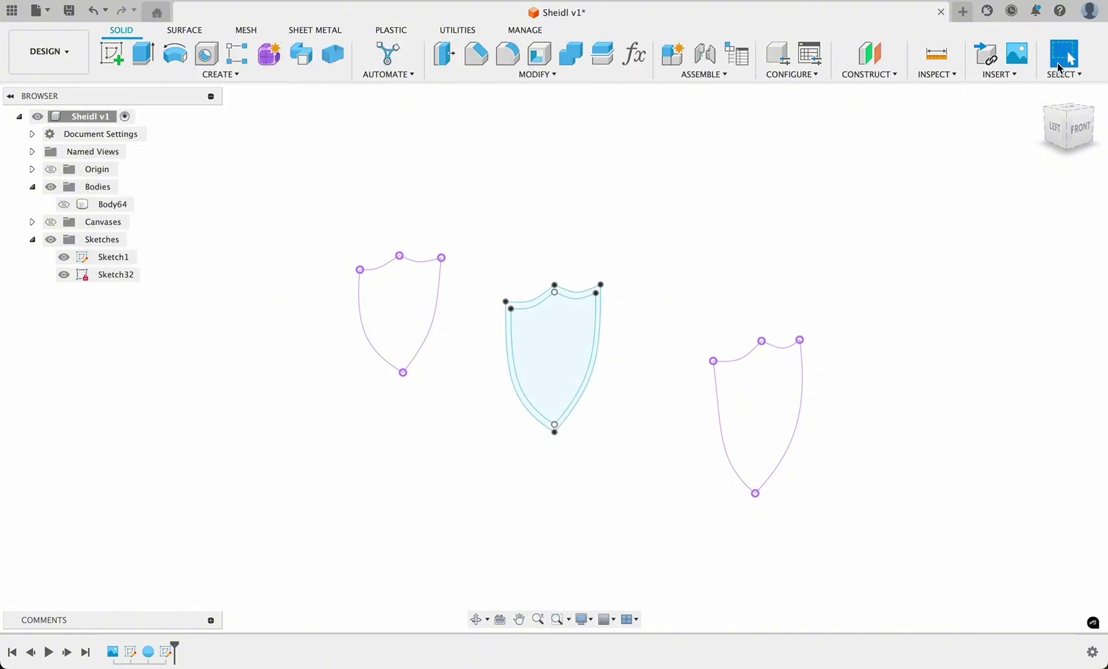
click(252, 75)
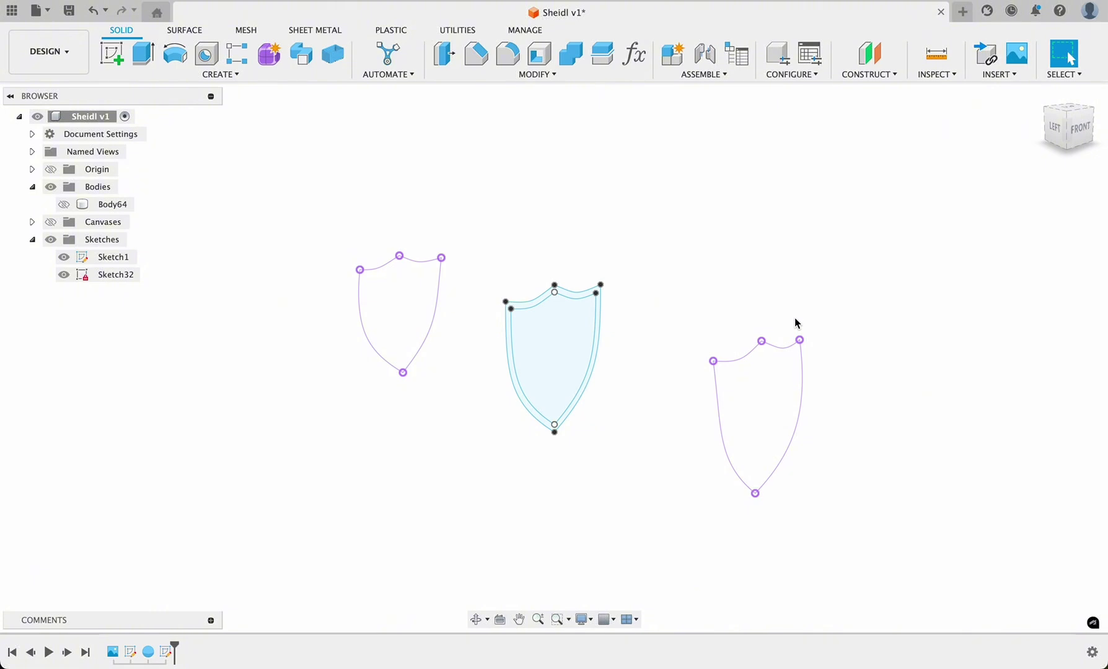
Step: Reopen Sketch32 with Sketch1 hidden and delete the projected shield outline on the rear side of the sphere
double_click(90, 276)
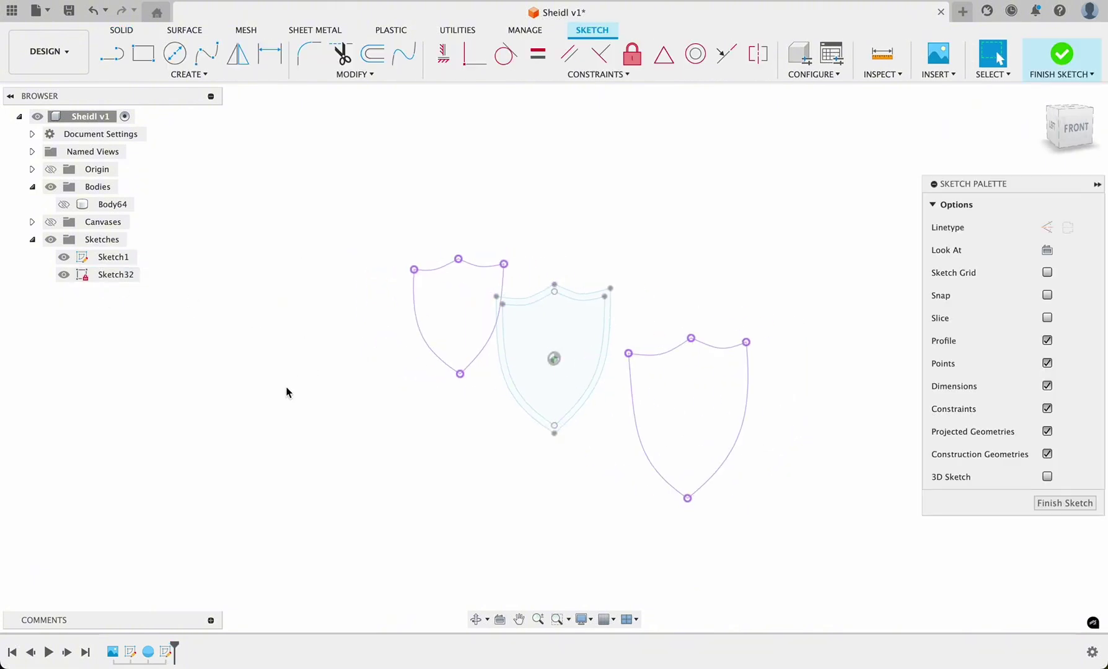
click(65, 257)
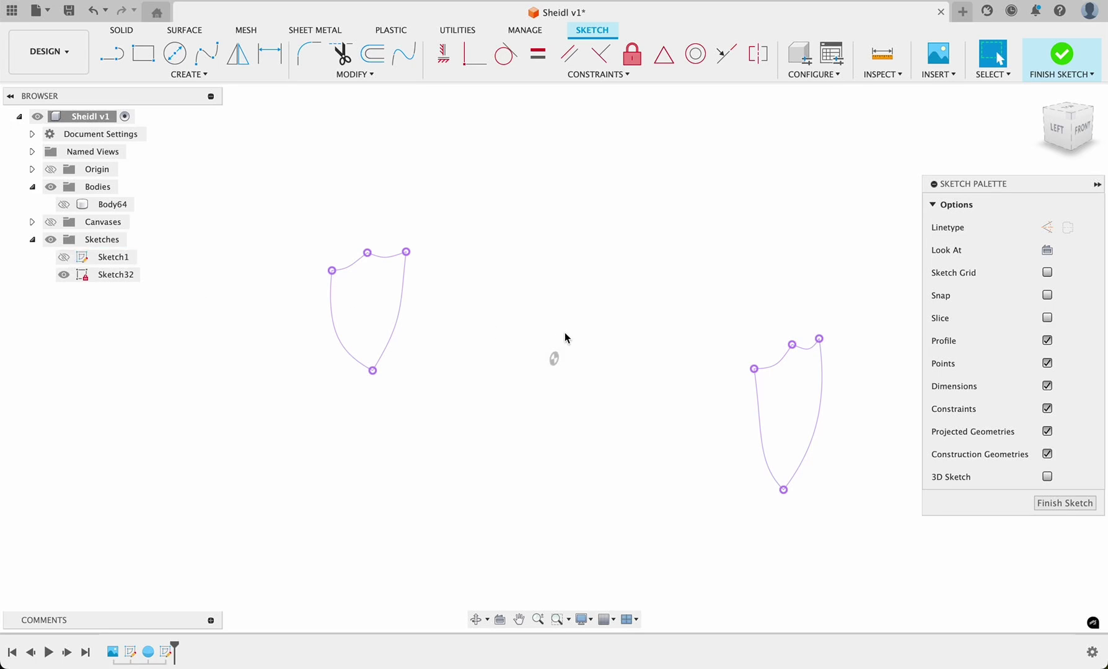
drag(306, 213, 435, 393)
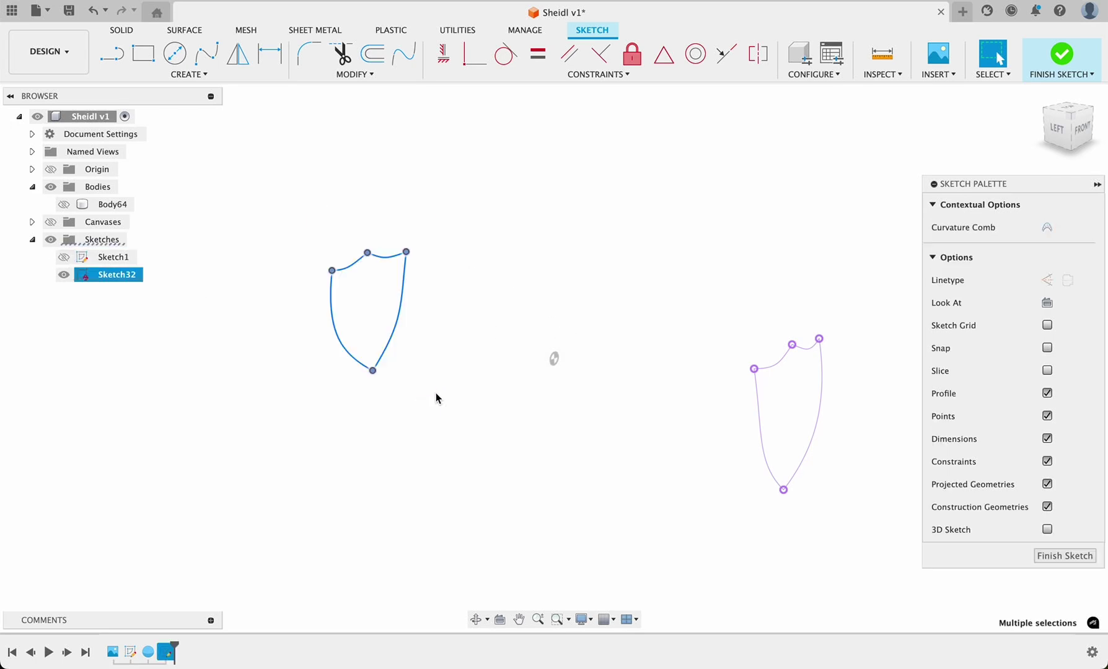
key(Delete)
Step: Inspect the front projected outline from several angles and finish the sketch
scroll(435, 392, right, 7)
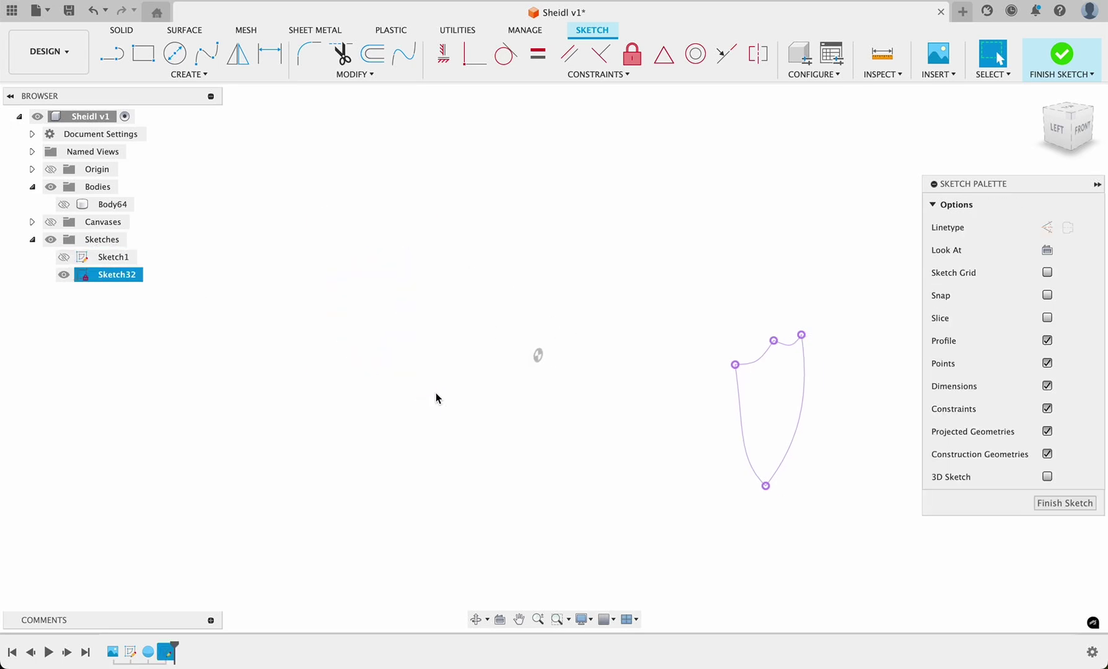
shift+scroll(436, 393, up, 5)
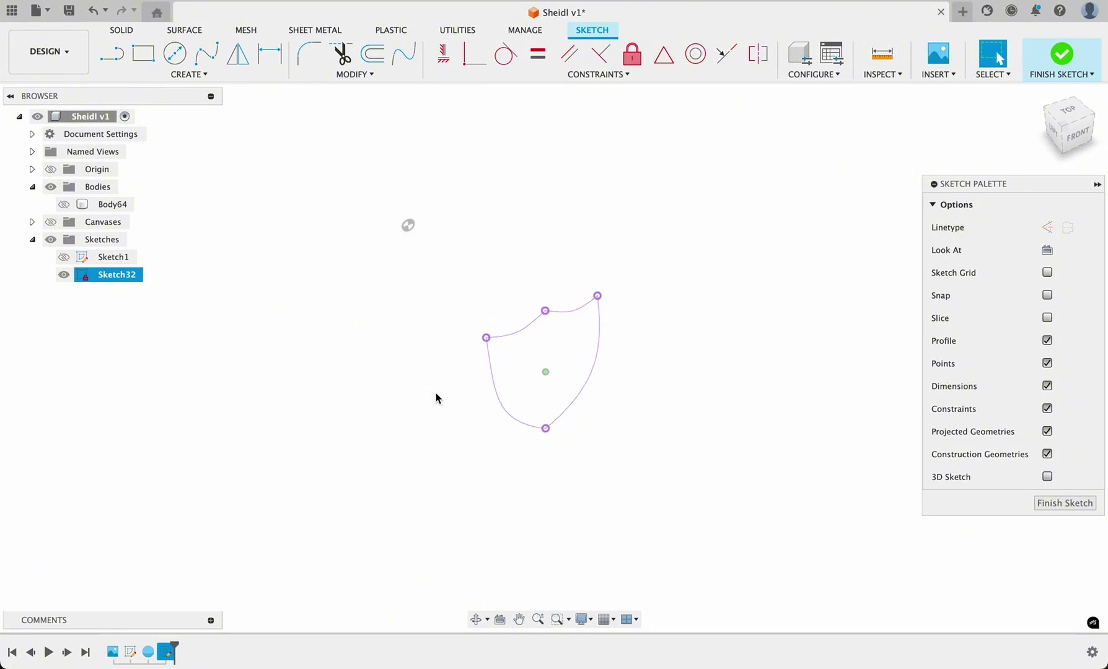
shift+scroll(436, 393, down, 5)
shift+scroll(435, 394, left, 10)
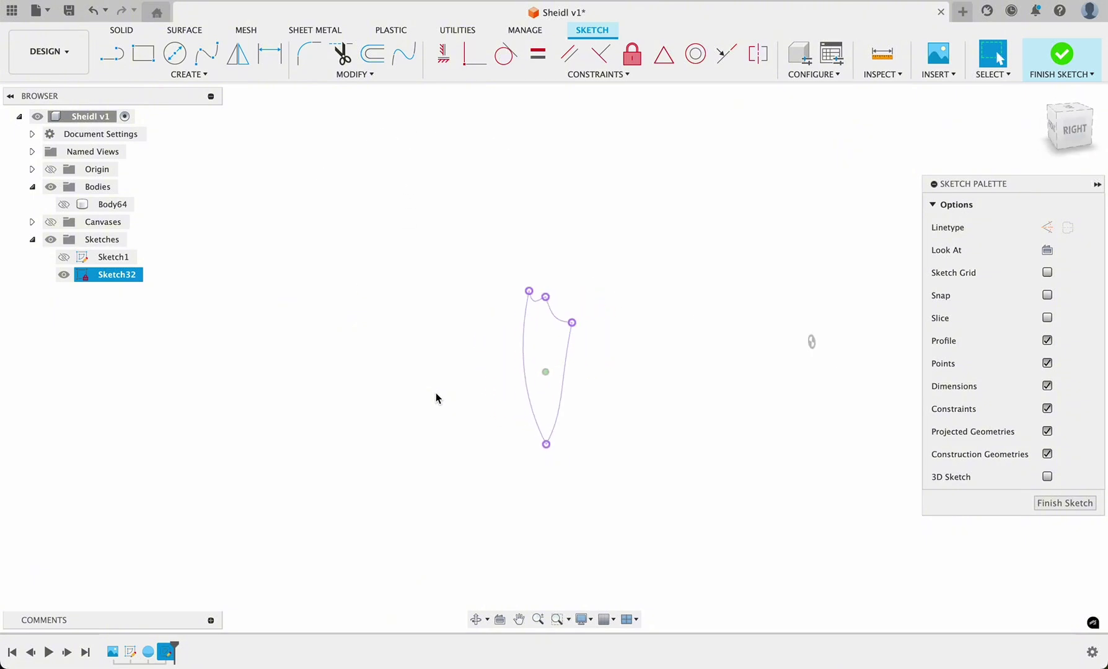
click(1061, 56)
Step: Start a surface Patch and choose the four curves of the projected shield outline as its boundary edges
shift+scroll(505, 396, right, 10)
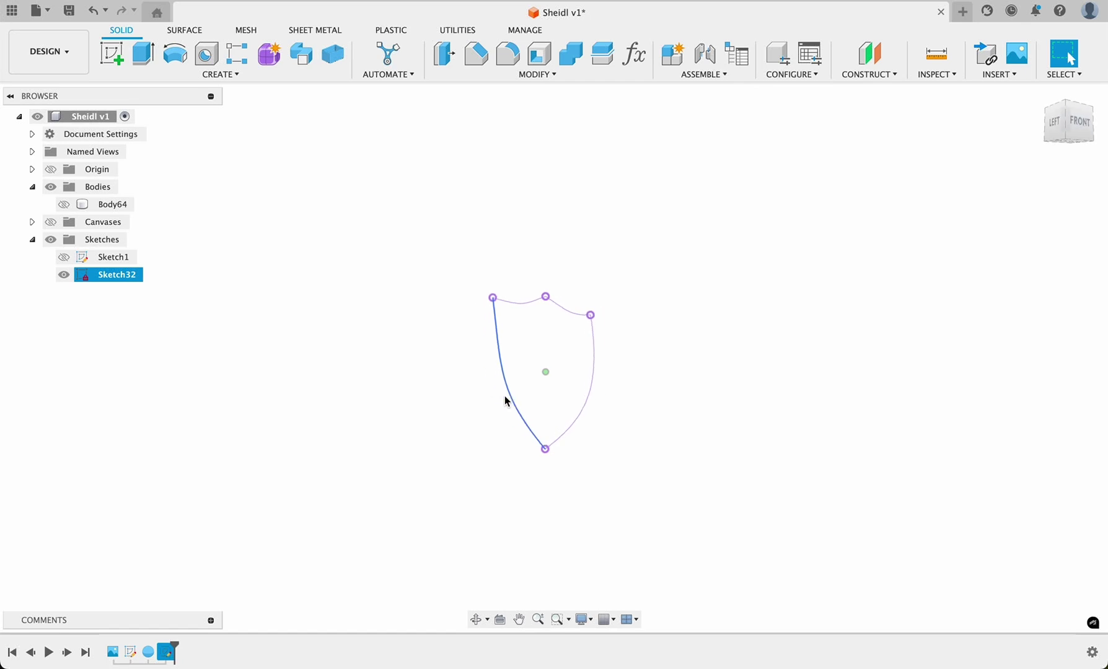
click(184, 33)
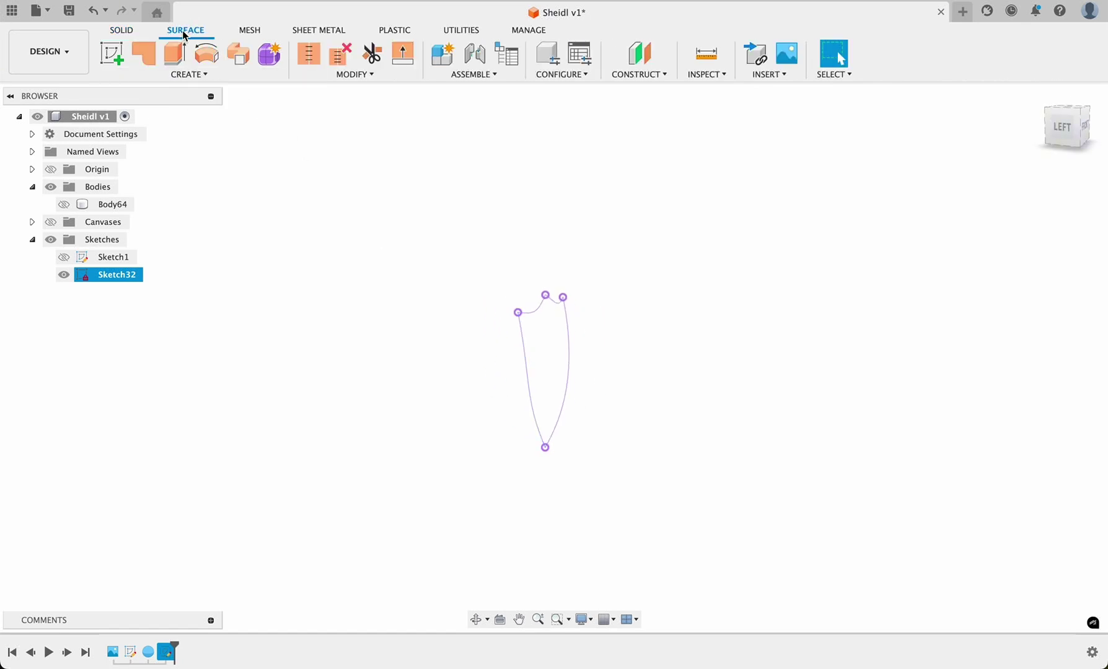
shift+scroll(300, 252, right, 5)
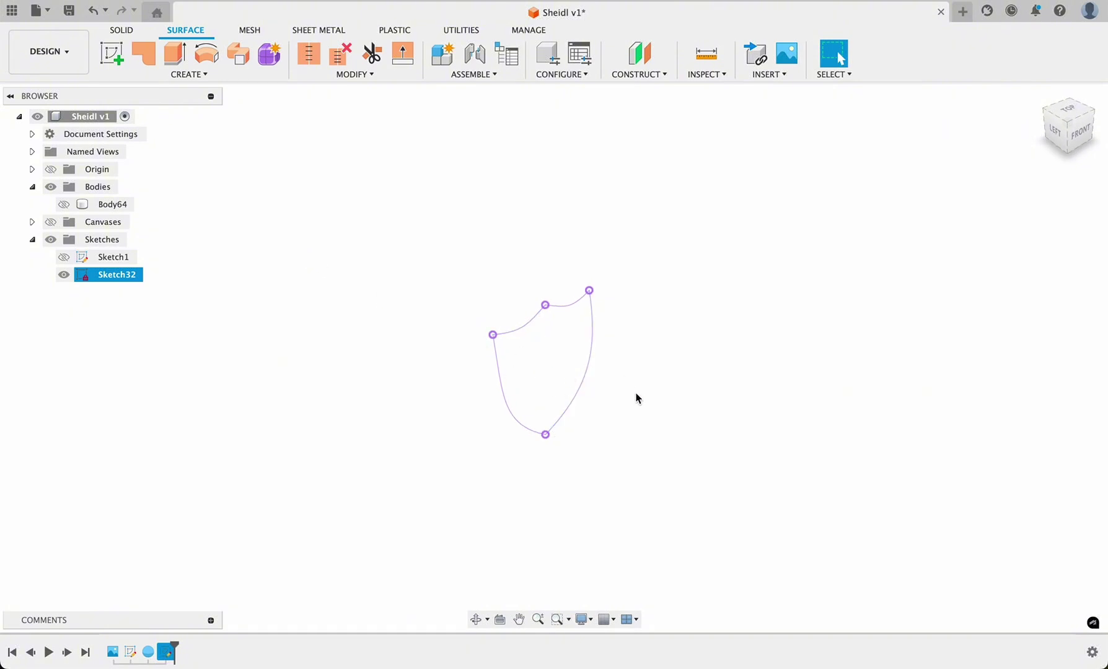
scroll(633, 379, up, 3)
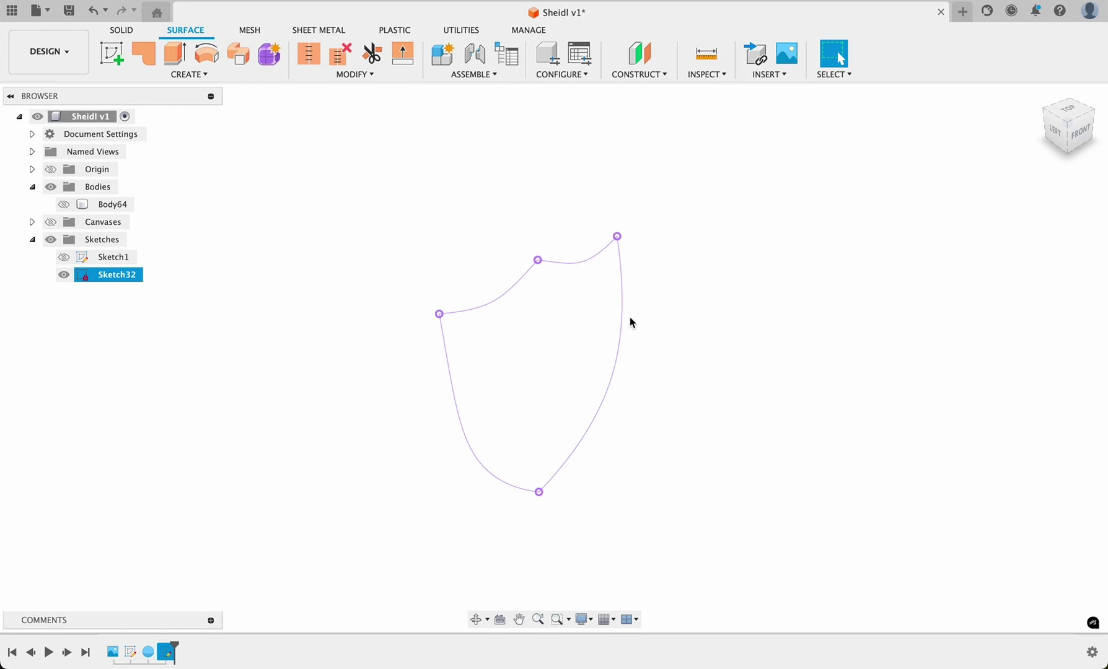
shift+scroll(630, 317, right, 4)
shift+scroll(630, 316, left, 3)
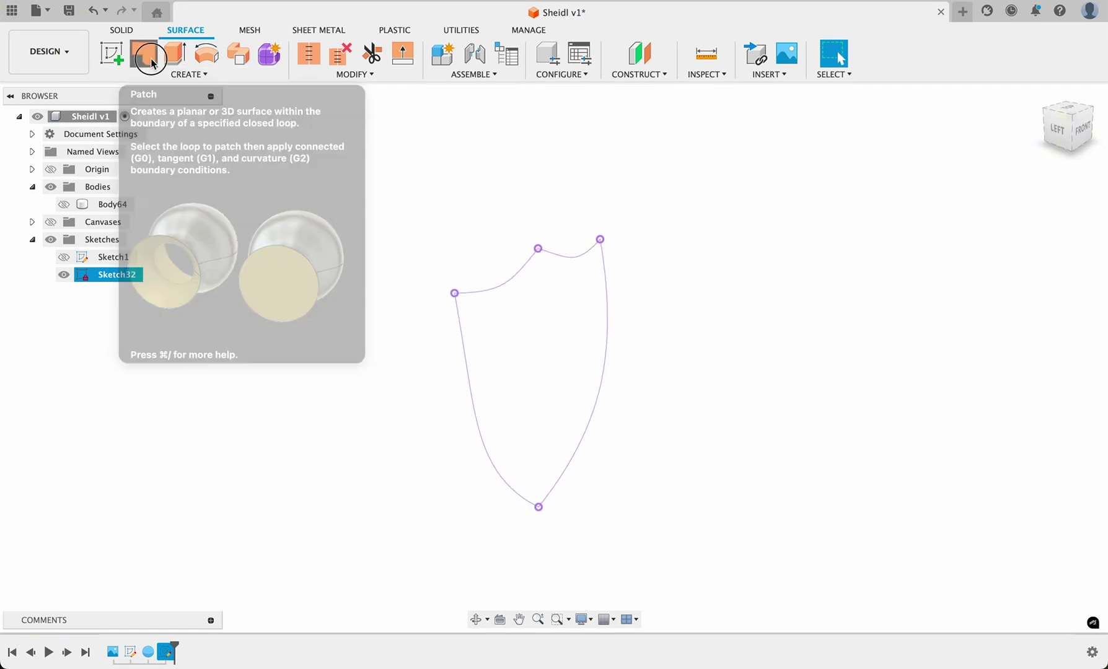
click(145, 55)
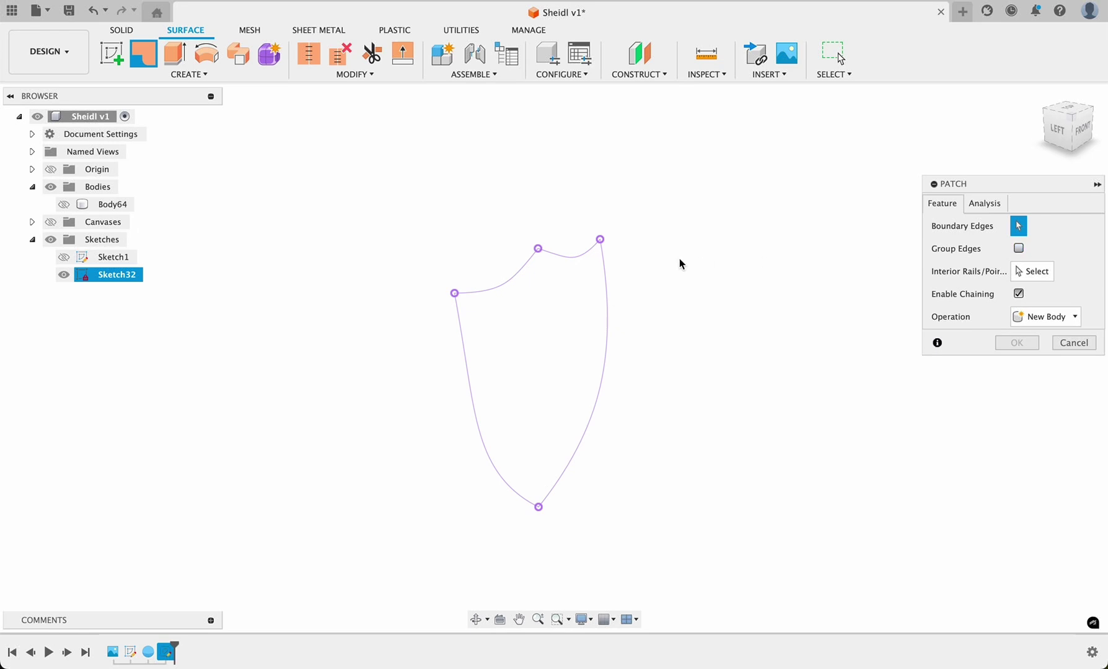
click(502, 290)
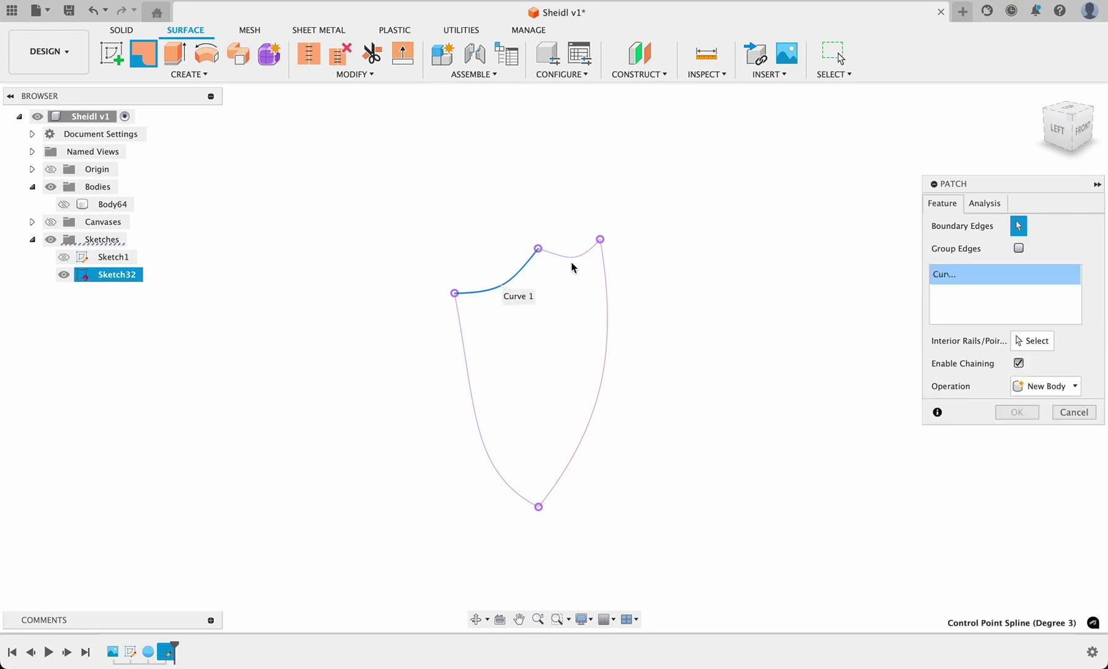
click(574, 258)
click(606, 300)
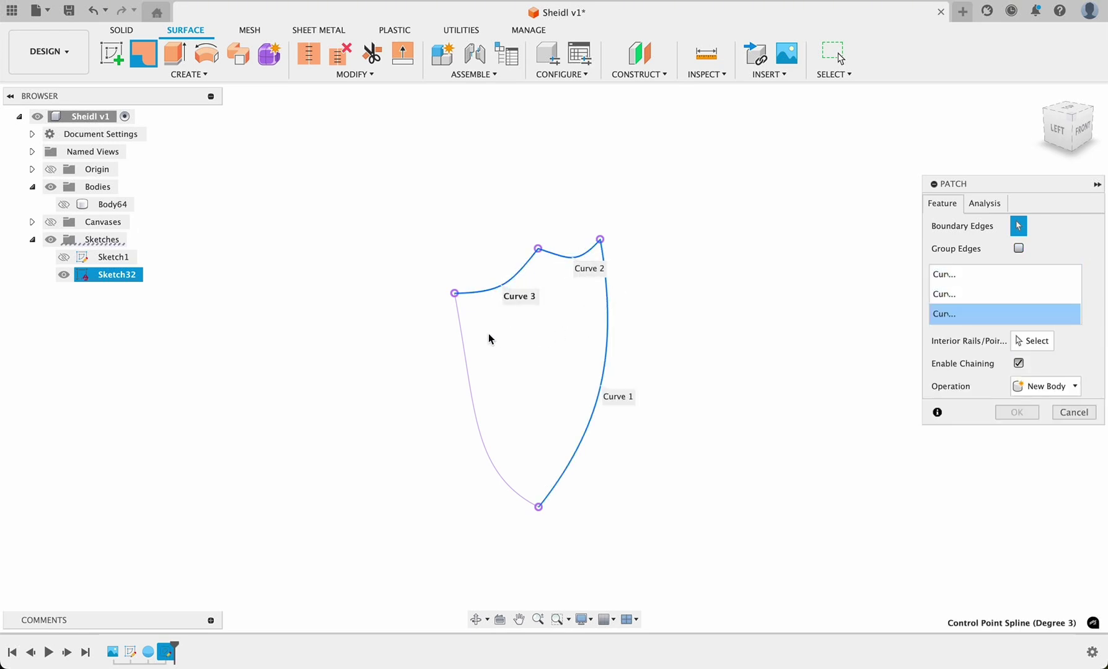
click(465, 345)
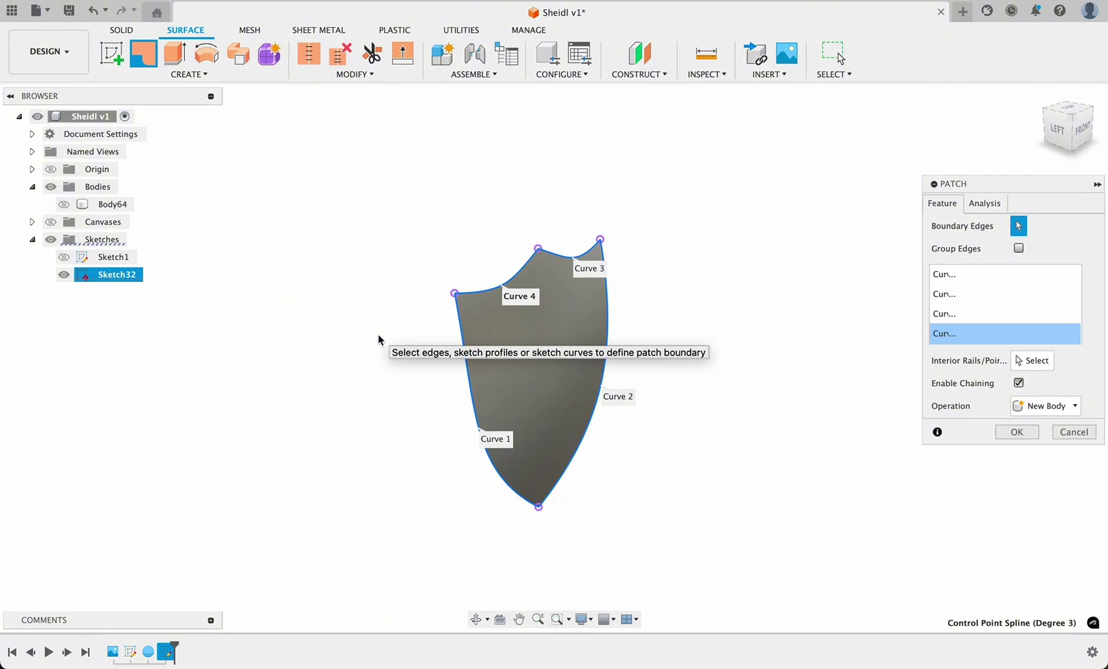
Step: Complete the patch as a new body and examine the curved shield surface from behind, below and the front
shift+scroll(378, 335, right, 5)
shift+scroll(378, 335, left, 5)
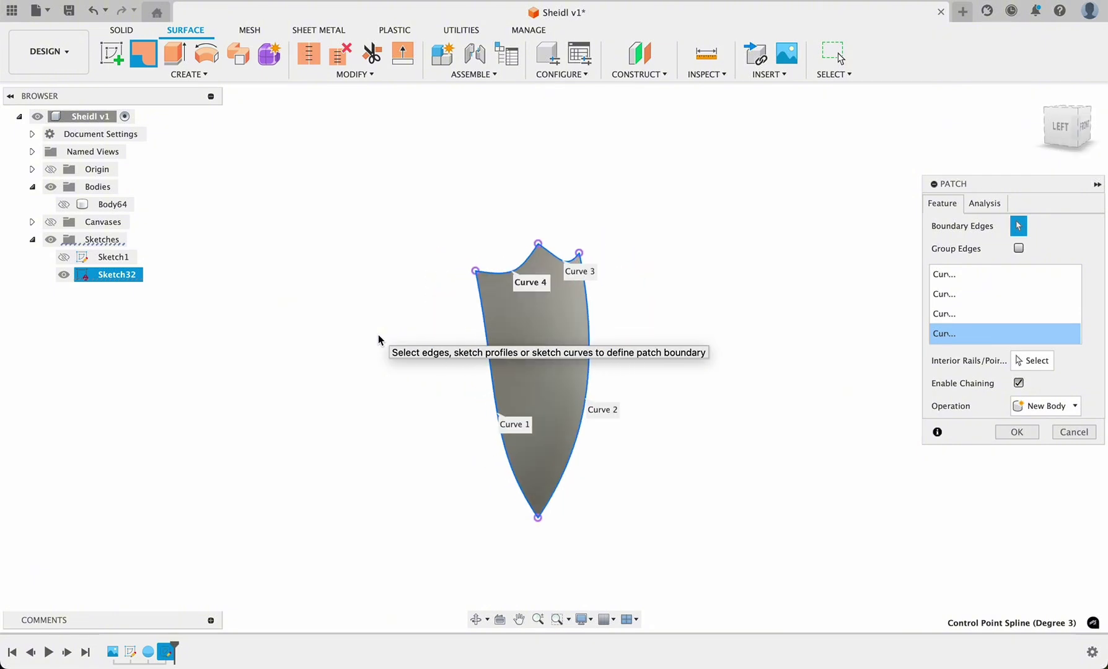
click(1007, 437)
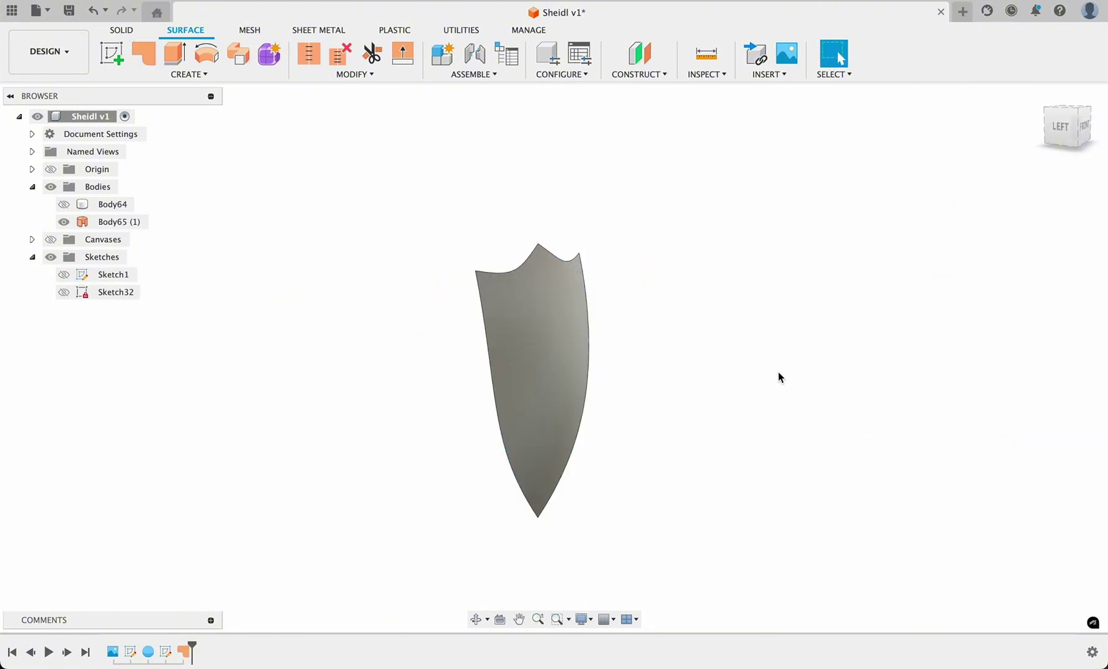
shift+scroll(780, 378, left, 10)
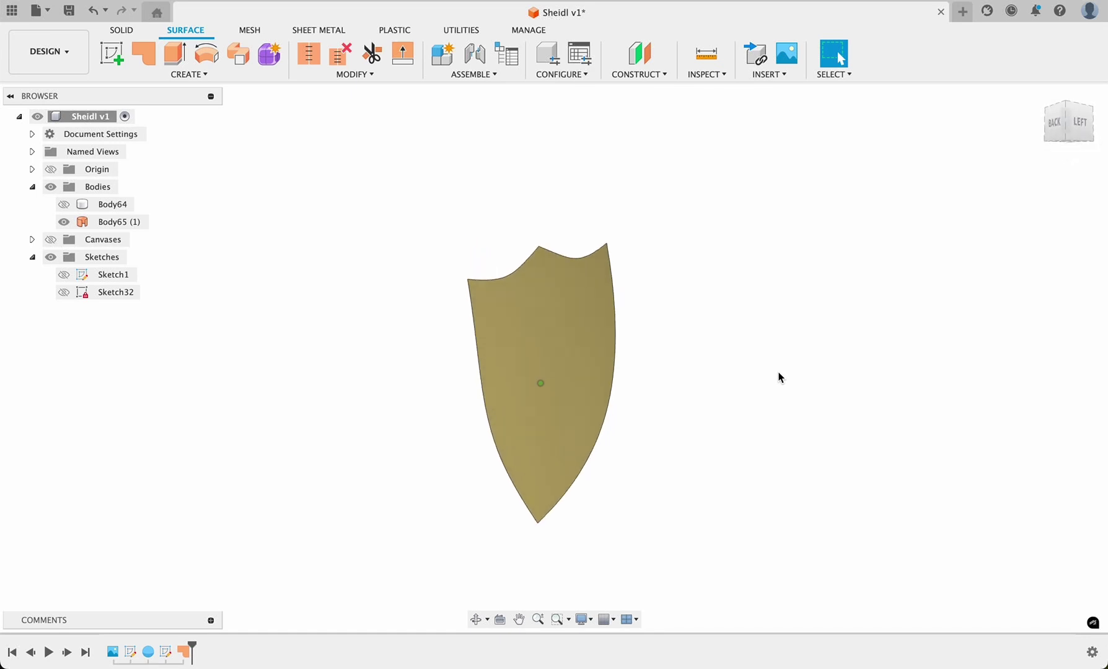
shift+scroll(780, 378, down, 10)
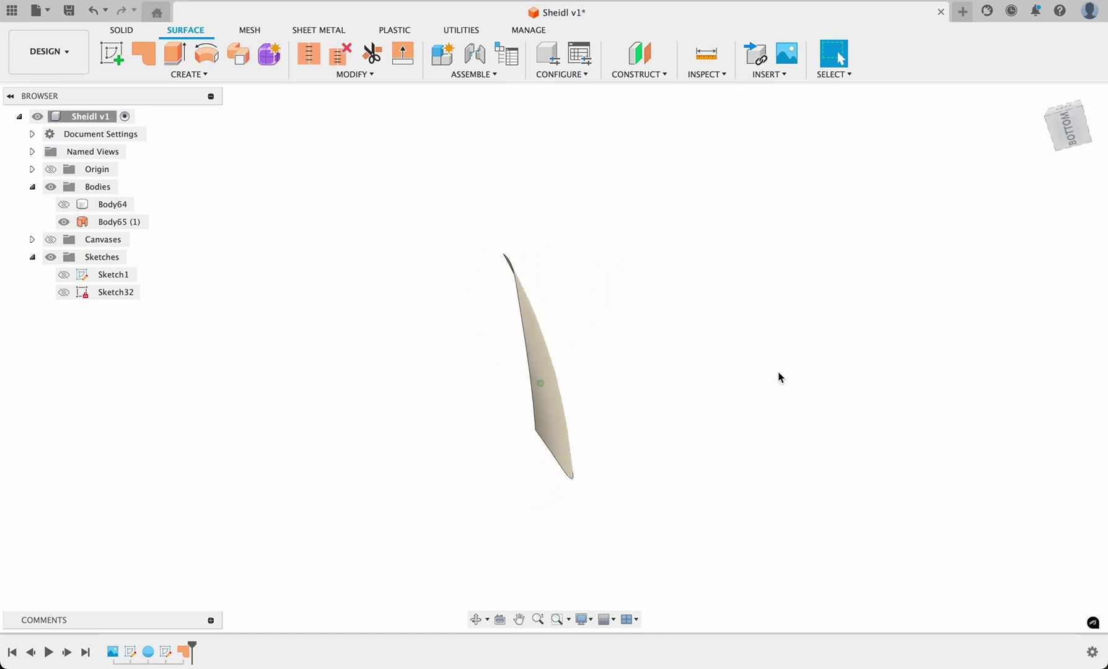
shift+scroll(781, 378, right, 10)
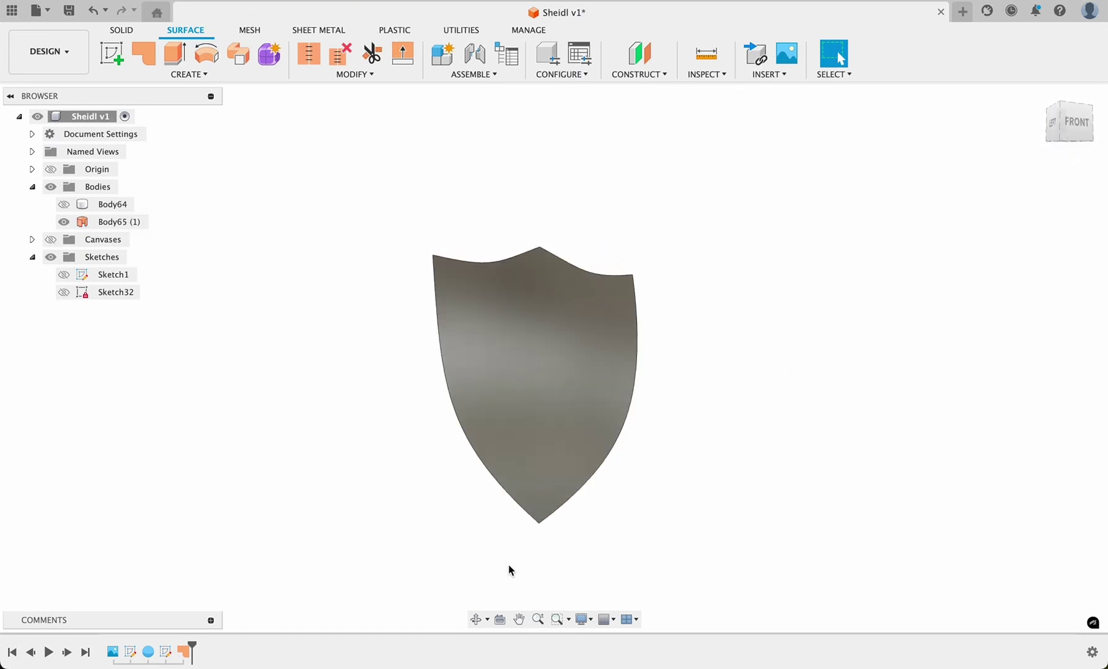
shift+scroll(263, 451, up, 10)
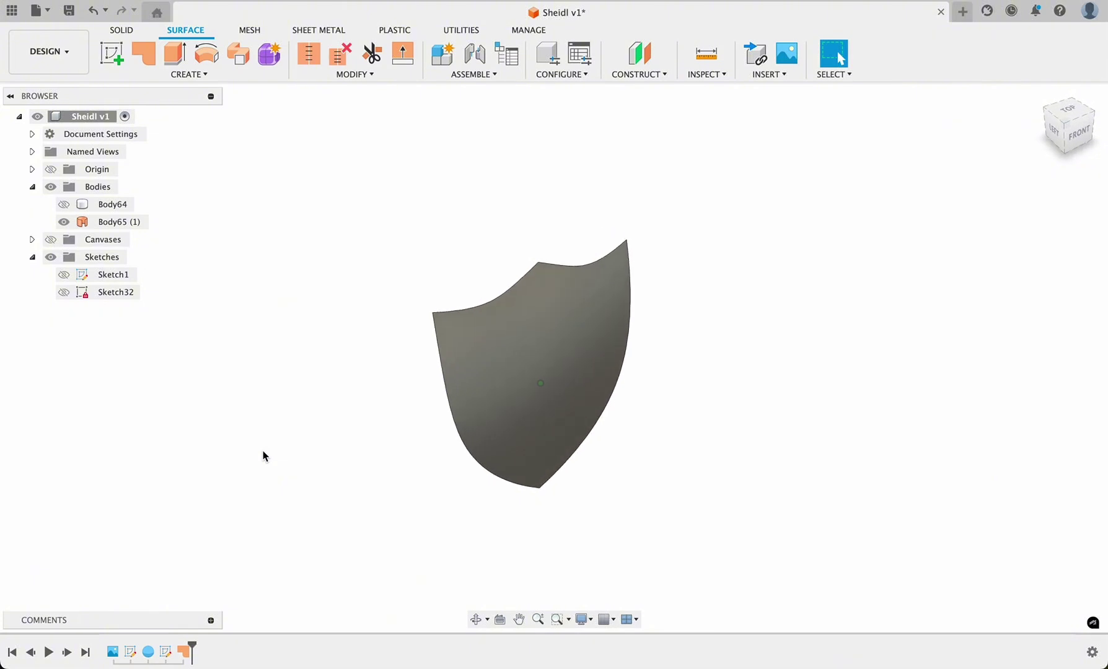
Step: Compare the curved shield surface with the Sketch1 outline and the reference shield image
click(63, 275)
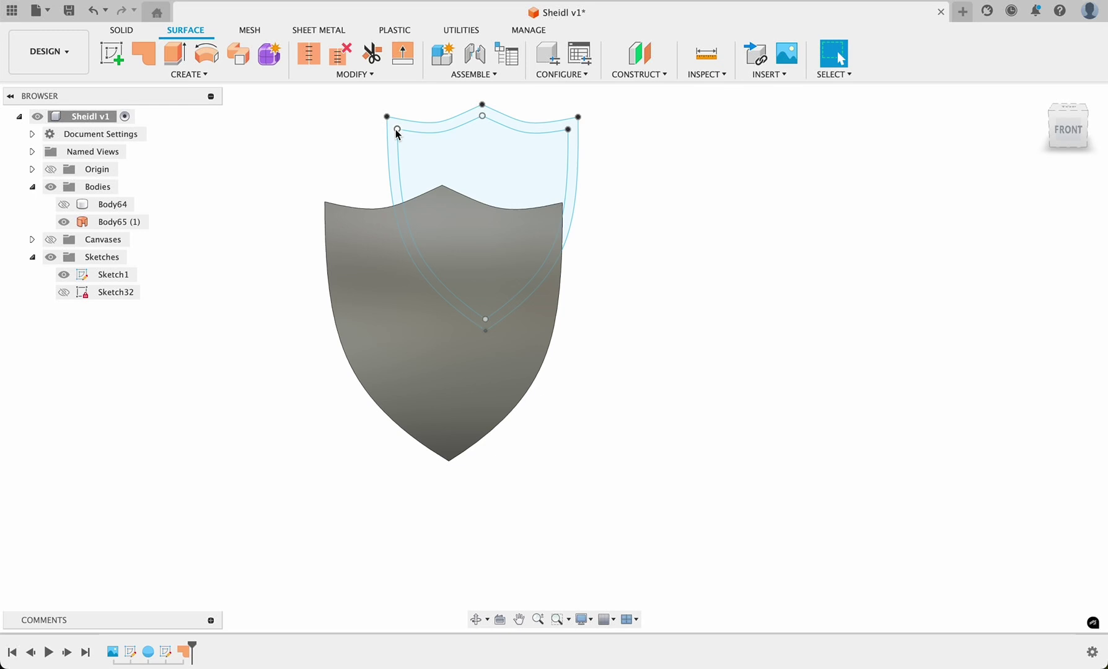
click(66, 277)
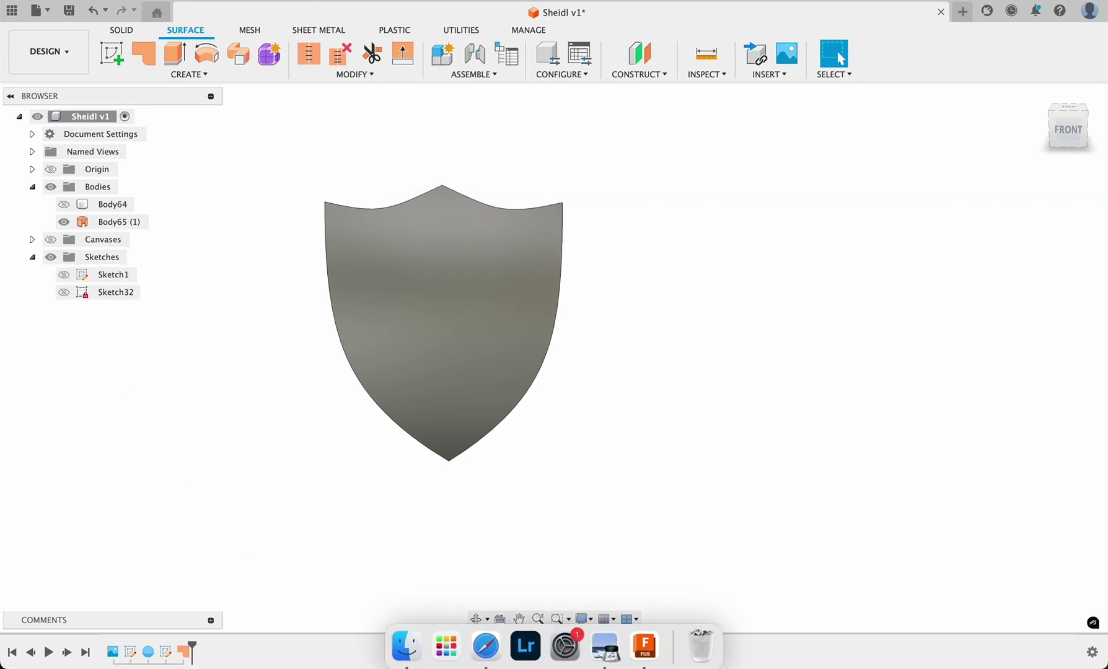
click(613, 639)
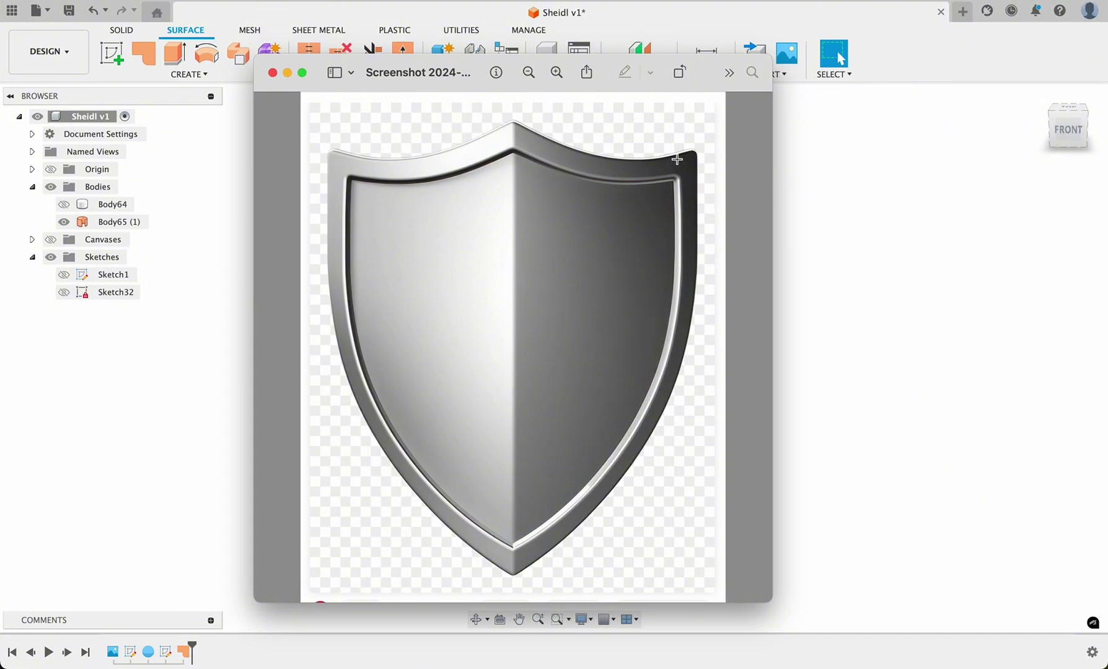
click(218, 336)
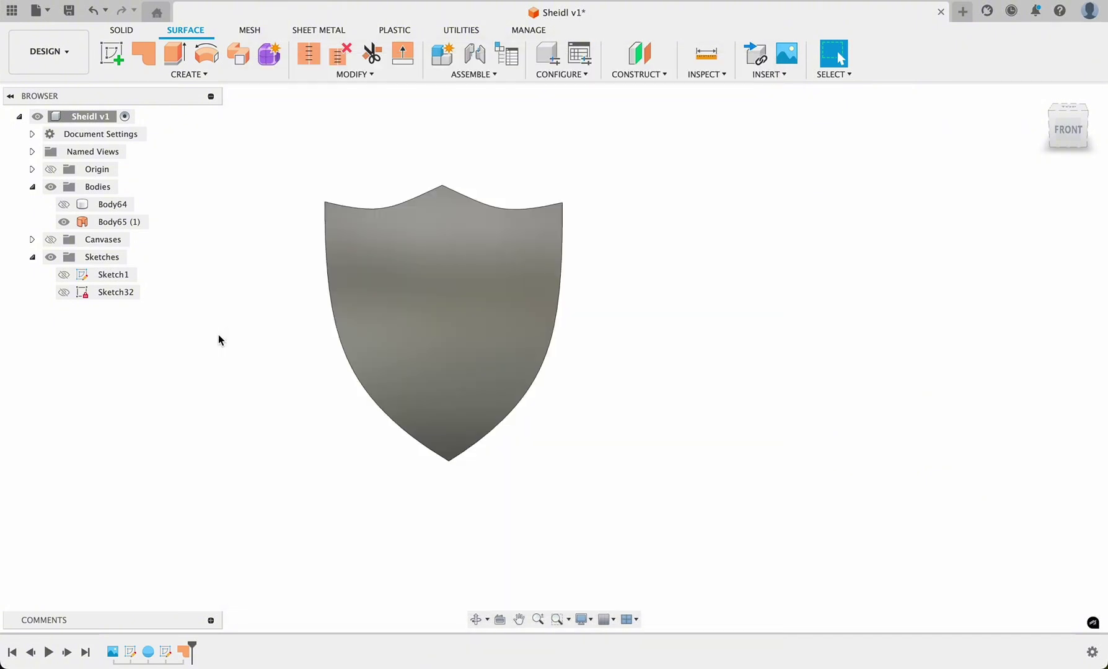
Step: Examine the curvature of the patched shield surface from the left, the front and above
shift+scroll(218, 335, left, 5)
scroll(219, 335, up, 2)
scroll(218, 335, left, 3)
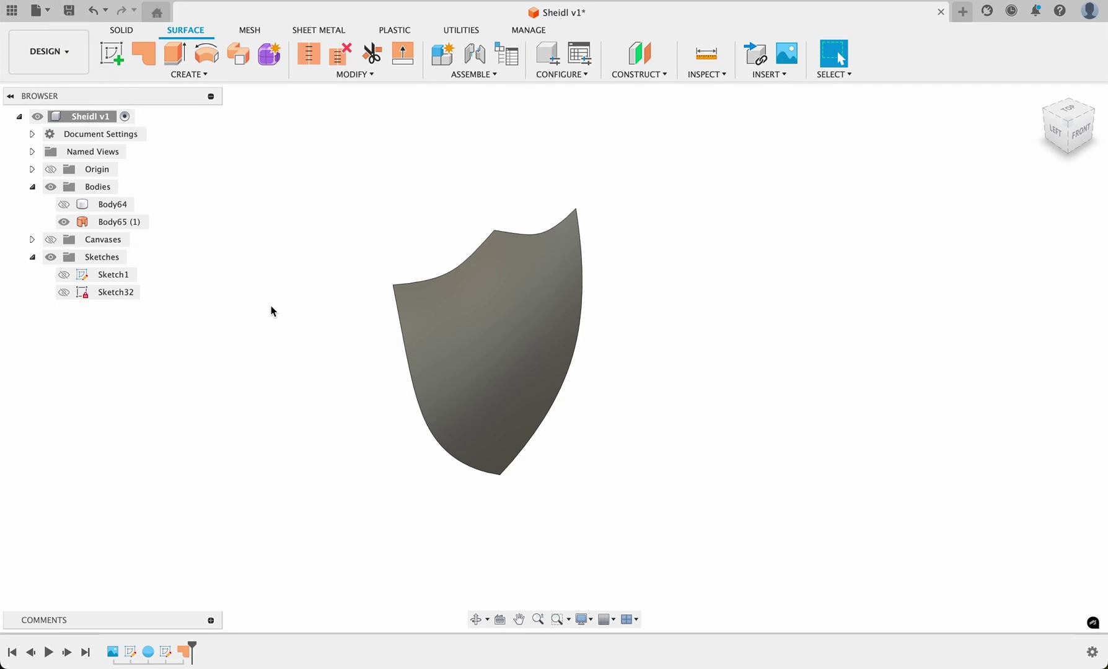
shift+scroll(271, 305, left, 4)
shift+scroll(271, 305, right, 3)
click(405, 338)
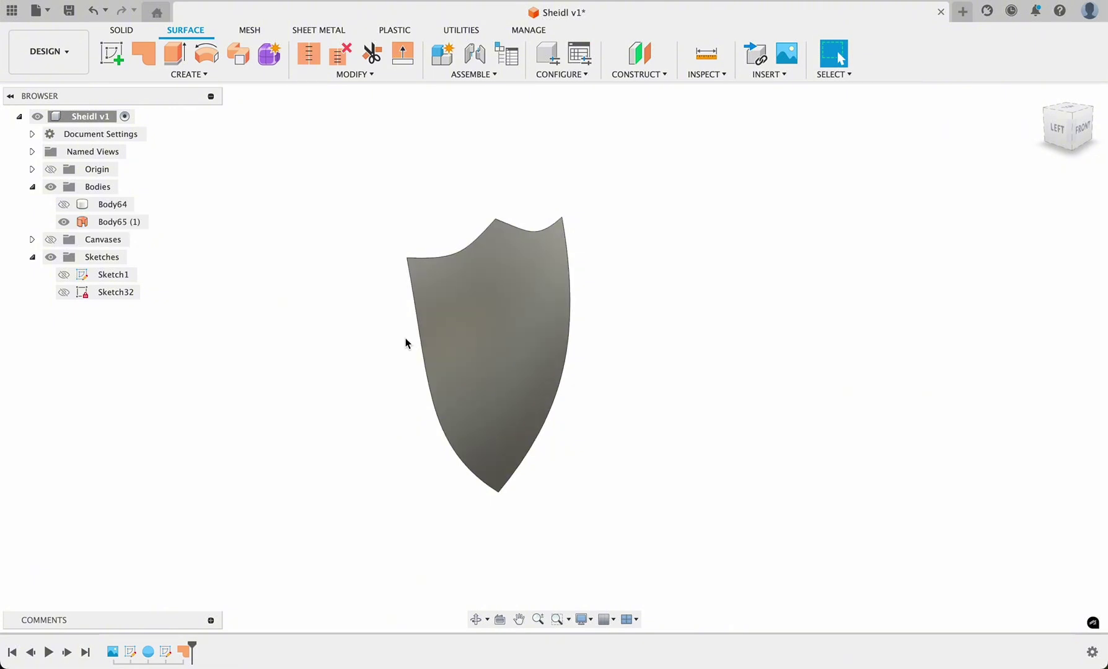
shift+scroll(406, 337, left, 5)
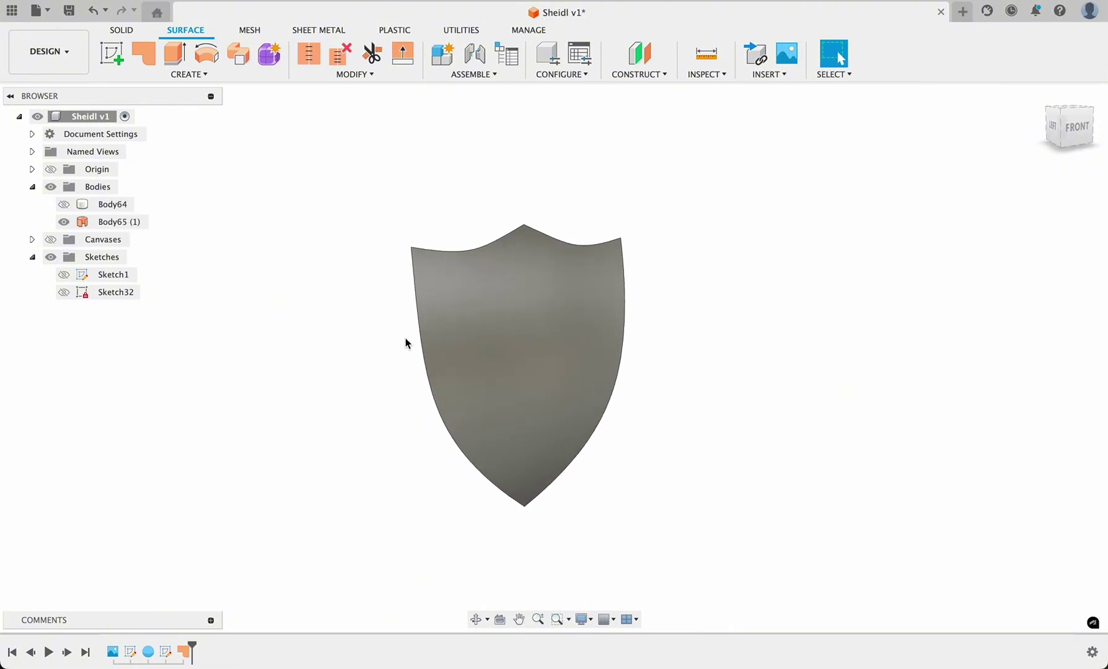
shift+scroll(405, 337, up, 3)
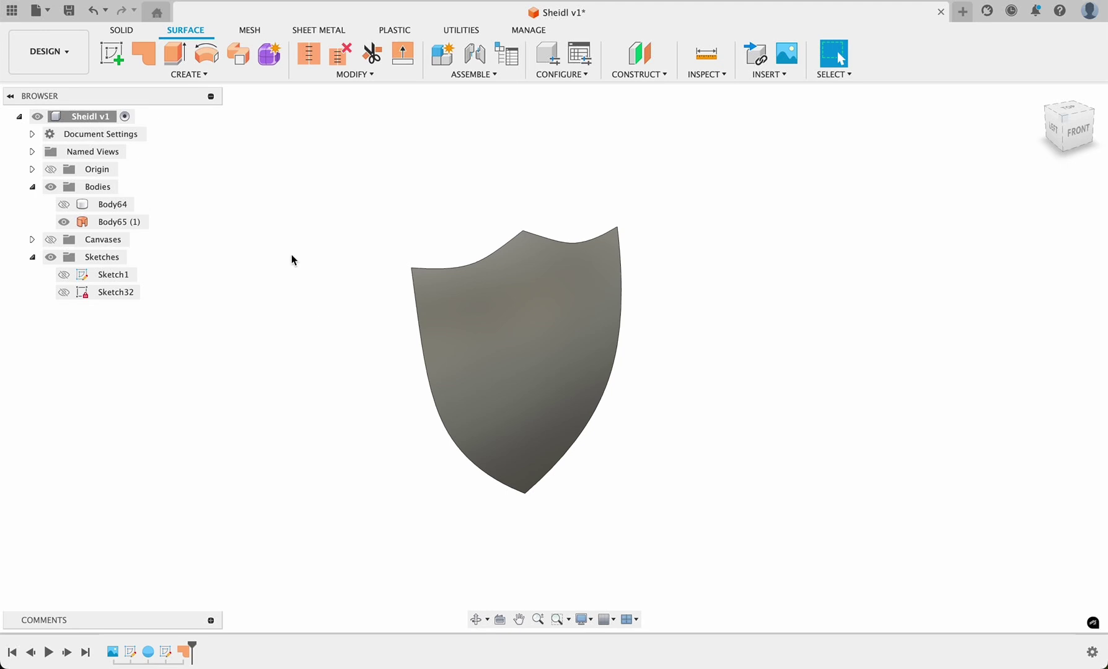
Step: Start a tangent Ruled surface along the complete chained outer edge of the curved shield surface
click(193, 75)
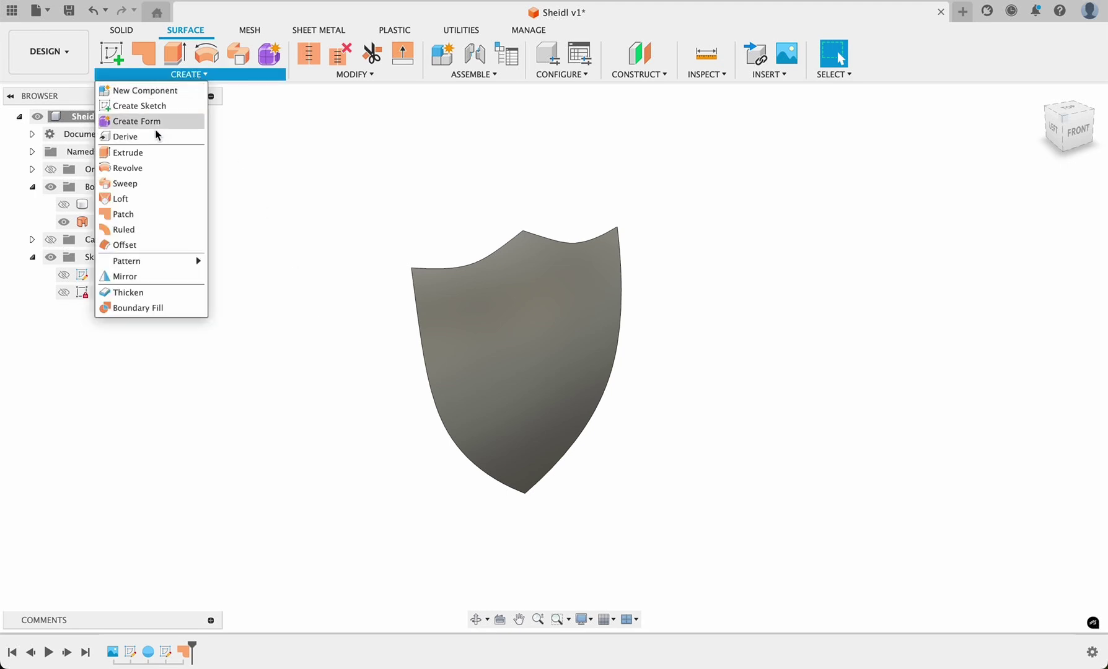
click(134, 229)
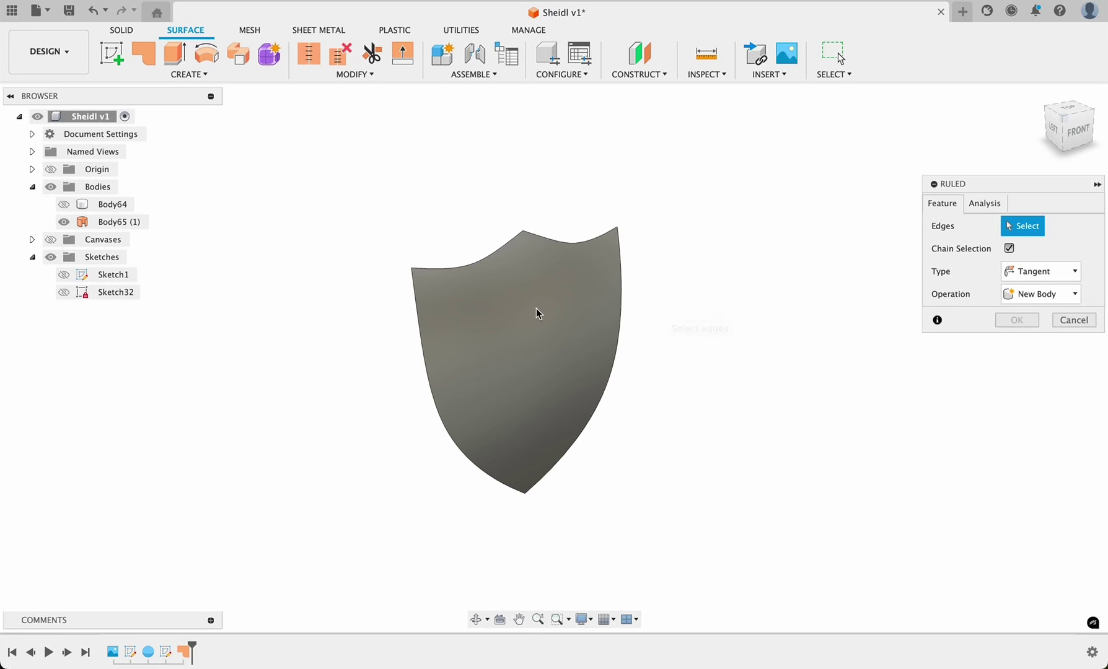
click(479, 266)
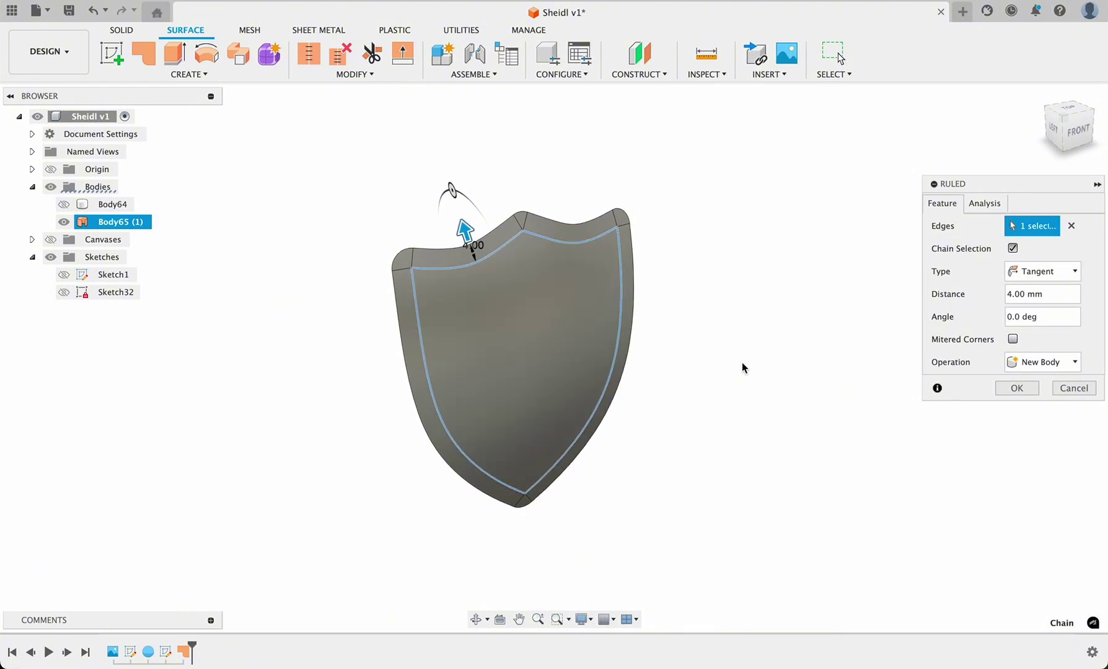
shift+scroll(743, 368, down, 5)
shift+scroll(742, 368, left, 5)
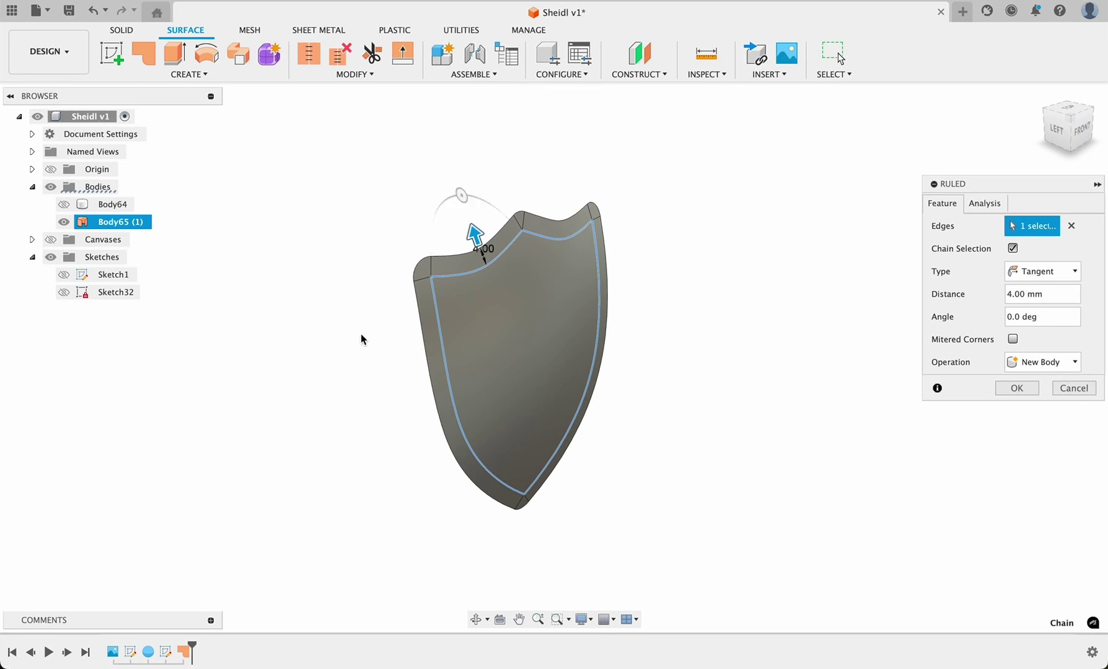
shift+scroll(361, 334, left, 3)
shift+scroll(330, 358, right, 3)
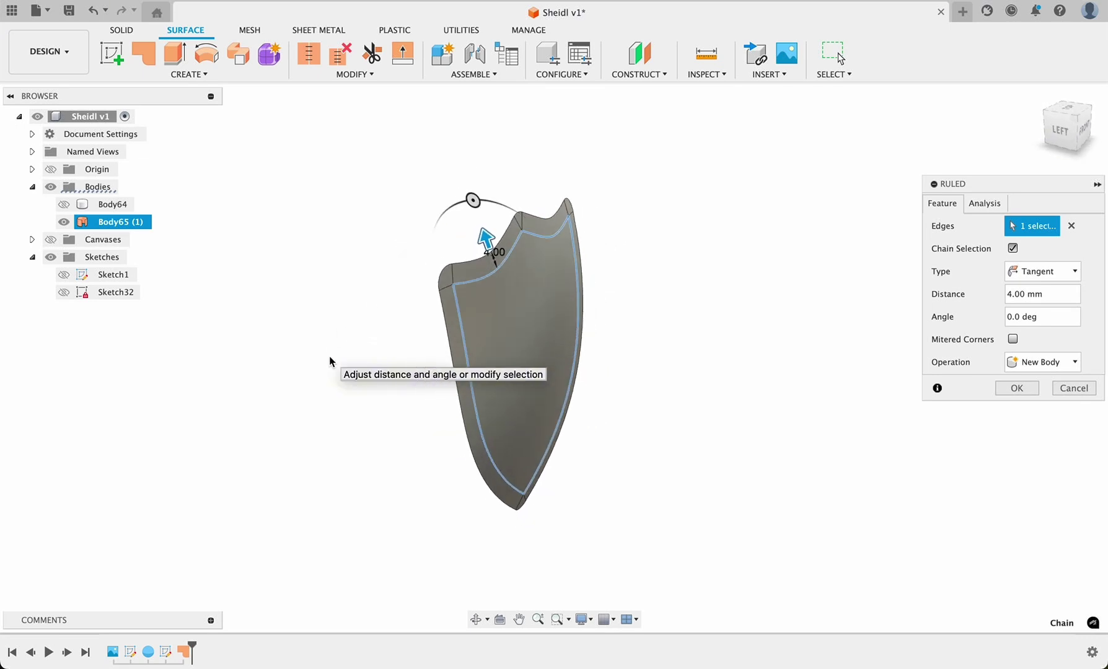
Step: Try a ruled surface distance of 2 mm and check the rim from the front
mouse_move(473, 202)
mouse_down()
mouse_move(530, 241)
mouse_move(524, 220)
mouse_move(469, 192)
mouse_move(474, 201)
mouse_up()
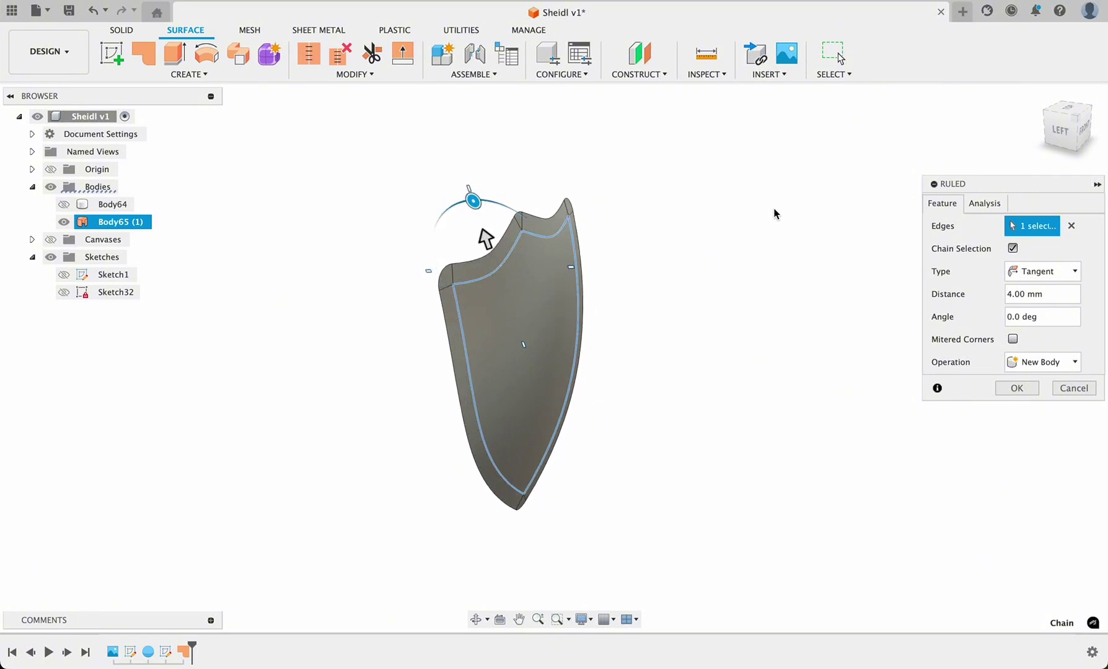
click(1010, 295)
click(1008, 293)
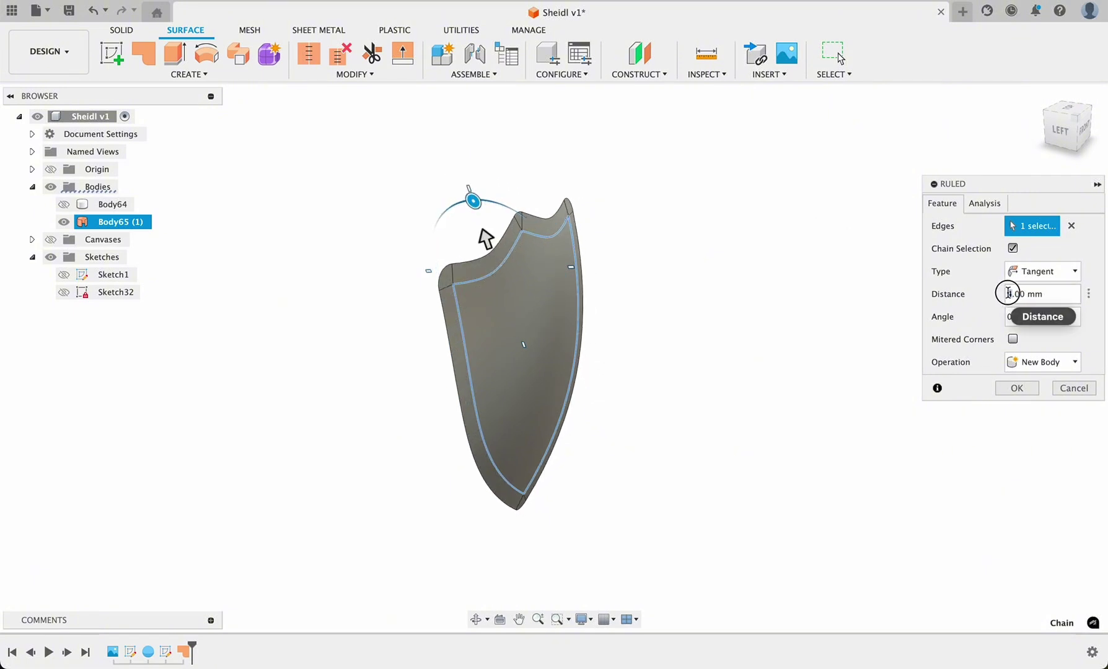
text(2)
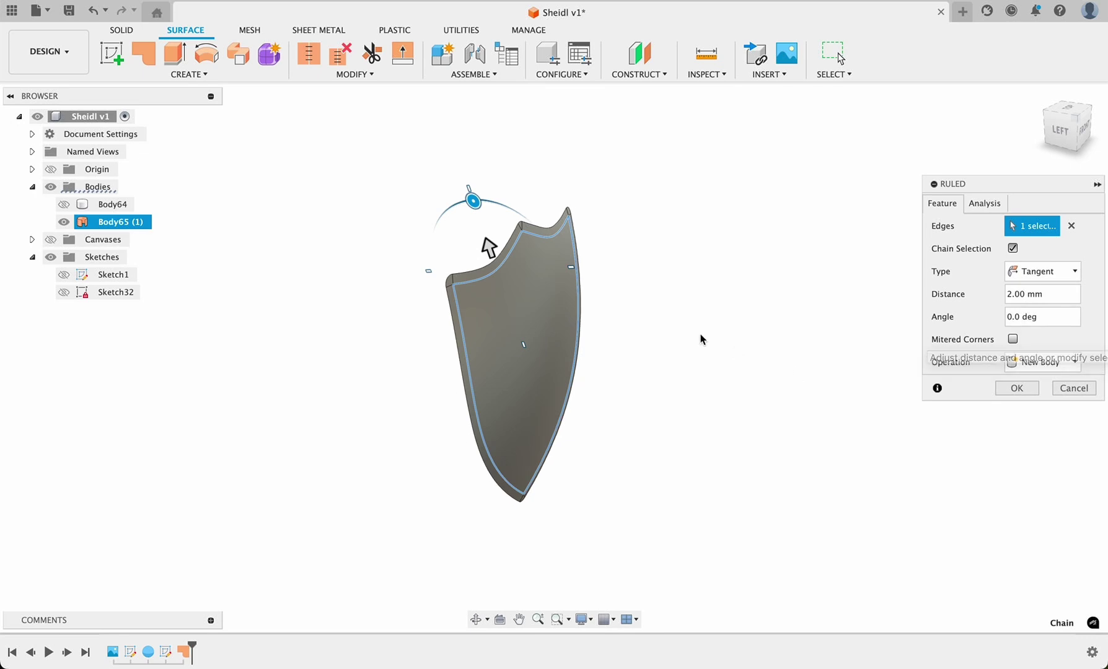
shift+scroll(684, 328, right, 5)
shift+scroll(684, 328, right, 1)
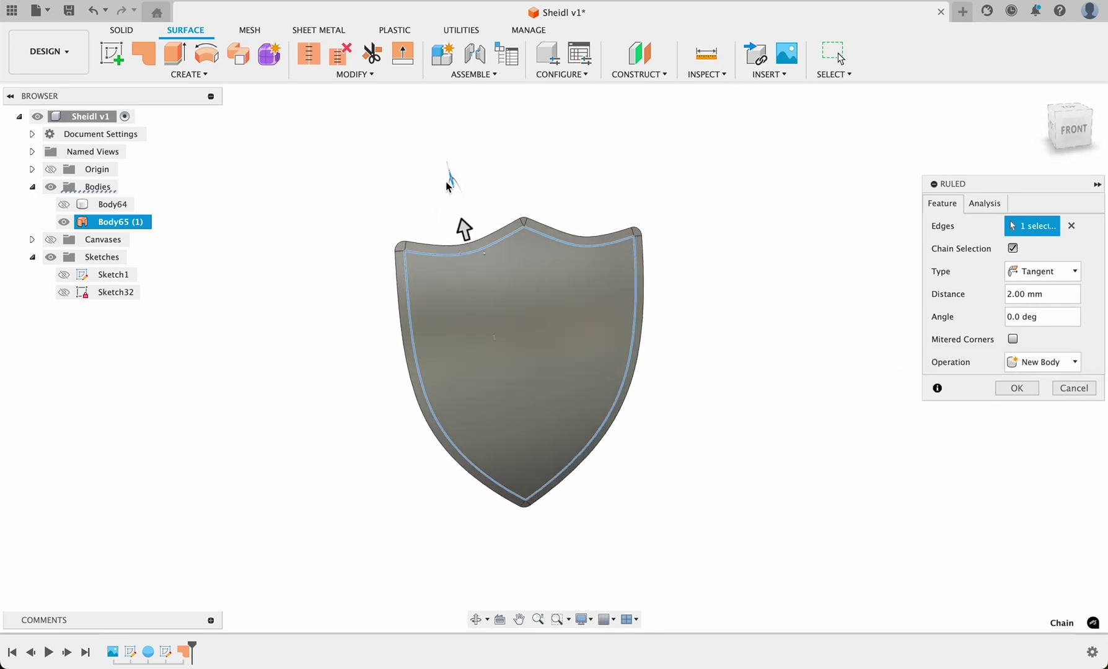
Step: Try angling the ruled rim at 90 degrees, inspect it, and reset the angle to 0 degrees
shift+scroll(439, 204, left, 6)
drag(475, 176, 567, 232)
shift+scroll(619, 331, right, 5)
shift+scroll(620, 331, left, 3)
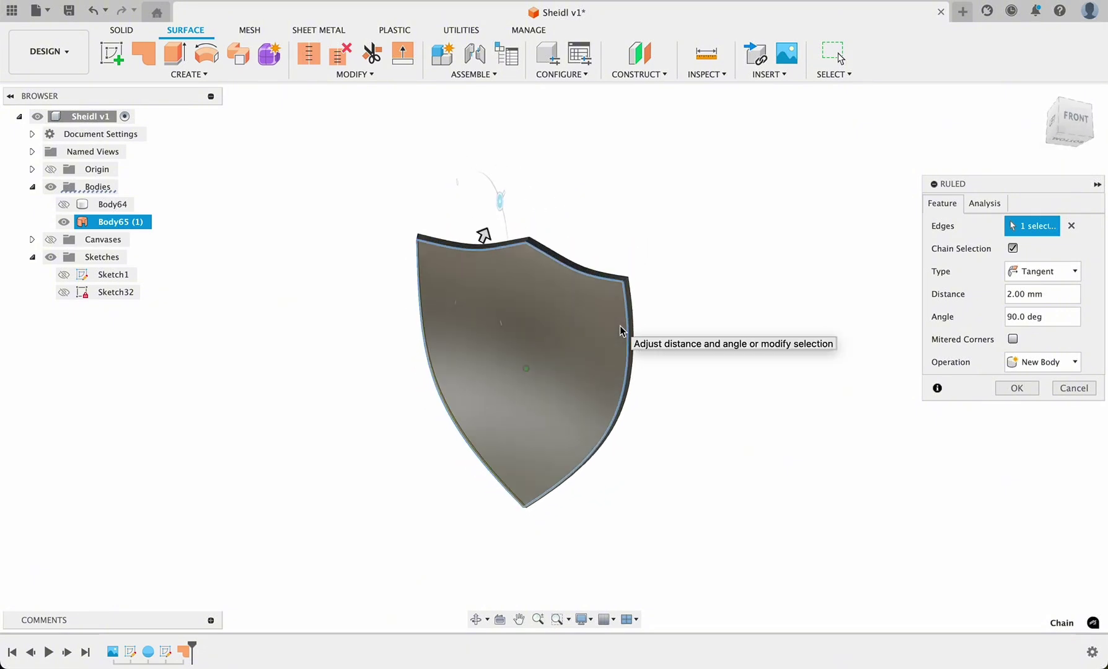
shift+scroll(620, 332, up, 3)
shift+scroll(620, 331, left, 4)
shift+scroll(620, 331, up, 2)
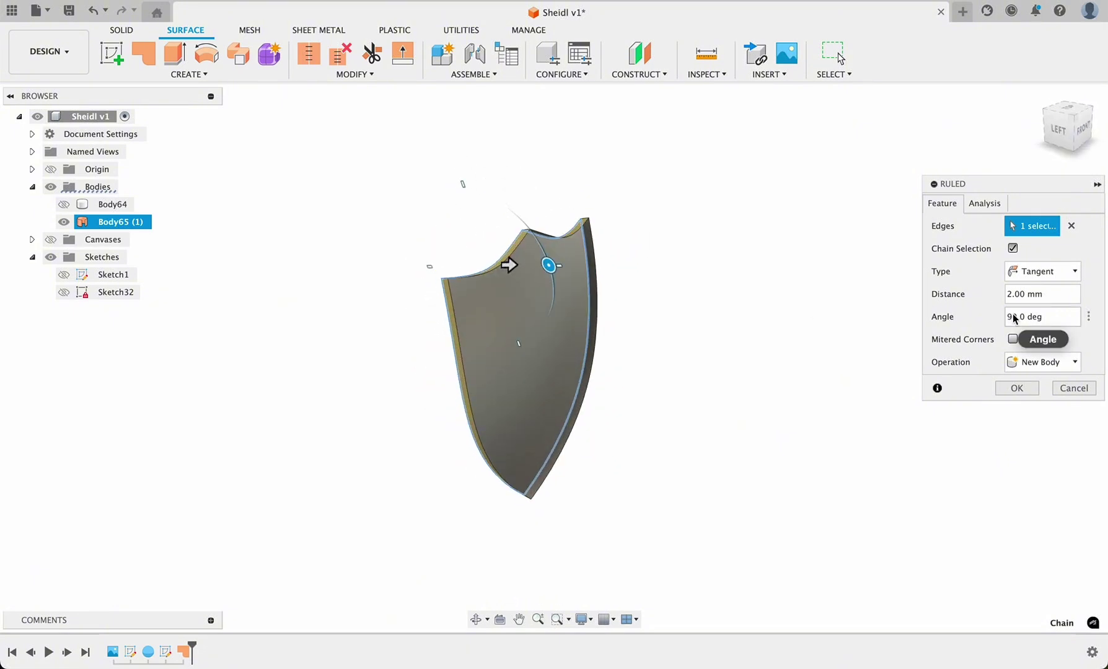
drag(1017, 317, 1005, 317)
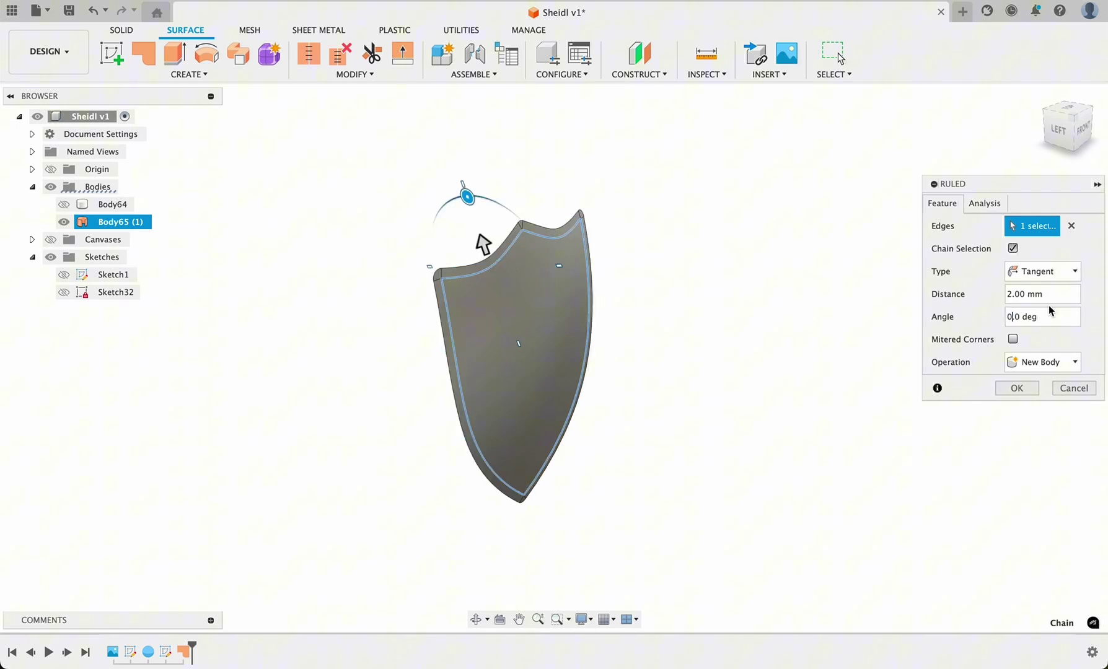
Step: Set the ruled surface distance to 3 mm, create the rim as a new body and inspect it from the side and front
click(1007, 295)
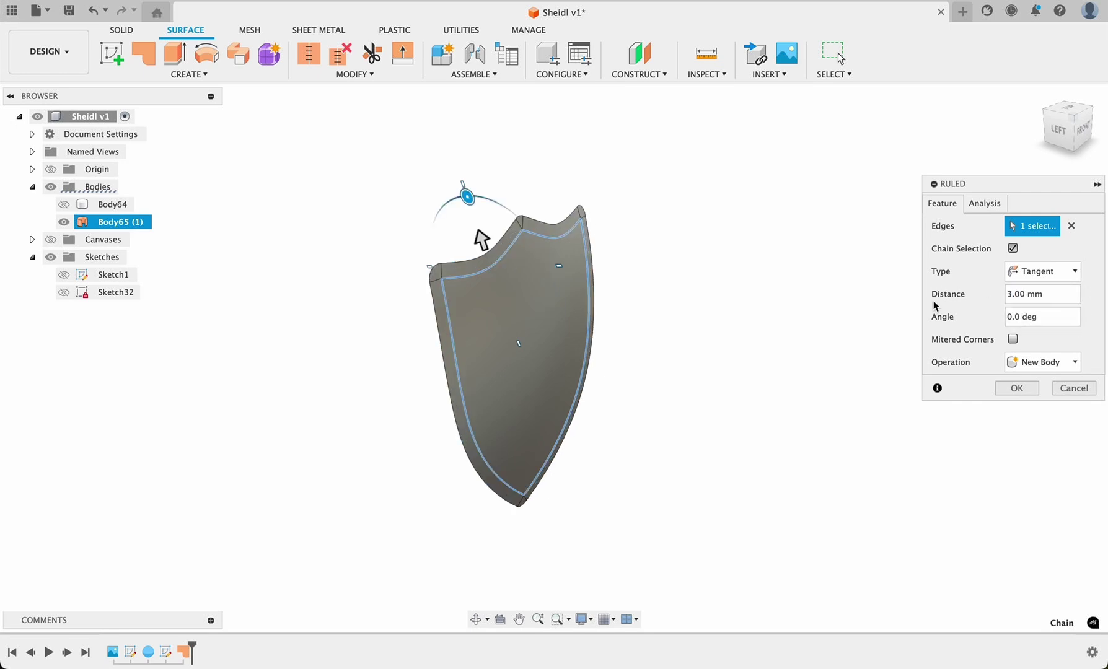
shift+scroll(727, 323, right, 5)
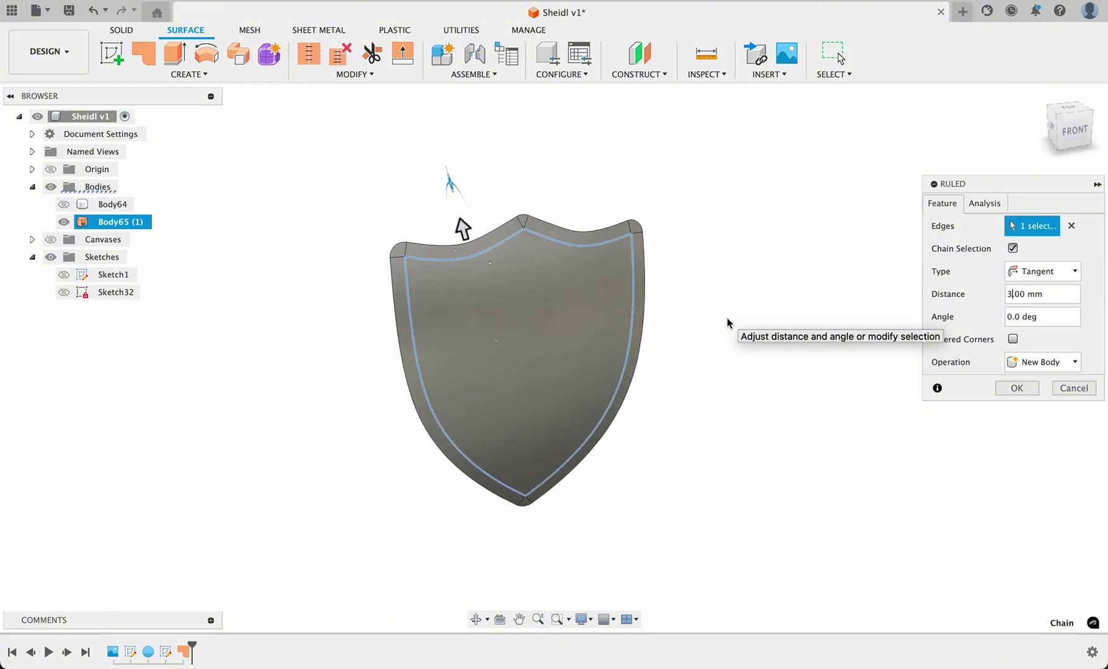
click(1009, 388)
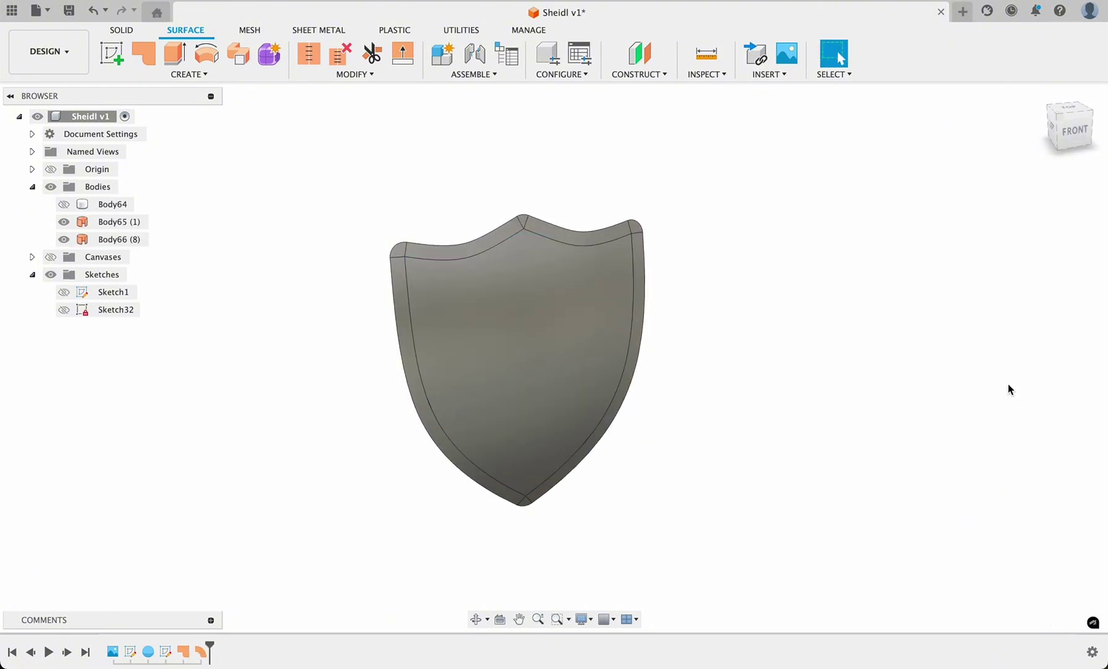
shift+scroll(704, 423, left, 10)
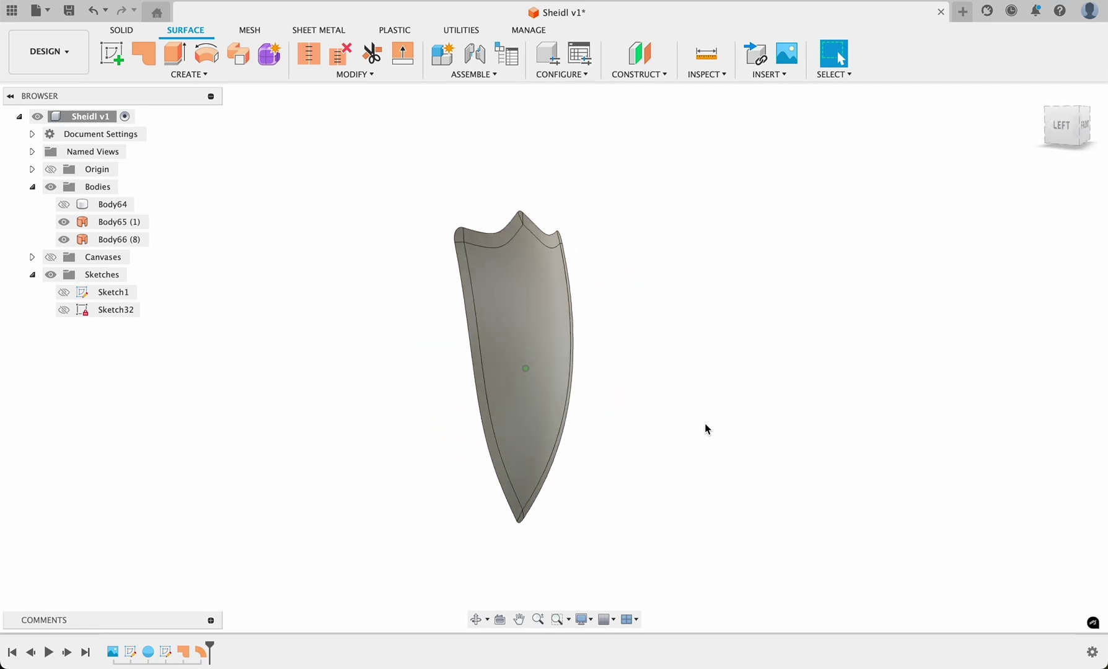
shift+scroll(705, 428, right, 15)
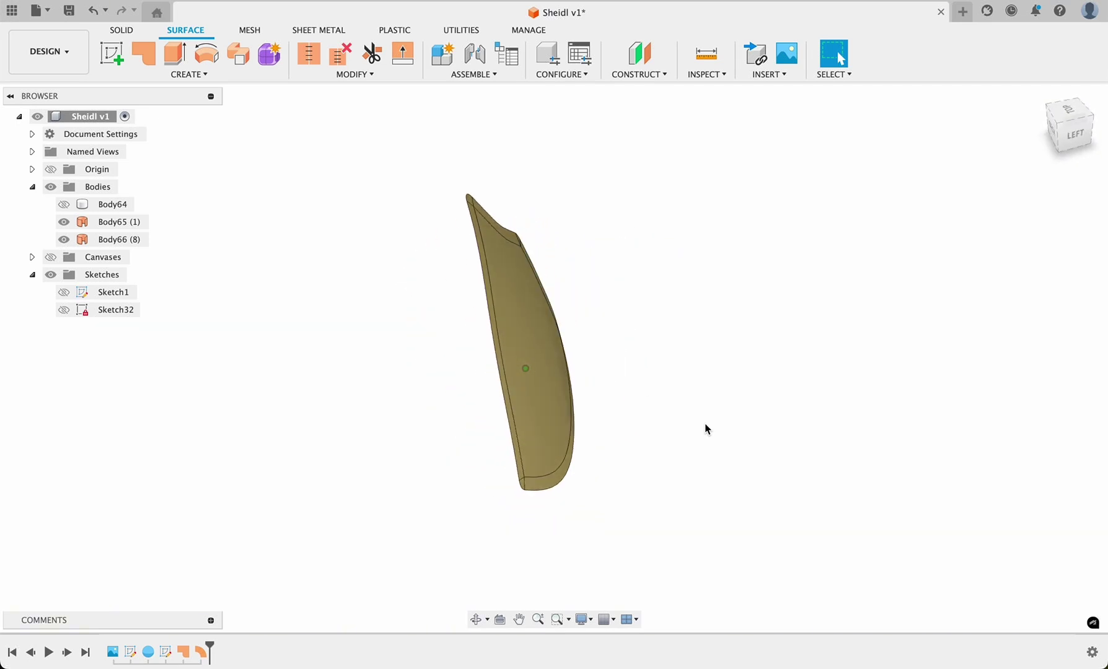
shift+scroll(705, 423, right, 5)
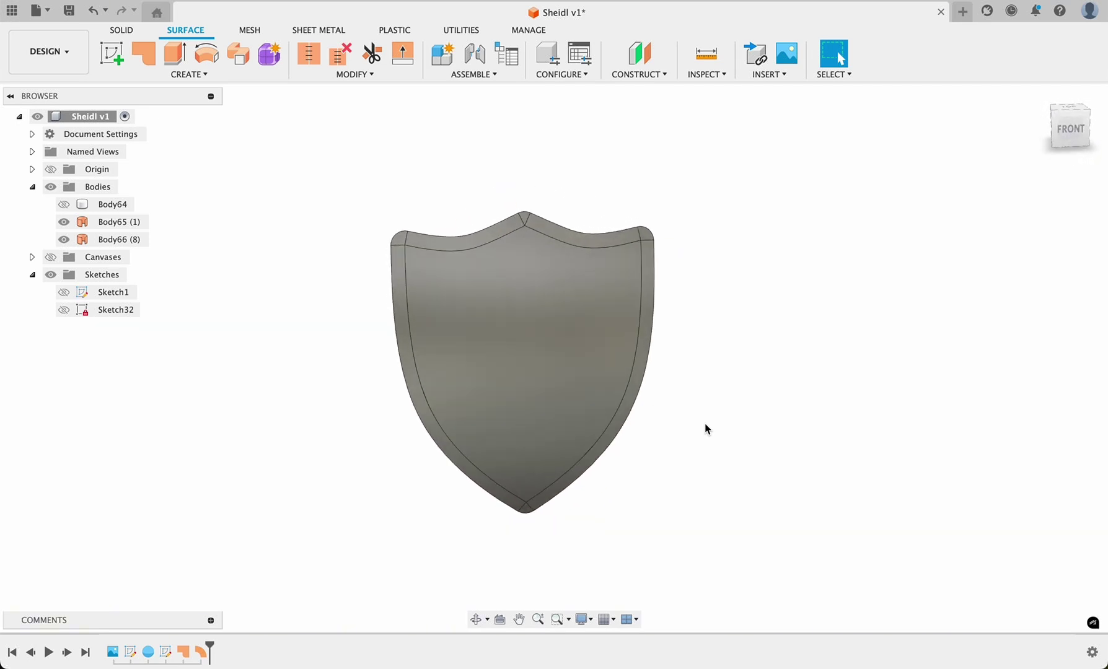
Step: Start Thicken, hide the rim body Body66 and choose the curved face of Body65 as the surface to thicken
click(205, 76)
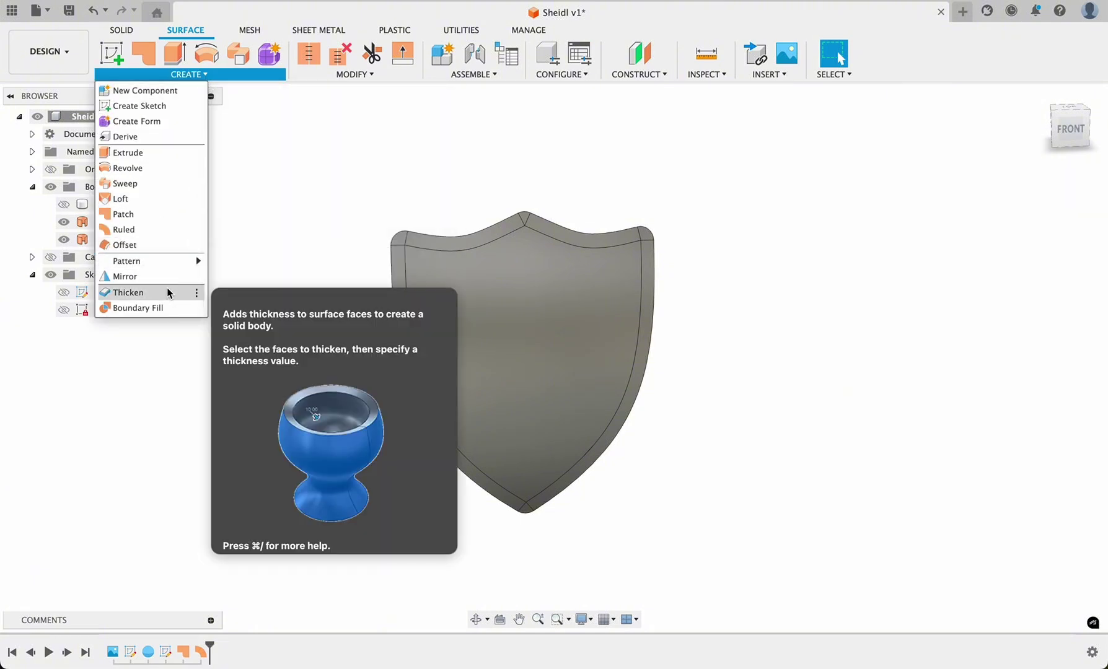
click(167, 290)
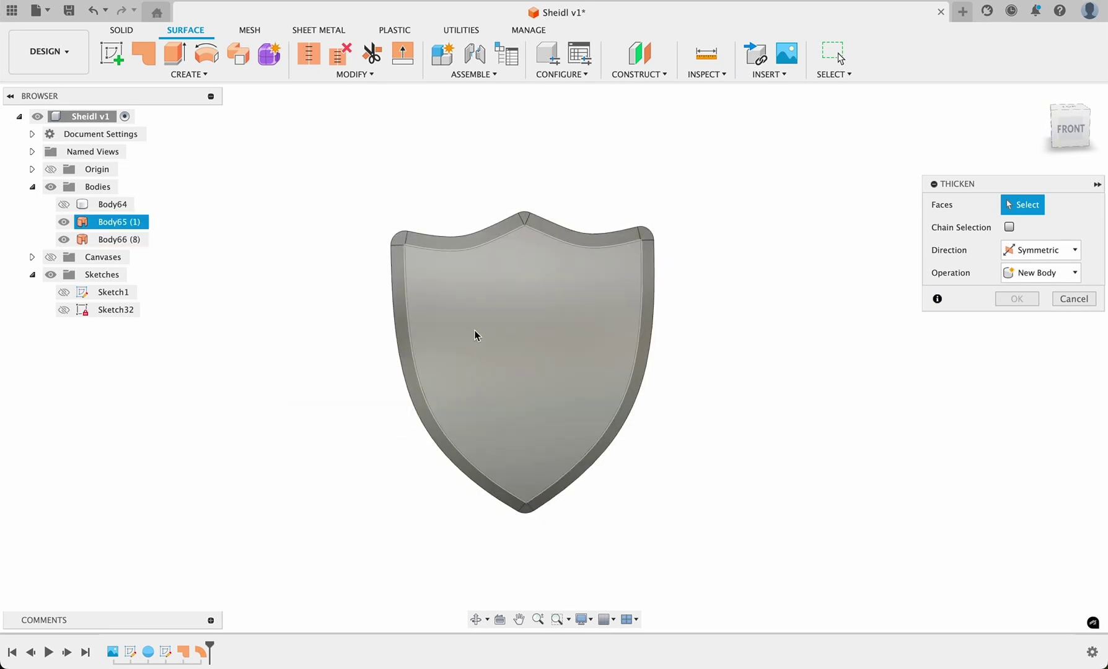
shift+middle_drag(302, 362, 563, 345)
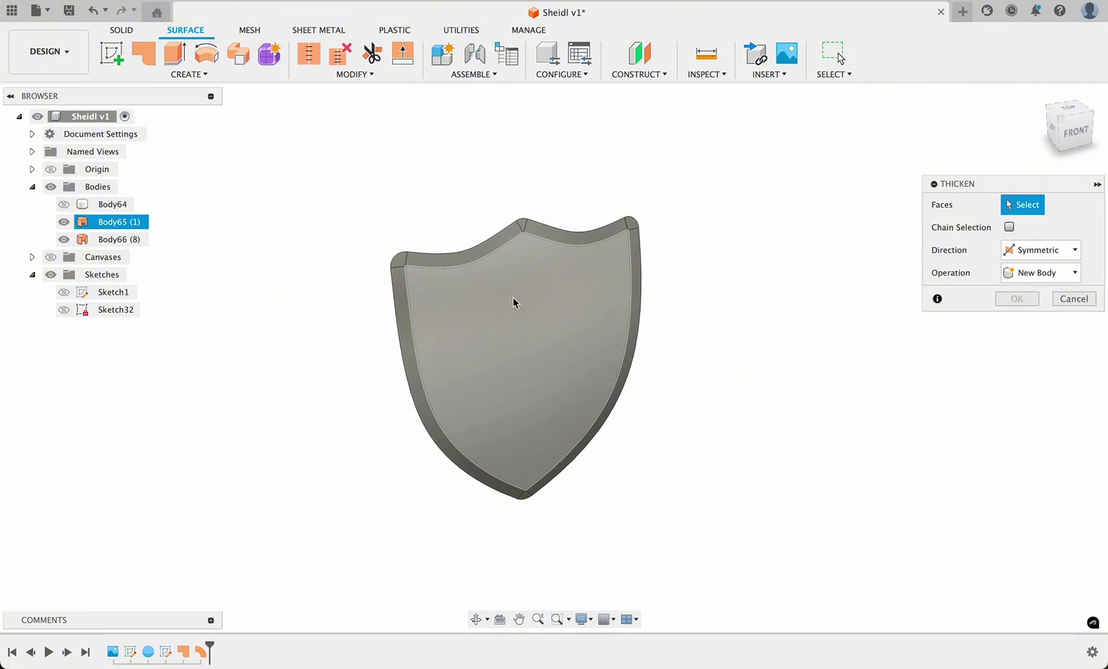
click(64, 240)
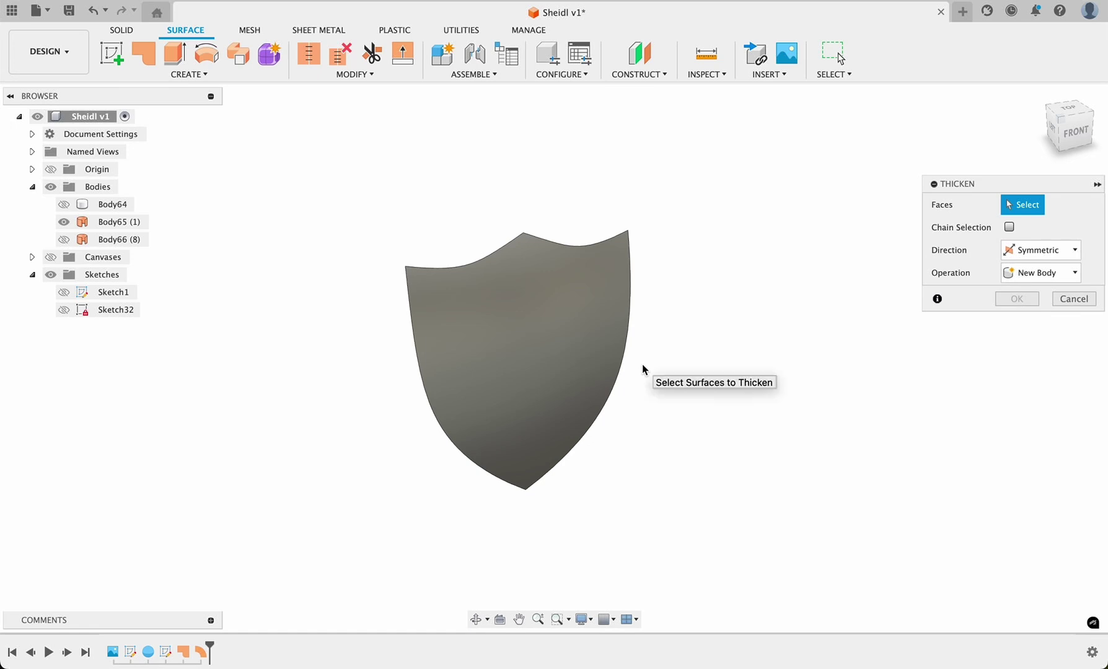
shift+scroll(645, 370, left, 3)
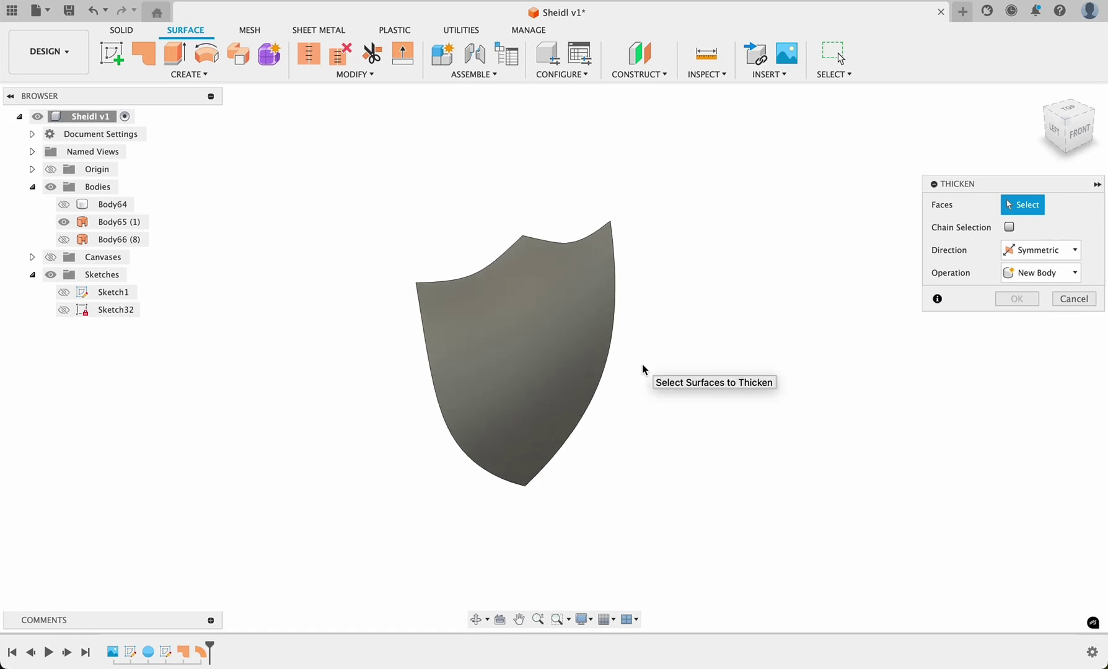
click(530, 306)
Step: Examine the symmetric 0.25 mm thickness preview of the shield face from the side and close up along its edges
shift+scroll(721, 430, left, 5)
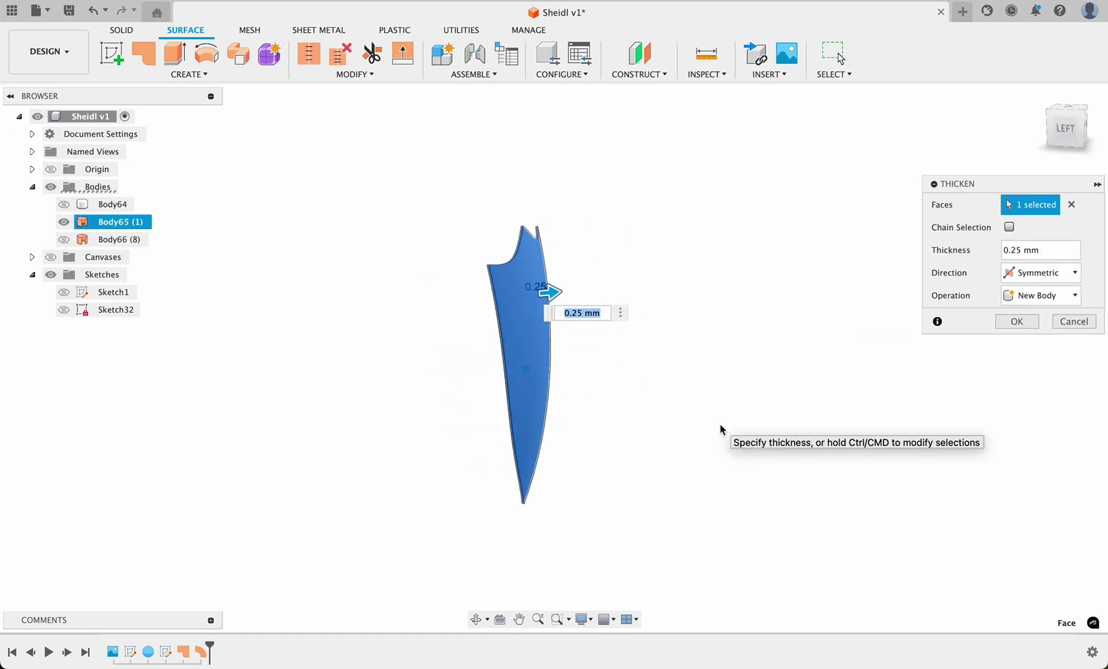
shift+scroll(721, 430, right, 5)
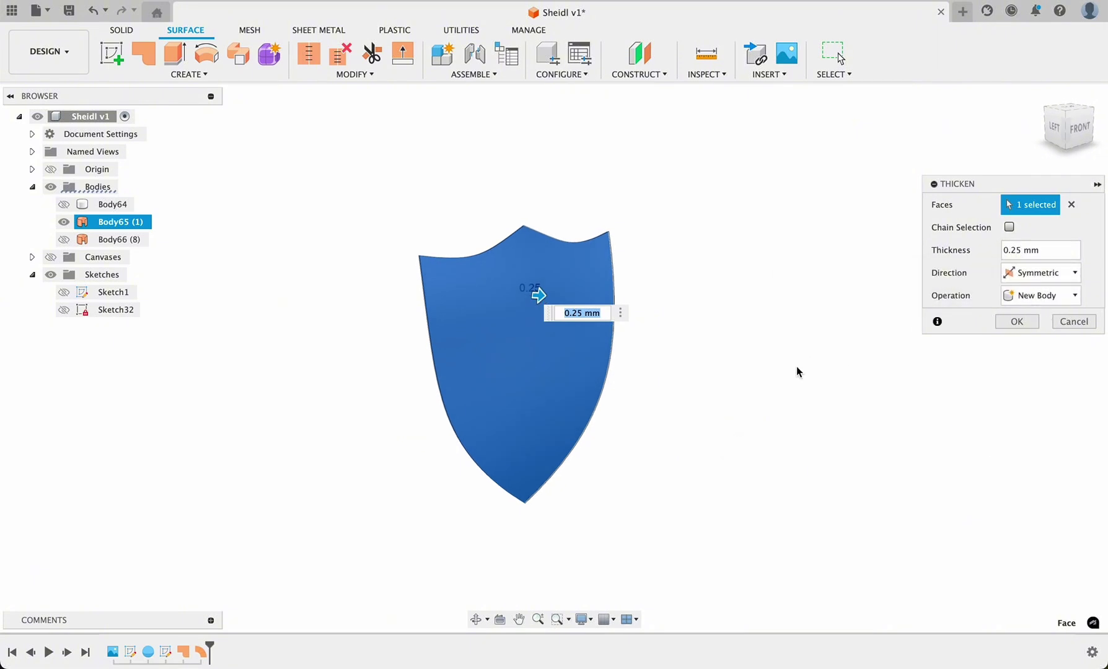
shift+scroll(797, 367, left, 5)
scroll(492, 354, up, 5)
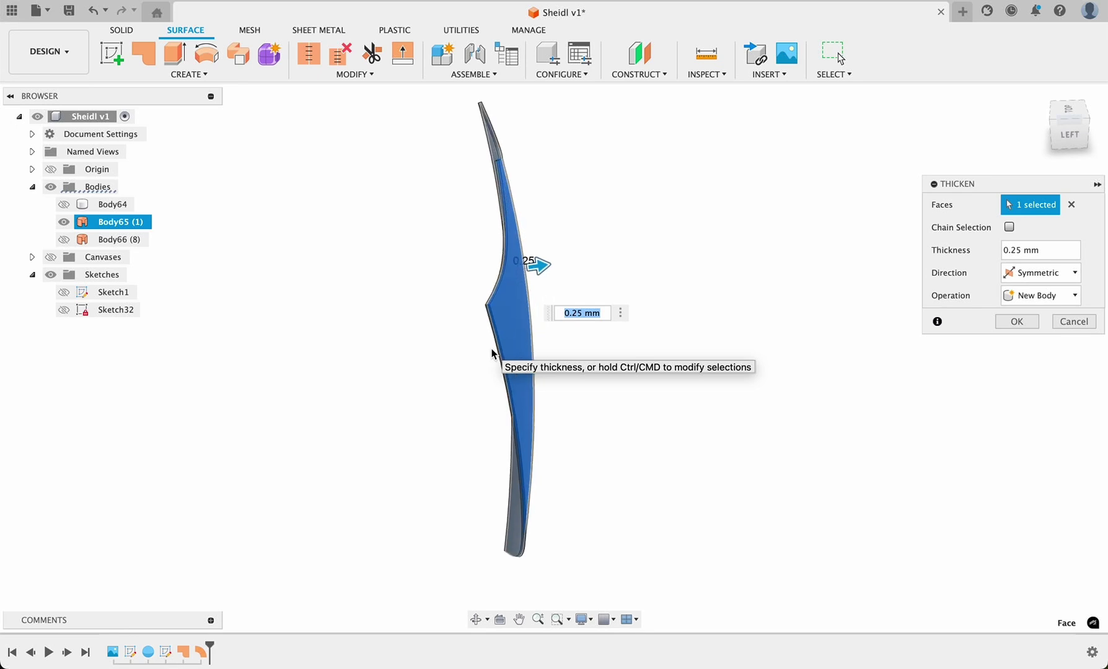
scroll(430, 215, up, 3)
scroll(429, 216, up, 5)
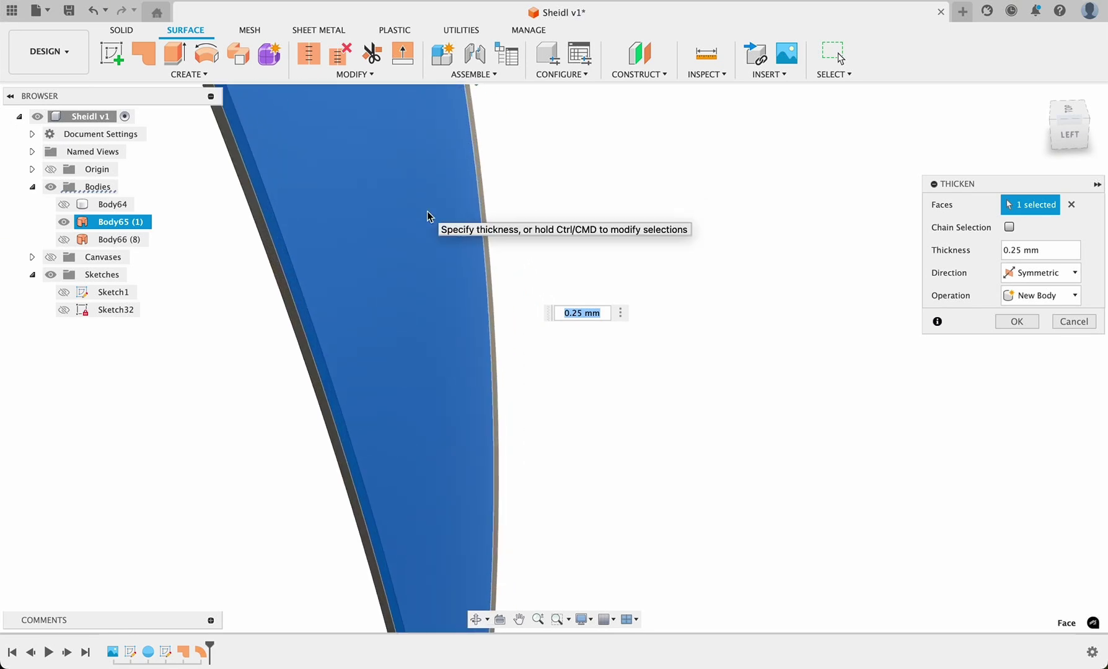
scroll(430, 215, left, 5)
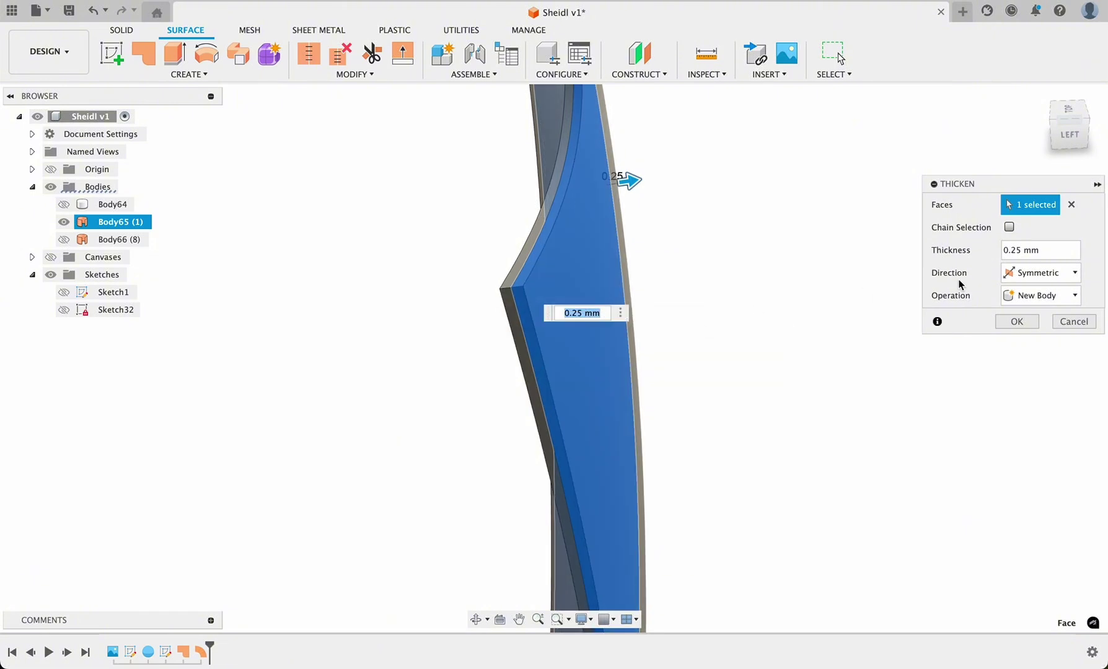
Step: Create the symmetric 0.25 mm thickening of the shield face as a new body and check it by toggling its visibility
click(1012, 324)
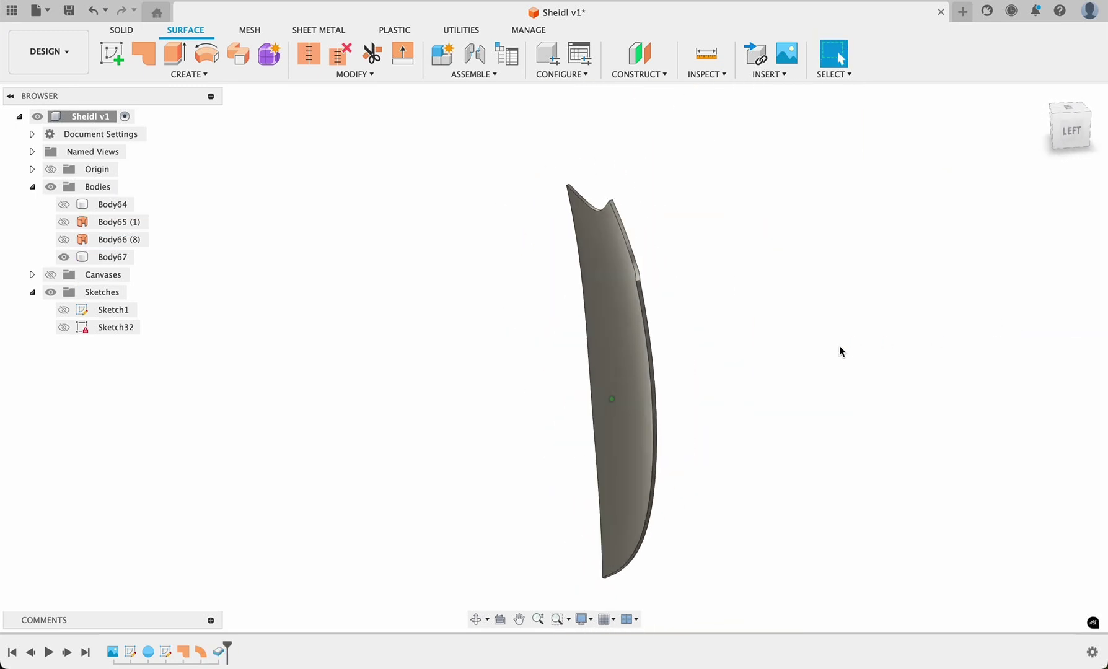
click(81, 258)
click(64, 256)
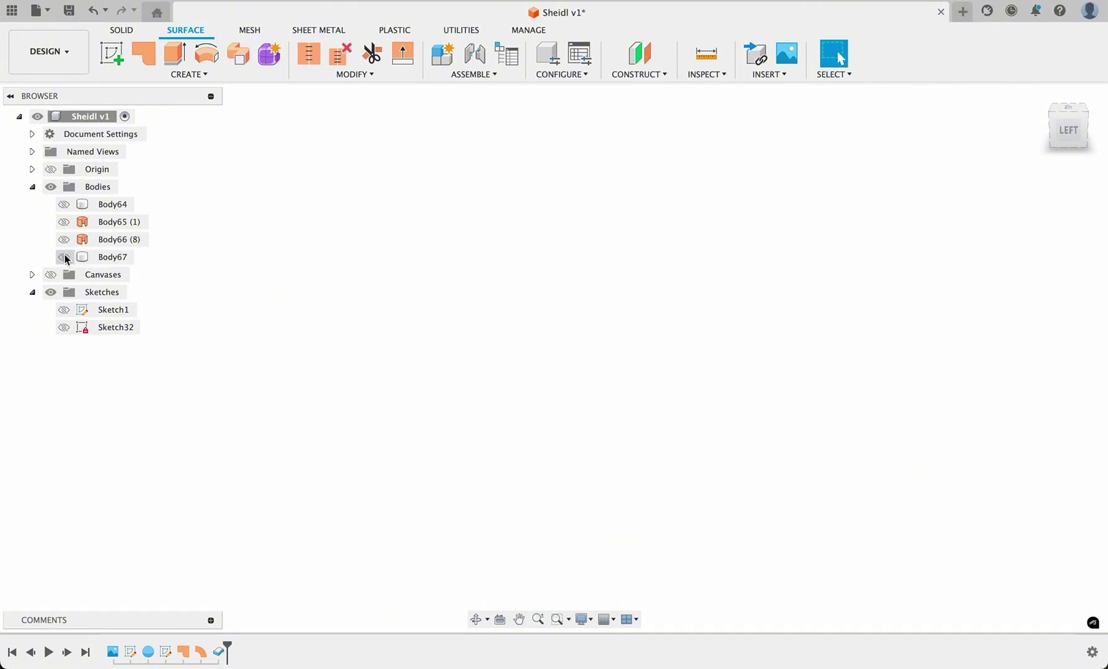
click(65, 256)
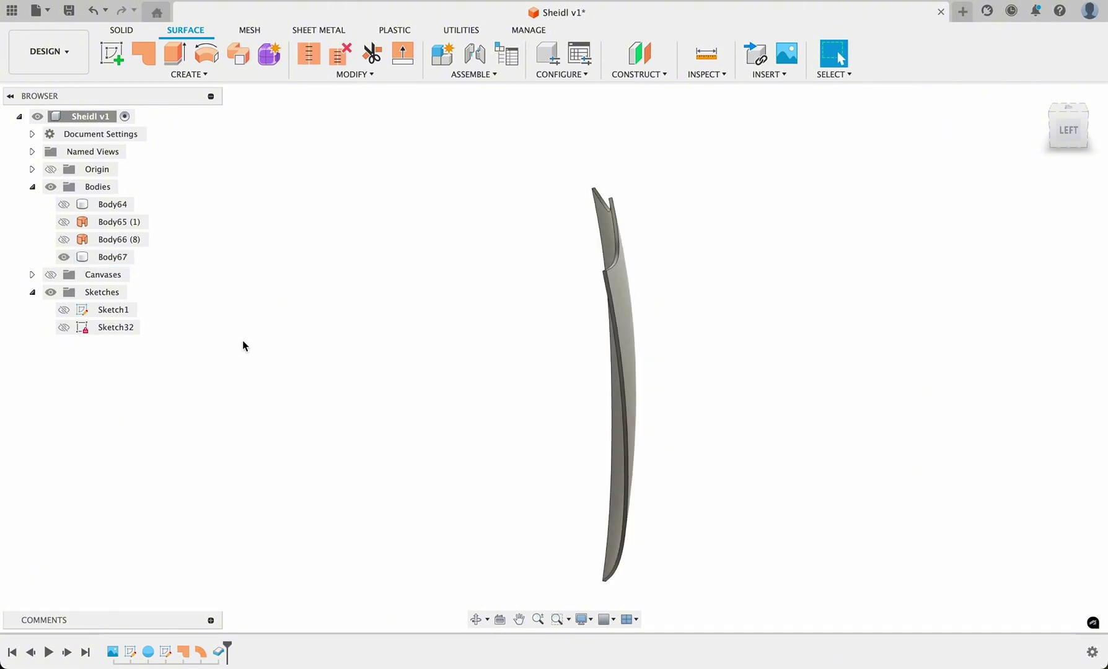
shift+scroll(392, 332, left, 5)
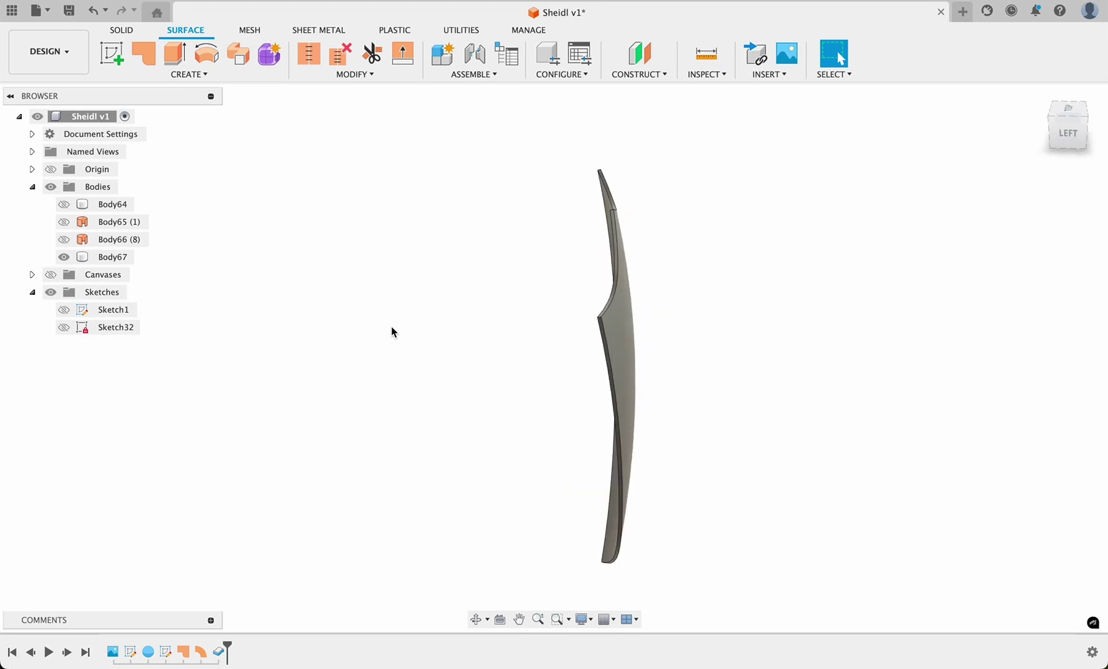
Step: Hide the solid Body67, show the surface bodies Body66 and Body65, and inspect both surfaces from several angles
click(63, 256)
click(64, 239)
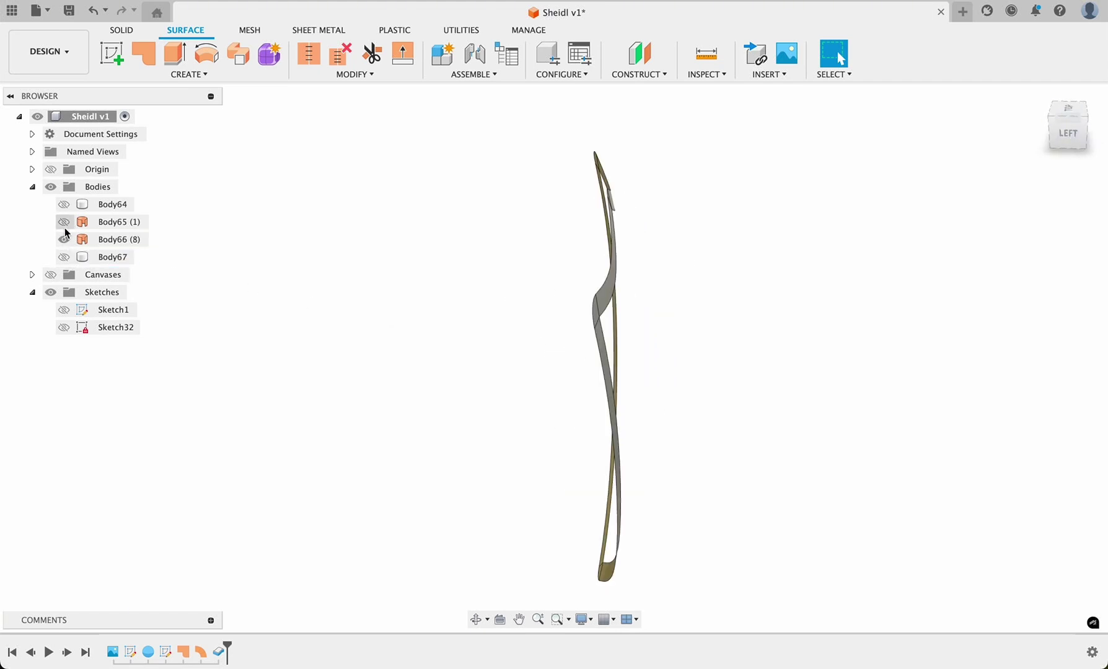
click(64, 223)
shift+scroll(286, 309, right, 5)
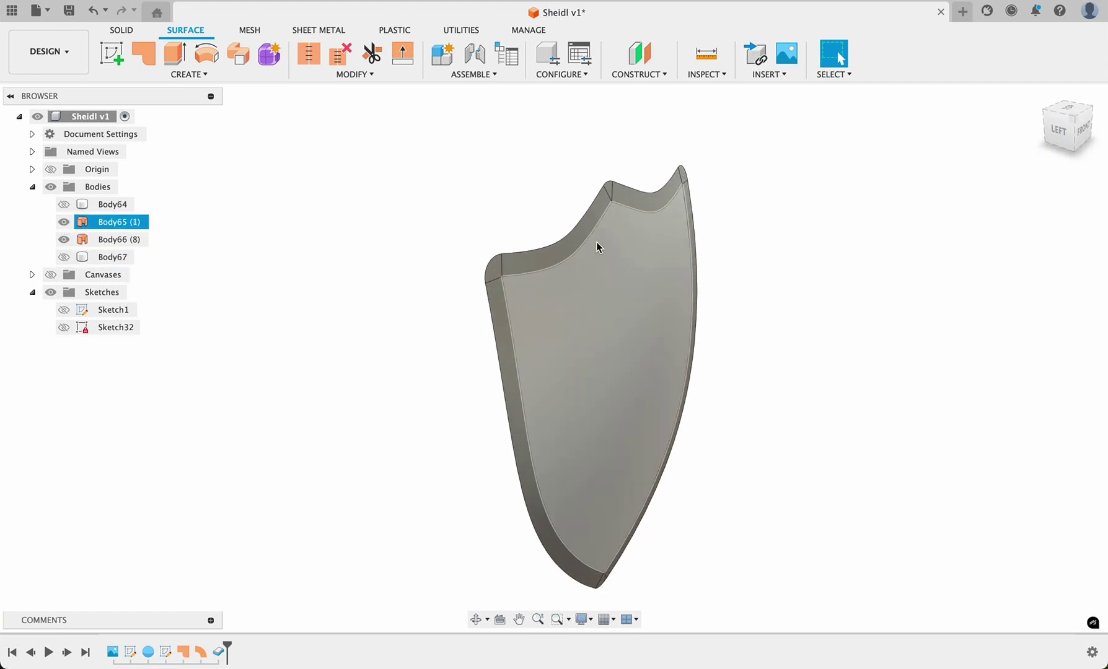
shift+scroll(242, 319, left, 5)
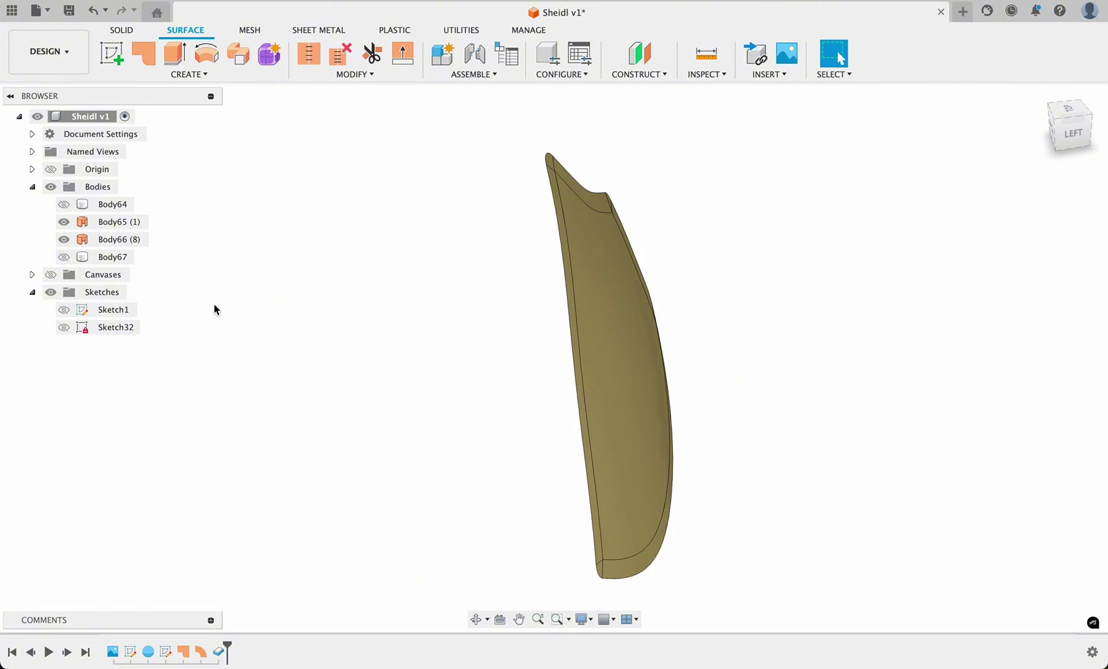
click(109, 222)
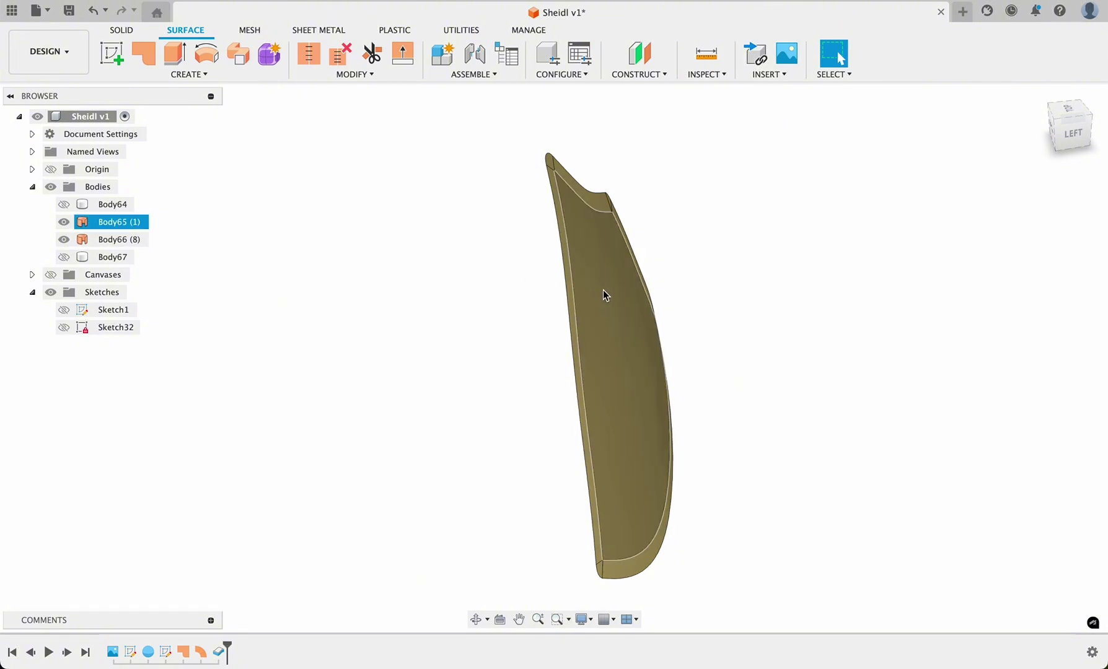
shift+scroll(515, 293, right, 5)
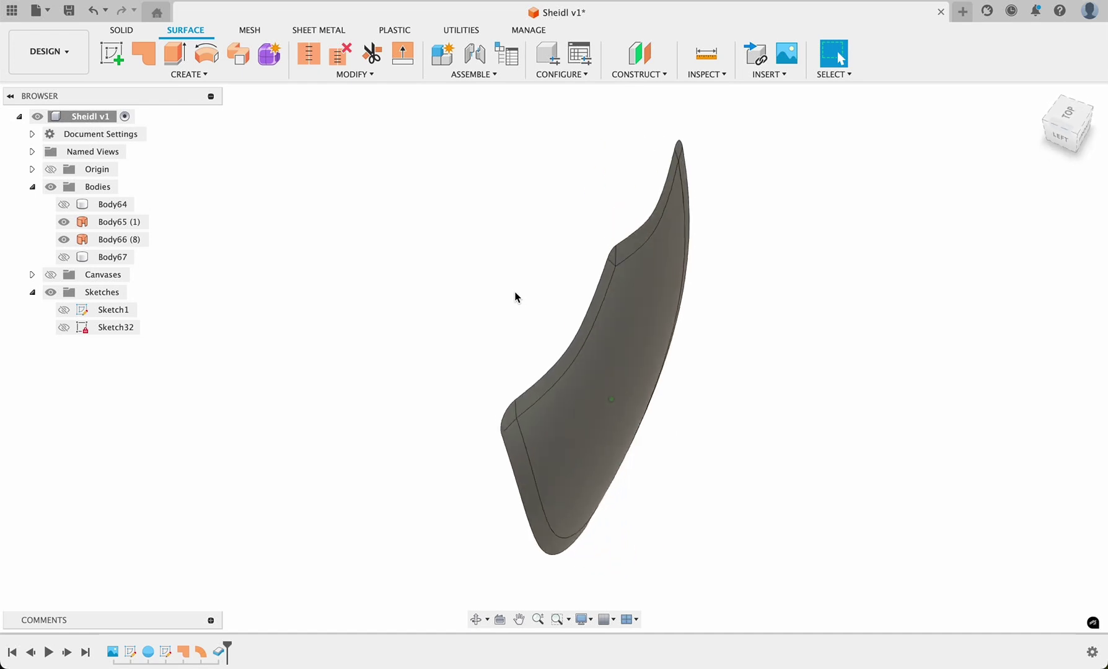
shift+scroll(459, 290, right, 8)
shift+scroll(460, 289, left, 10)
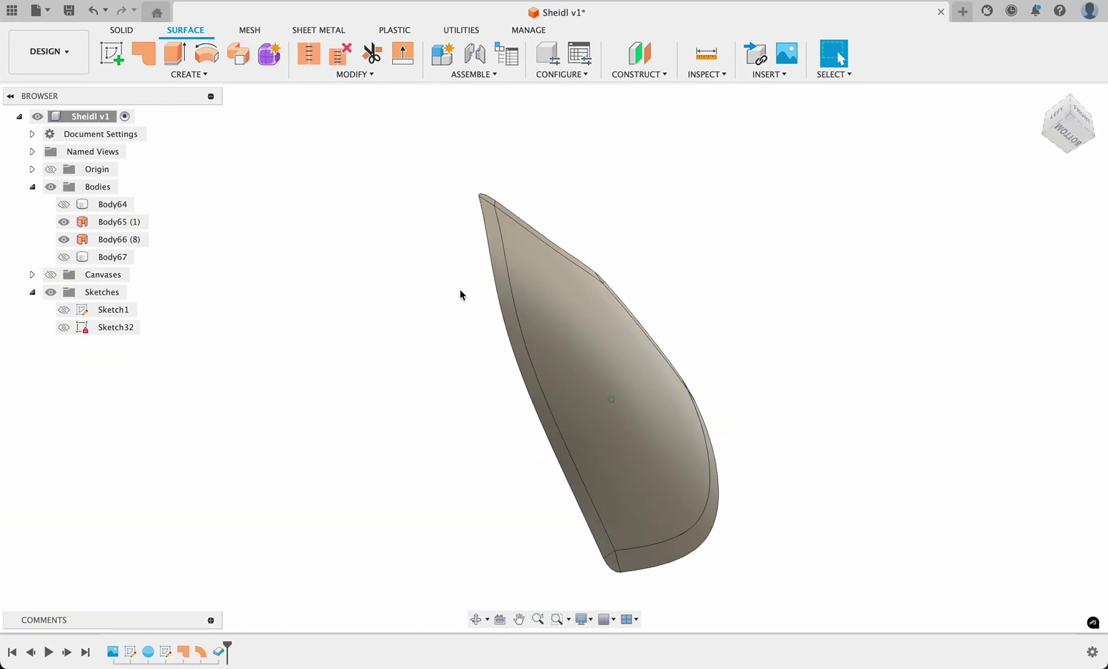
shift+scroll(460, 294, right, 5)
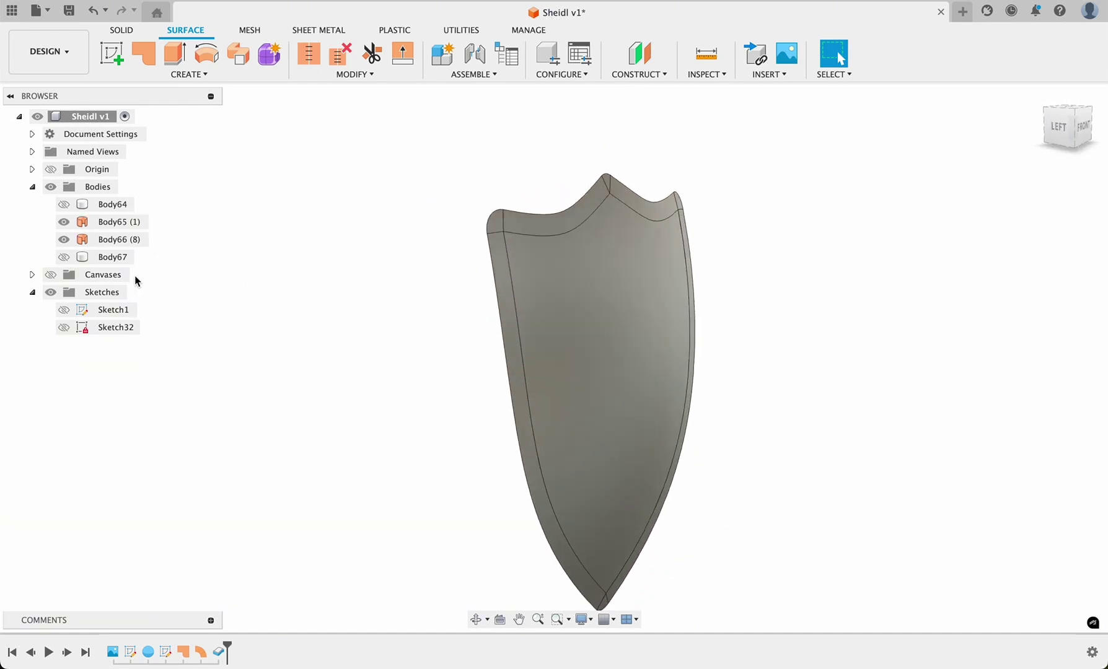
Step: Compare the rim and face bodies by toggling their visibility, leaving only the rim Body66 shown
click(64, 242)
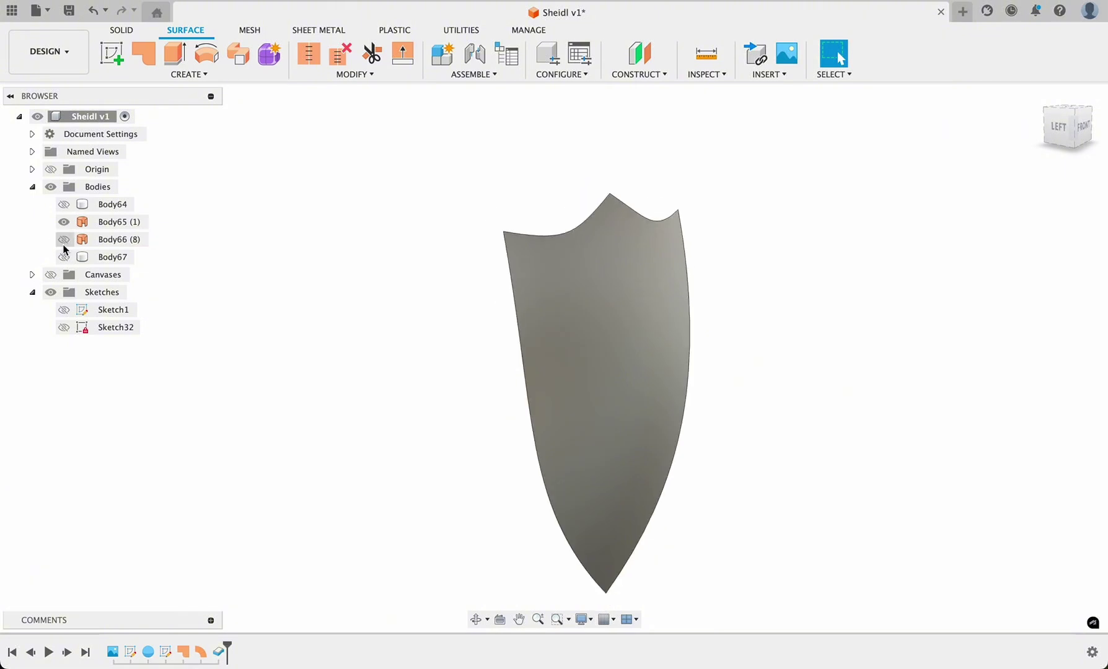
click(64, 239)
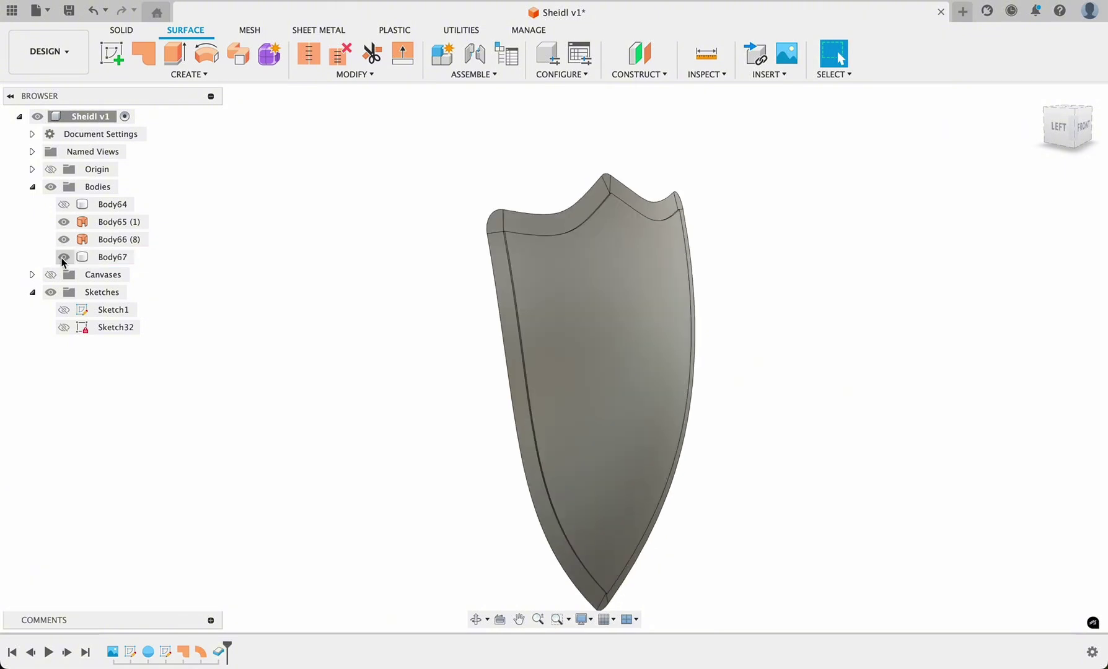
click(63, 257)
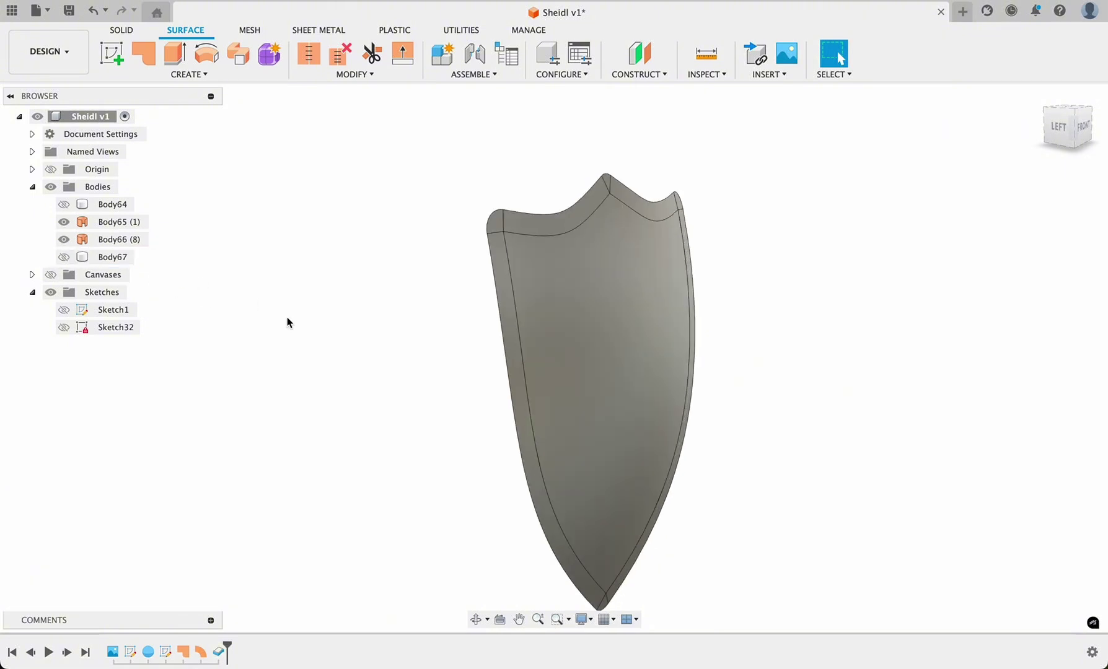
click(64, 240)
click(64, 240)
click(64, 221)
scroll(265, 325, right, 5)
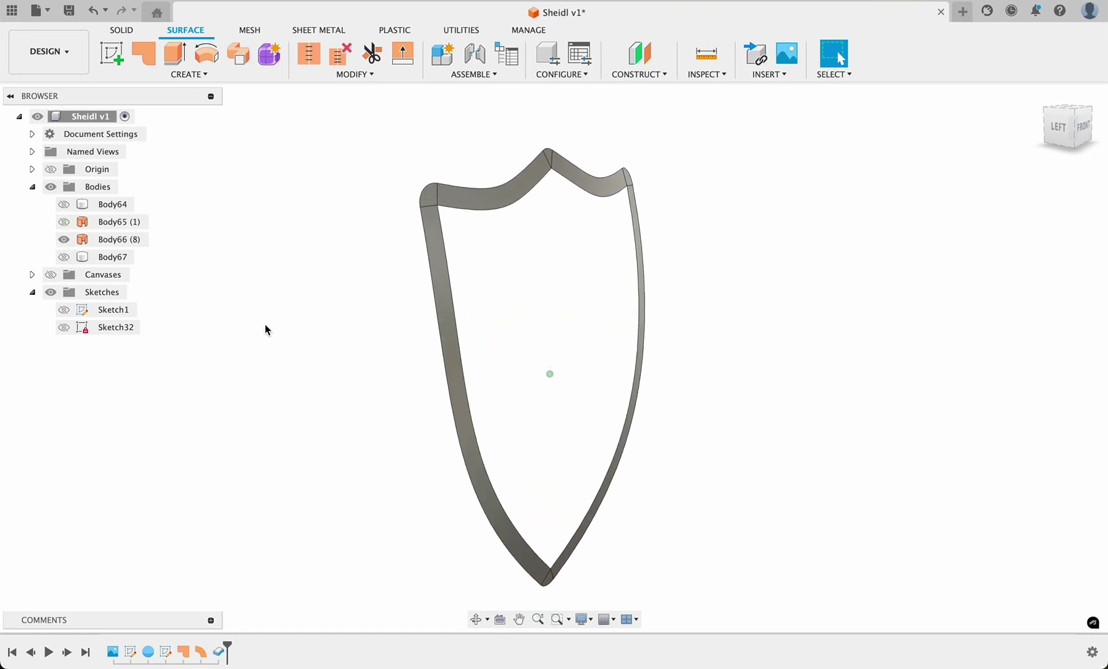
shift+scroll(266, 325, right, 5)
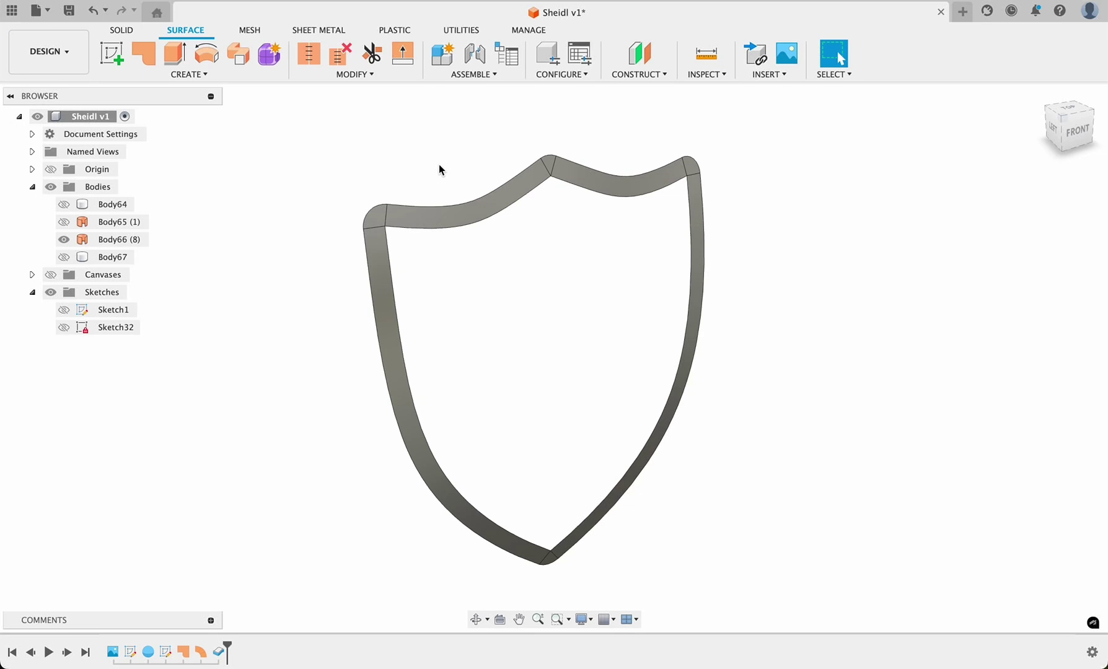
shift+scroll(438, 169, left, 3)
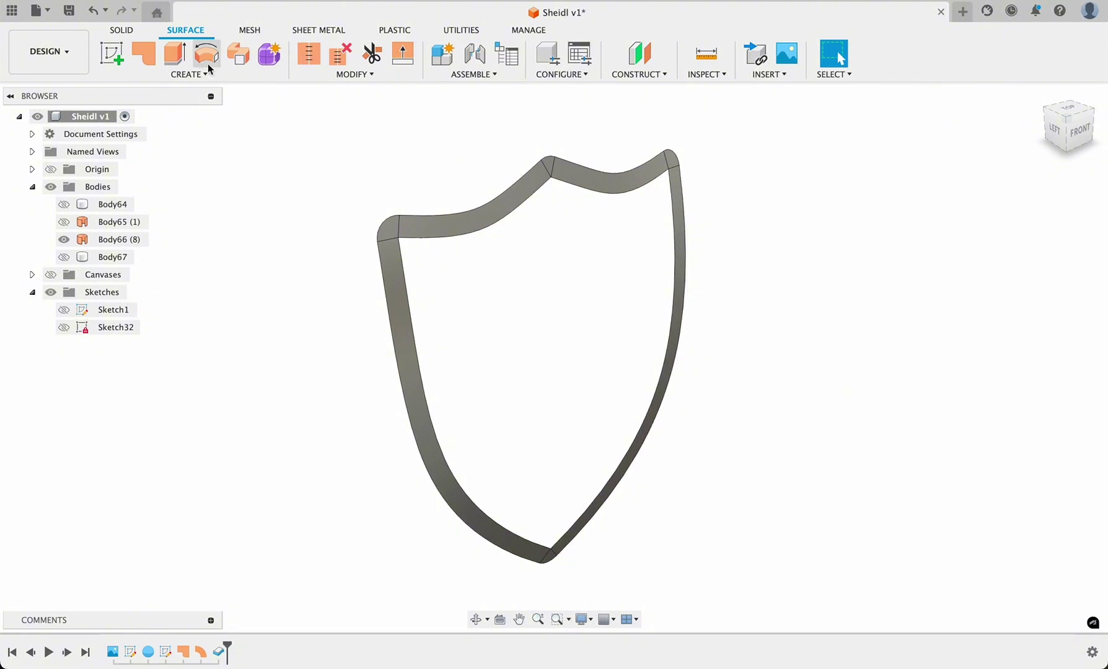
click(191, 75)
click(192, 75)
click(194, 75)
click(157, 293)
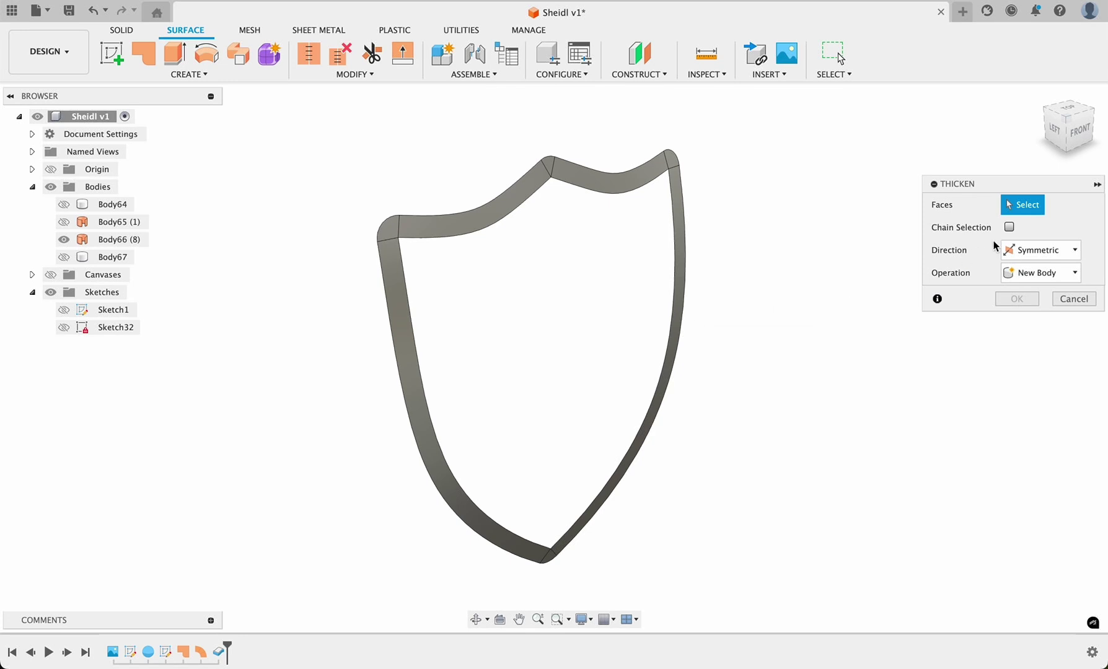
click(1009, 227)
click(1008, 227)
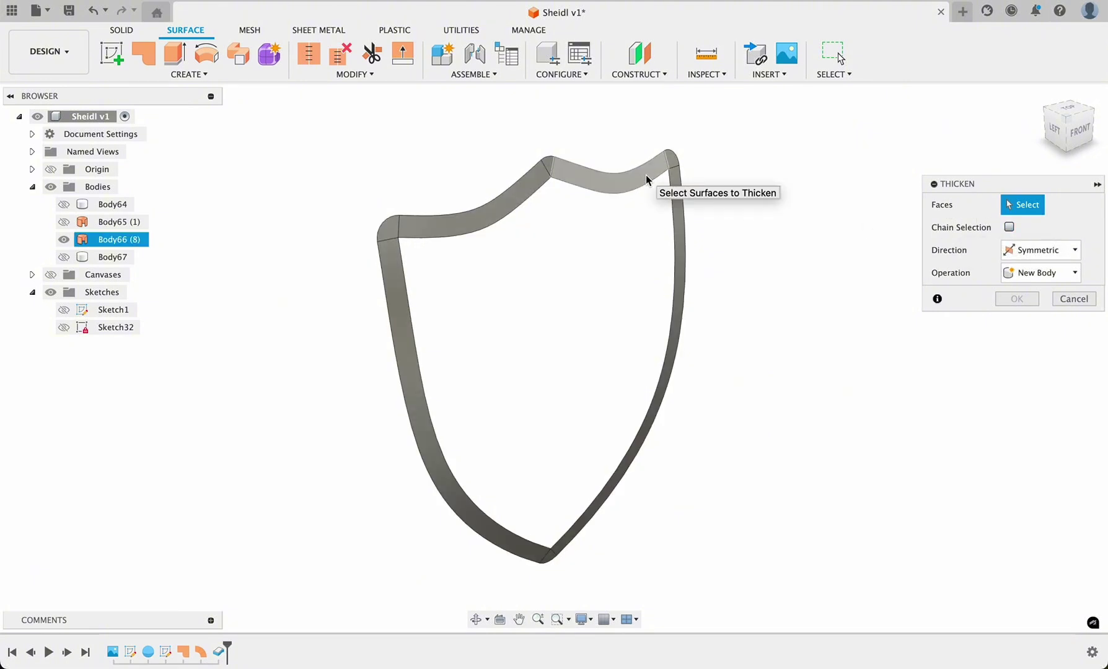
click(505, 206)
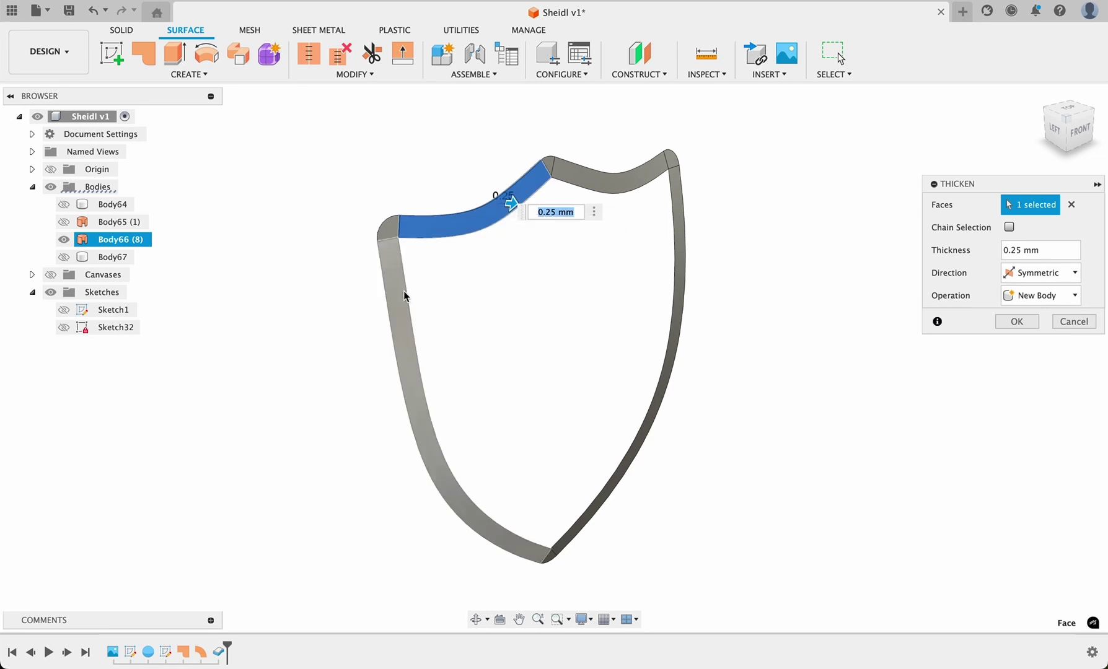
drag(403, 290, 401, 293)
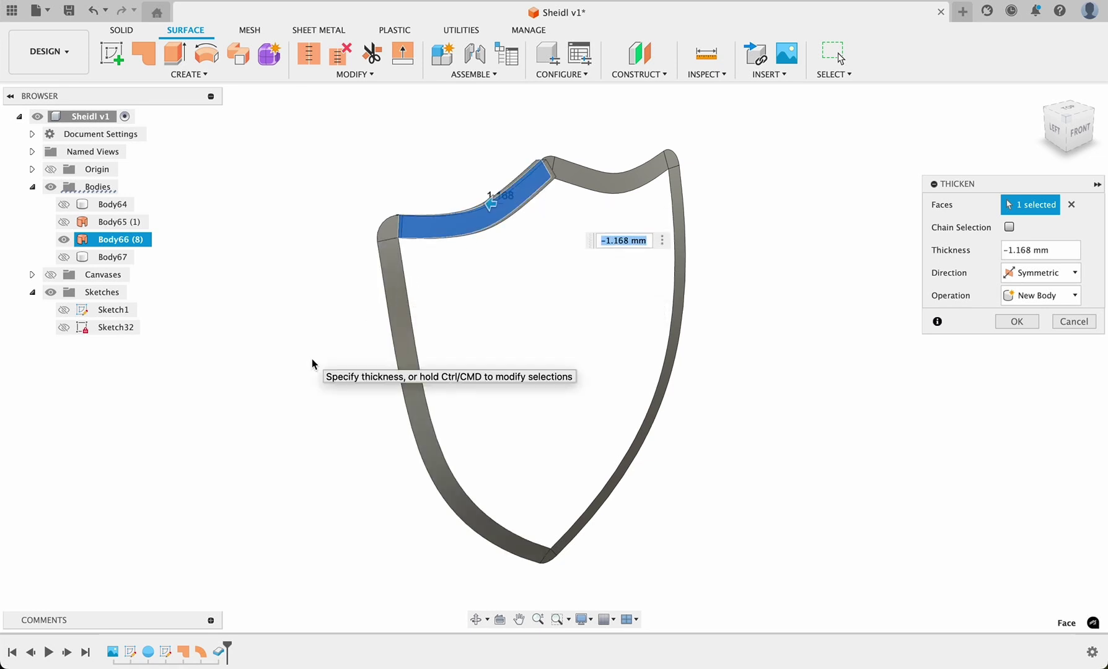
shift+middle_drag(312, 358, 338, 373)
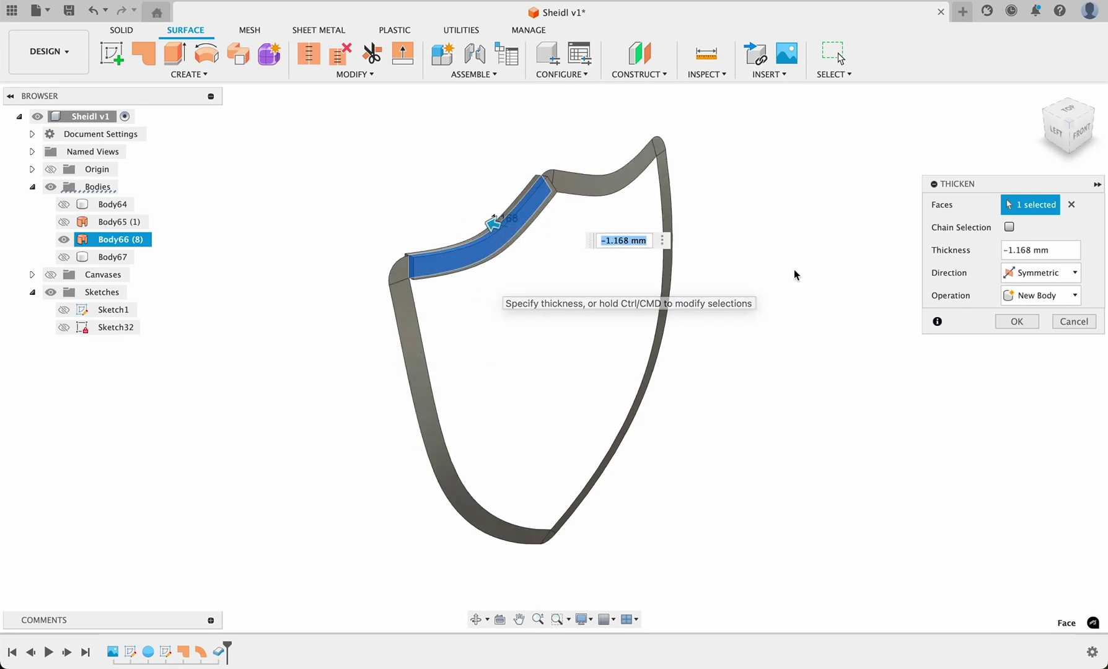
click(1064, 321)
Step: Try to thicken the whole rim with chain selection, using a symmetric 0.25 mm thickness and a new body
click(186, 74)
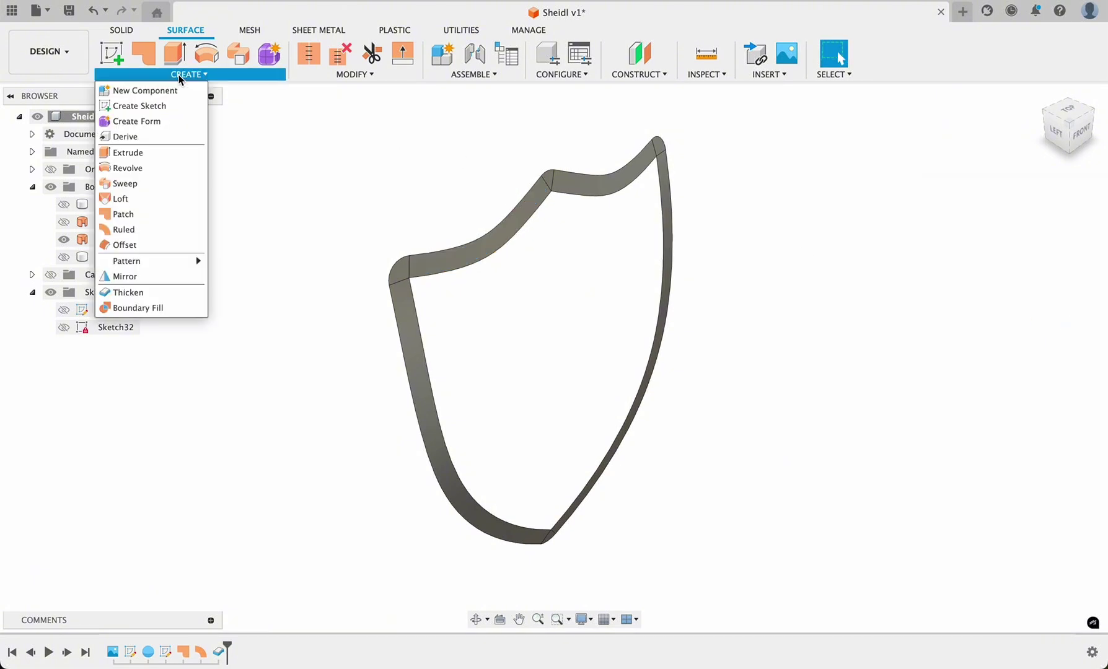
click(159, 294)
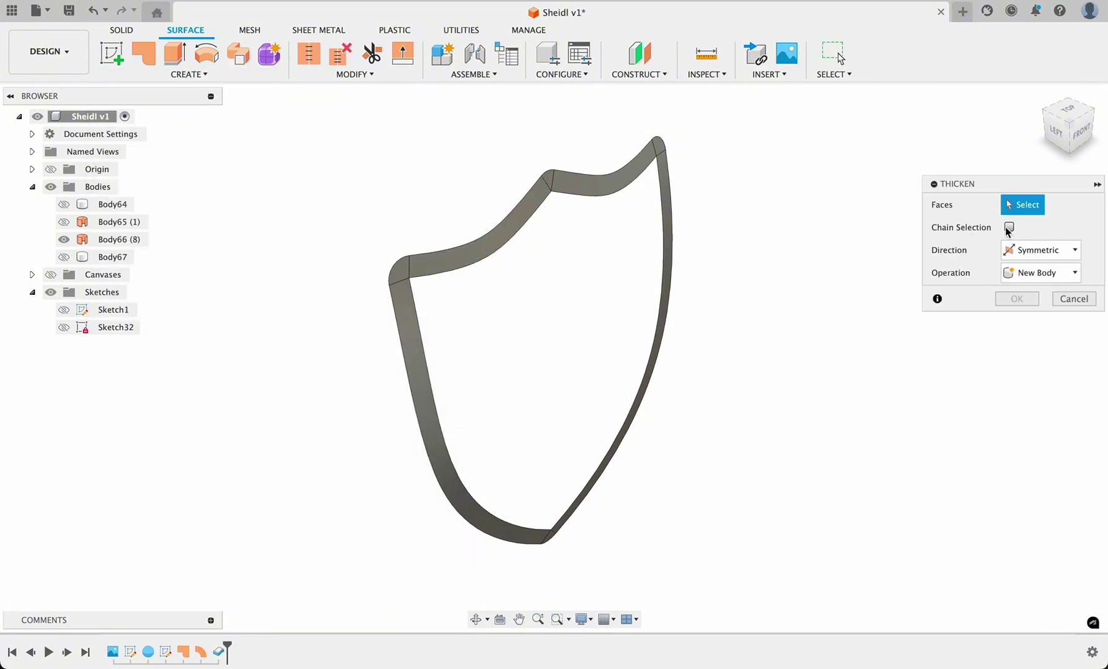
click(1009, 227)
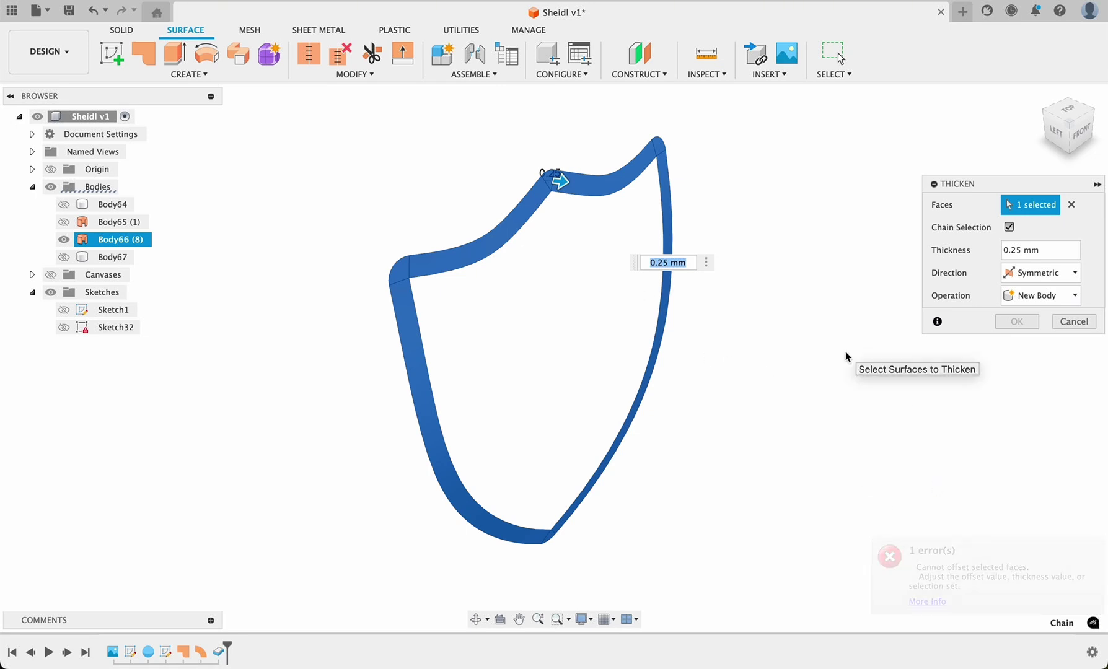
shift+scroll(847, 357, left, 10)
shift+scroll(847, 357, right, 5)
shift+scroll(844, 352, left, 3)
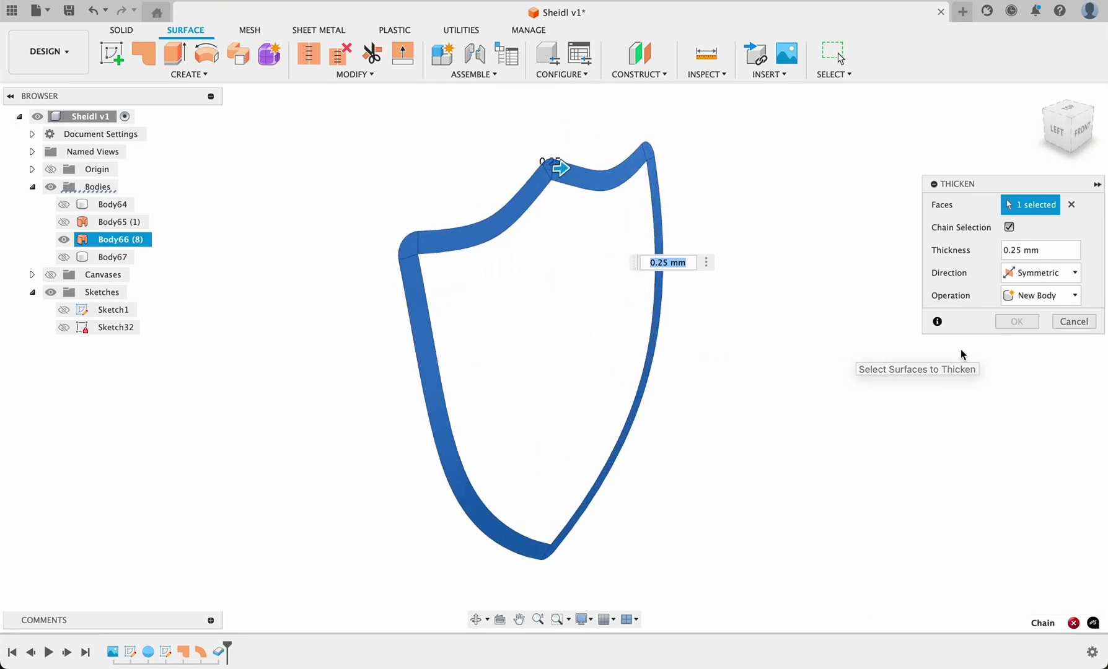
click(1067, 322)
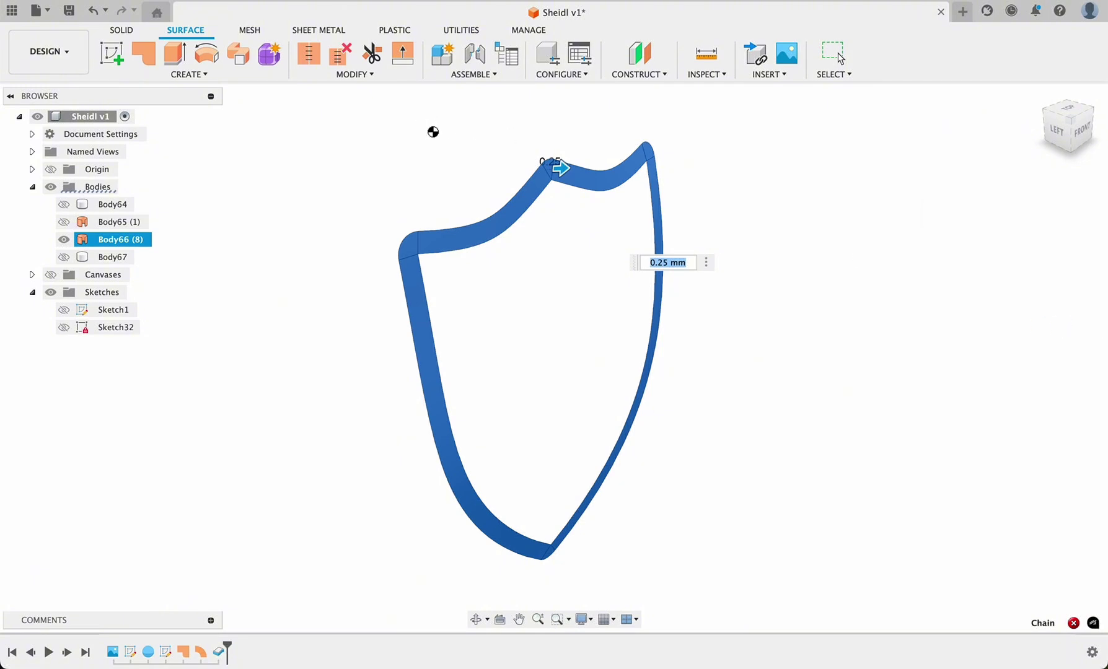
Step: Start Thicken, temporarily show Body67 to compare the solid face with the rim from the side, and hide it again
click(189, 74)
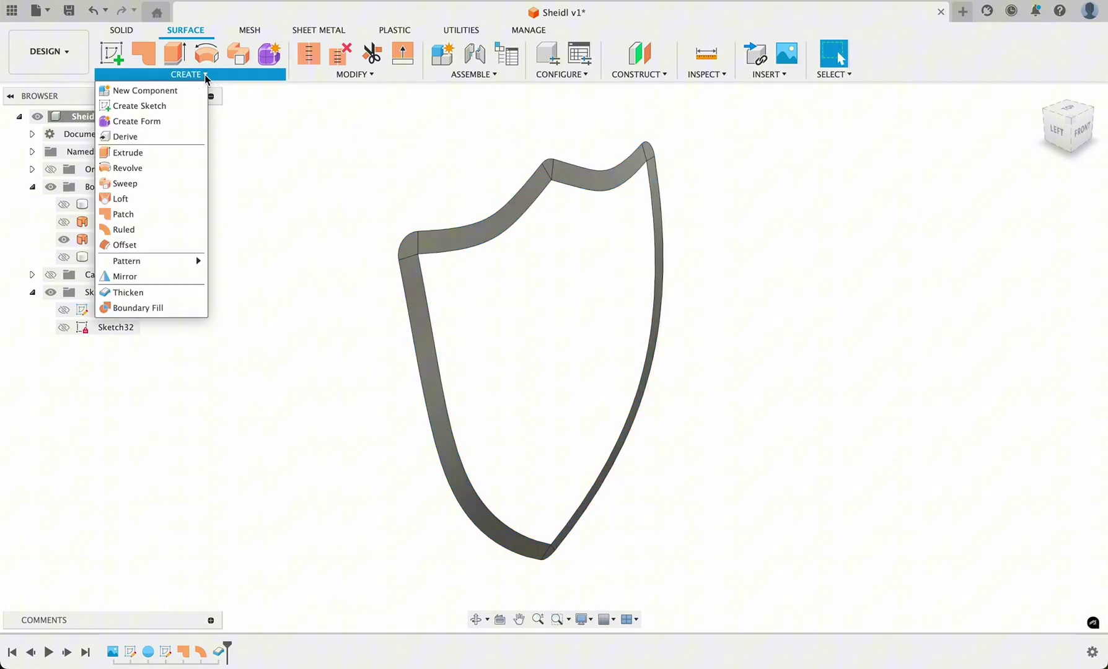
click(160, 292)
scroll(276, 379, right, 2)
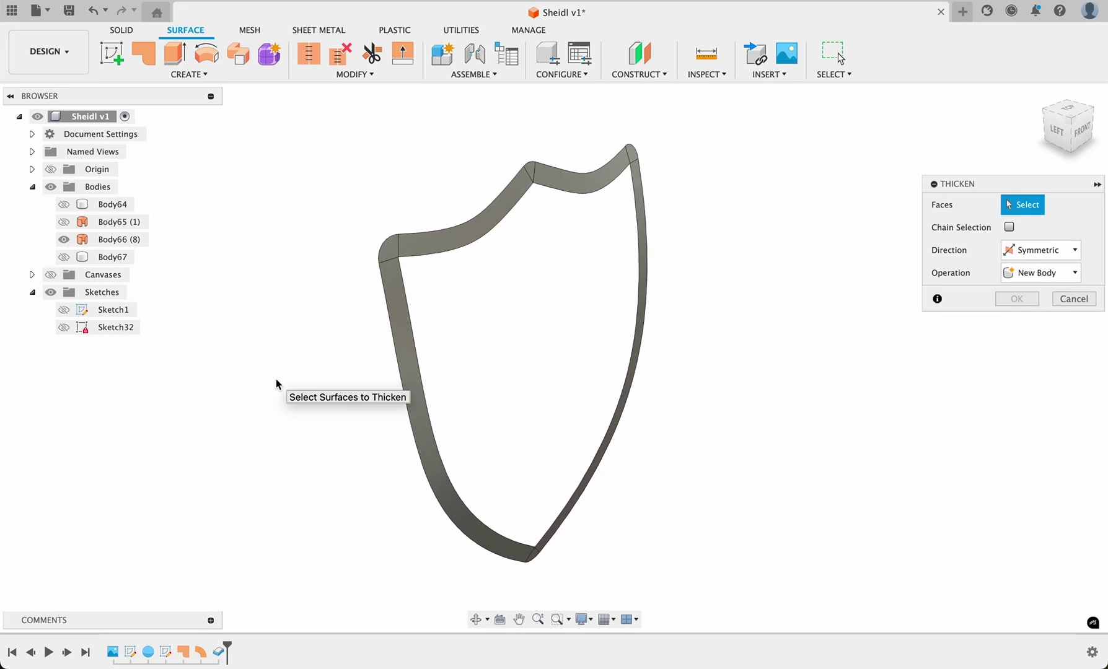
shift+scroll(276, 380, right, 5)
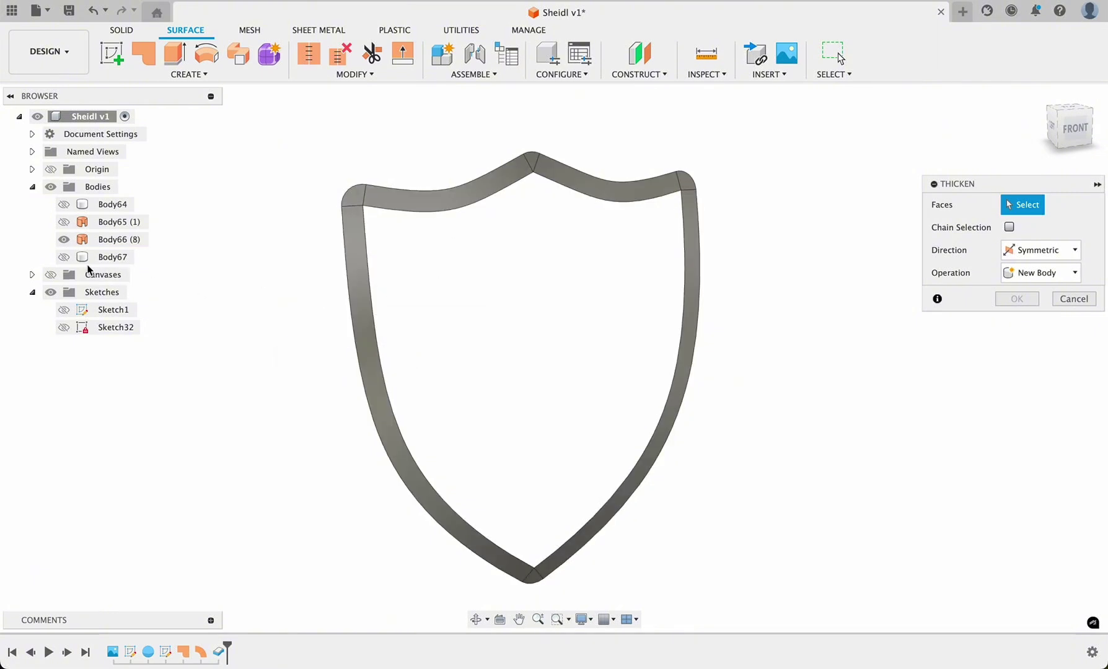
click(65, 257)
shift+scroll(189, 290, left, 10)
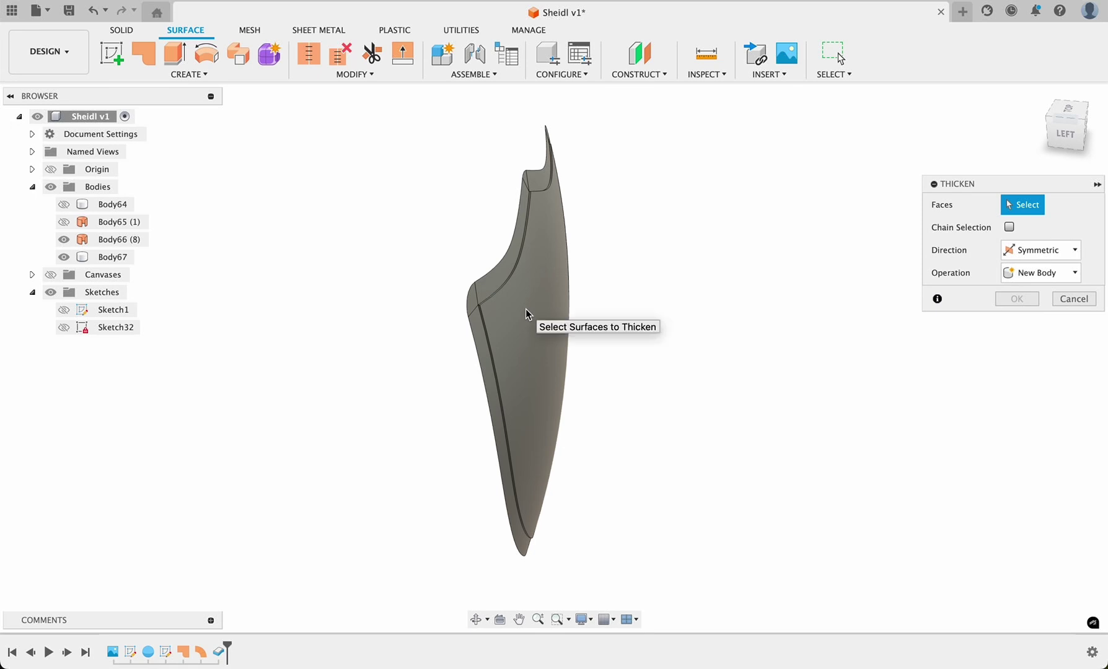
click(64, 257)
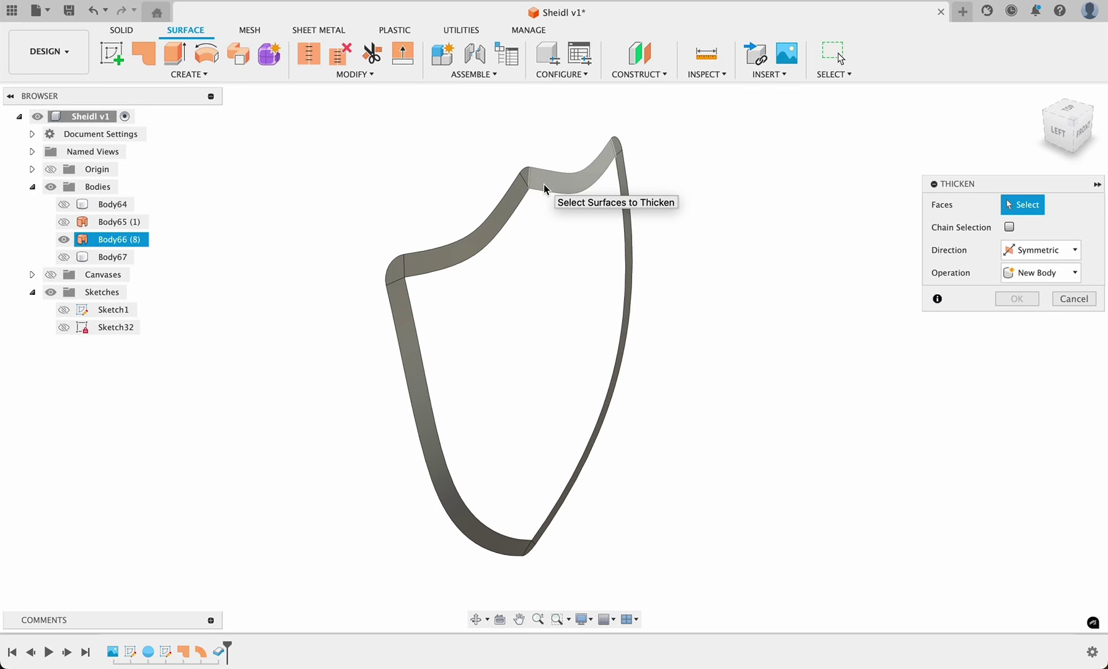
Step: Thicken the curved upper-left rim face by 0.75 mm symmetrically as a new body
click(485, 240)
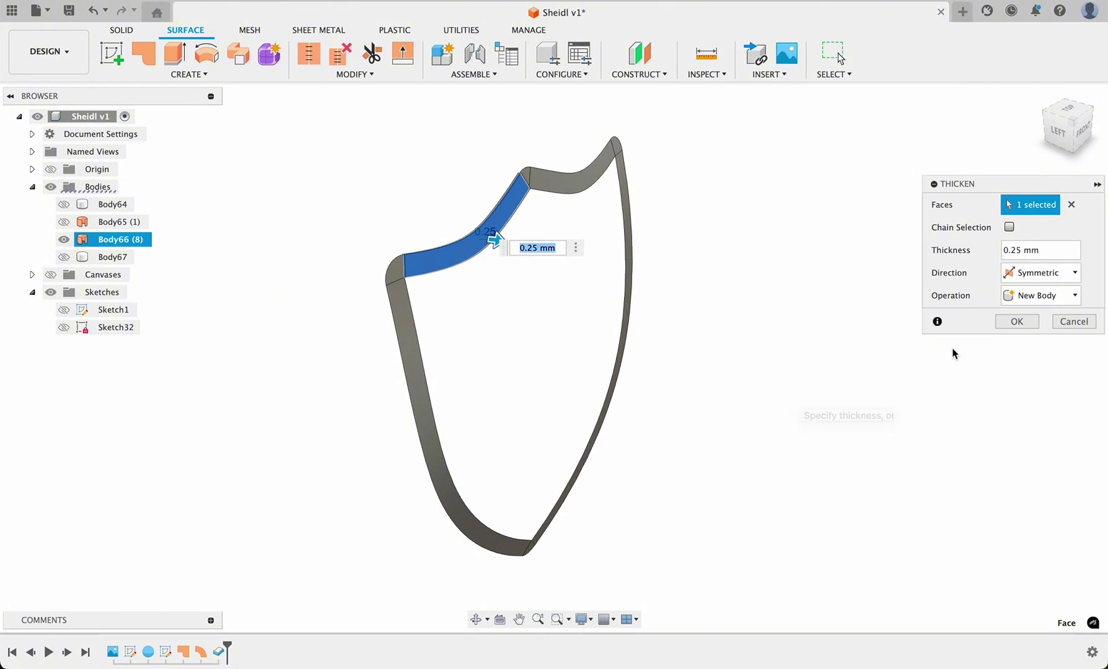
click(1015, 251)
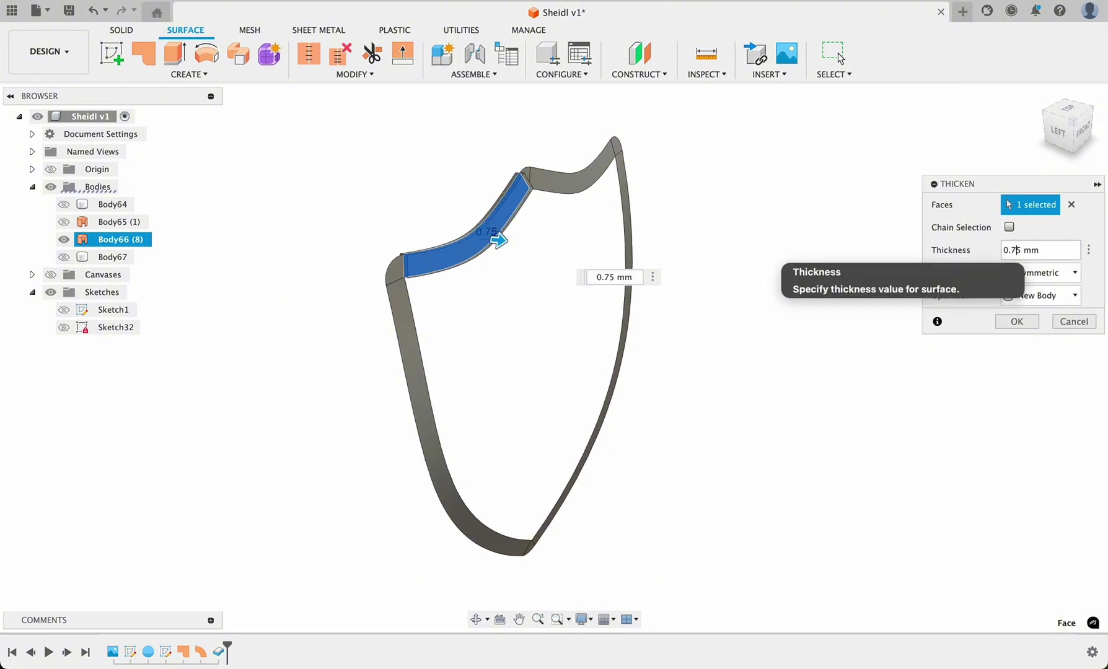
shift+scroll(762, 342, left, 10)
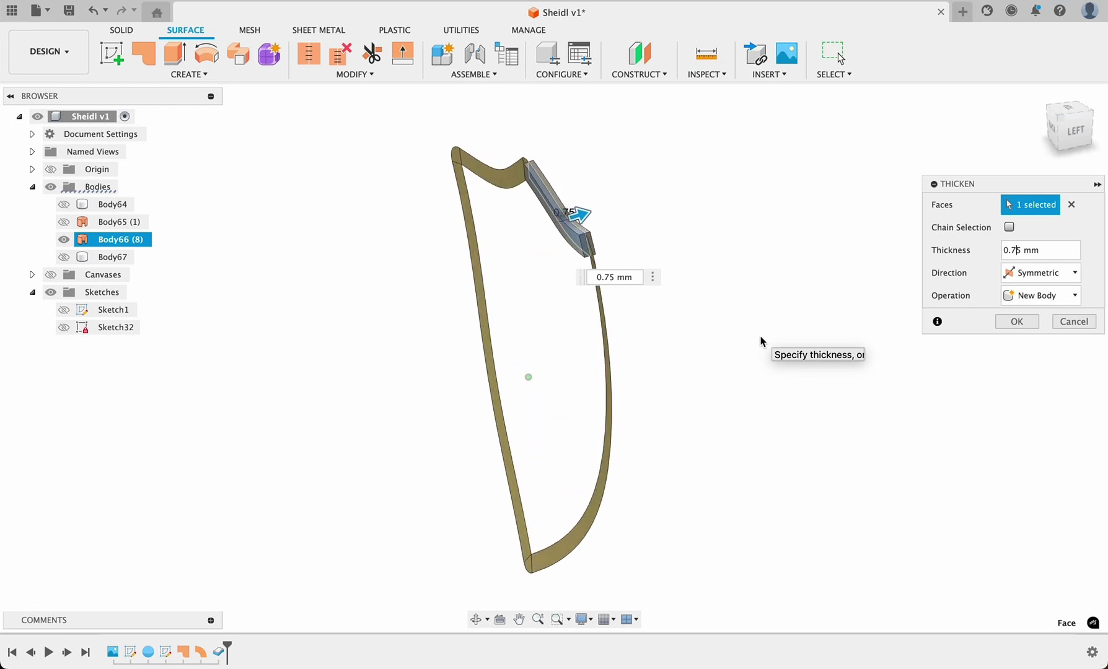
shift+scroll(762, 341, left, 5)
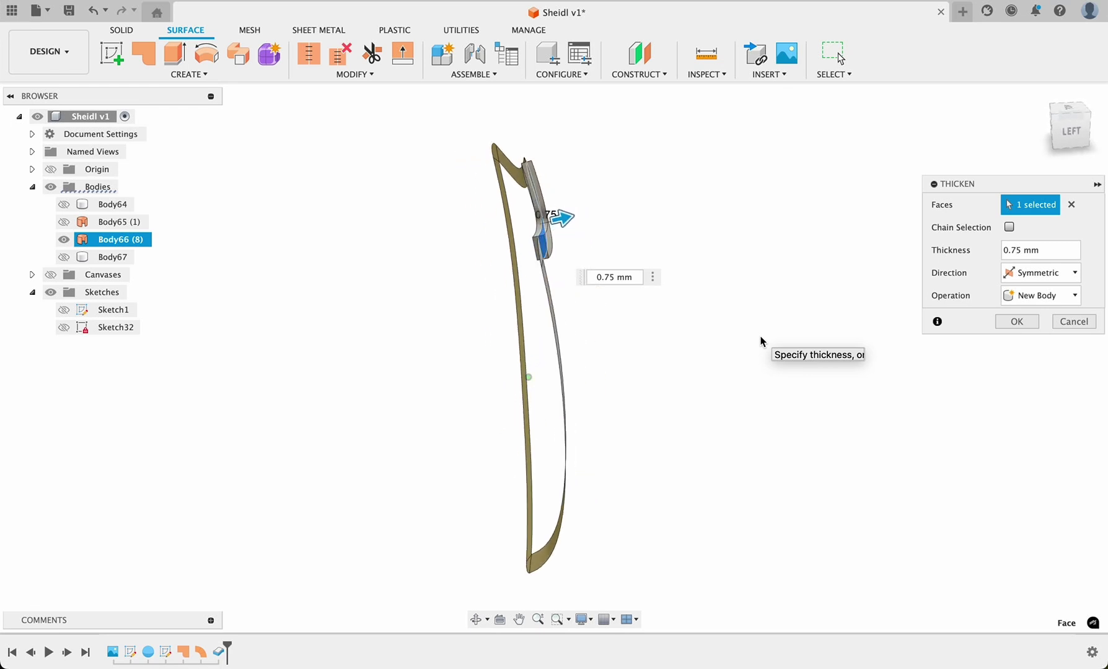
click(1010, 321)
shift+scroll(755, 355, right, 10)
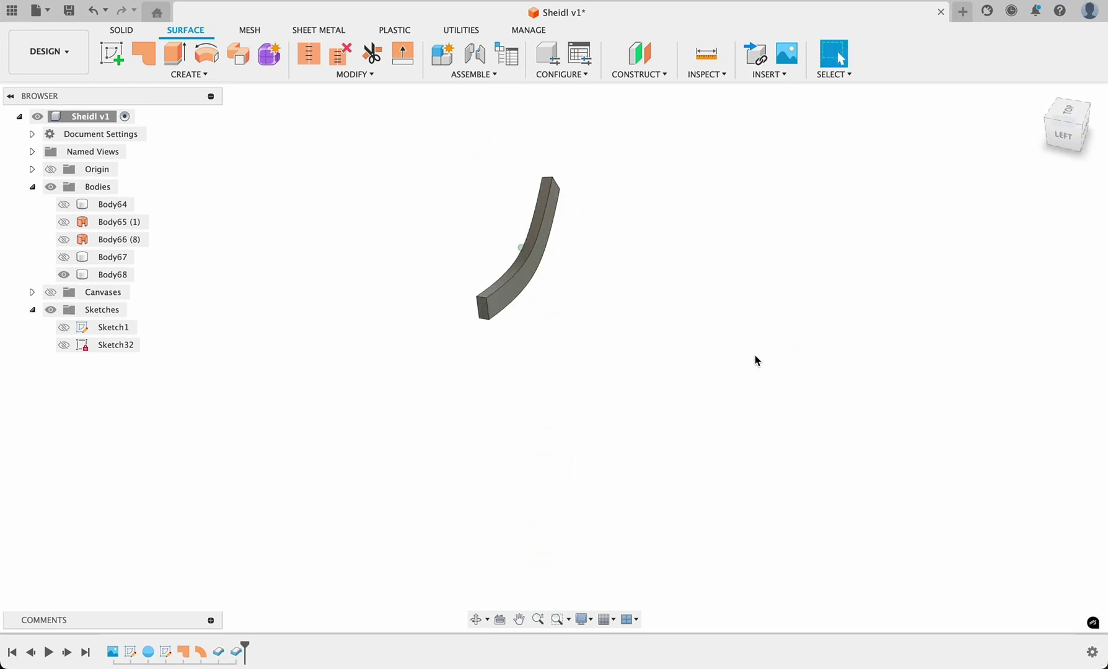
scroll(754, 355, right, 3)
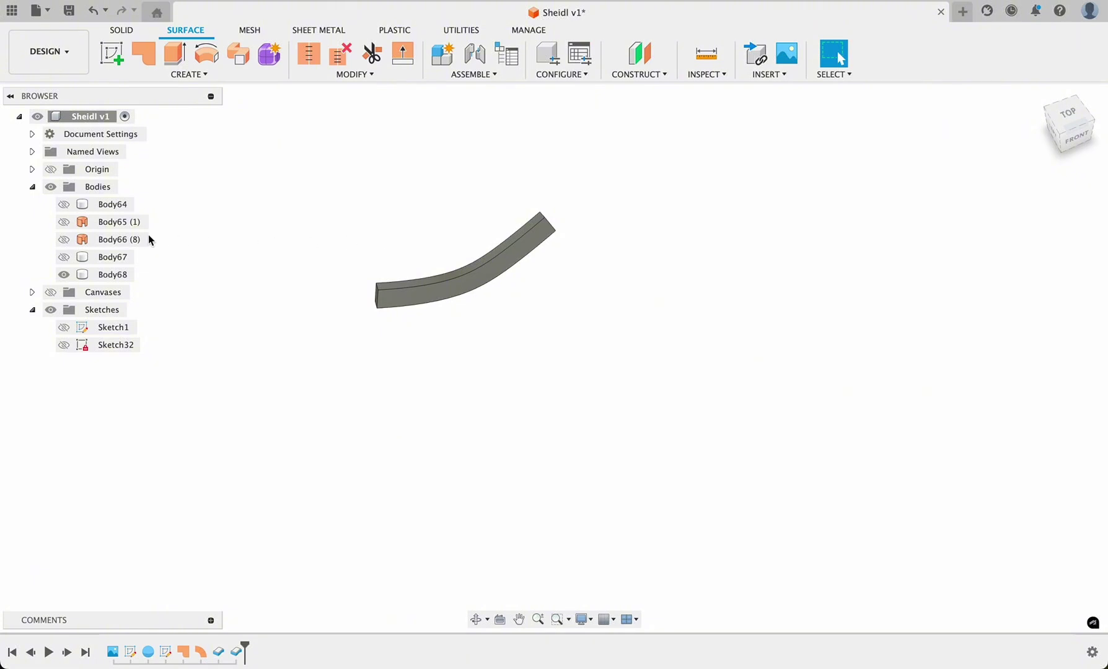
Step: Show the rim surface Body66 again and thicken its rounded upper-left corner face 0.75 mm symmetrically as a new body
click(65, 241)
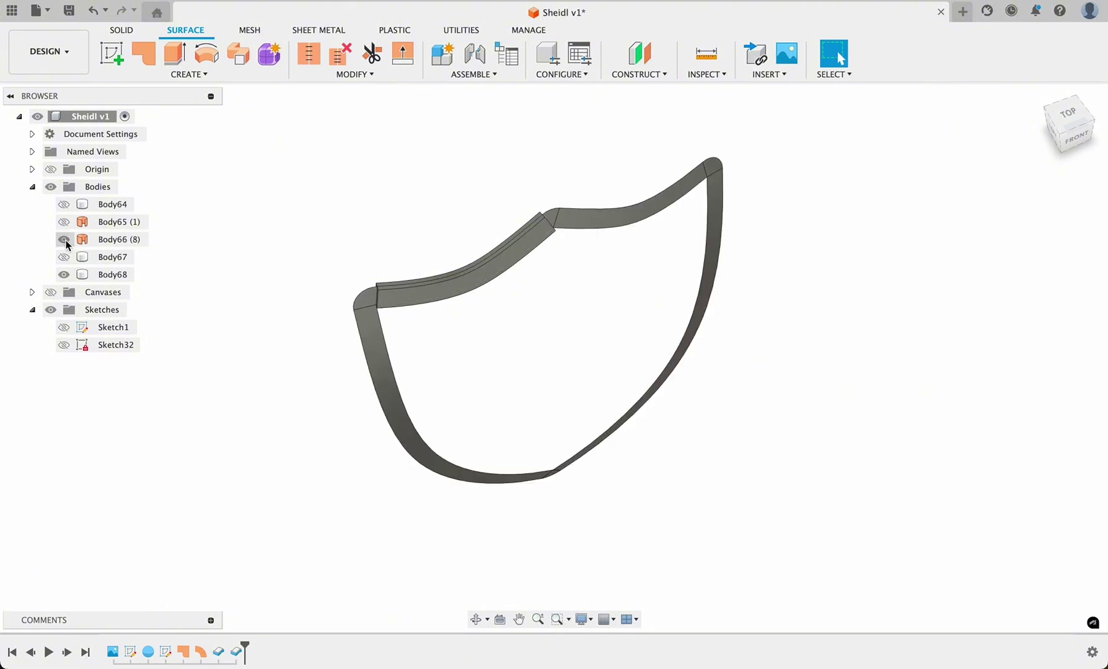
click(367, 298)
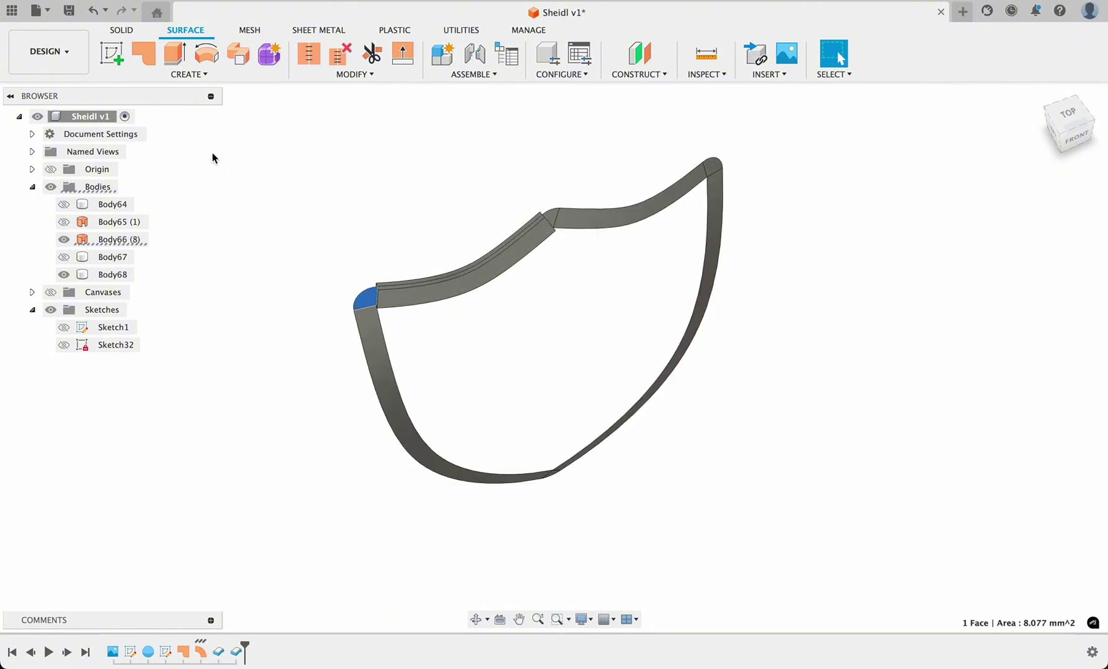
click(188, 75)
click(169, 291)
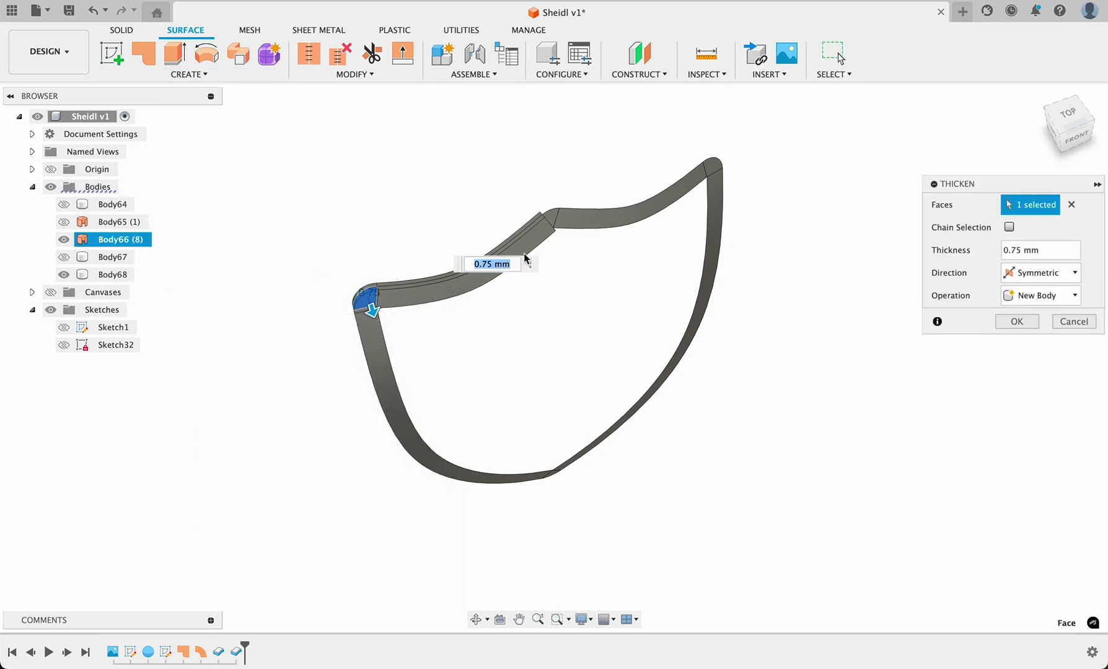
click(999, 321)
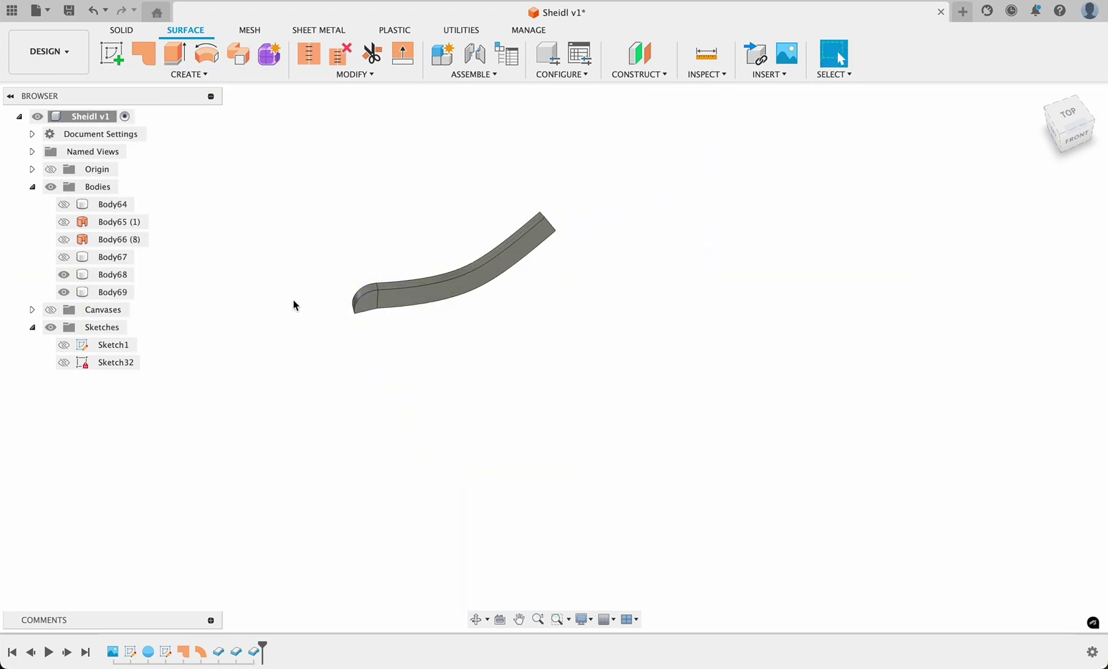
Step: Redisplay Body66 and thicken the long left side face 0.75 mm symmetrically as a new body
click(64, 239)
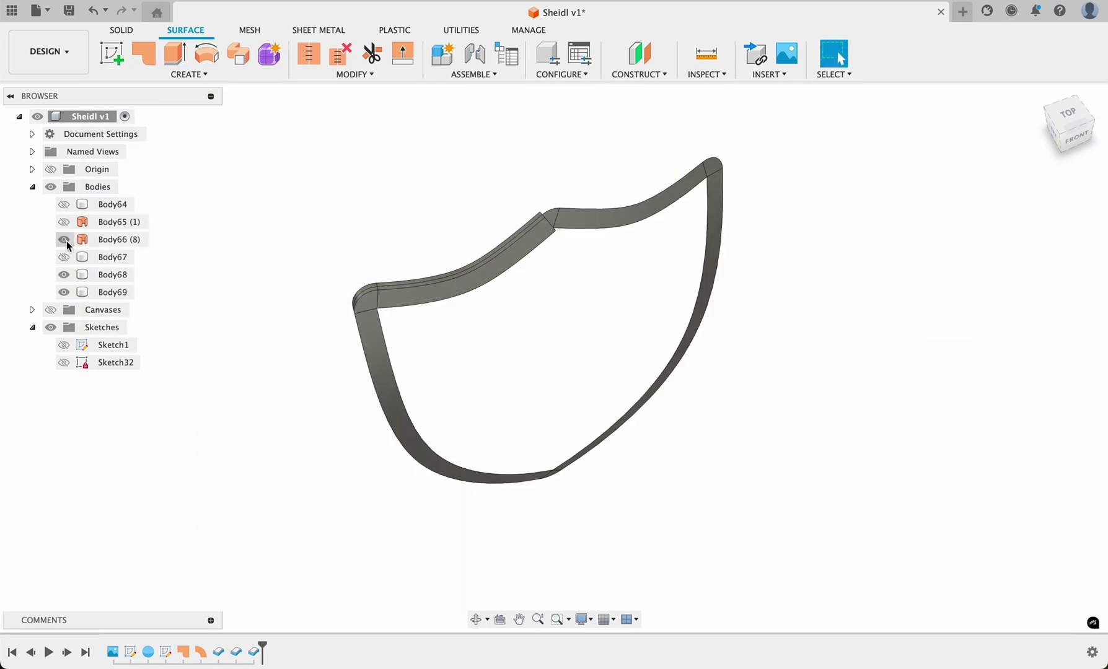
click(364, 316)
click(181, 75)
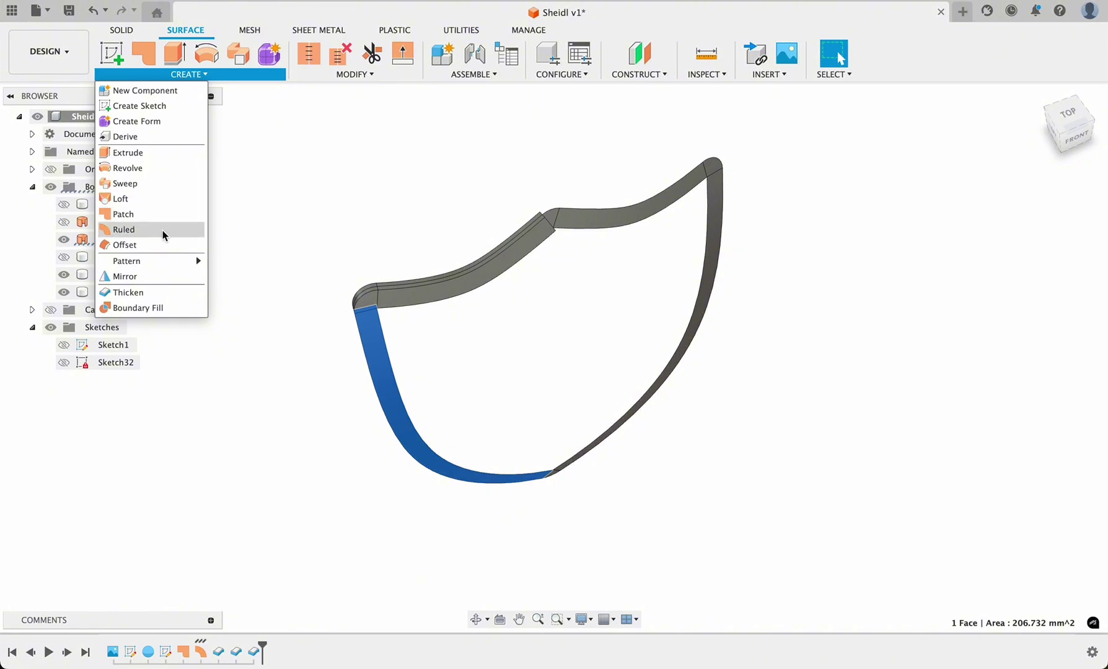
click(128, 292)
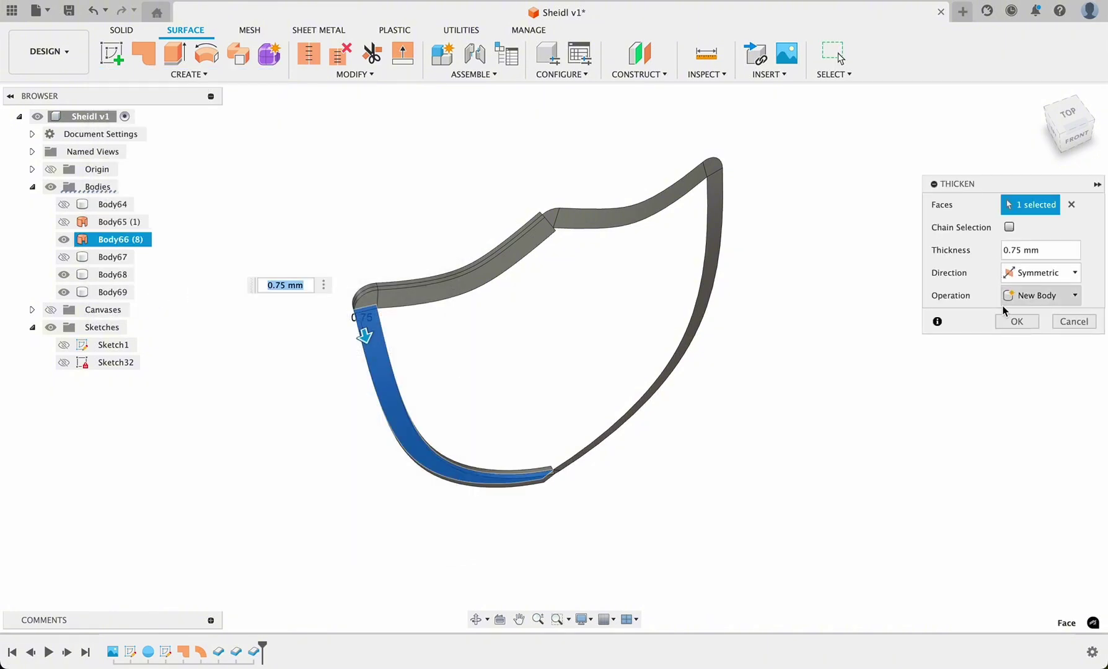
click(1010, 320)
Step: Thicken the curved upper-right rim face 0.75 mm symmetrically as a new body
click(186, 75)
click(128, 293)
click(1073, 322)
click(658, 228)
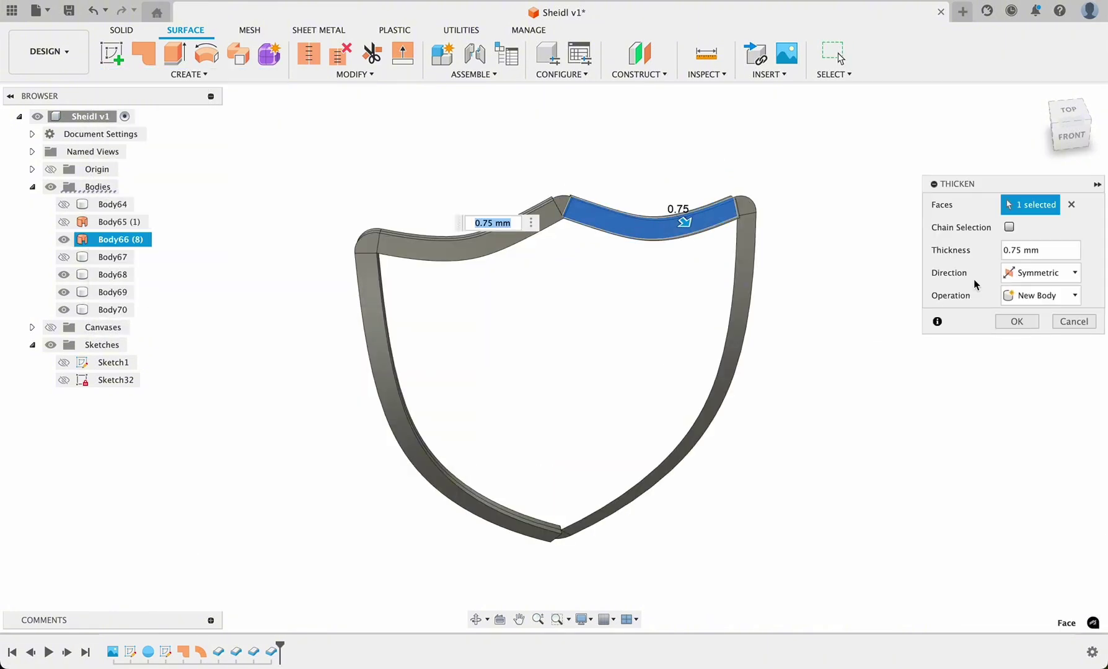
click(1018, 321)
Step: Show Body66 and thicken the long right side face of the rim with the same symmetric new-body settings
click(65, 240)
click(186, 74)
click(1027, 321)
Step: Show Body66 again and thicken the small face at the shield's bottom tip with the same symmetric new-body settings
click(64, 240)
click(136, 76)
click(128, 293)
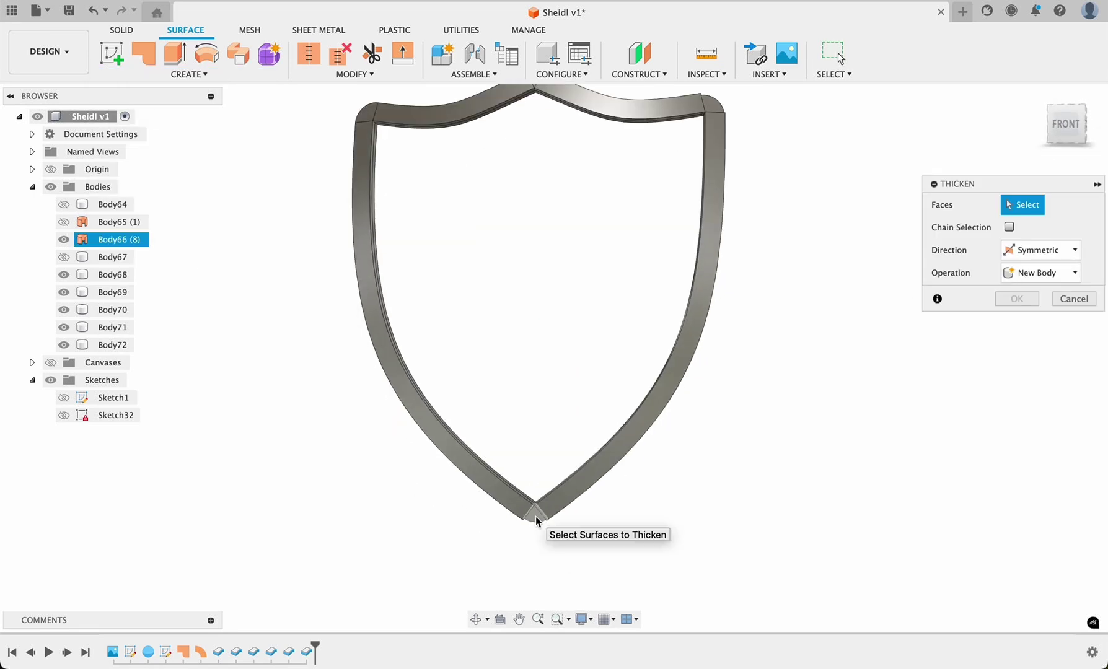
click(537, 518)
click(1017, 322)
Step: Thicken the rounded upper-right corner face of the rim with the same symmetric new-body settings
click(180, 74)
click(128, 293)
click(1017, 322)
Step: Show Body66 and try to thicken the wedge face at the top center peak 0.75 mm symmetrically as a new body
shift+middle_drag(669, 213, 700, 201)
scroll(576, 155, up, 5)
click(64, 240)
click(186, 74)
click(128, 293)
click(514, 235)
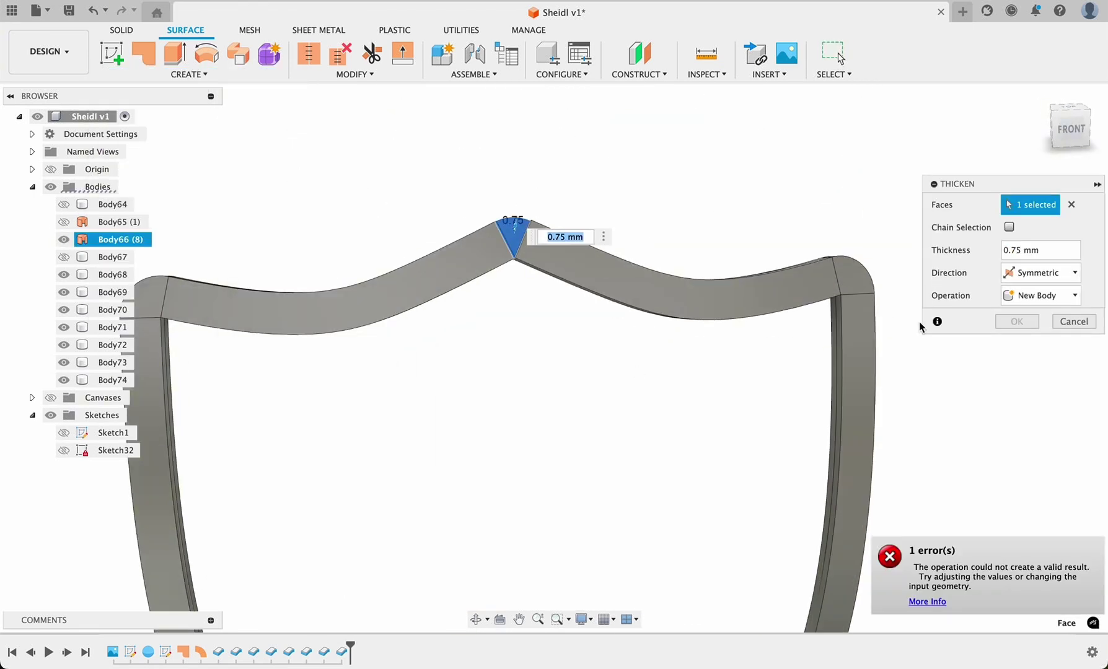
click(1016, 250)
shift+middle_drag(505, 248, 513, 242)
click(1073, 321)
Step: Try to thicken the top center wedge face 0.75 mm symmetrically using the Join operation
click(186, 74)
click(128, 293)
click(513, 239)
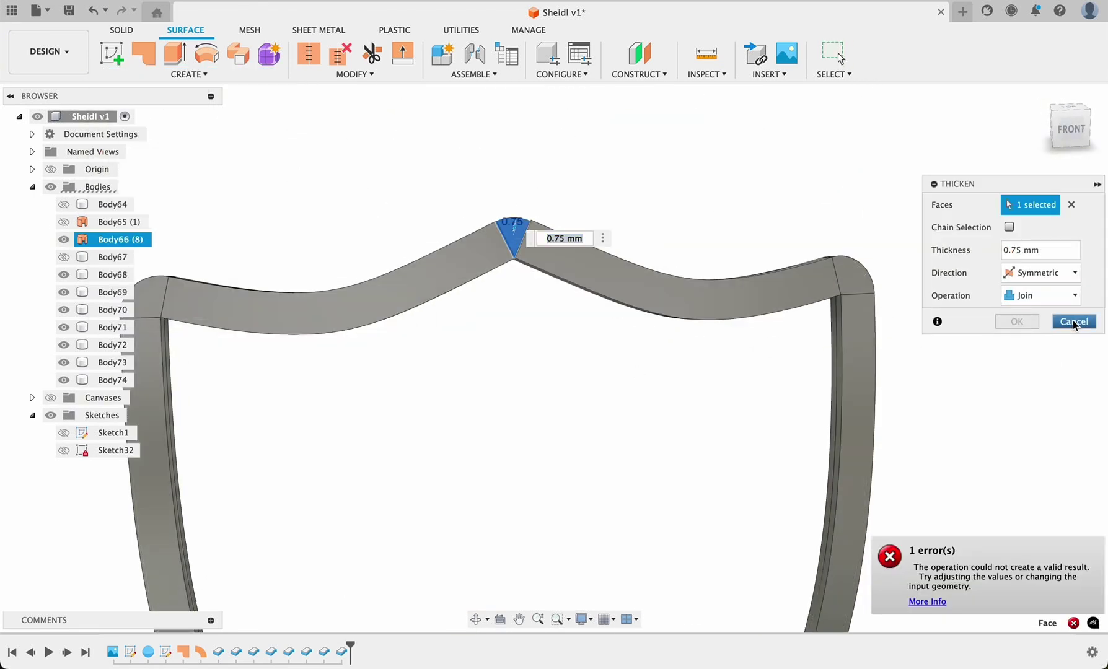
click(1074, 321)
Step: Examine the thickened rim segments and the unthickened wedge at the top center peak from several angles
shift+scroll(617, 402, left, 10)
shift+scroll(616, 401, right, 10)
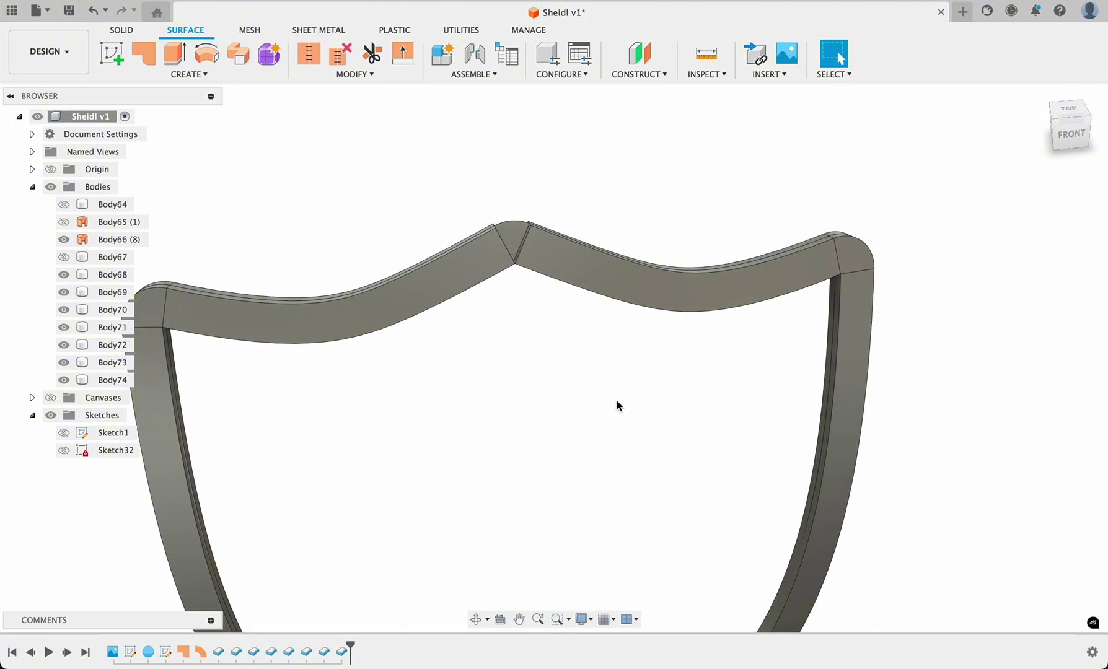
click(511, 240)
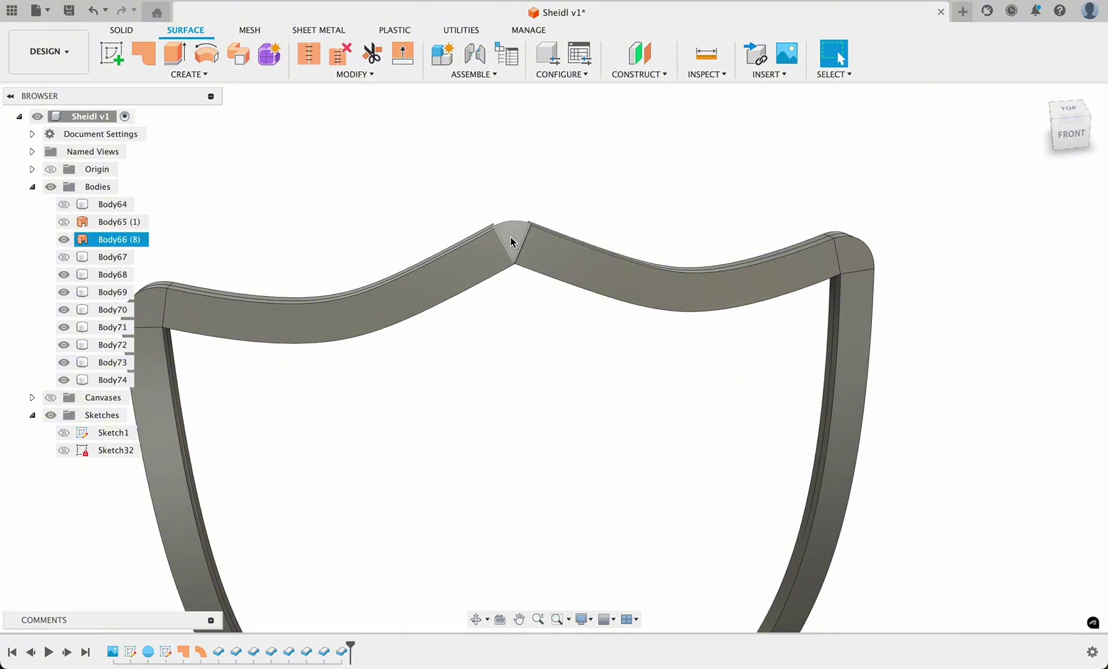
scroll(511, 241, down, 5)
click(504, 328)
scroll(503, 326, up, 2)
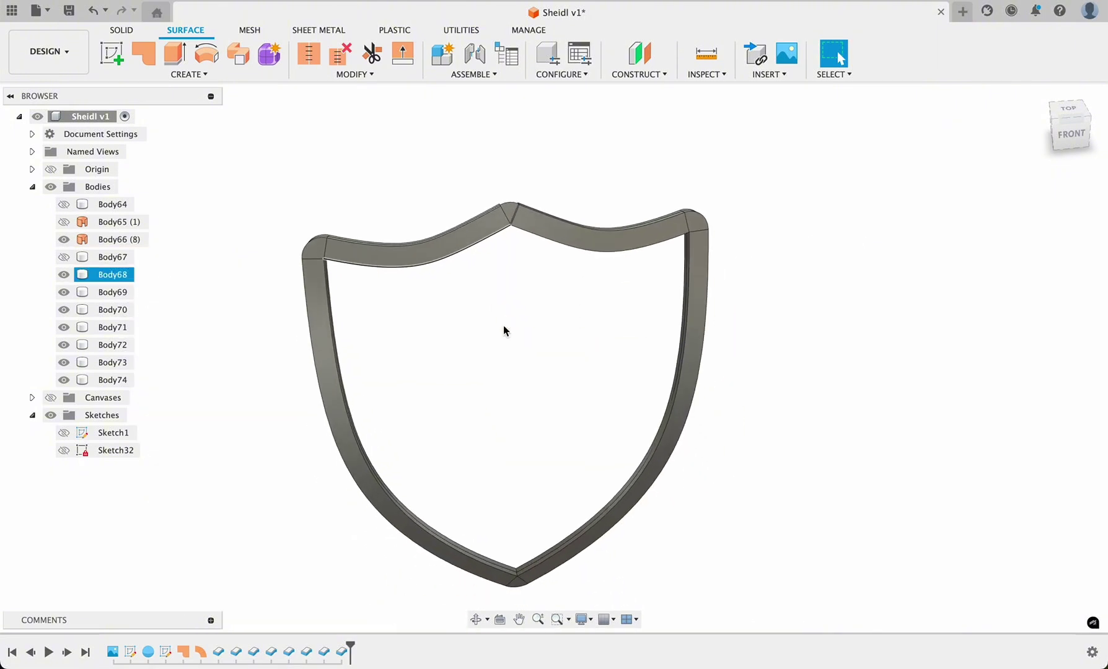
scroll(500, 320, up, 2)
shift+scroll(500, 320, left, 10)
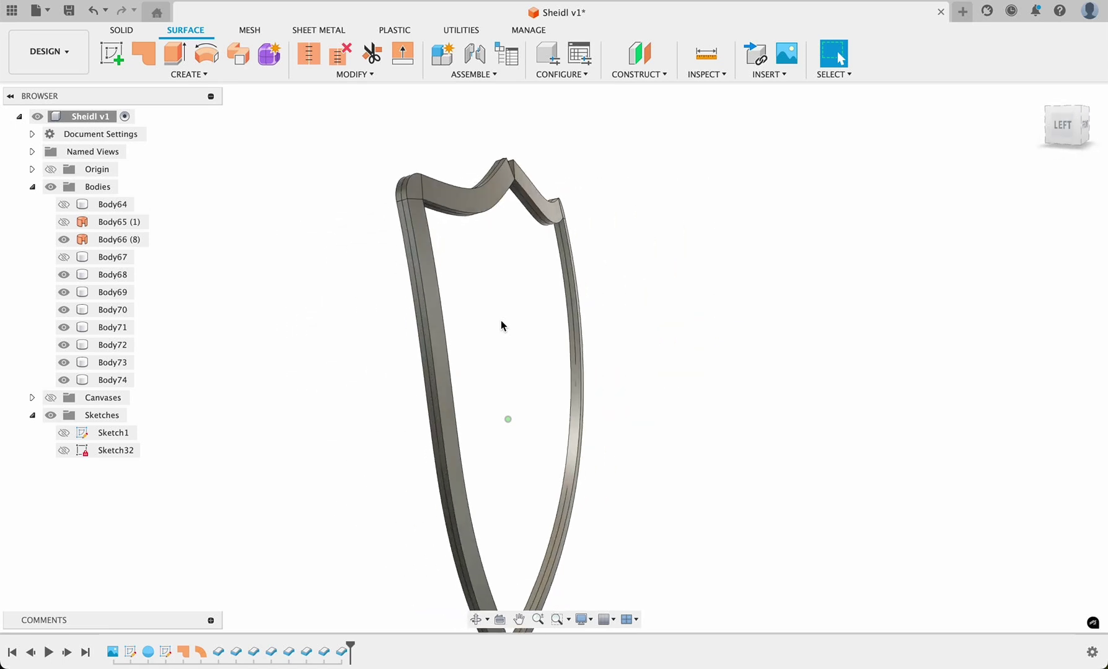
shift+scroll(500, 320, right, 5)
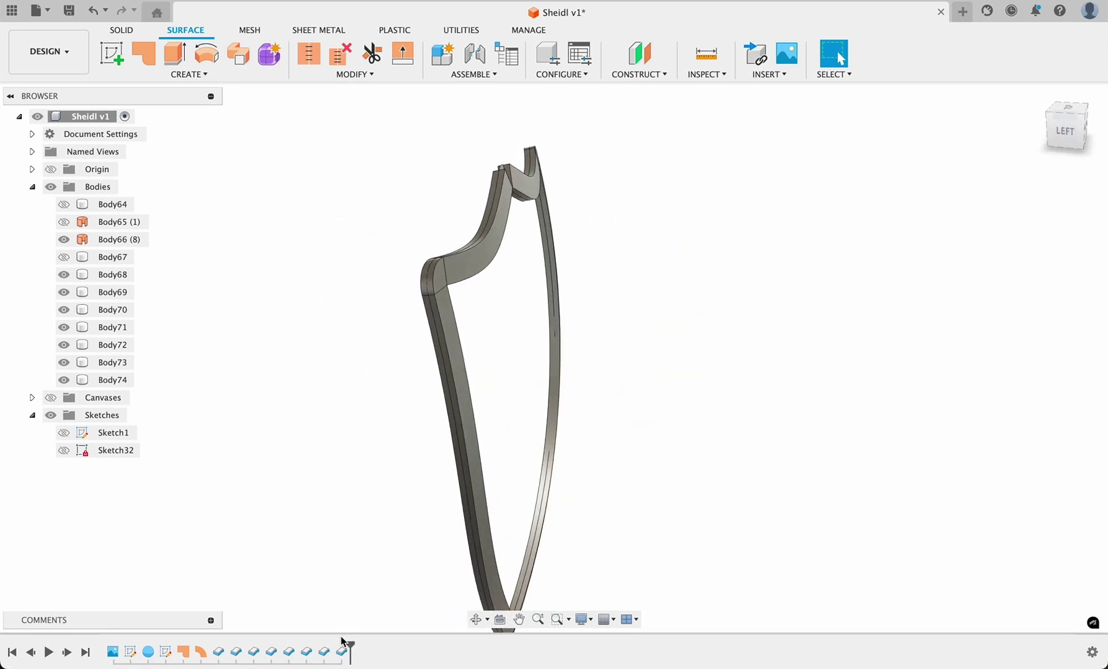
shift+scroll(513, 277, right, 10)
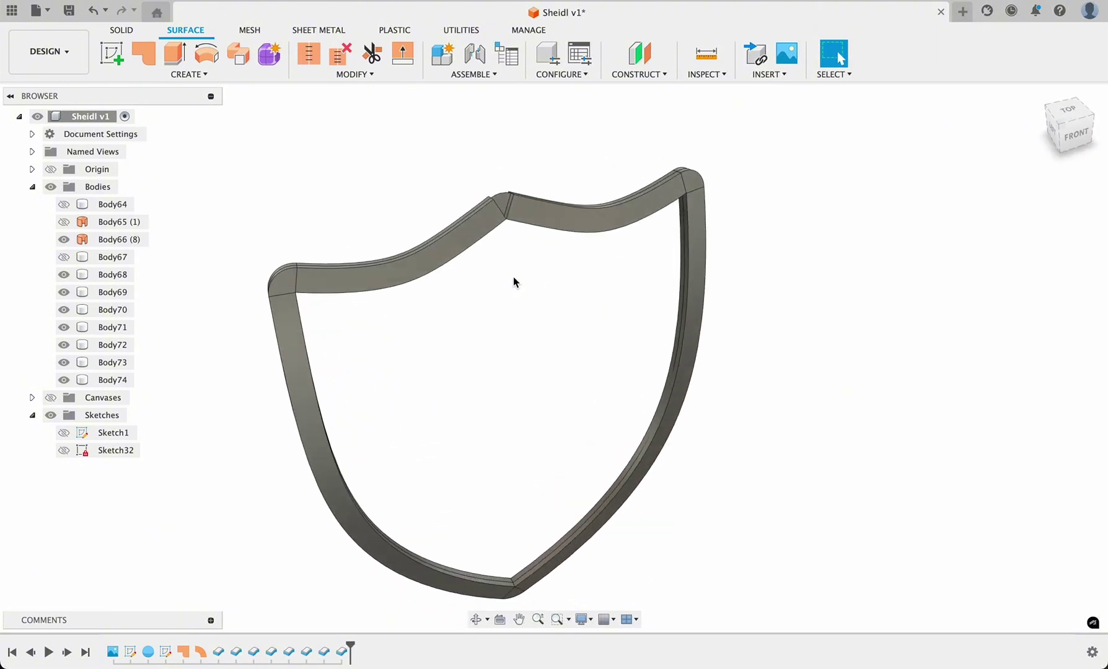
scroll(513, 282, up, 8)
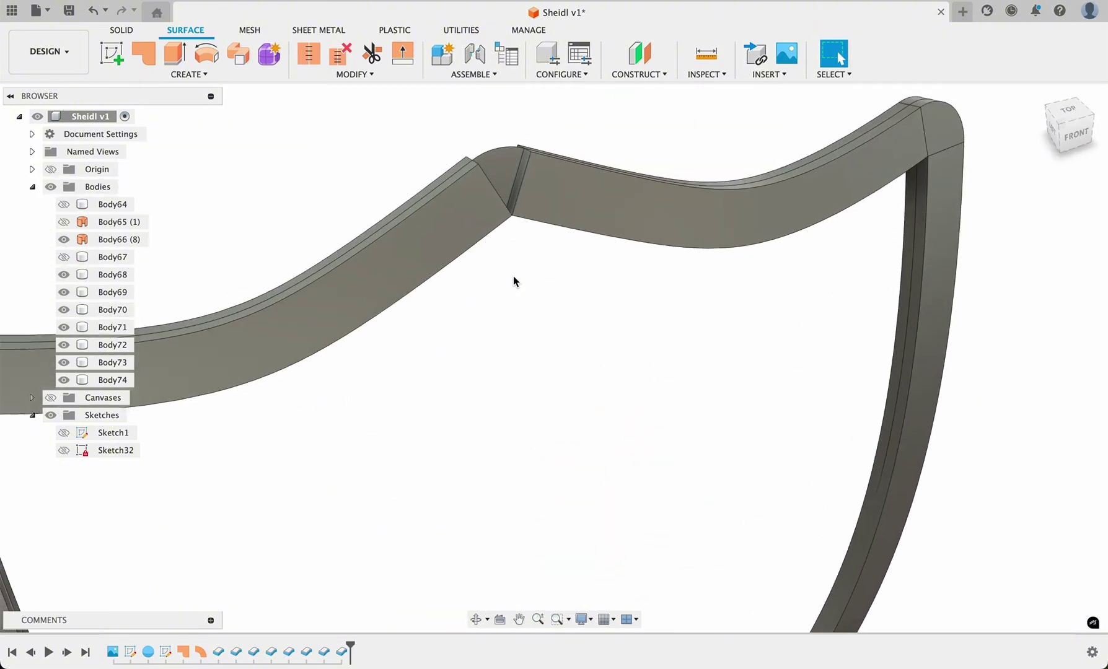
scroll(513, 282, down, 2)
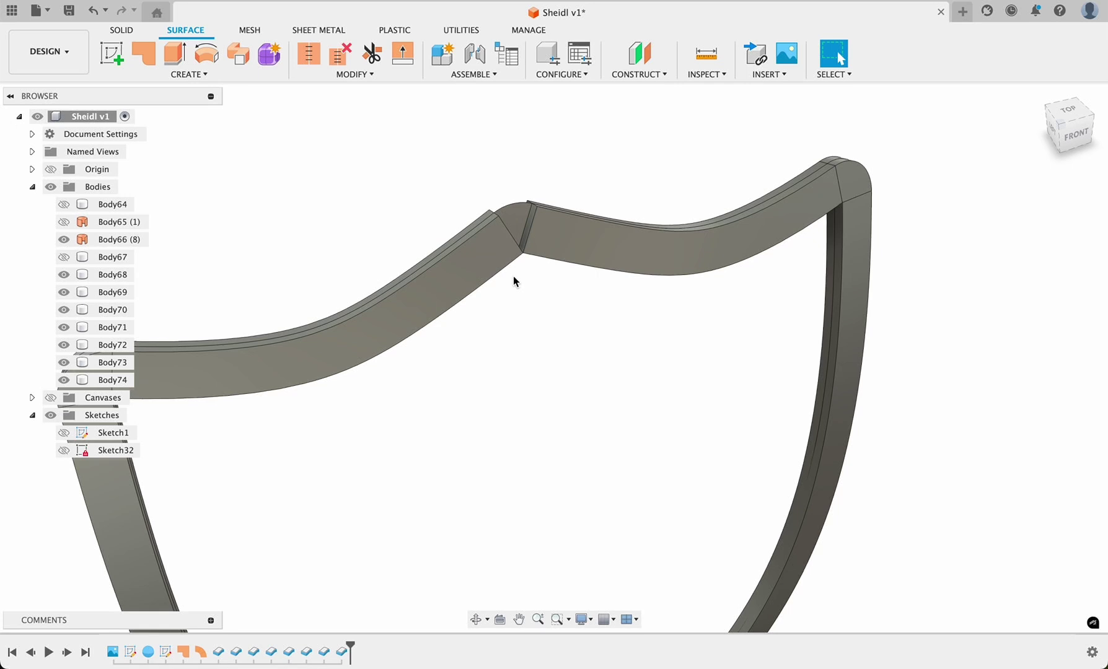
Step: Retry thickening the selected top center wedge face 0.75 mm symmetrically as a new body
click(516, 218)
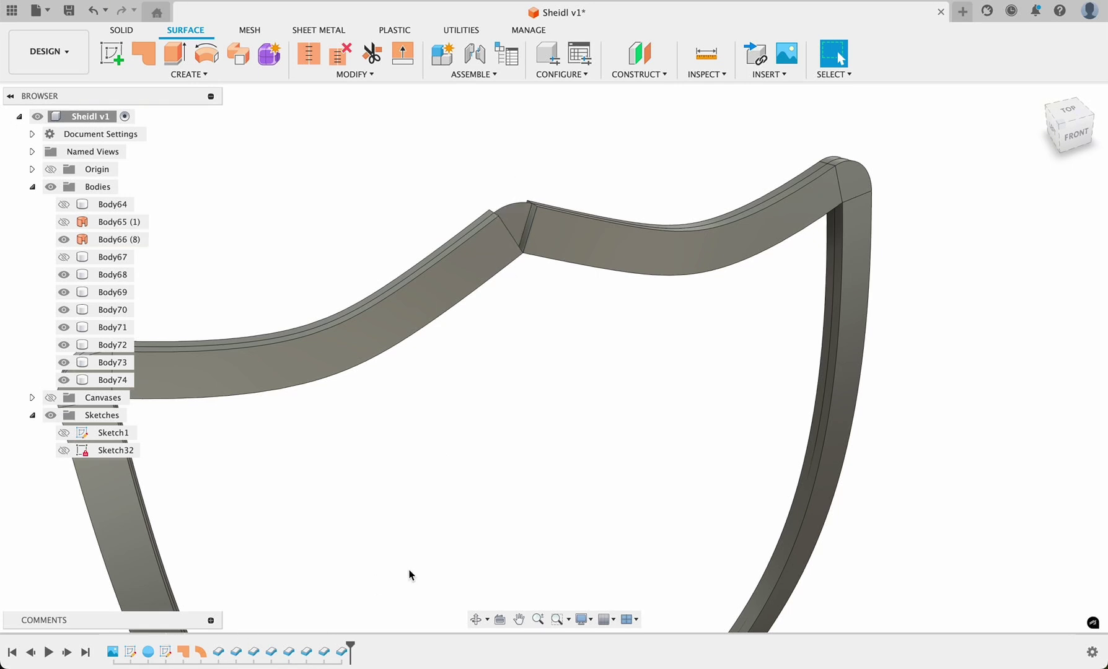
click(513, 225)
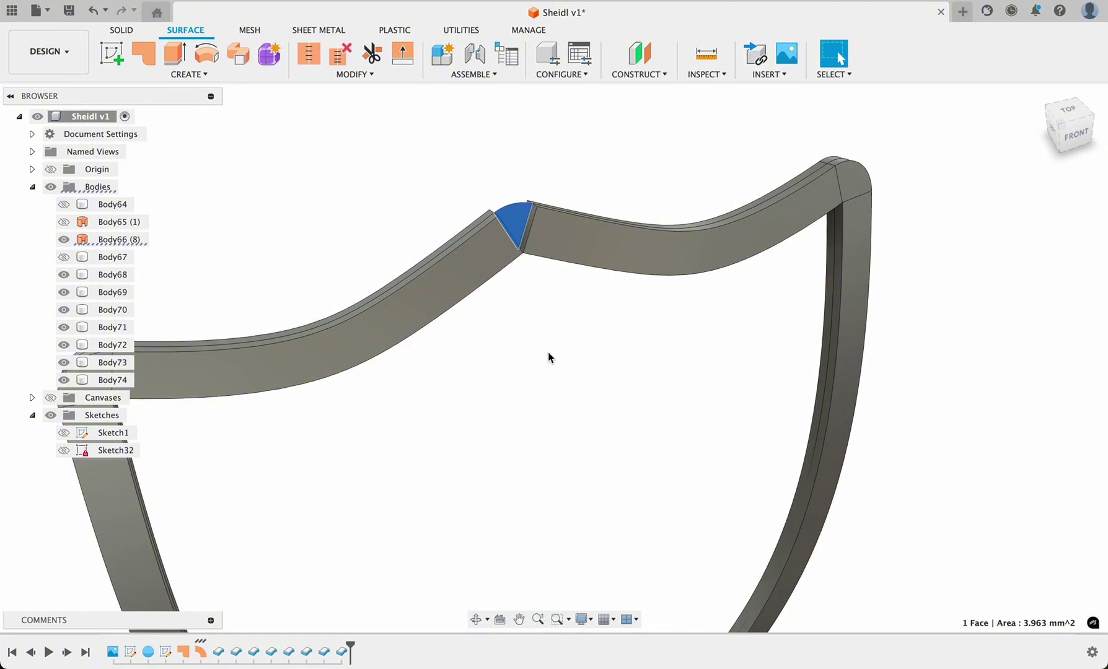
shift+scroll(547, 352, left, 3)
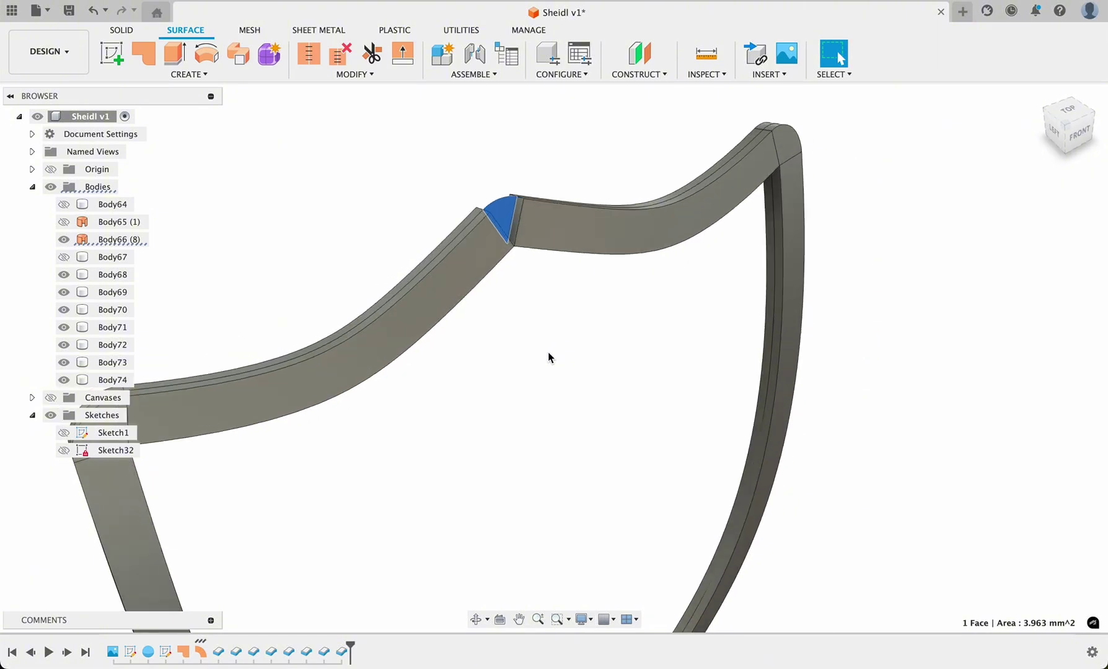
click(202, 75)
click(171, 295)
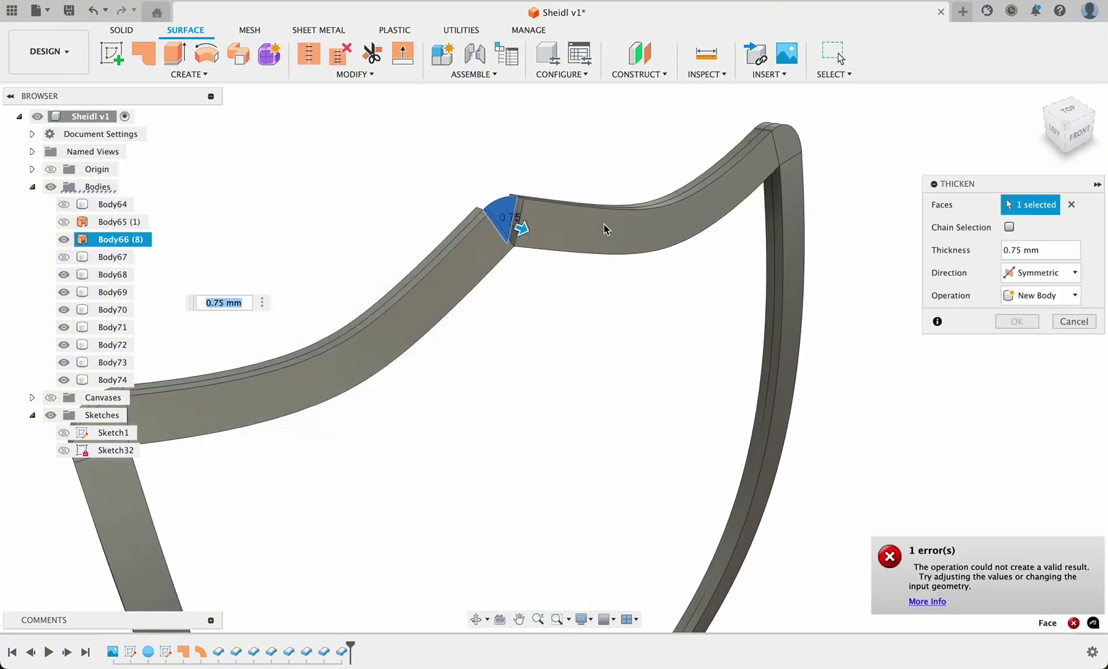
click(1074, 321)
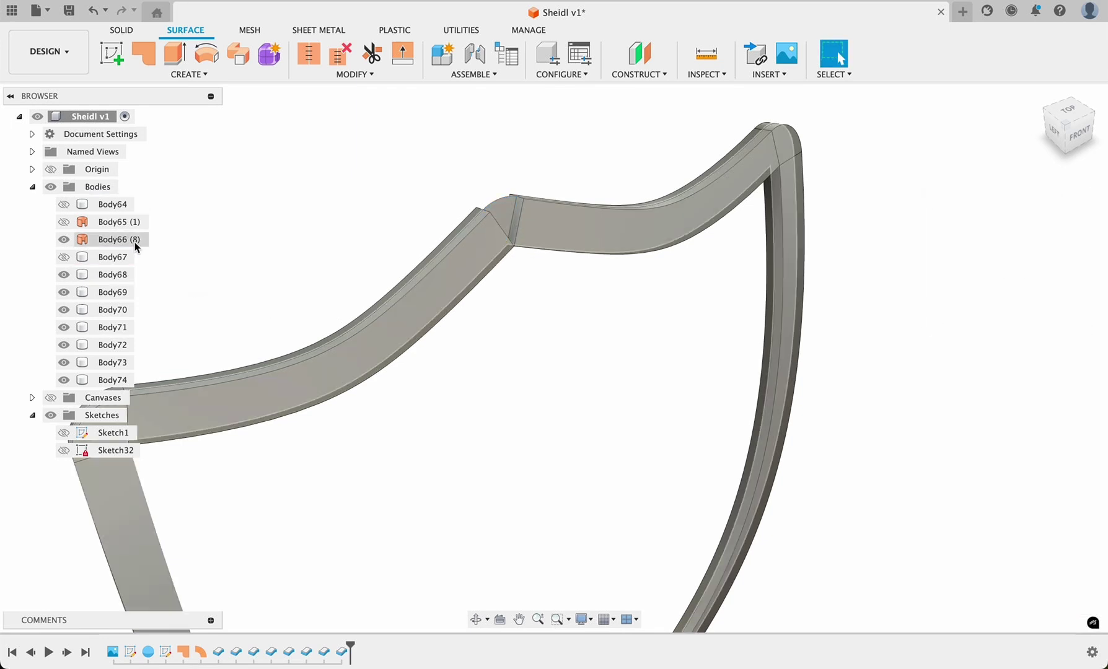
Step: Hide the rim surface Body66 and inspect the gap between the solid rim segments at the top peak
click(66, 242)
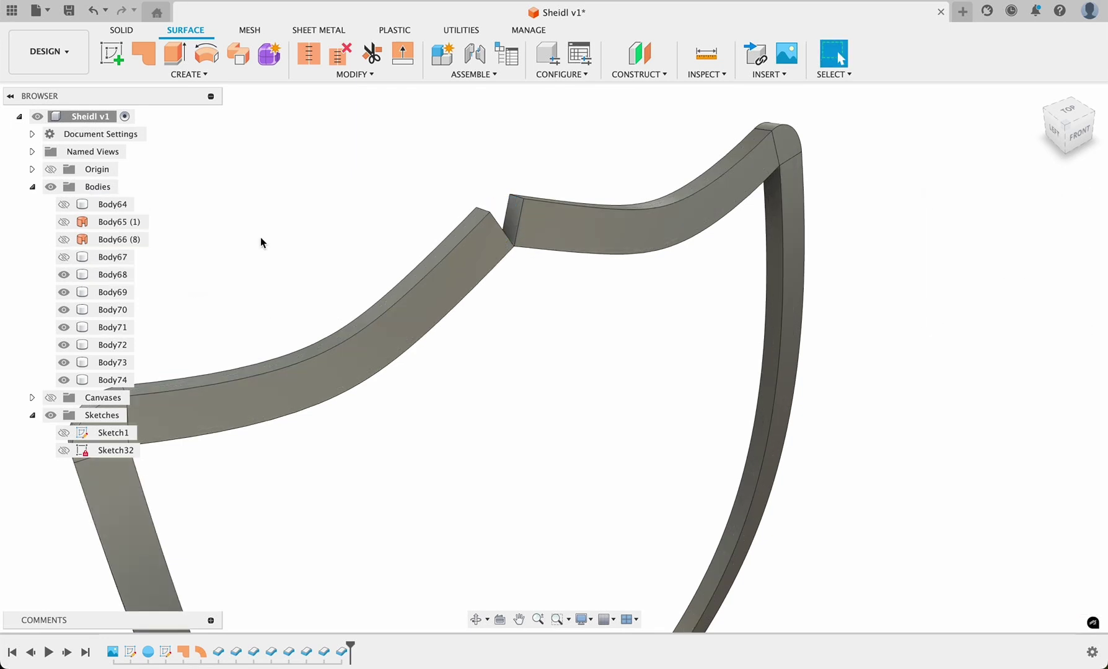
scroll(290, 245, down, 5)
shift+scroll(290, 244, right, 5)
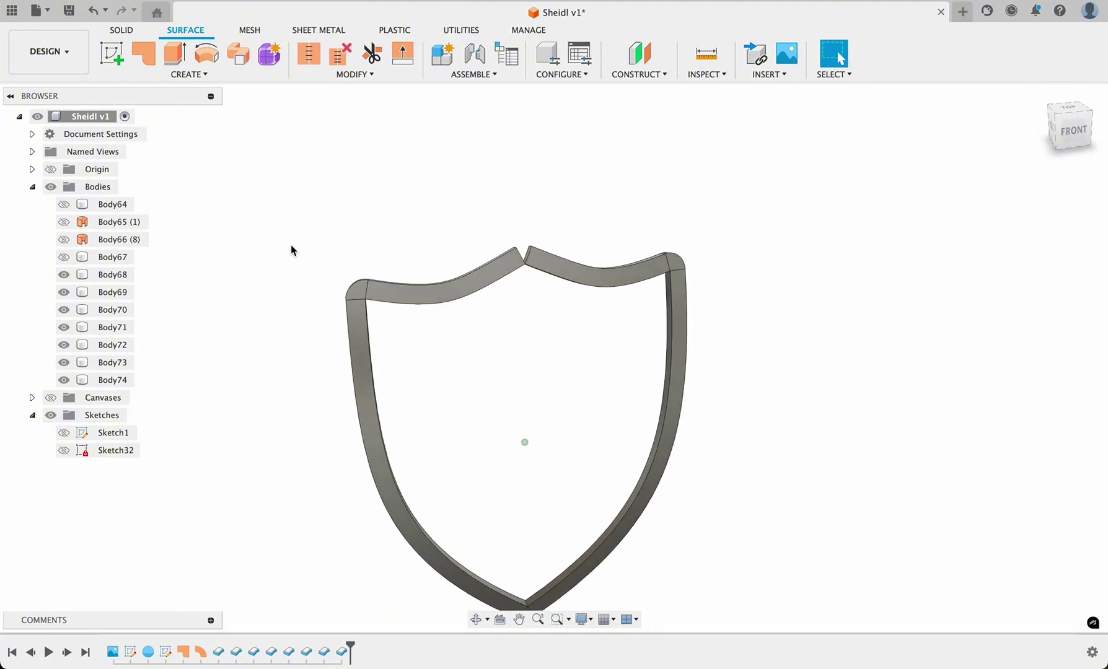
shift+scroll(291, 245, left, 10)
shift+scroll(290, 245, right, 10)
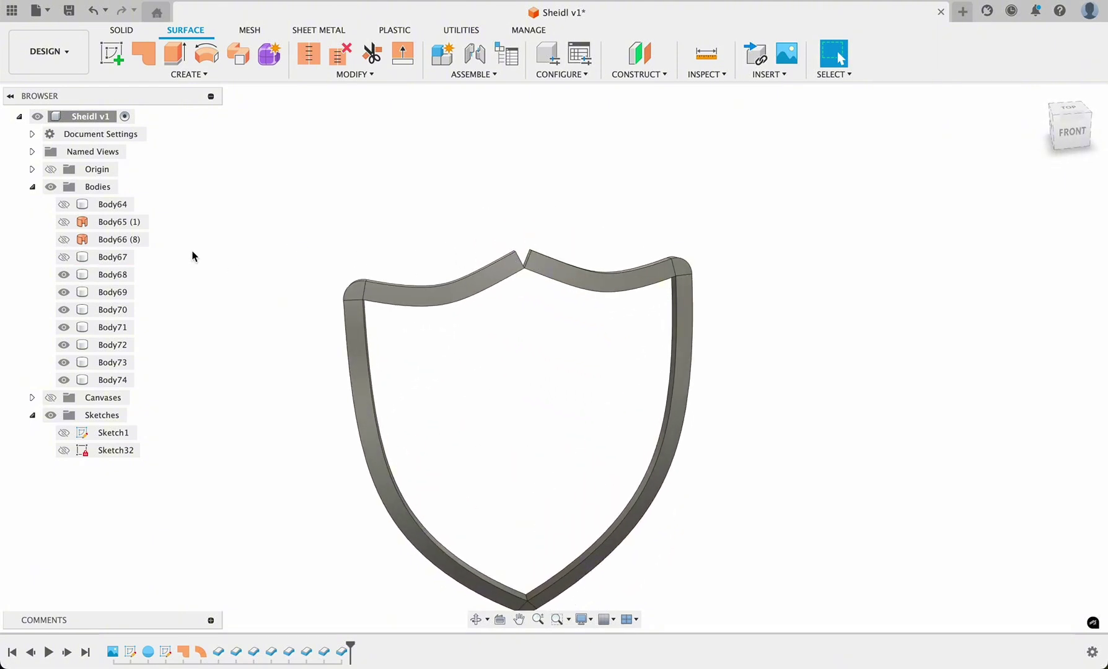
Step: Check the solid face Body67 by toggling its visibility, leave it hidden, and switch to the solid modeling tools
click(64, 257)
click(64, 257)
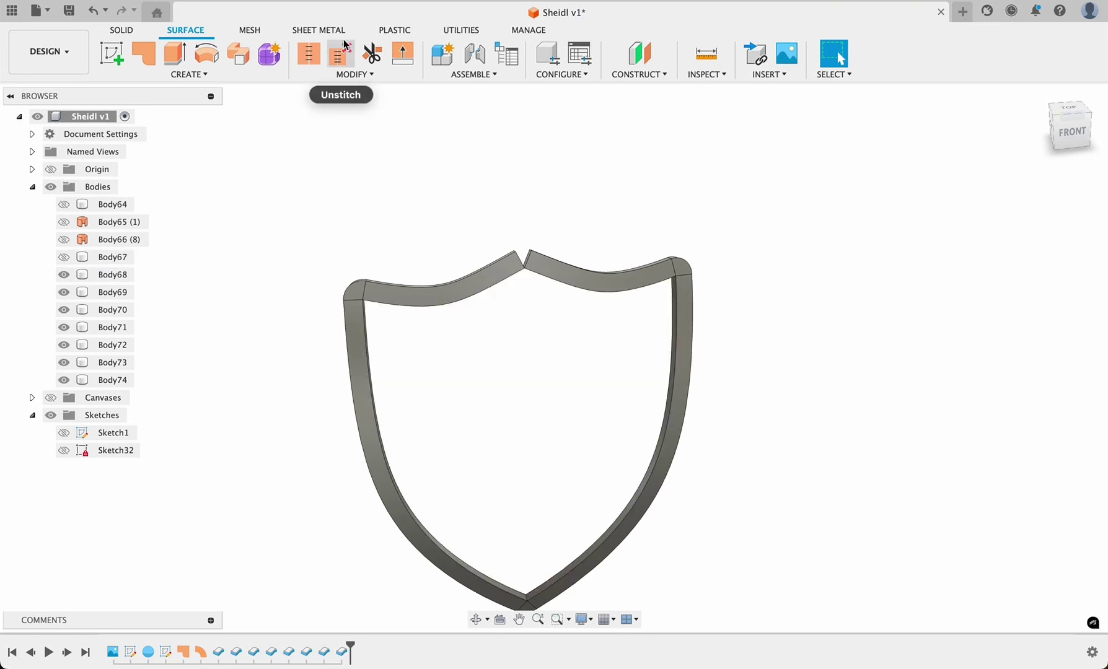
click(135, 31)
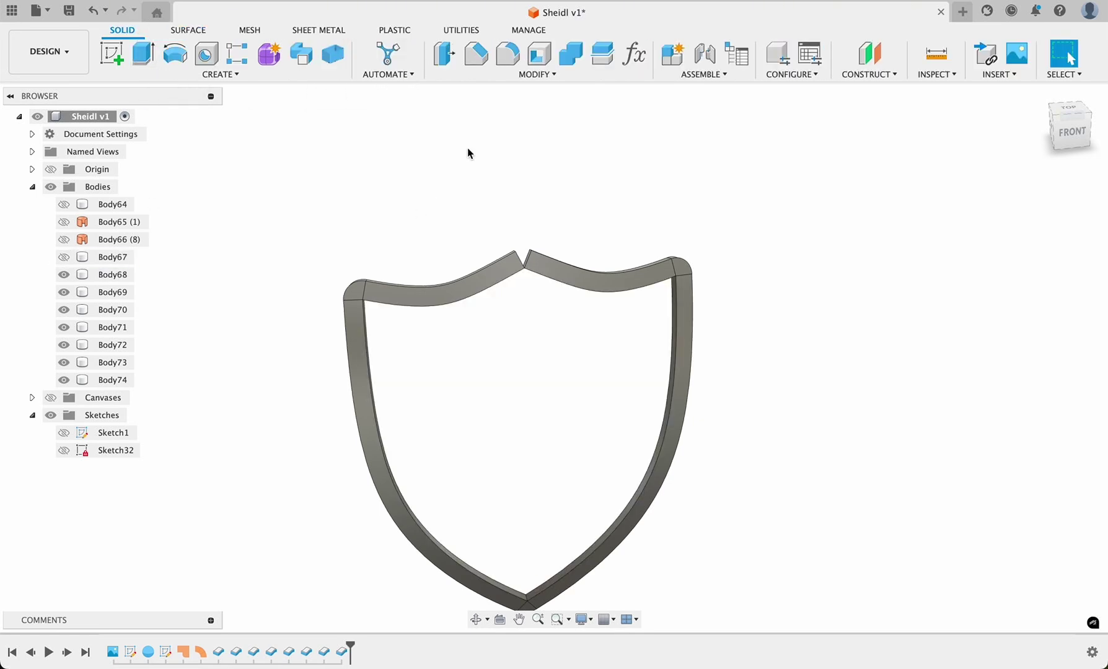
Step: Combine the seven solid rim segments Body68 to Body74 into one body with the Join operation
click(570, 55)
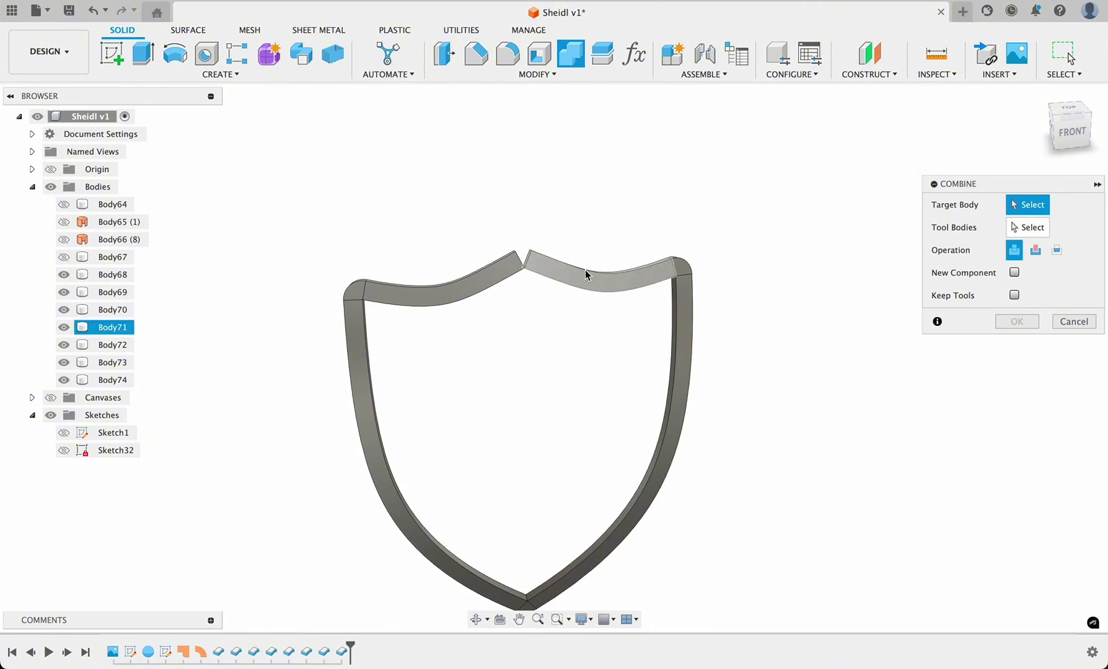
click(91, 280)
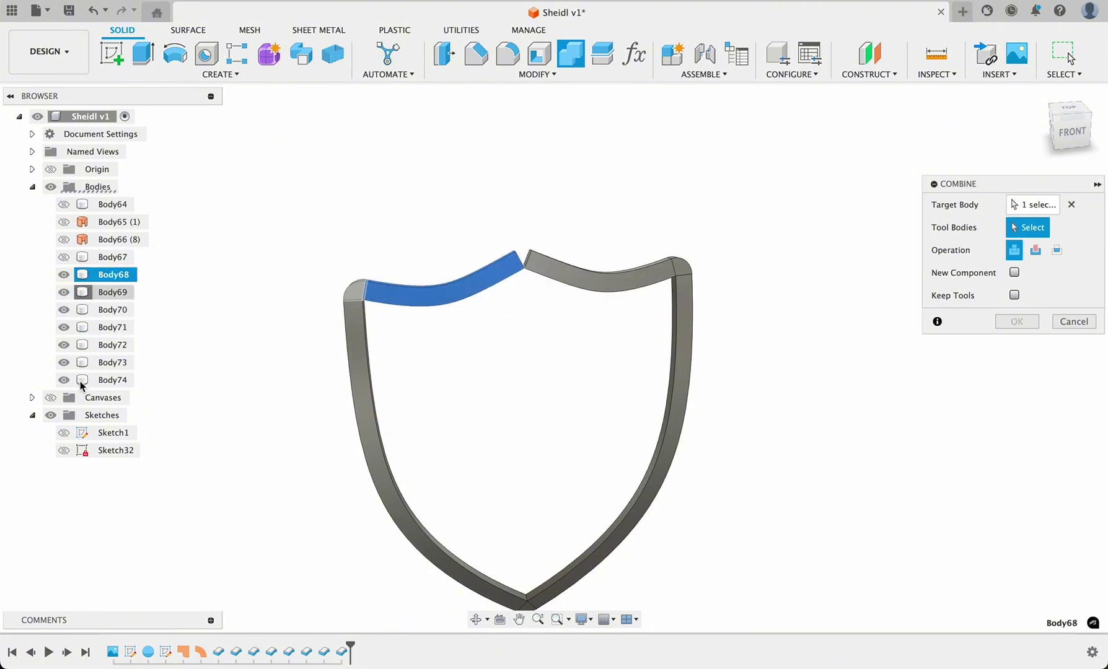
click(83, 293)
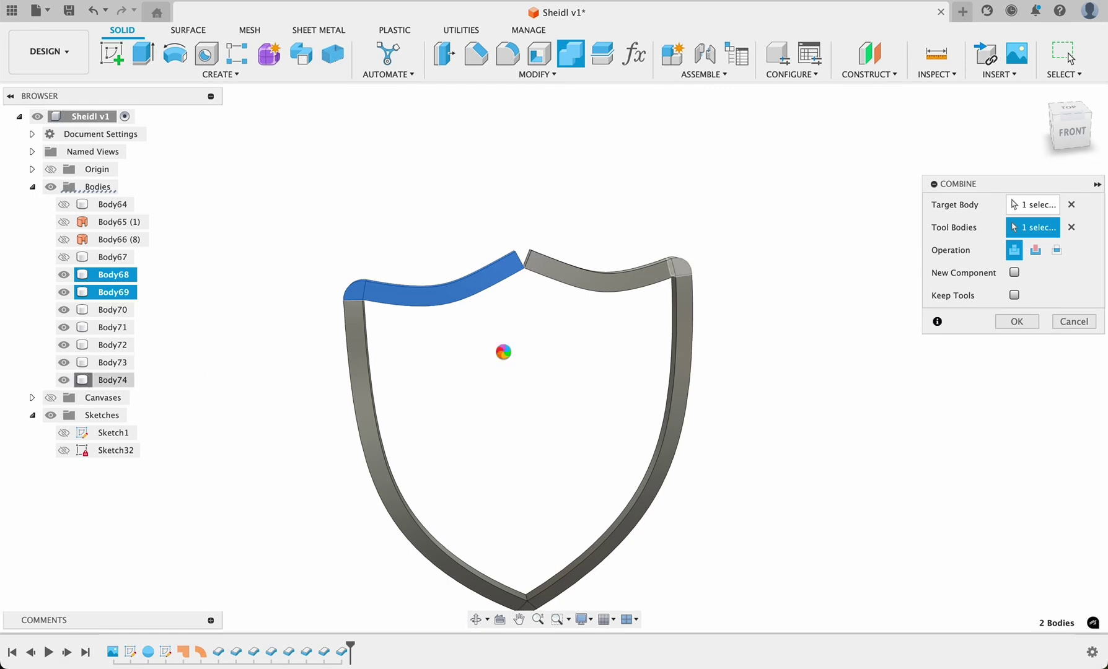
key(super+a)
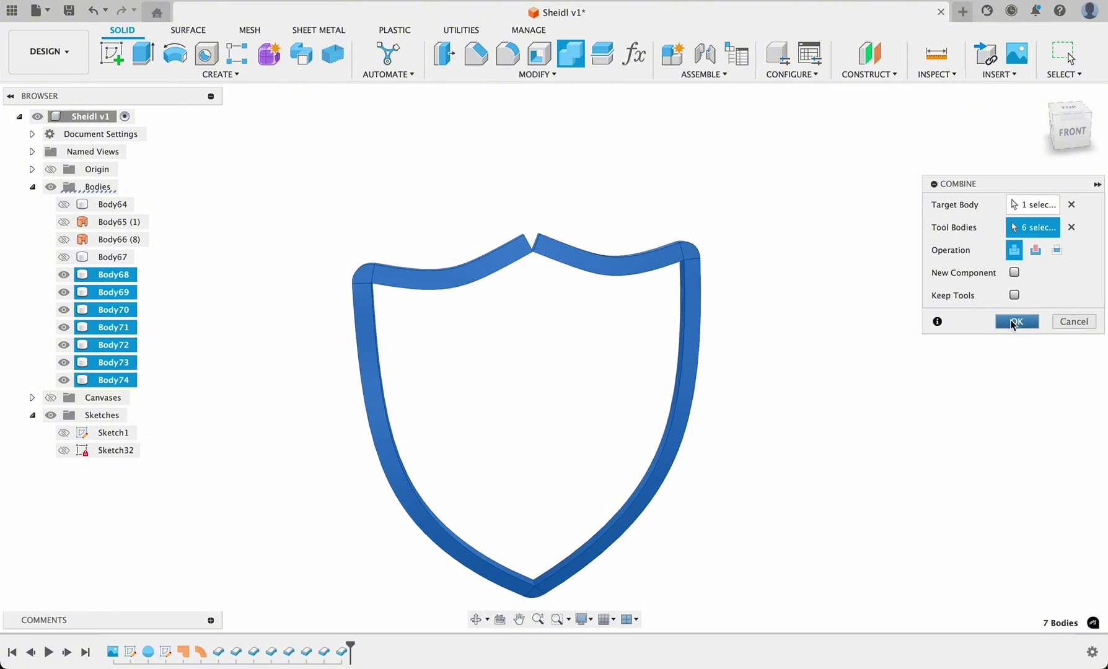
shift+scroll(499, 301, up, 5)
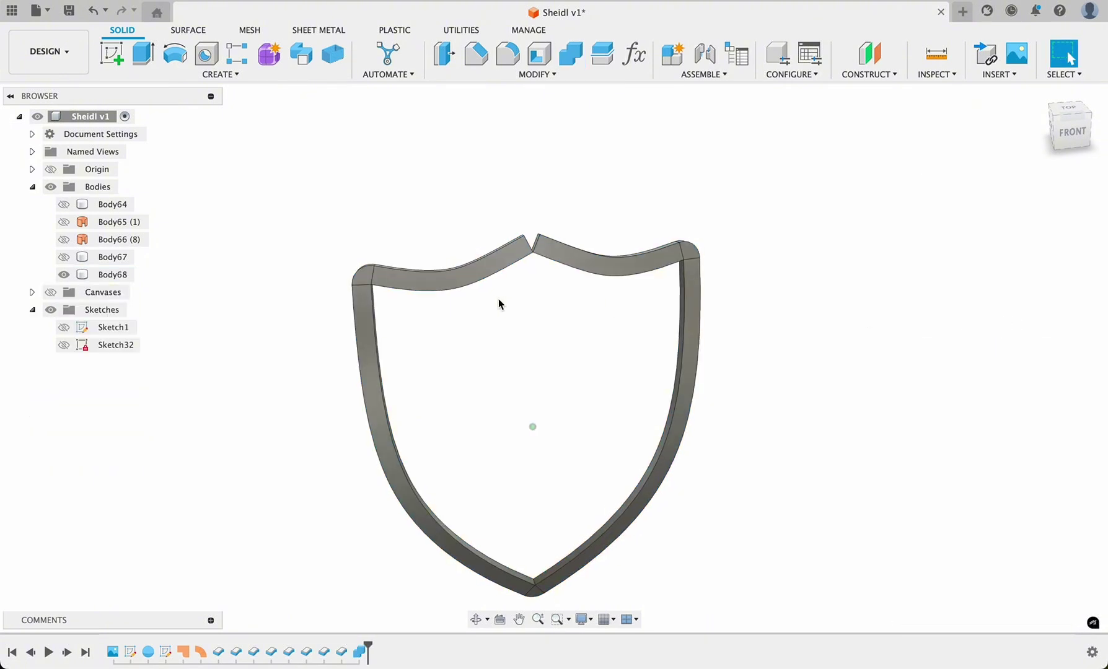
Step: Set up a Loft between the two rim end faces at the top peak gap, with Tangent (G1) continuity on the first profile
scroll(499, 302, up, 10)
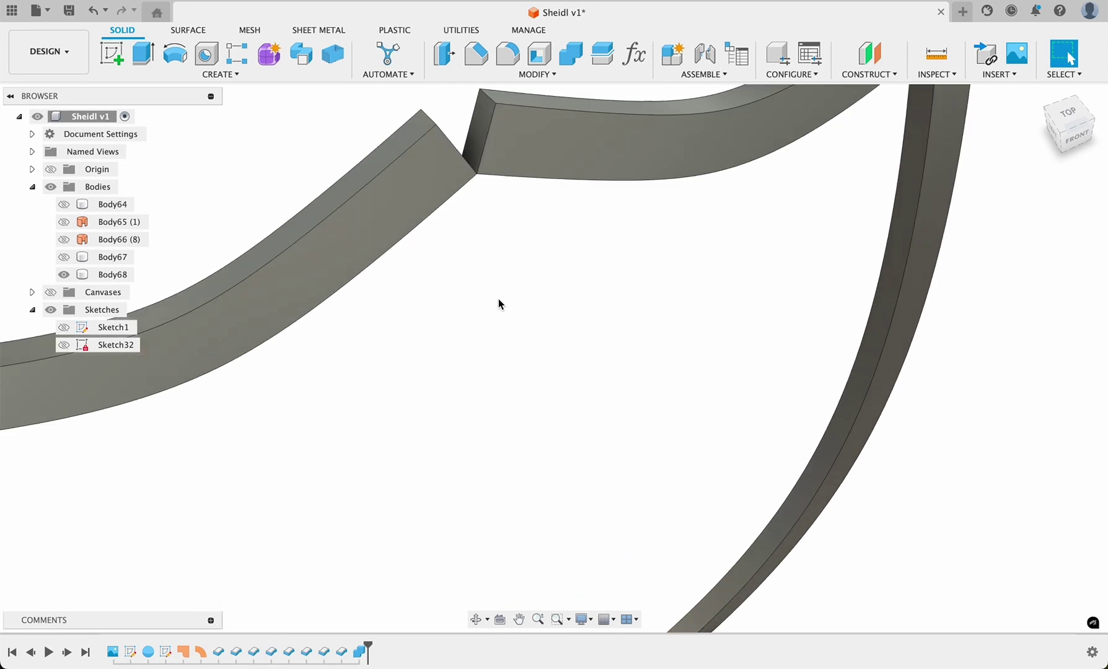
click(220, 74)
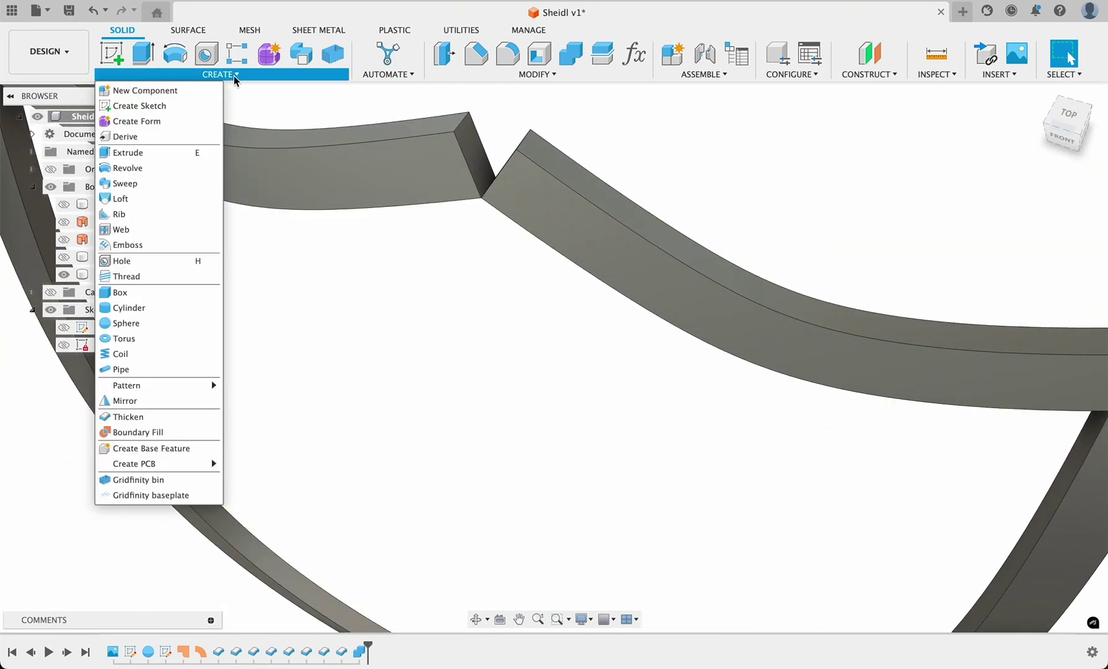
click(158, 199)
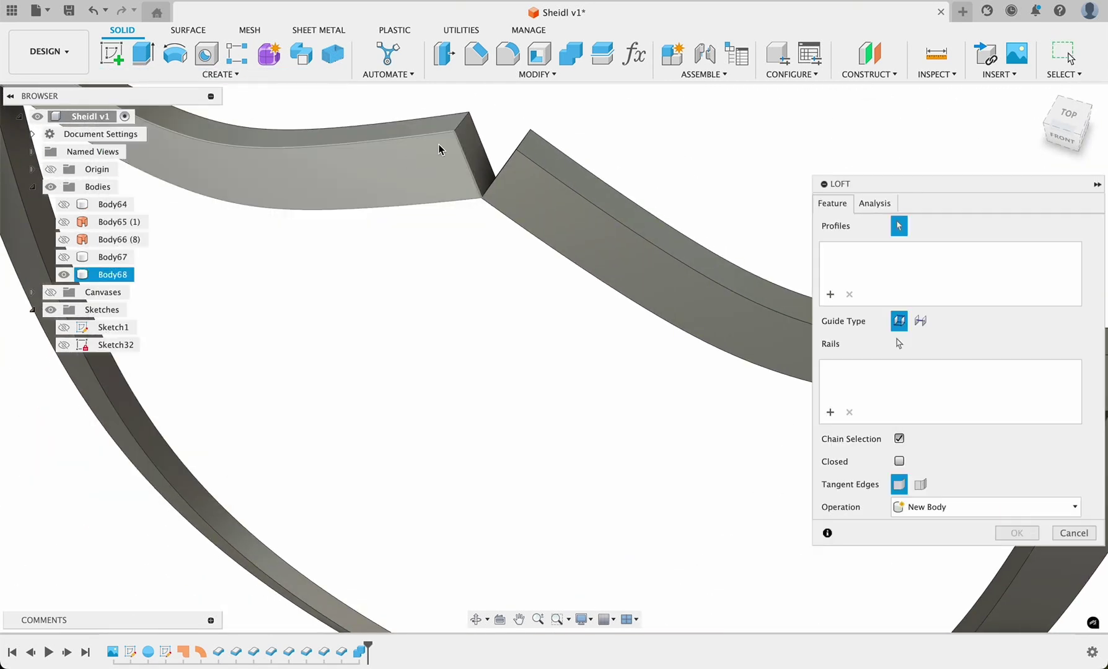
click(471, 149)
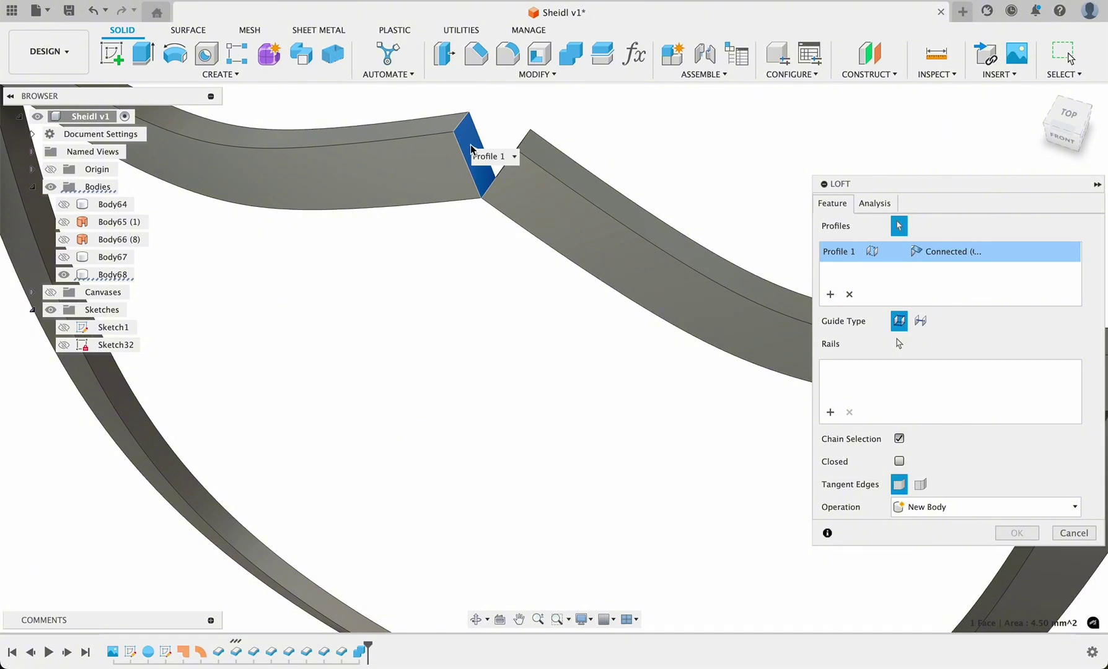
shift+scroll(498, 265, left, 10)
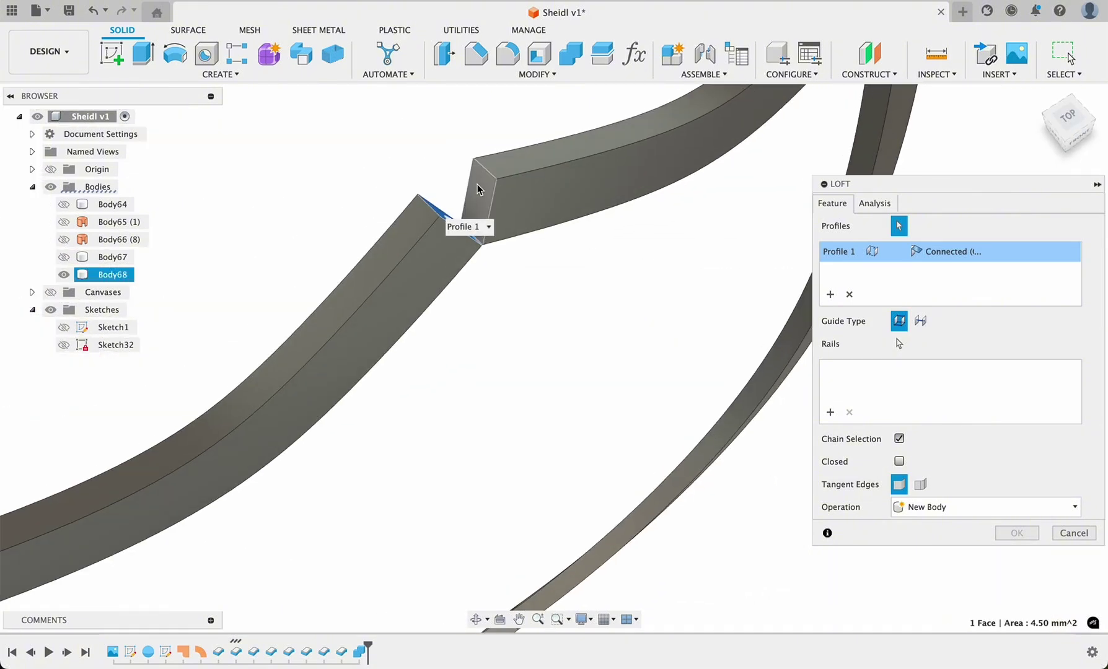
click(477, 185)
shift+scroll(555, 329, right, 10)
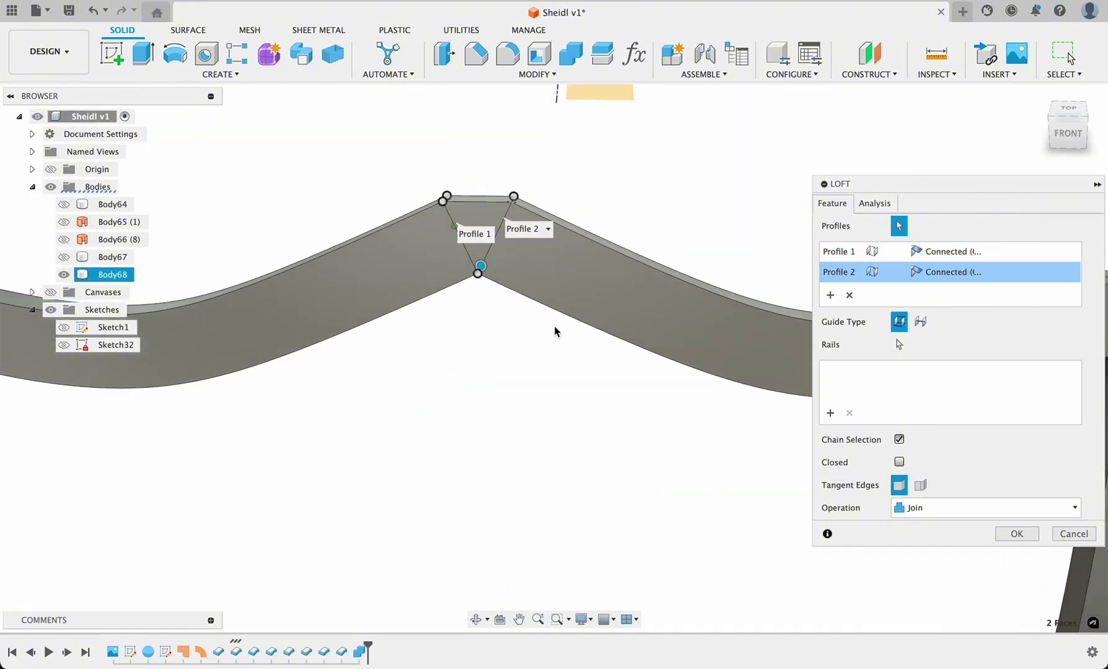
click(984, 252)
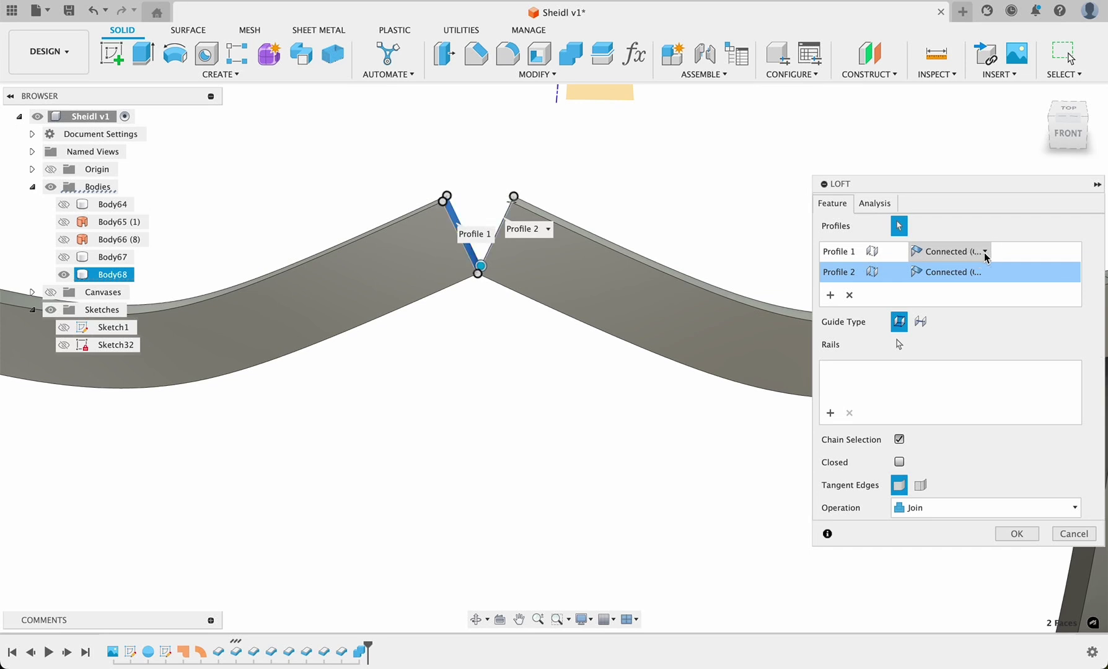
click(957, 286)
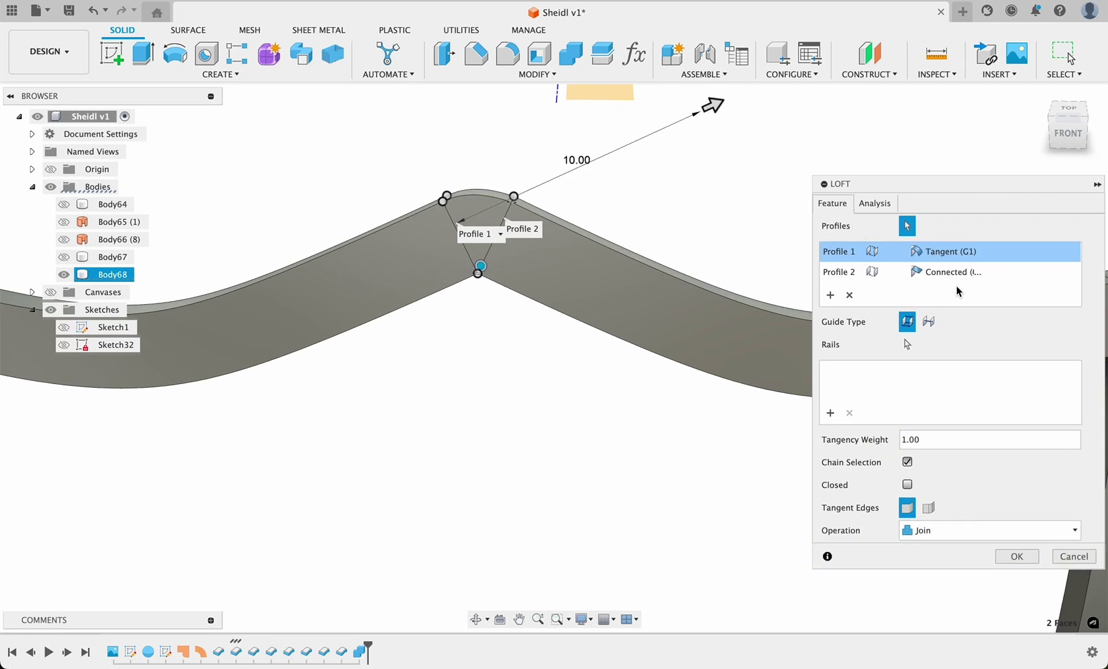
Step: Try Tangent (G1) continuity on the second loft profile and return it to Connected
click(952, 278)
click(959, 307)
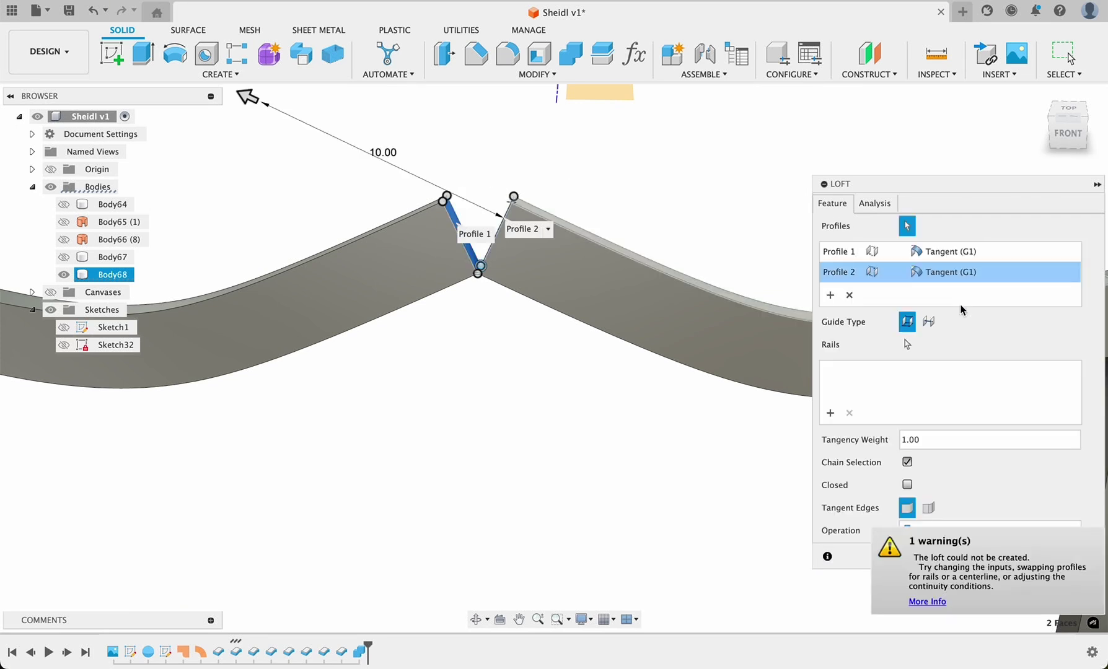
click(952, 272)
click(942, 292)
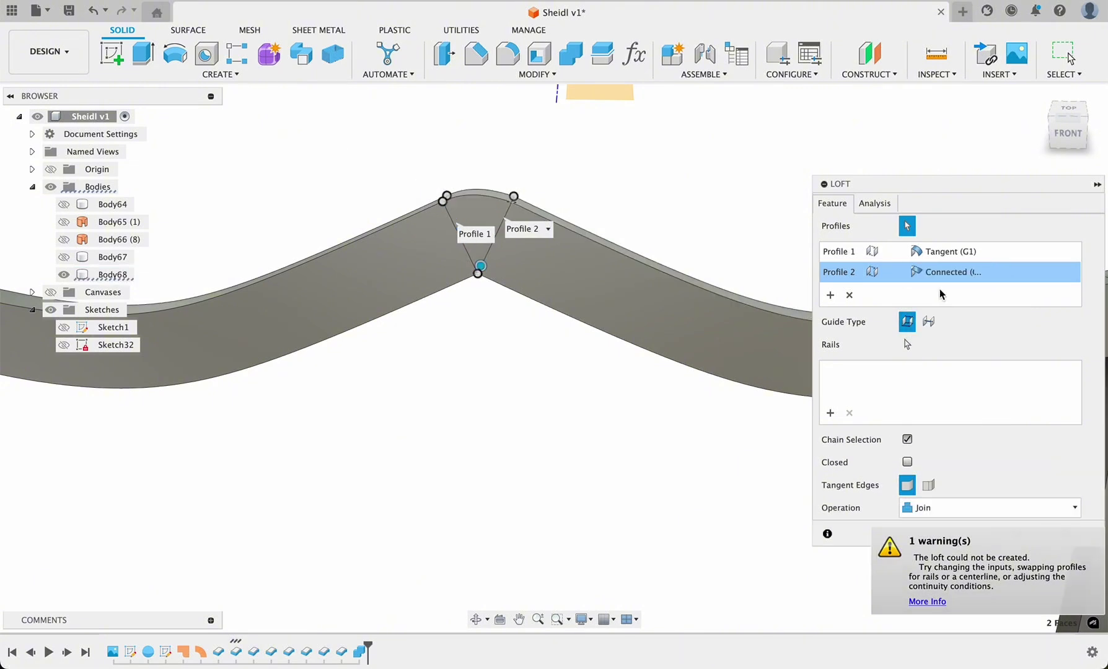
Step: Complete the loft across the peak gap with the Join operation
scroll(626, 404, down, 5)
shift+scroll(625, 404, down, 3)
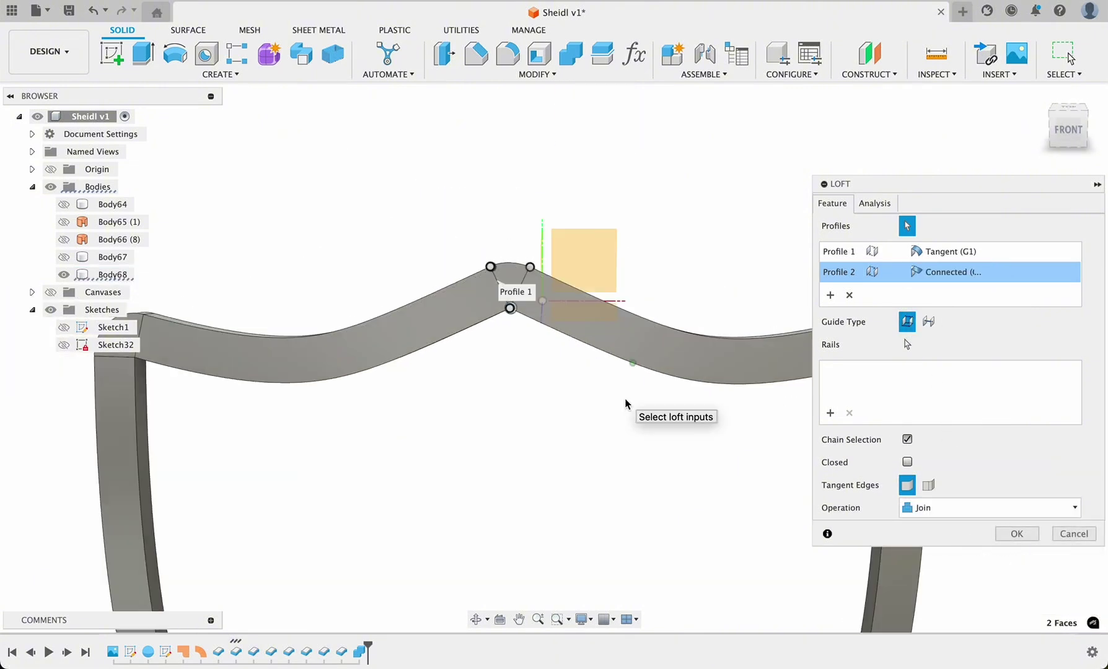
click(1016, 534)
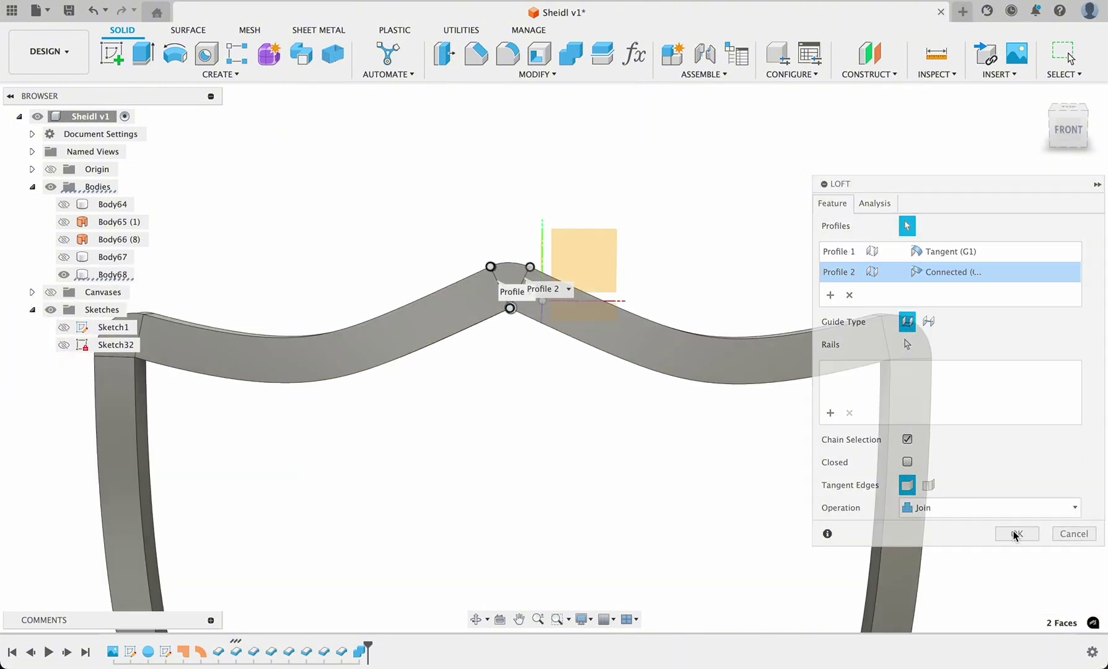
Step: Examine the closed rim and its rounded top peak from the front, the side and below
scroll(558, 404, down, 5)
scroll(558, 403, down, 3)
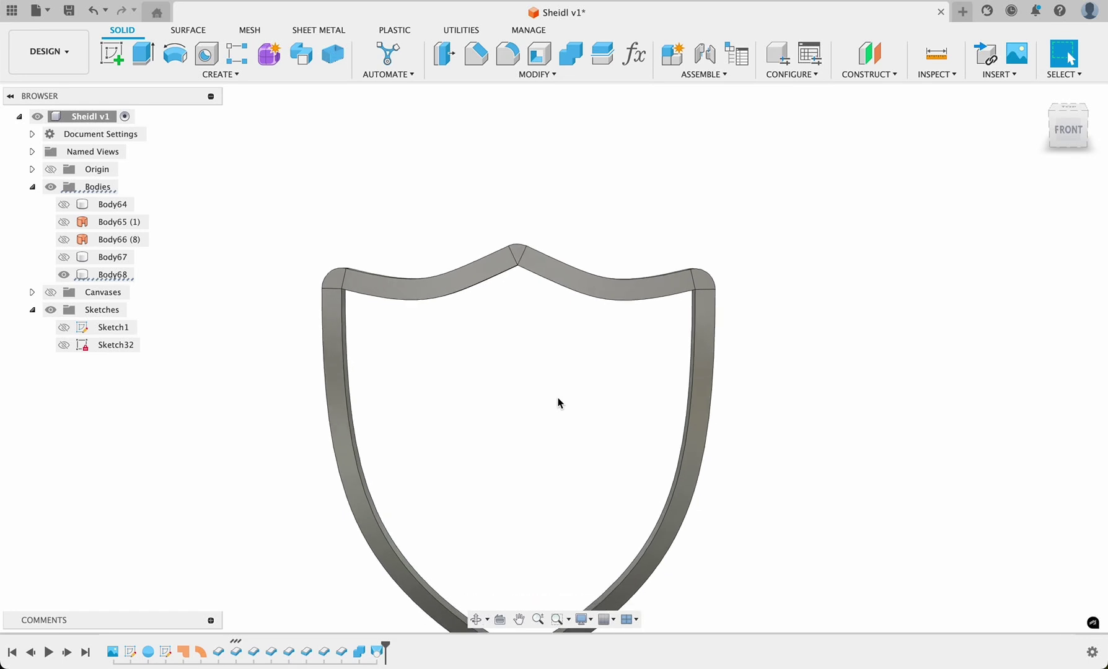
scroll(558, 404, down, 1)
shift+scroll(558, 404, left, 1)
shift+scroll(557, 398, left, 10)
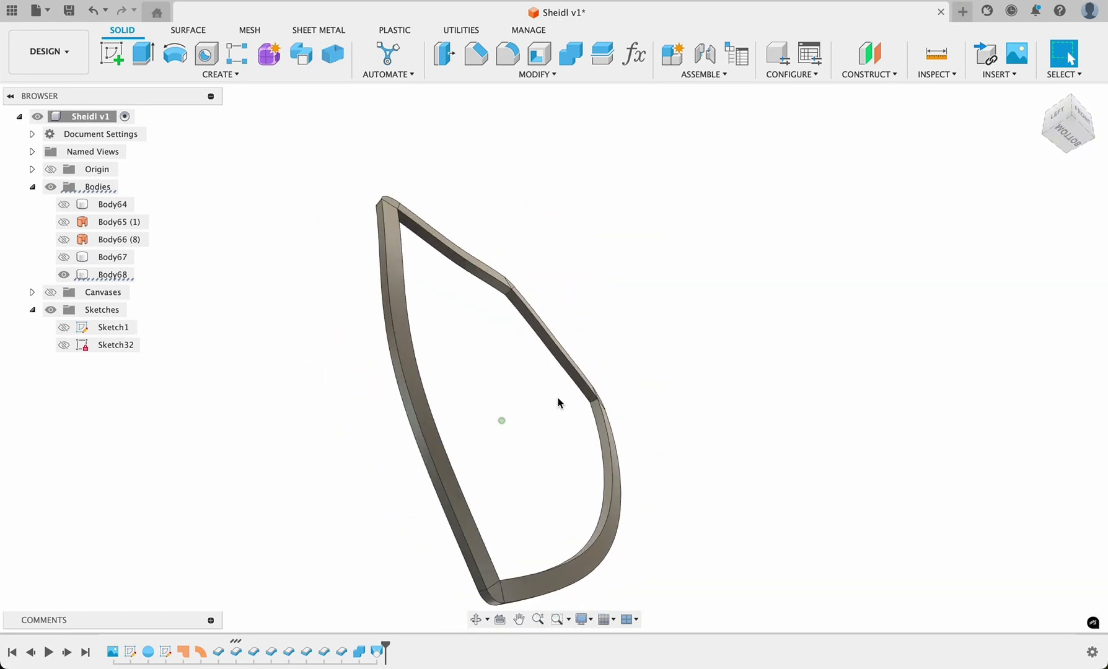
shift+scroll(558, 398, right, 7)
scroll(557, 398, down, 2)
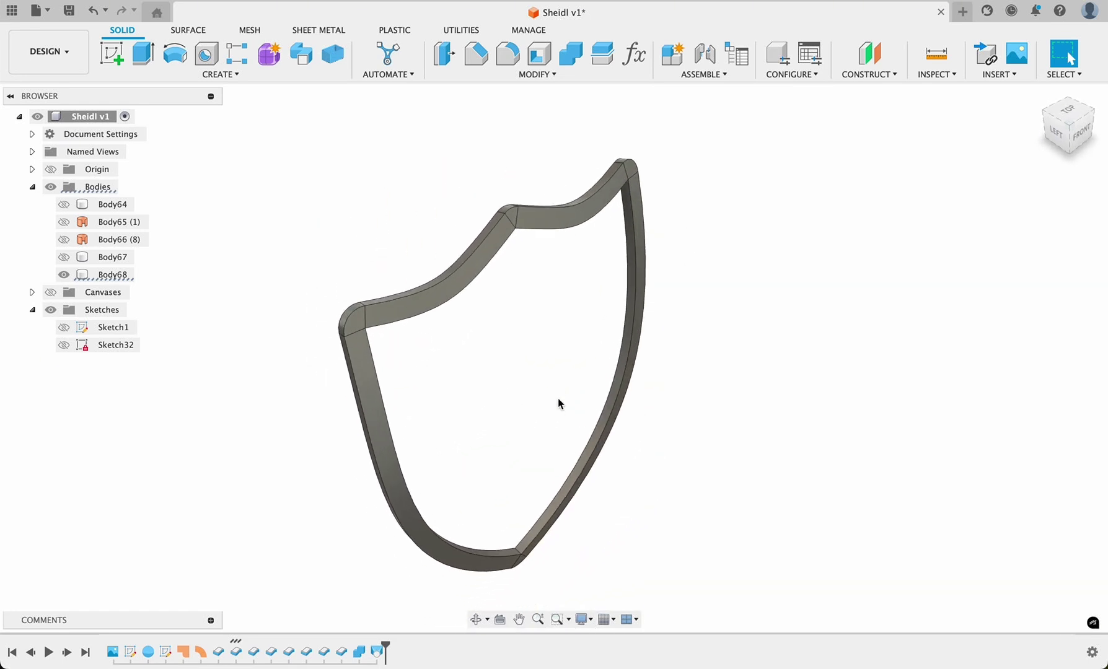
shift+scroll(558, 398, left, 4)
click(524, 347)
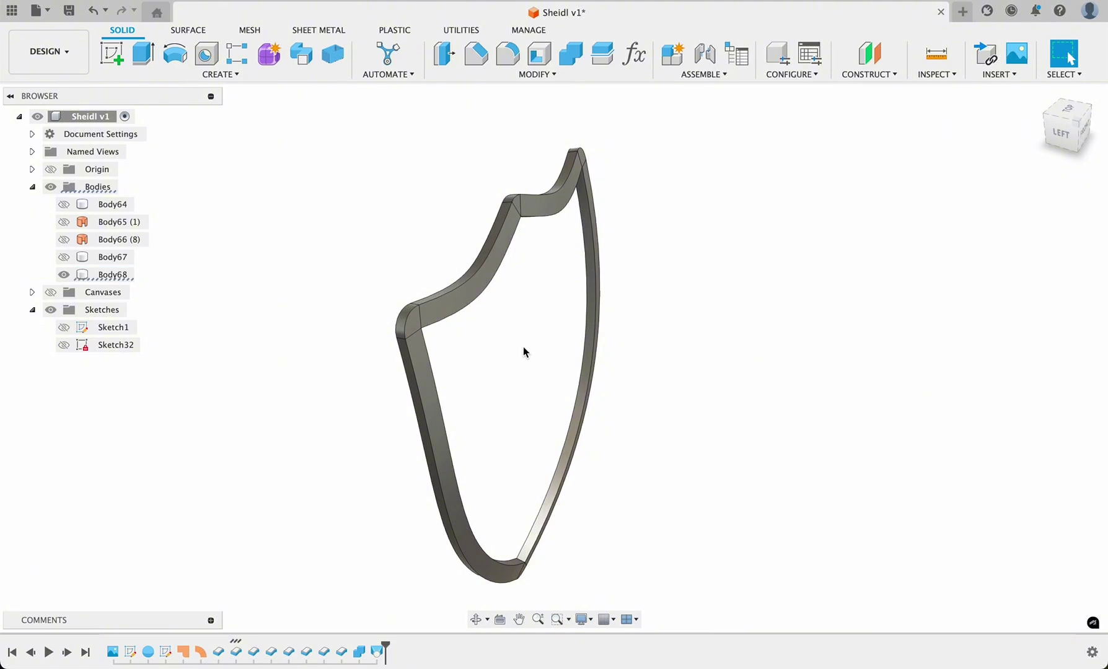
shift+scroll(523, 346, right, 5)
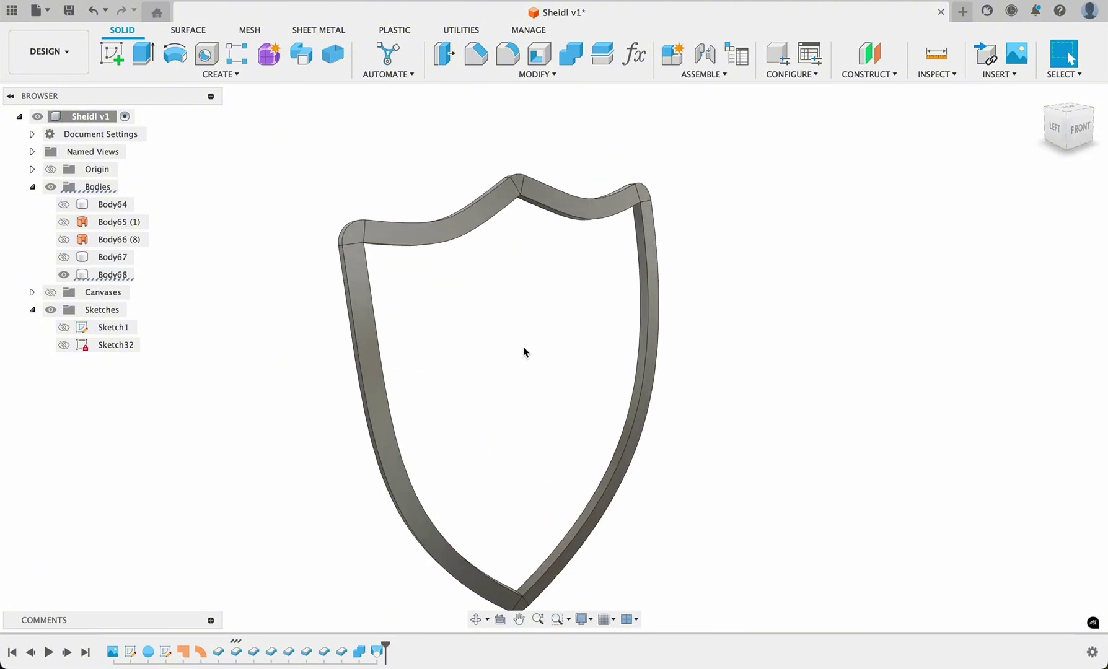
Step: Show the solid face Body67 and combine it with the rim body using the Join operation
click(63, 256)
shift+scroll(279, 373, right, 10)
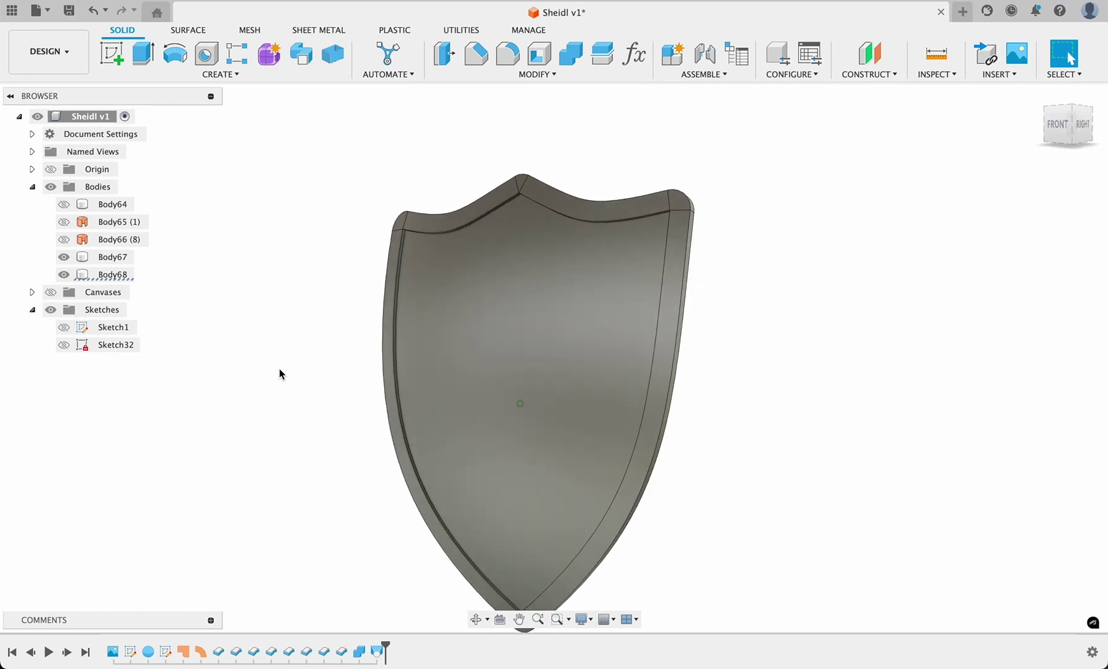
click(570, 54)
click(493, 368)
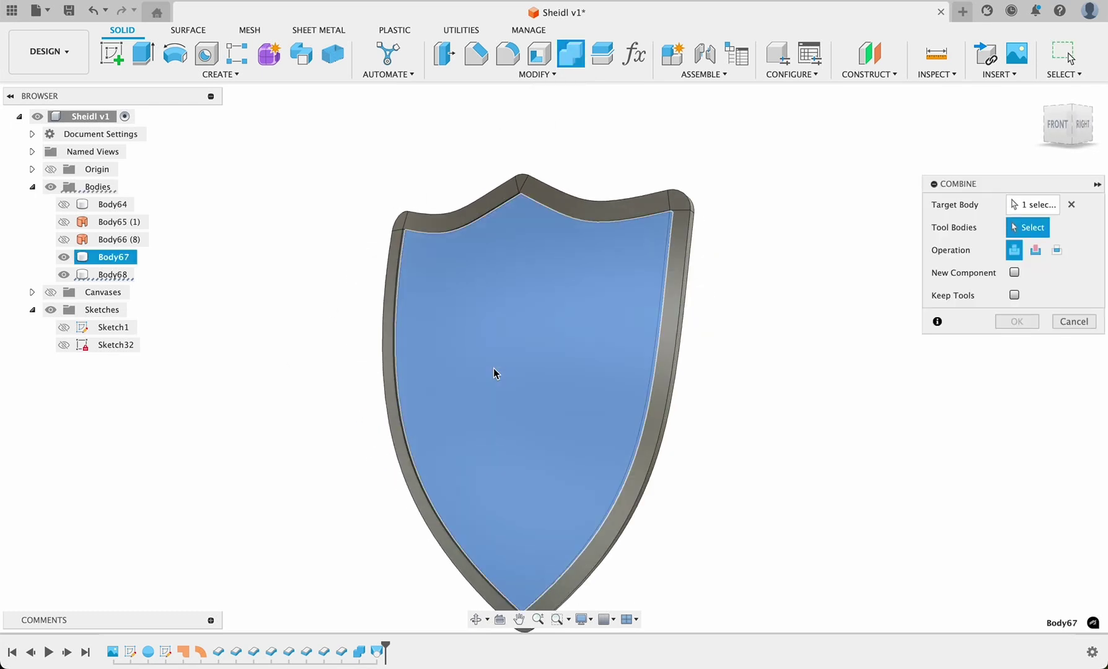
click(562, 195)
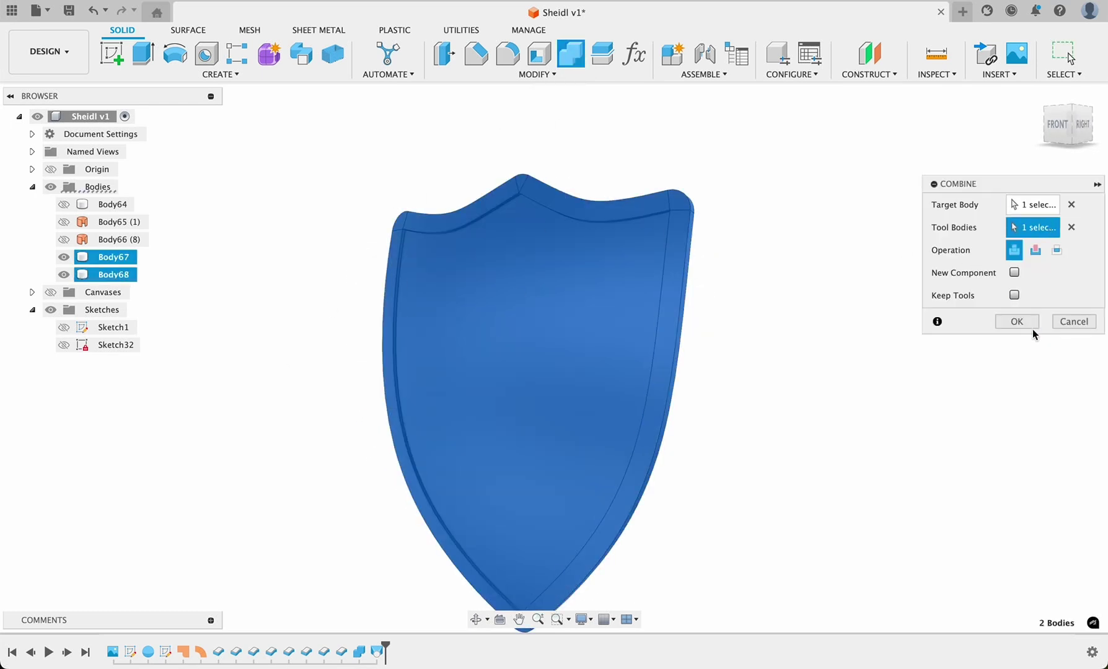
click(1022, 322)
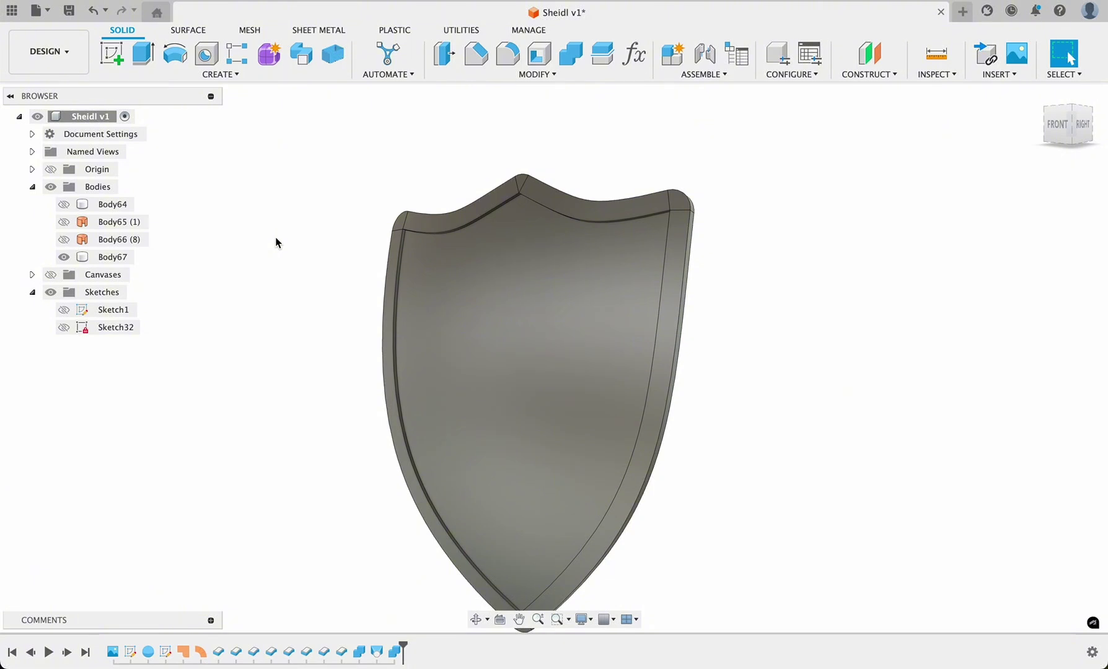
Step: Check the sphere Body64 against the shield by toggling its visibility, and examine the joined shield from the front, back and underside
click(64, 203)
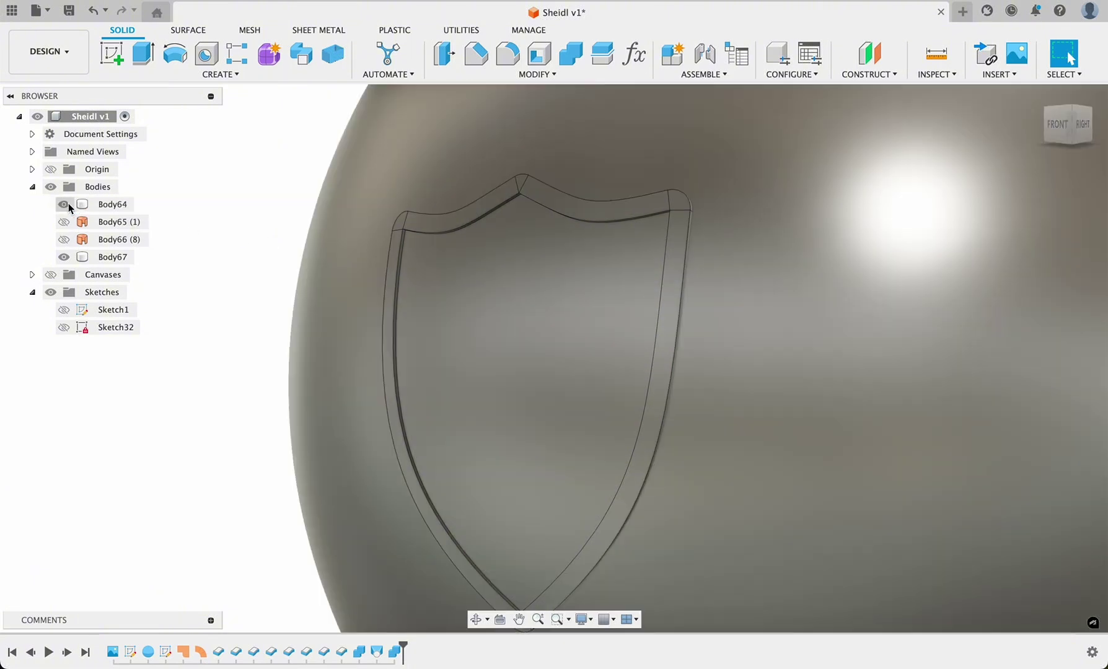
click(64, 204)
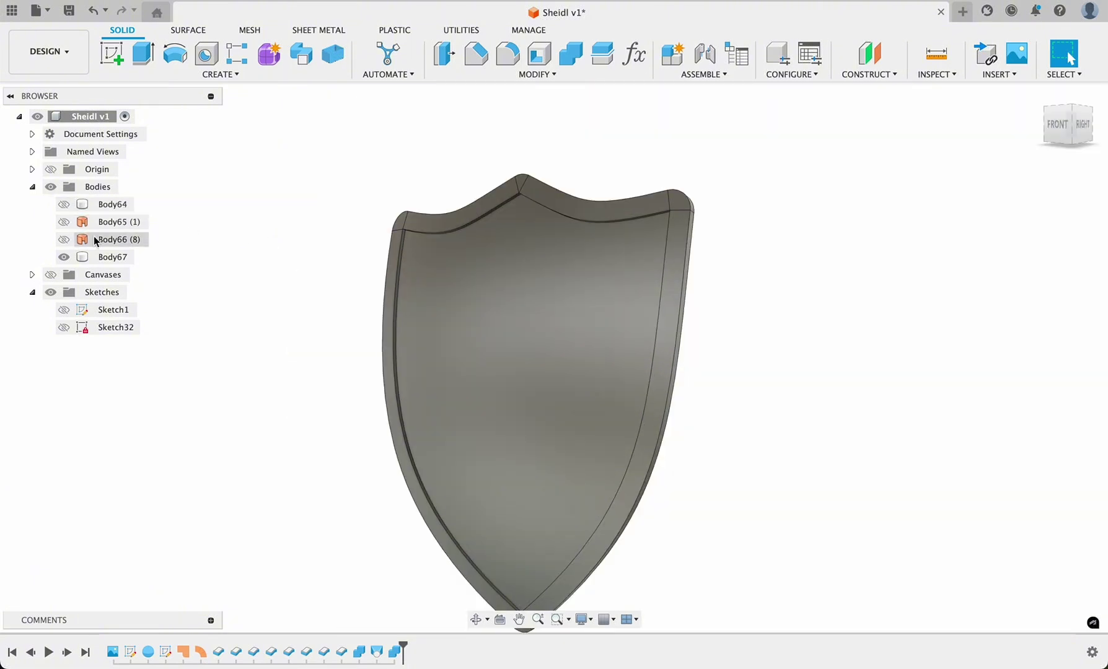
key(F6)
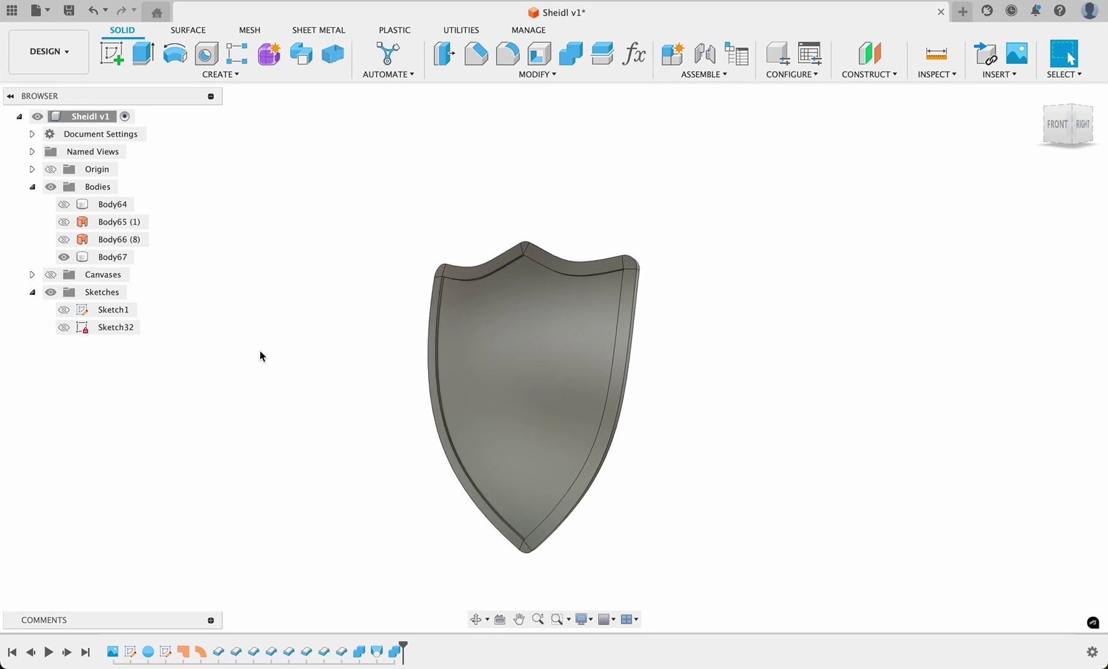
shift+scroll(259, 350, right, 10)
shift+scroll(260, 351, left, 10)
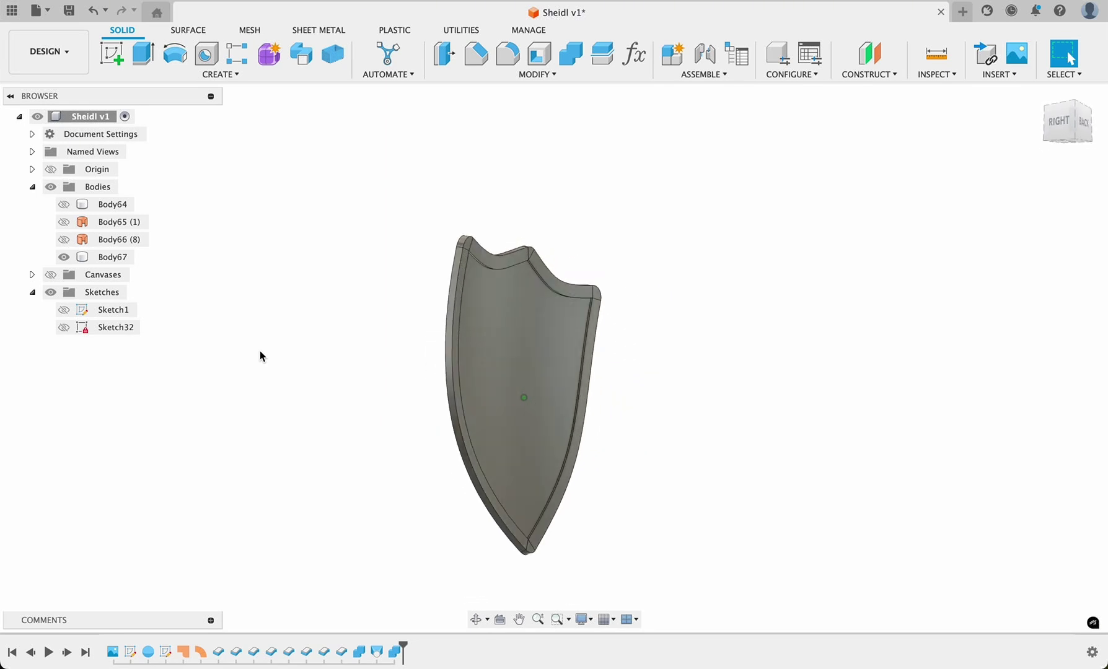
shift+scroll(259, 351, down, 15)
shift+scroll(259, 351, up, 15)
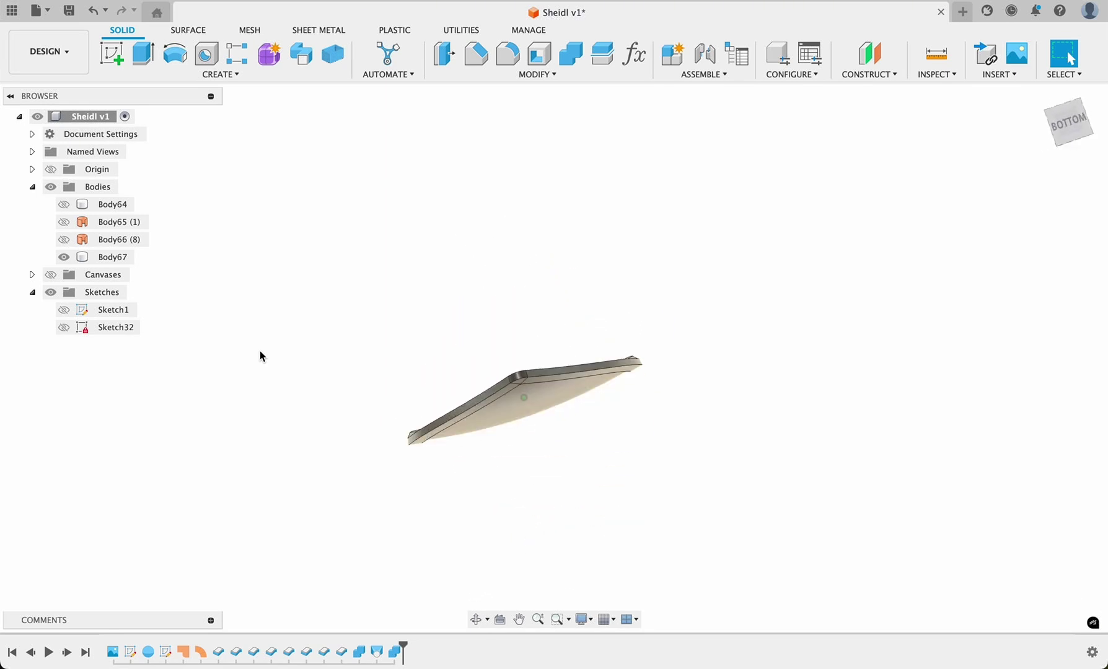
shift+scroll(259, 351, left, 5)
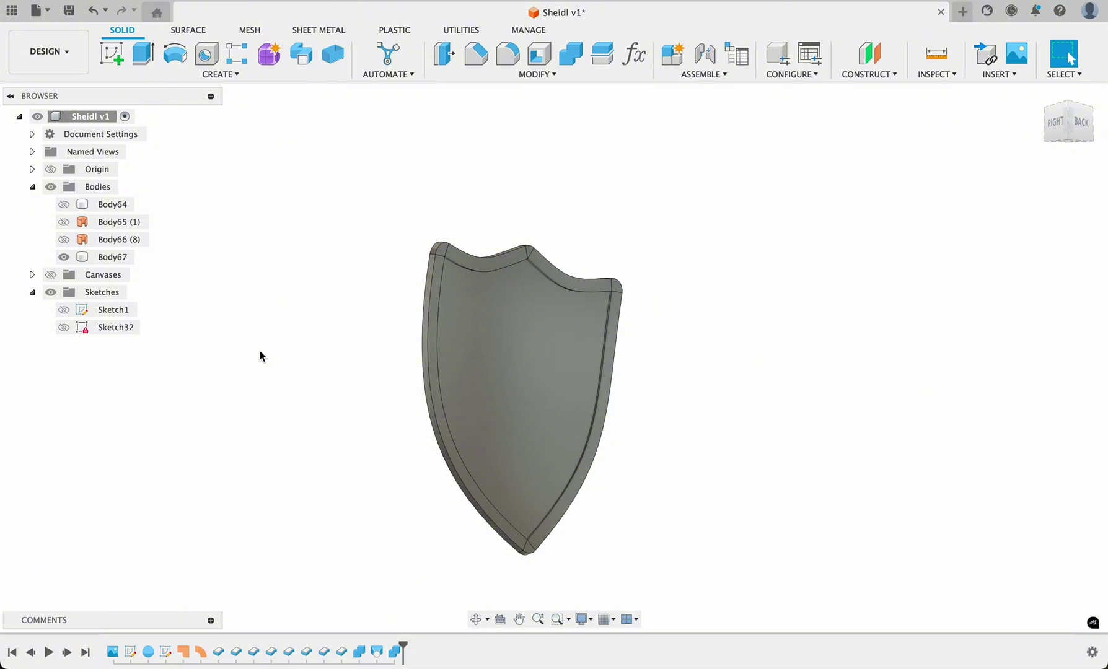
shift+scroll(260, 351, left, 15)
shift+scroll(259, 350, up, 5)
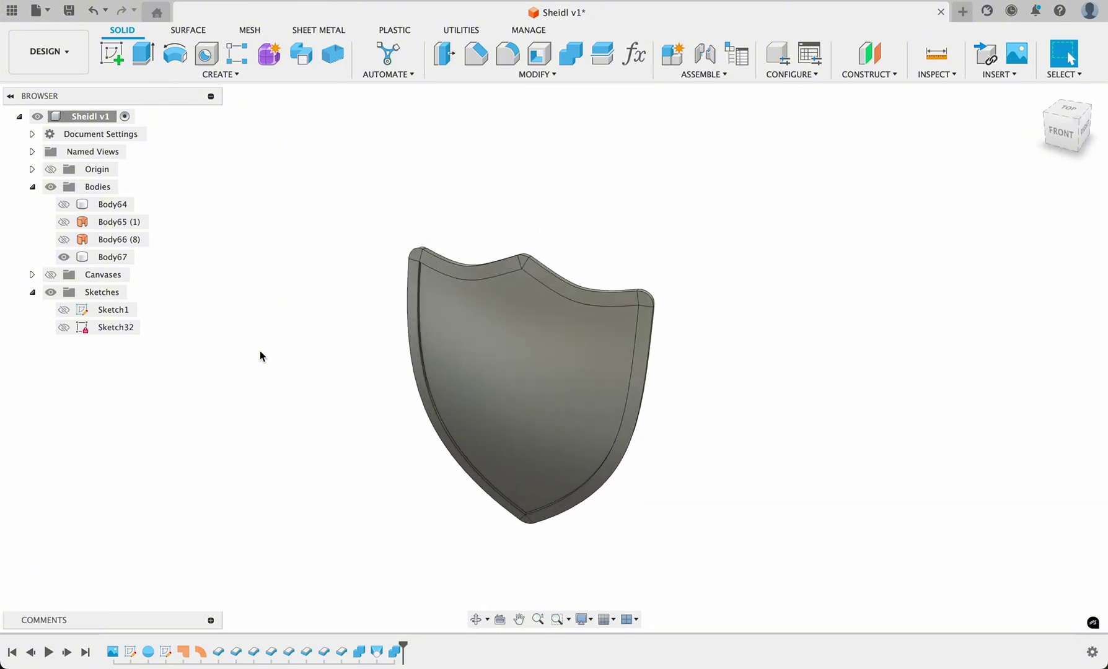
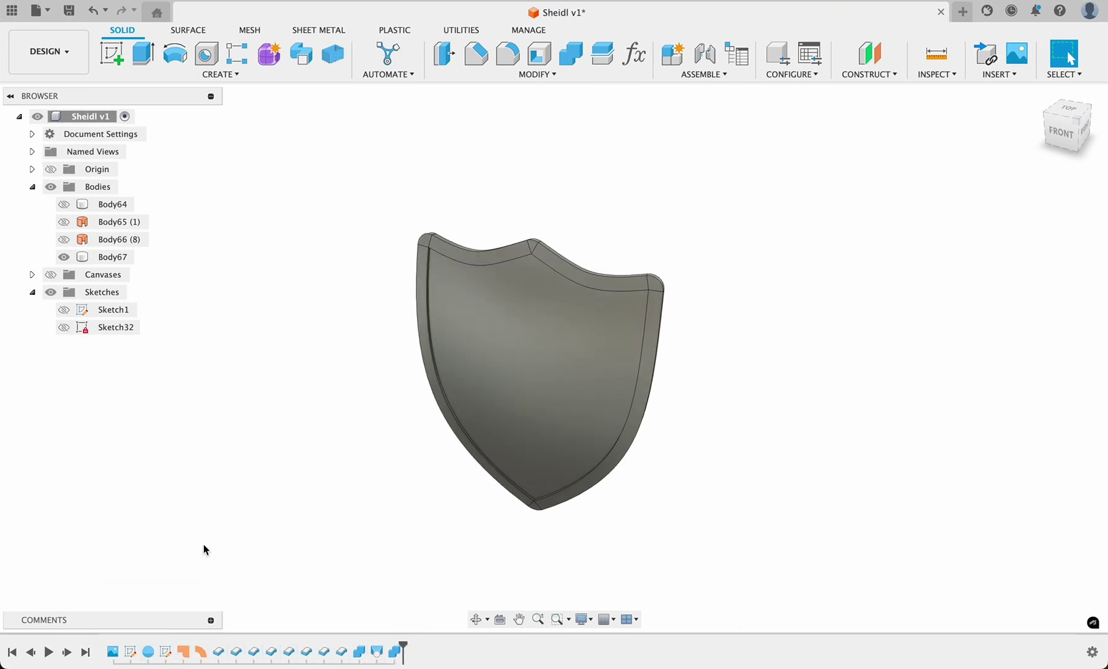
shift+scroll(203, 544, left, 5)
shift+scroll(204, 545, up, 2)
click(219, 75)
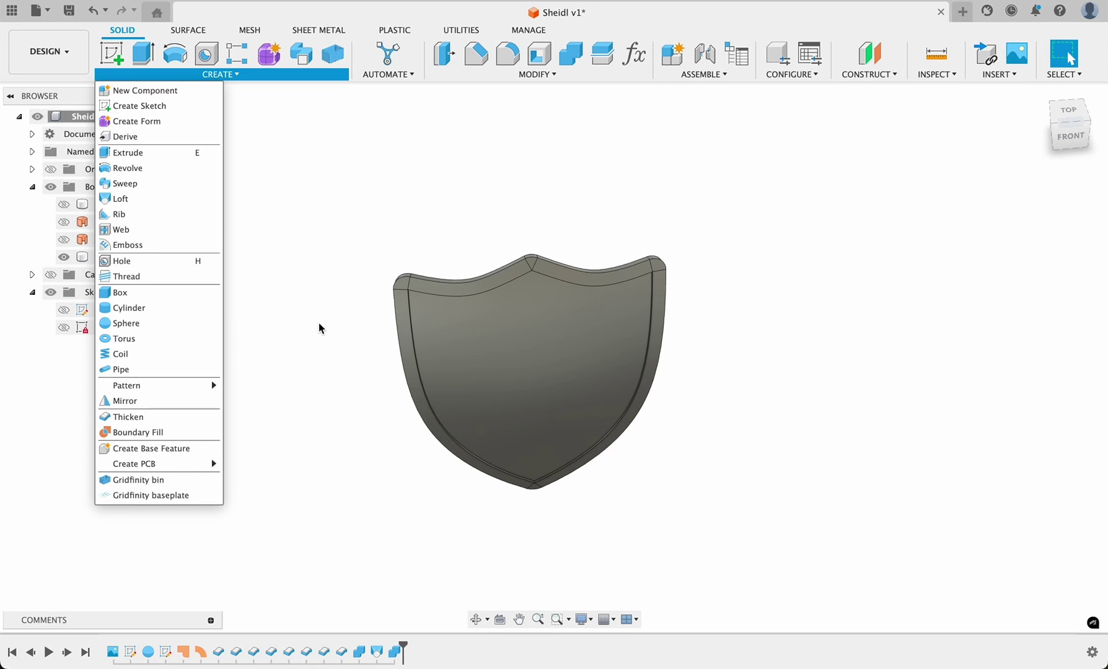
scroll(319, 323, down, 3)
click(318, 323)
shift+scroll(318, 324, left, 4)
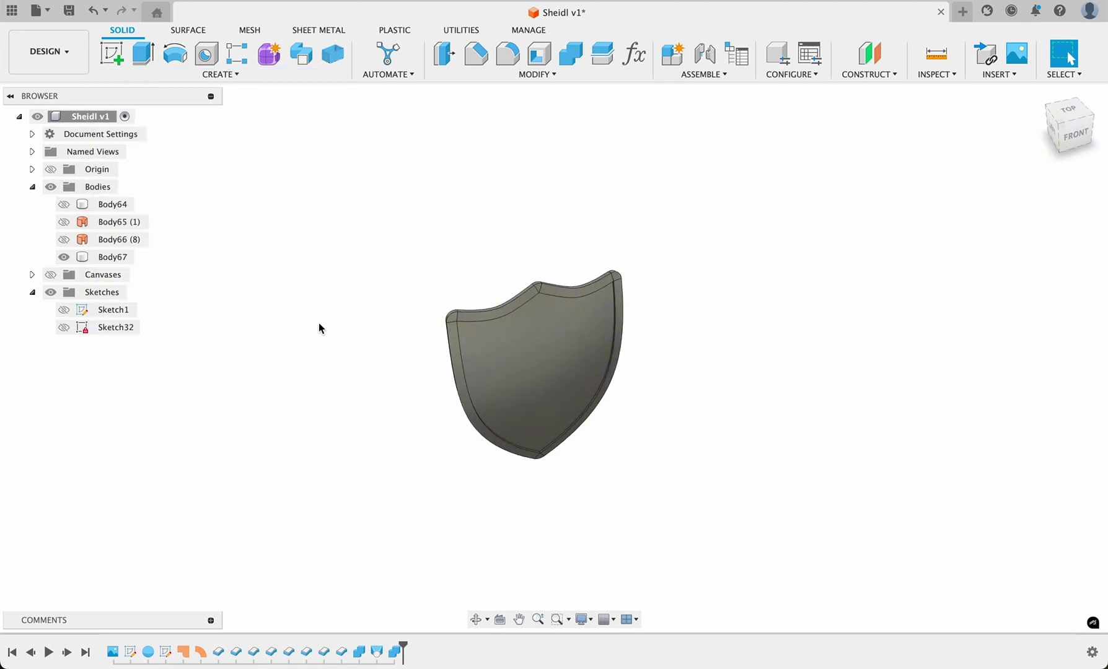
click(872, 52)
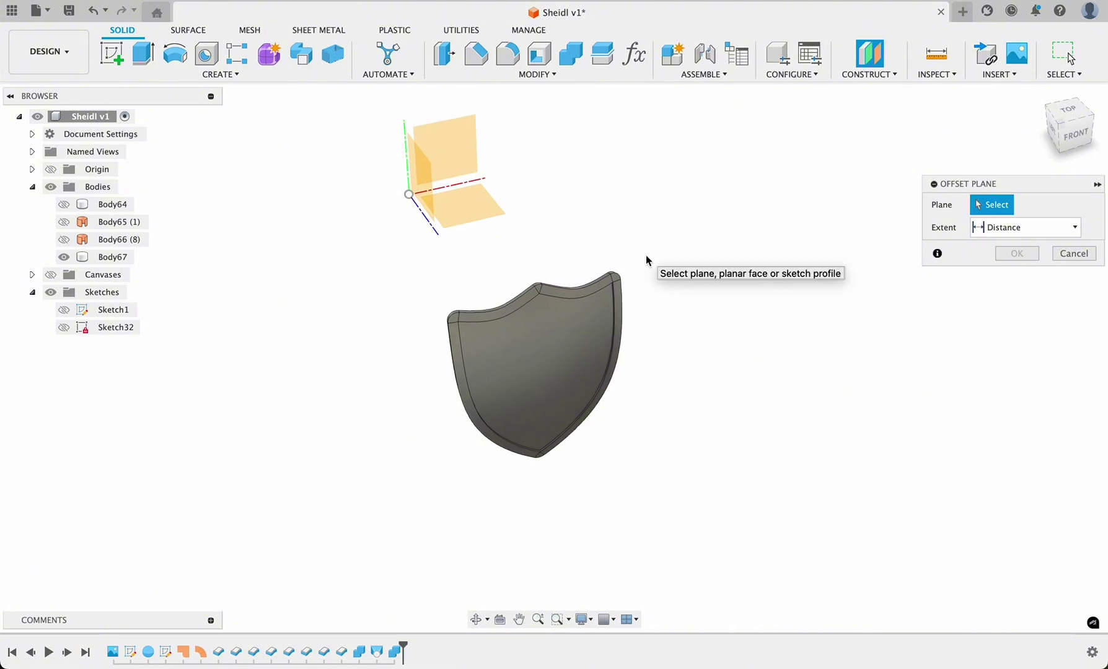
click(1073, 252)
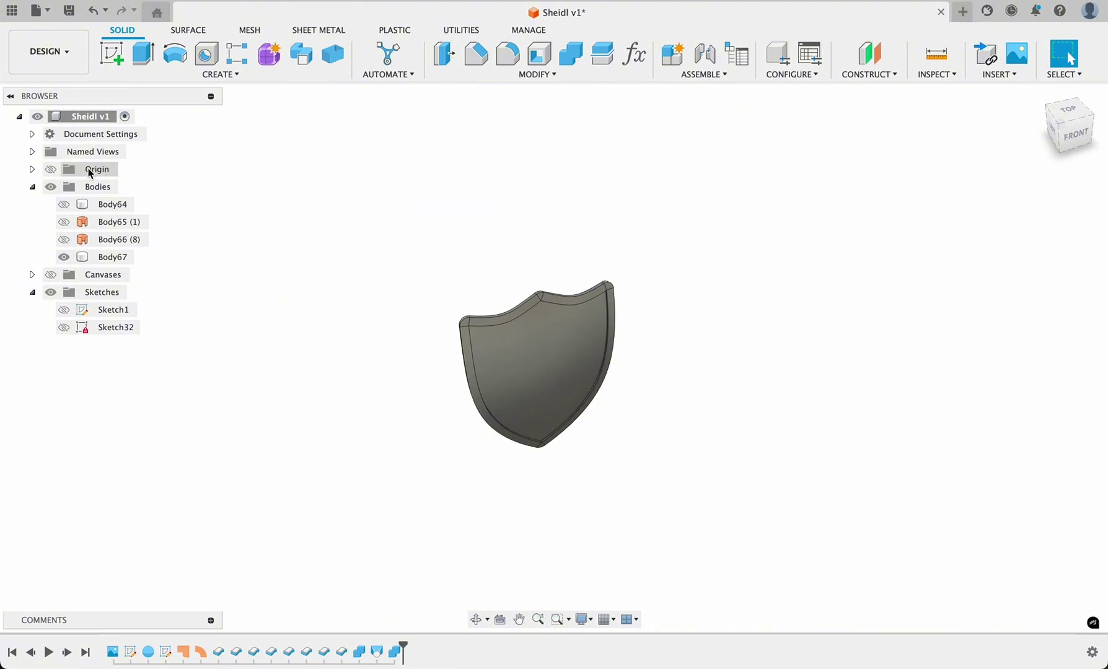
Step: Start a sketch on the front origin plane and hide the shield Body67
click(51, 169)
click(111, 54)
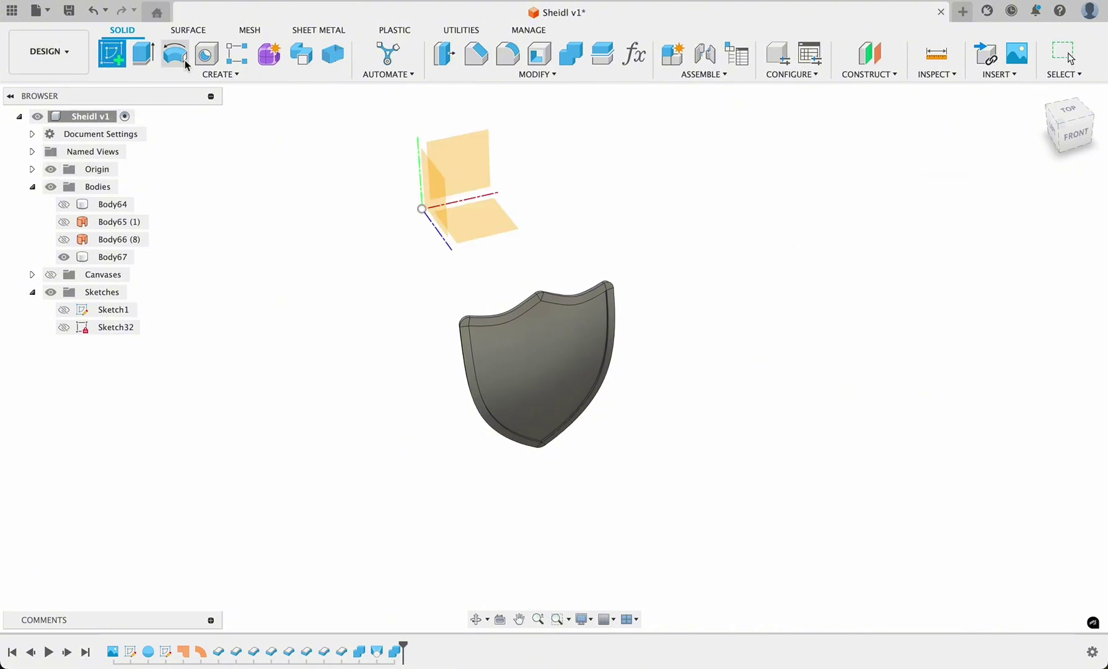
click(464, 166)
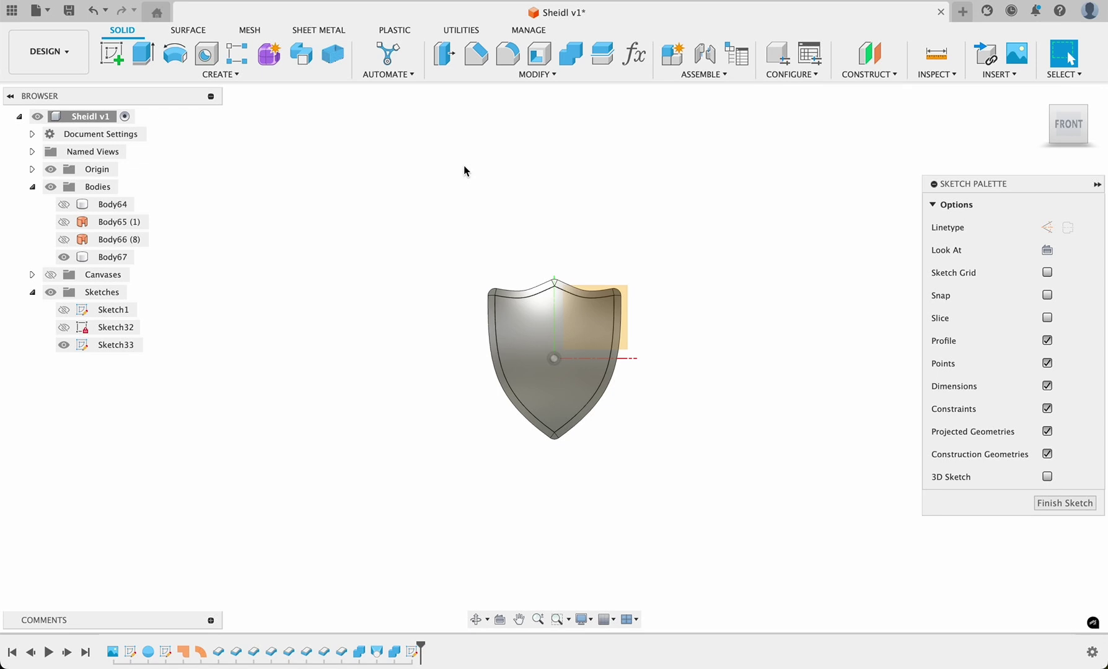
click(65, 258)
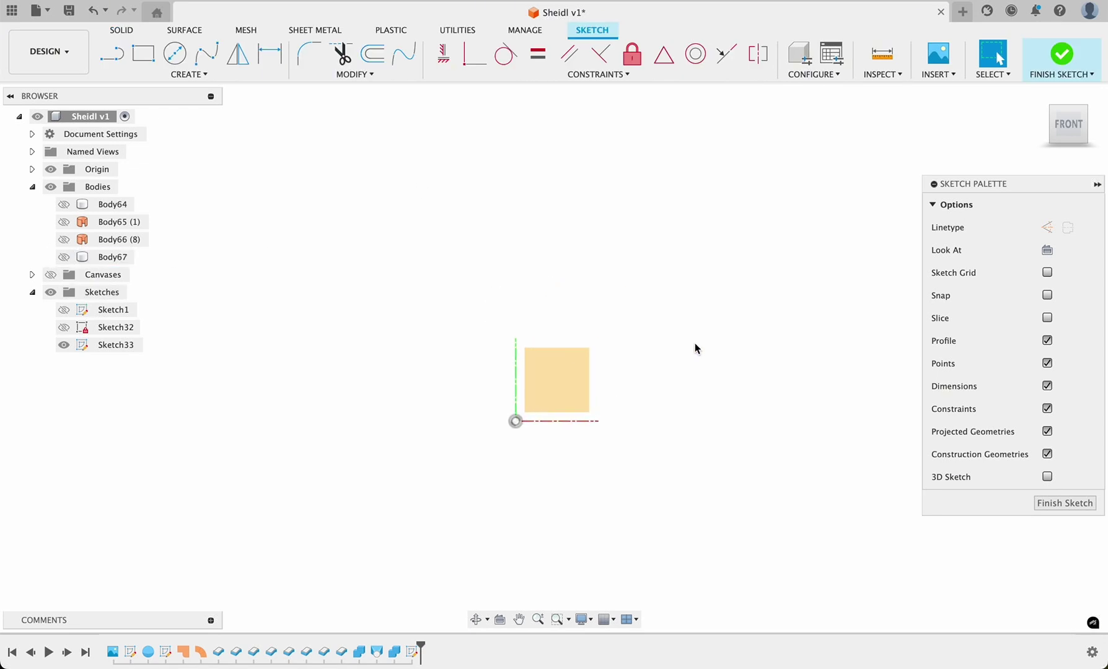
Step: Sketch a 100 mm vertical line upward from the origin
key(l)
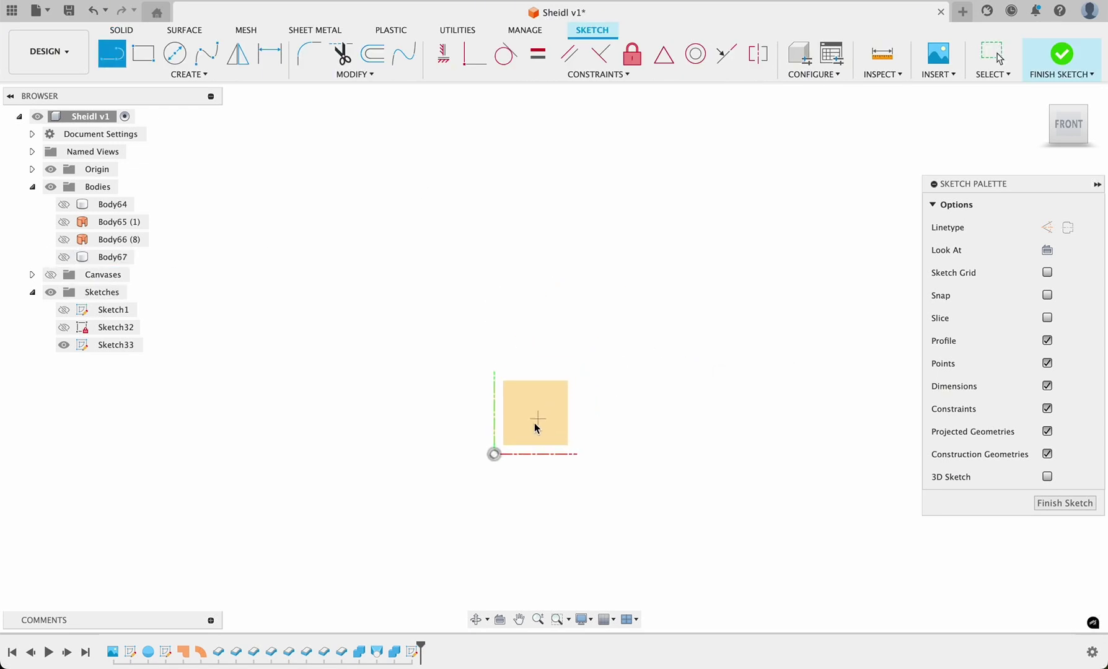
click(493, 452)
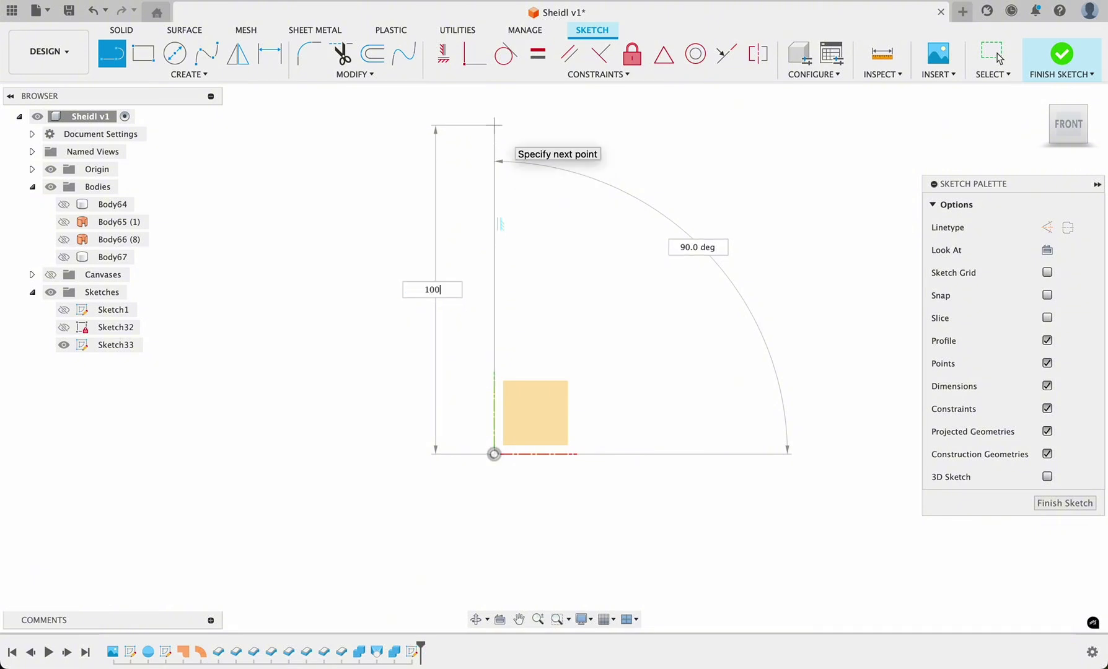
text(100)
key(Tab)
key(Return)
key(Escape)
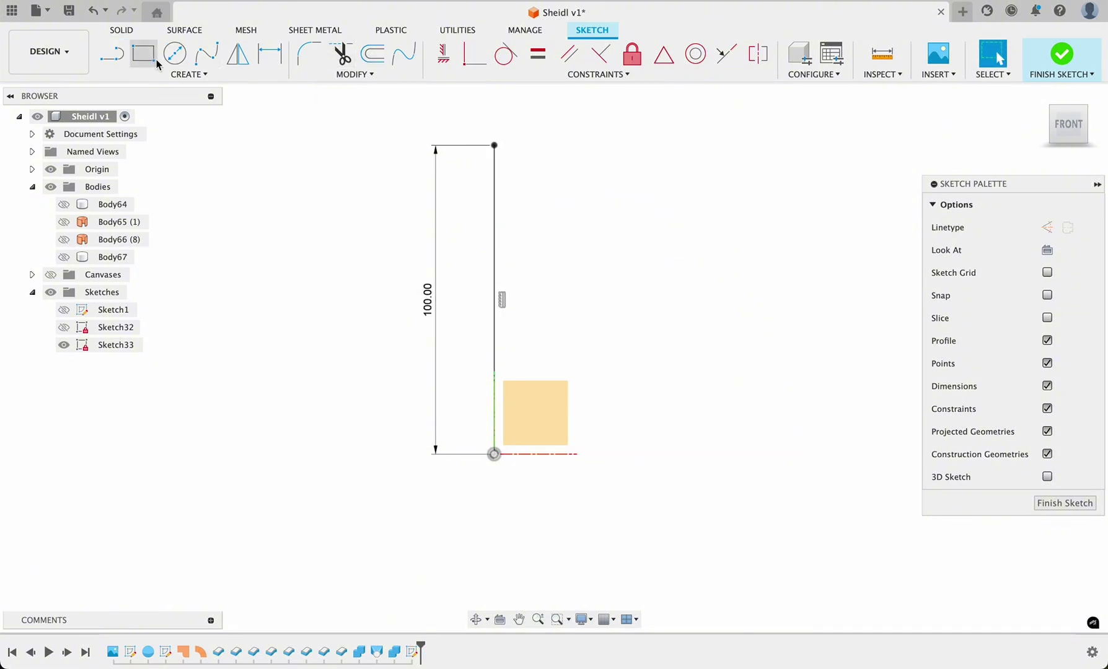
Step: Draw a fit point spline from the line's upper end to the origin and bow it outward with its lower tangent handle
click(208, 56)
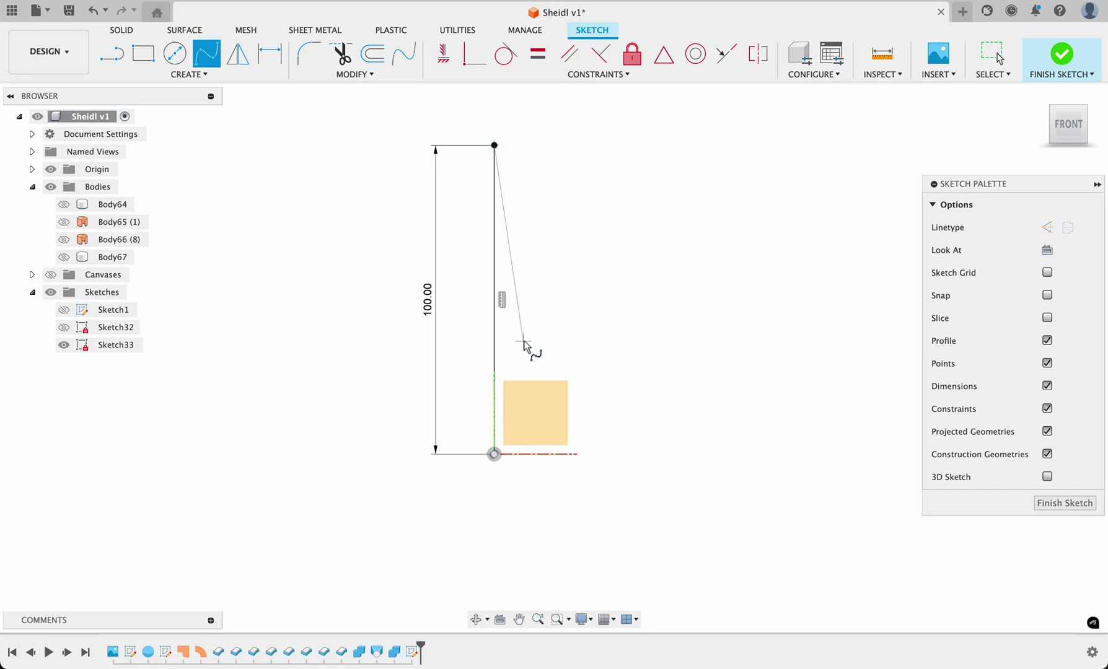
click(494, 454)
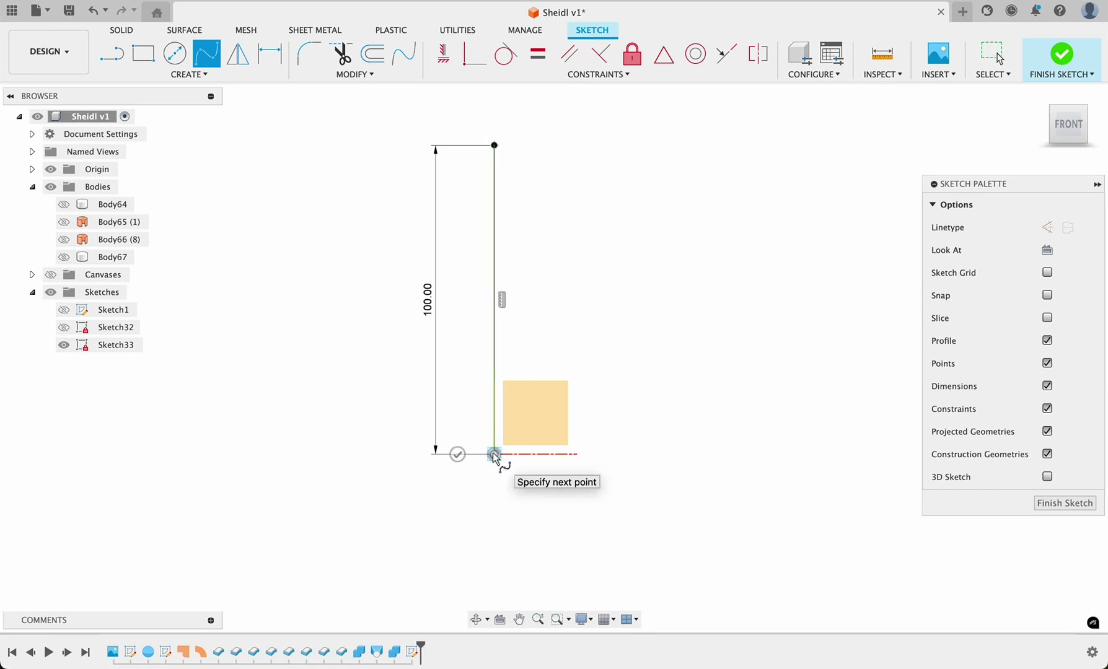
click(459, 453)
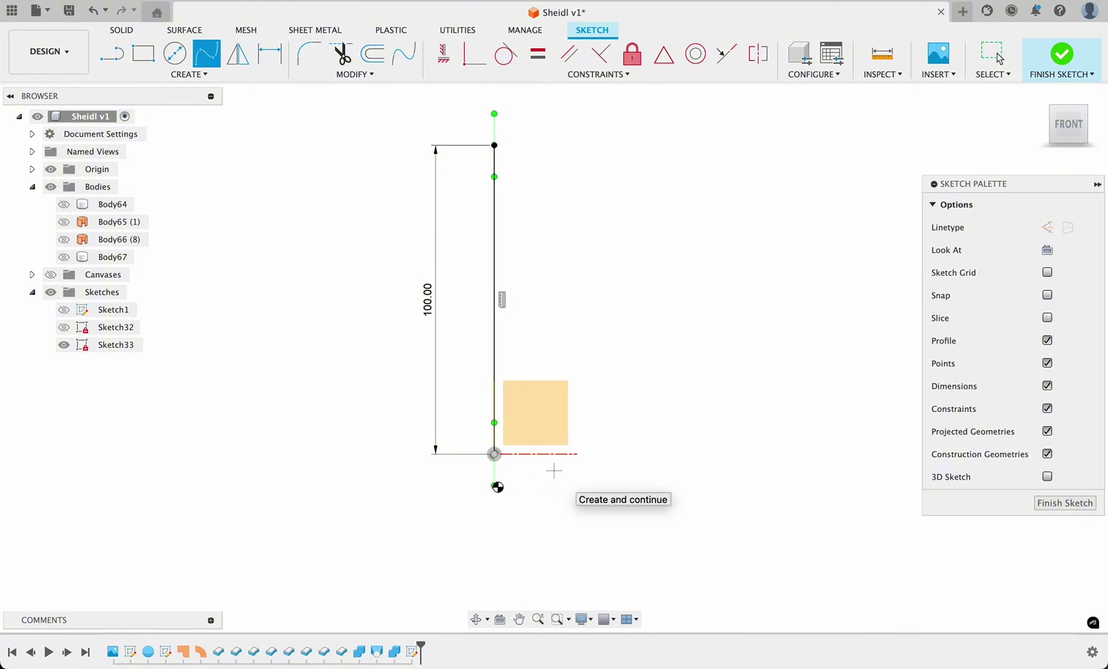
drag(494, 488, 468, 485)
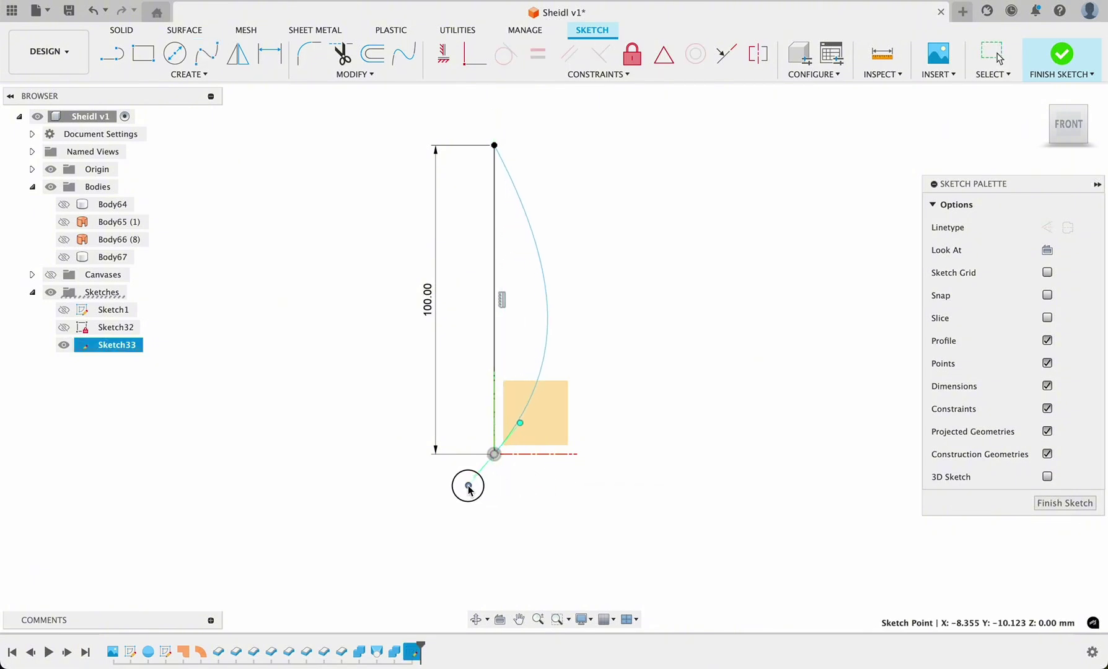
click(496, 149)
key(m)
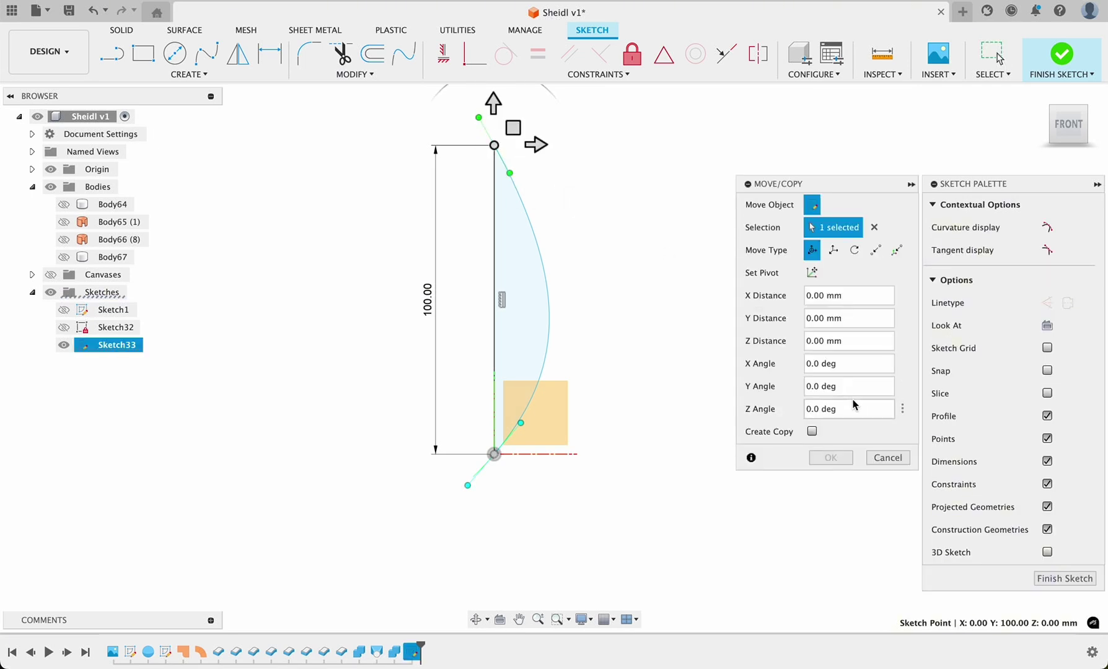
click(886, 457)
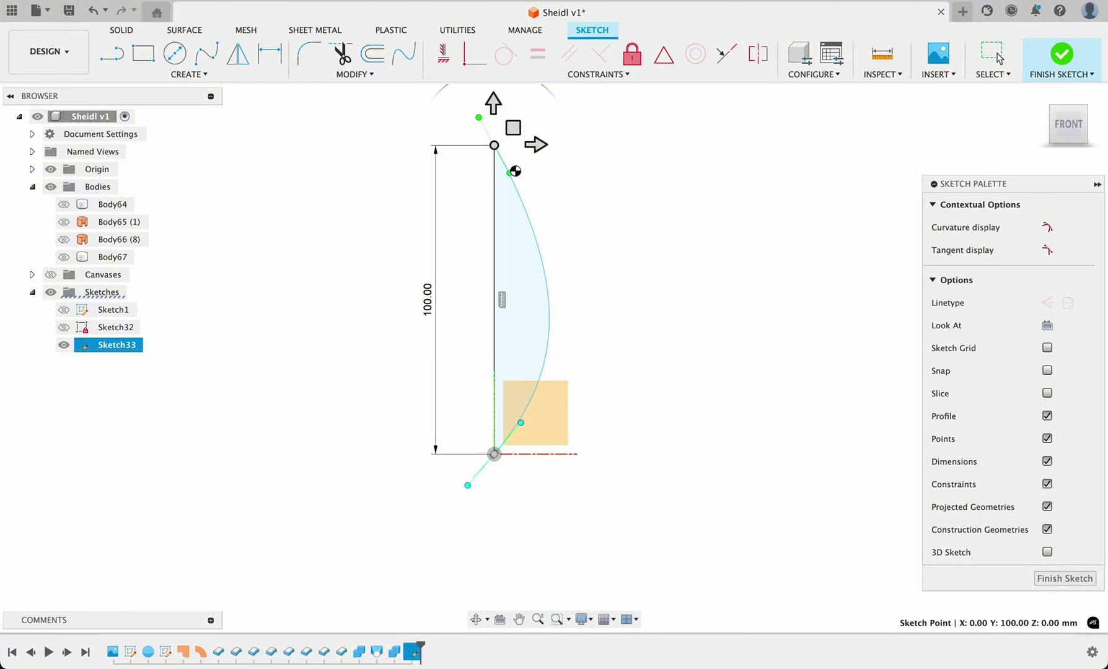
Step: Refine the spline's bulge with its upper and lower tangent handles and finish the sketch
mouse_move(513, 175)
mouse_down()
mouse_move(524, 168)
mouse_move(509, 179)
mouse_up()
mouse_move(521, 422)
mouse_down()
mouse_move(519, 446)
mouse_move(513, 420)
mouse_up()
click(1062, 59)
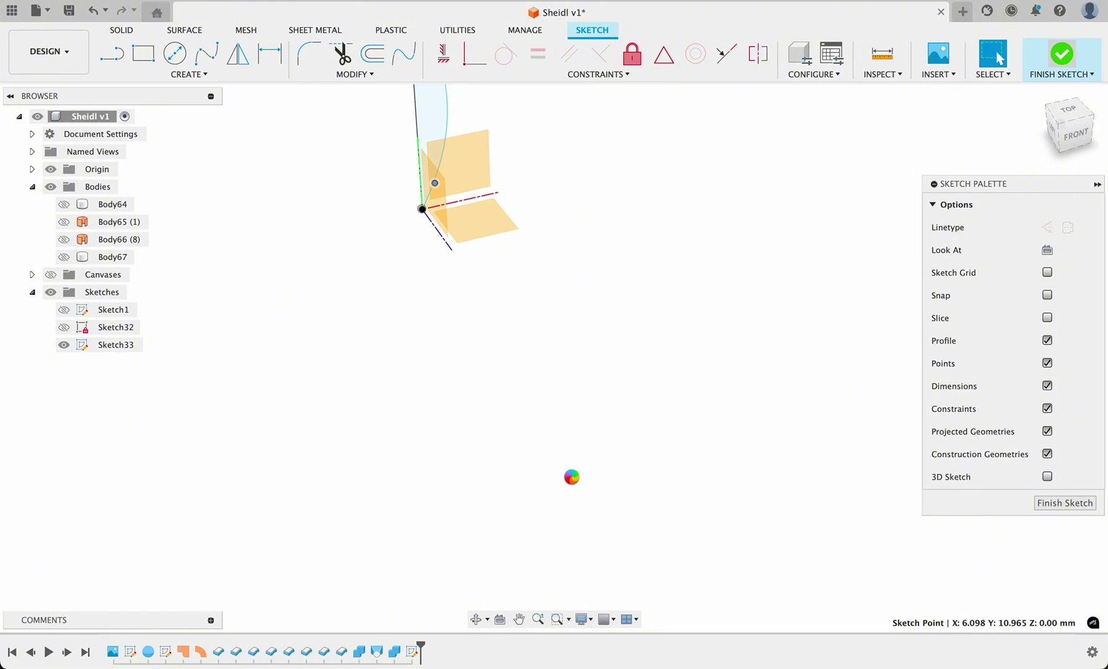
Step: Revolve the closed spline profile 360 degrees about the vertical line as a new body
scroll(545, 446, down, 3)
middle_drag(511, 344, 513, 380)
scroll(513, 380, up, 3)
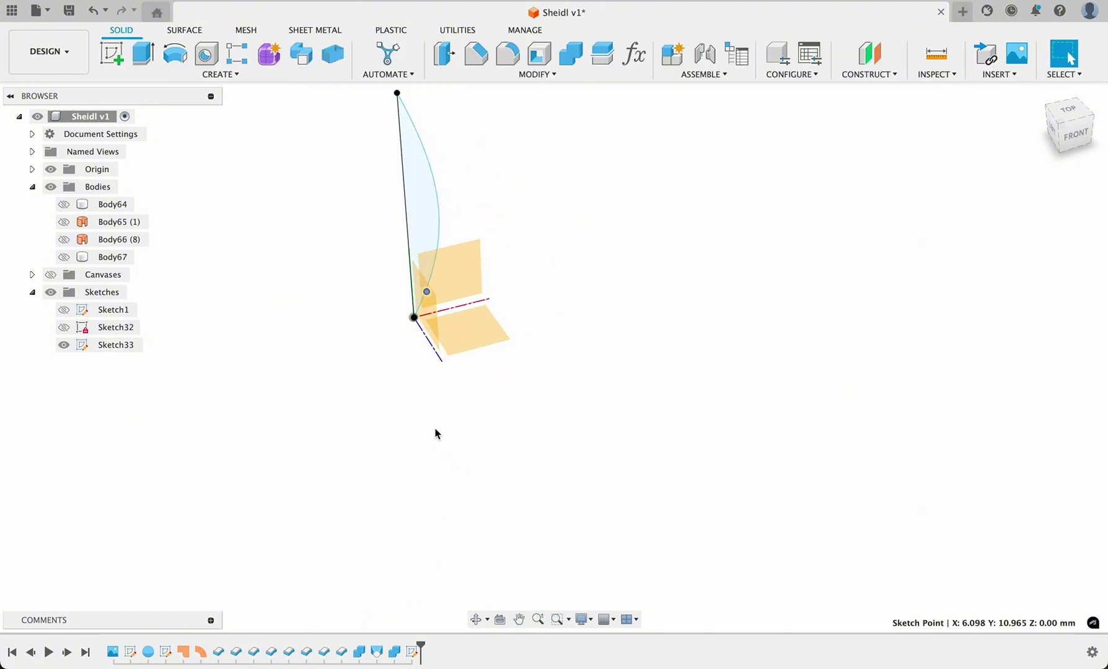
click(434, 225)
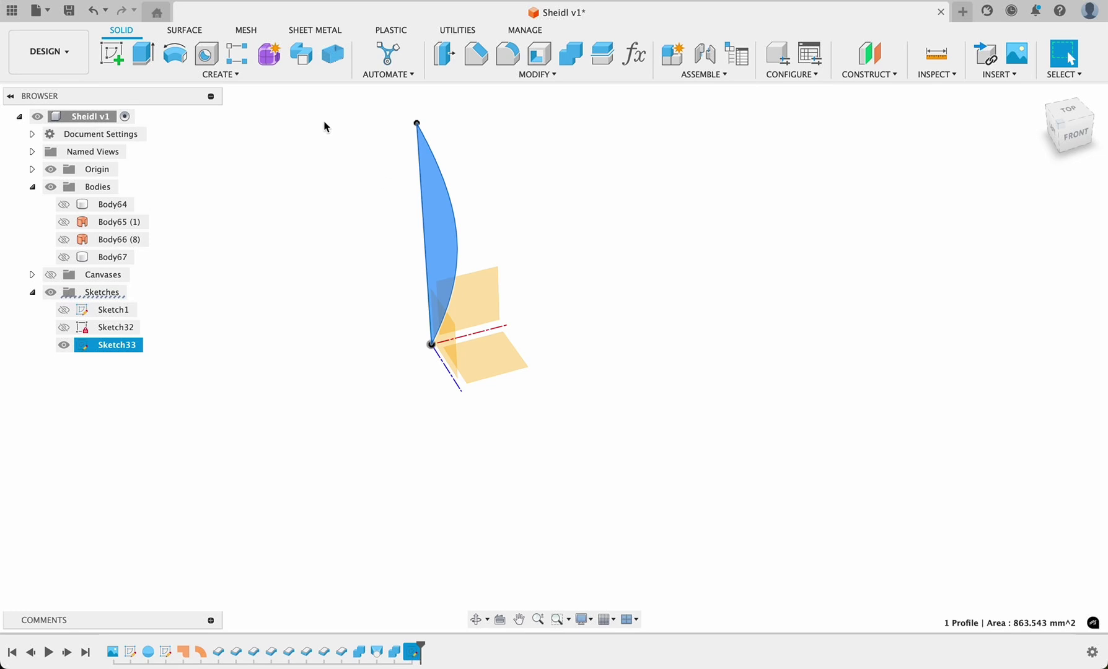
click(582, 261)
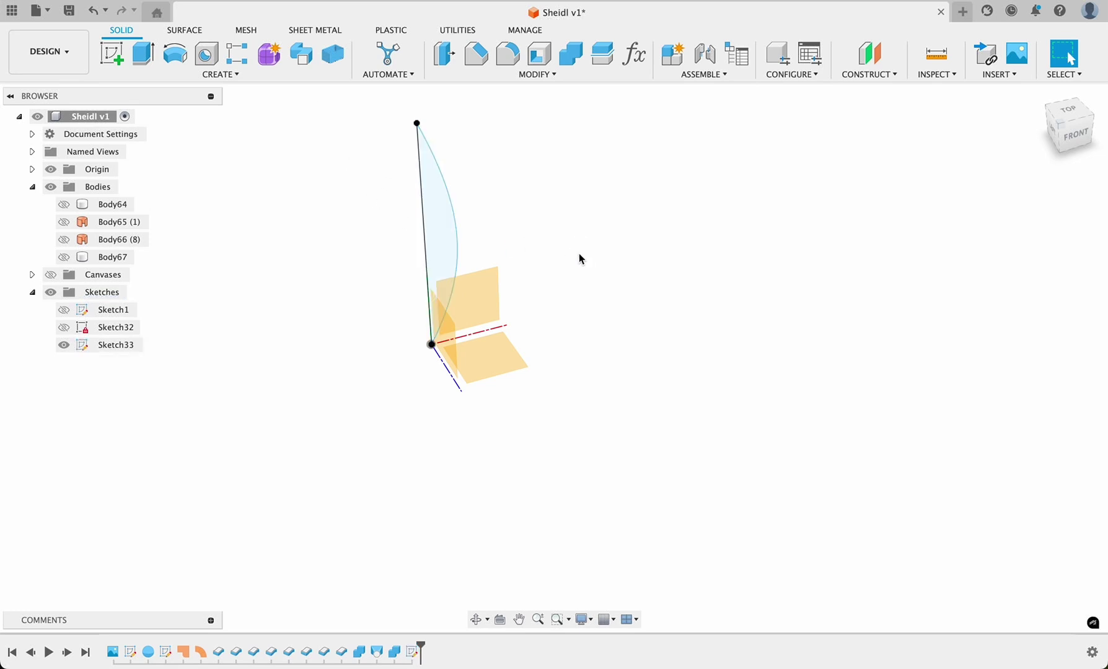
click(425, 221)
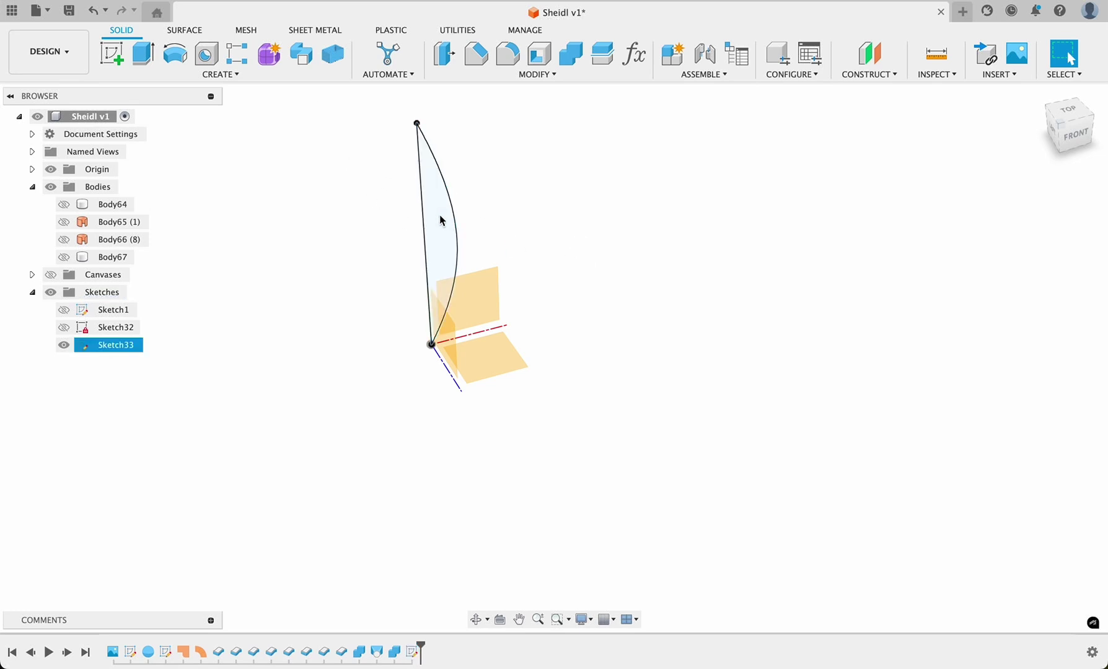
click(408, 189)
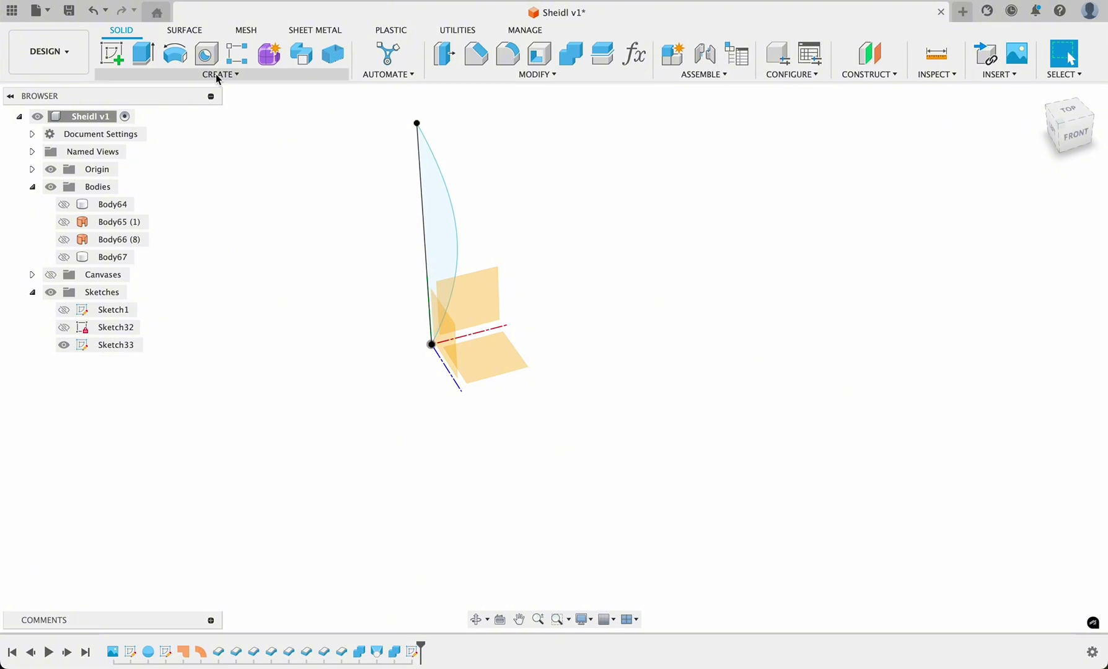
click(175, 54)
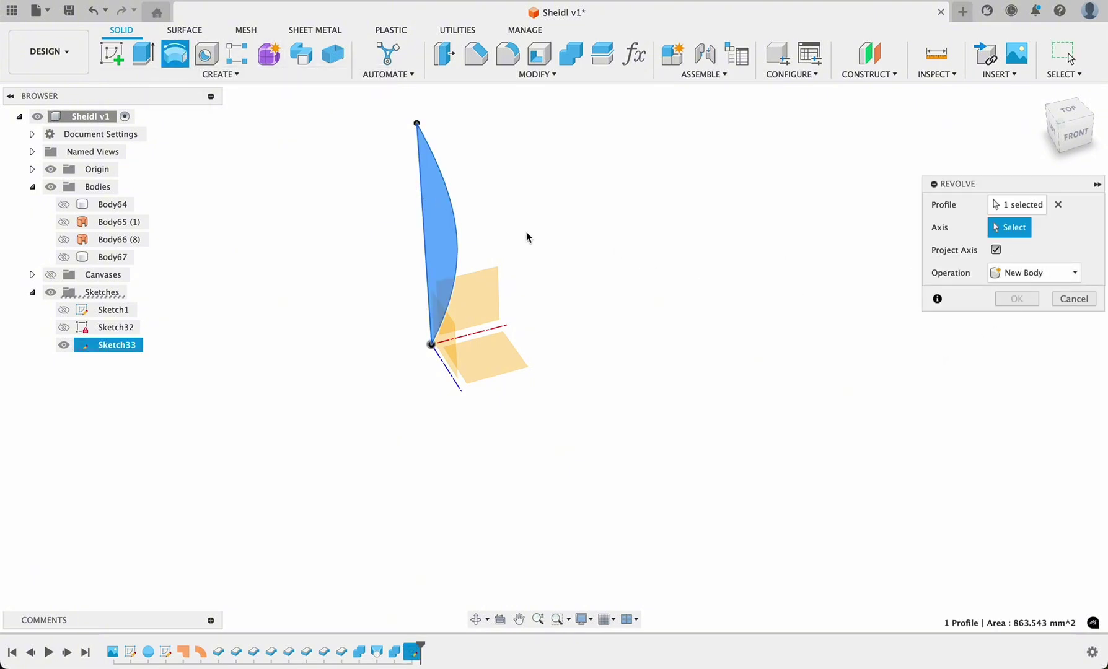
click(425, 279)
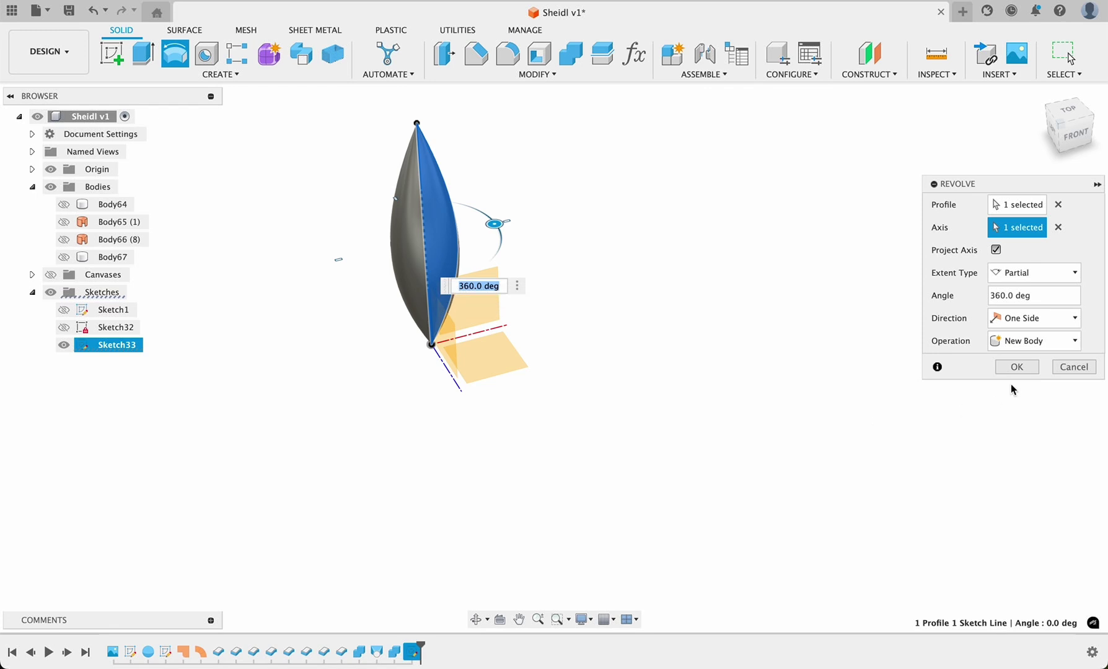
click(1021, 369)
Step: Show Sketch1 and examine its shield outline against the revolved body from the side and the front
shift+scroll(678, 358, down, 5)
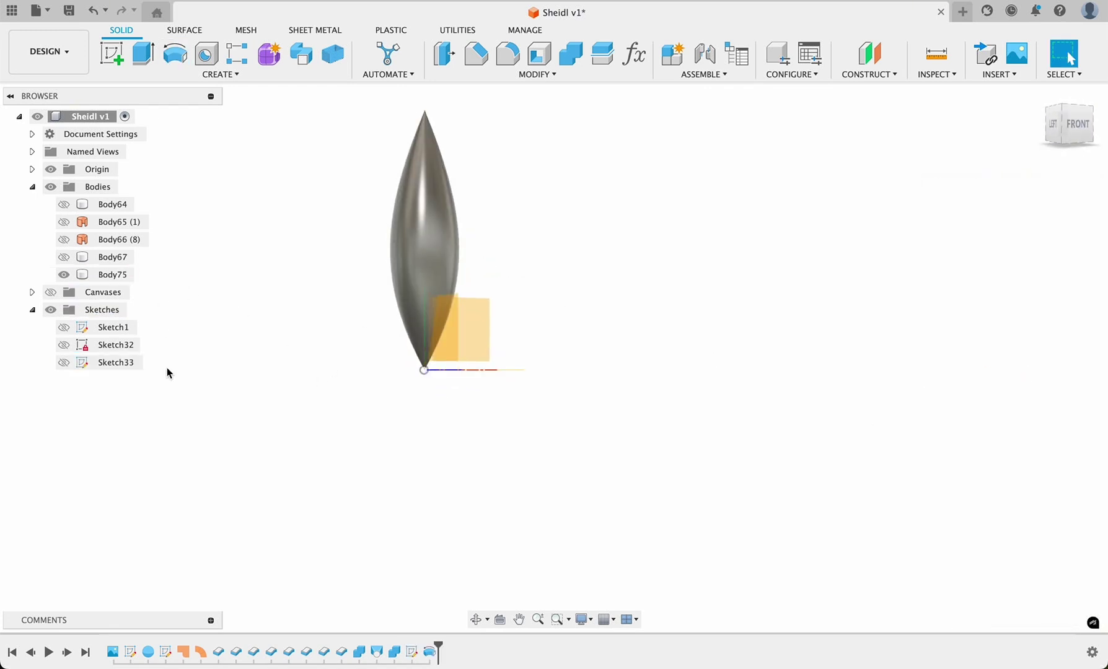
click(67, 330)
shift+scroll(275, 337, left, 5)
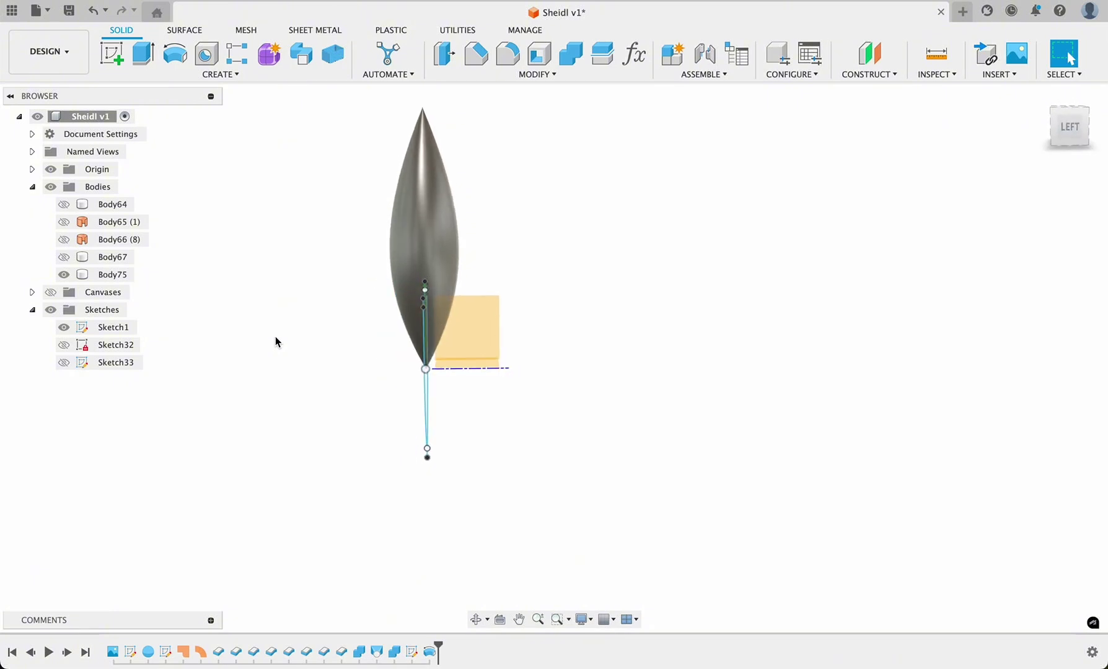
shift+scroll(275, 337, right, 3)
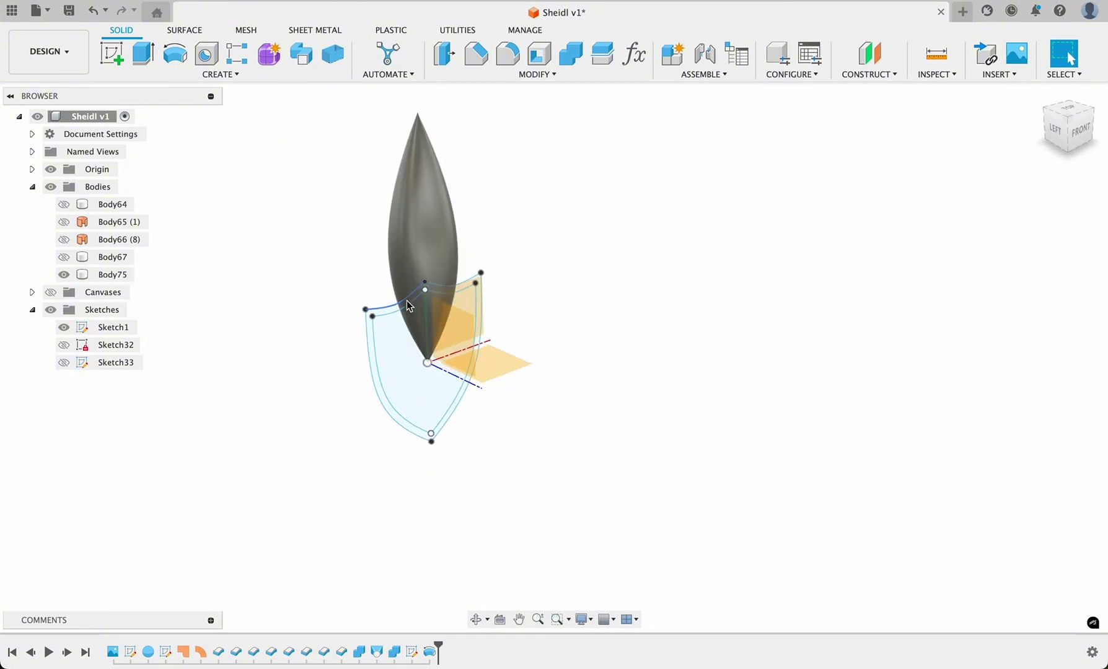
shift+scroll(353, 421, left, 3)
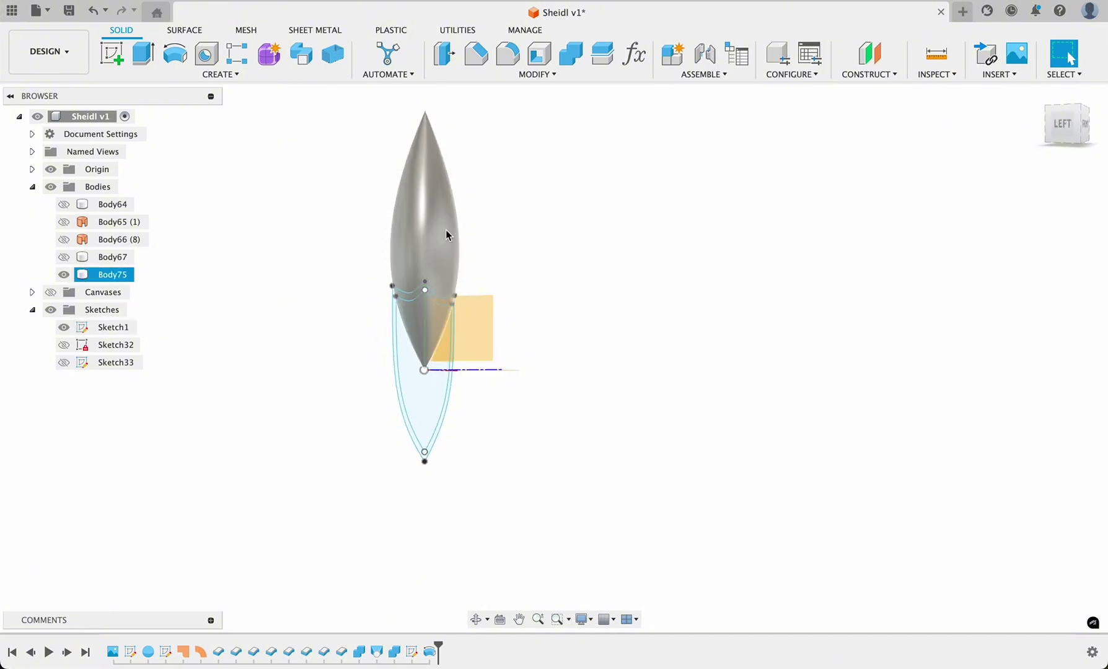
shift+scroll(326, 462, right, 2)
shift+scroll(326, 463, right, 3)
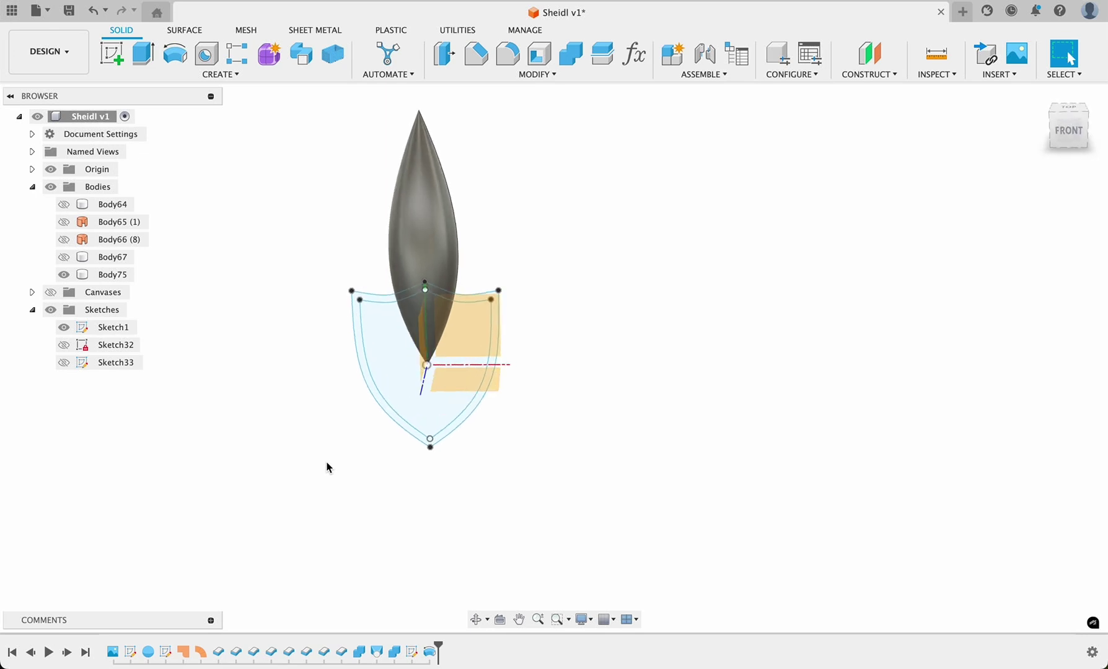
shift+scroll(327, 463, left, 5)
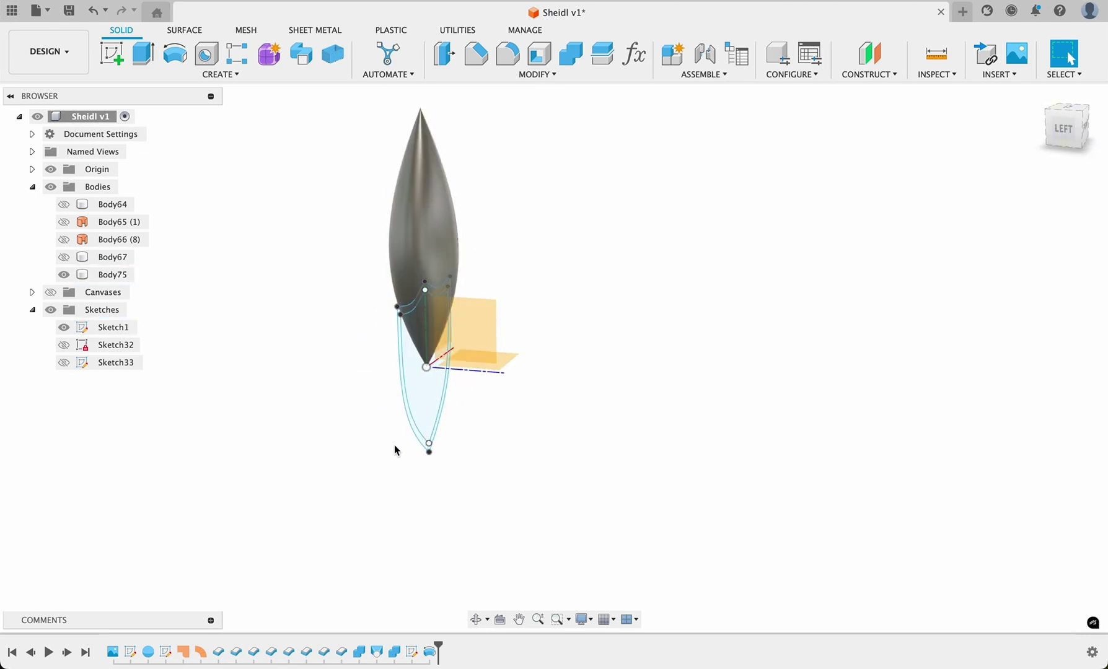
shift+scroll(394, 446, right, 4)
shift+scroll(391, 355, left, 4)
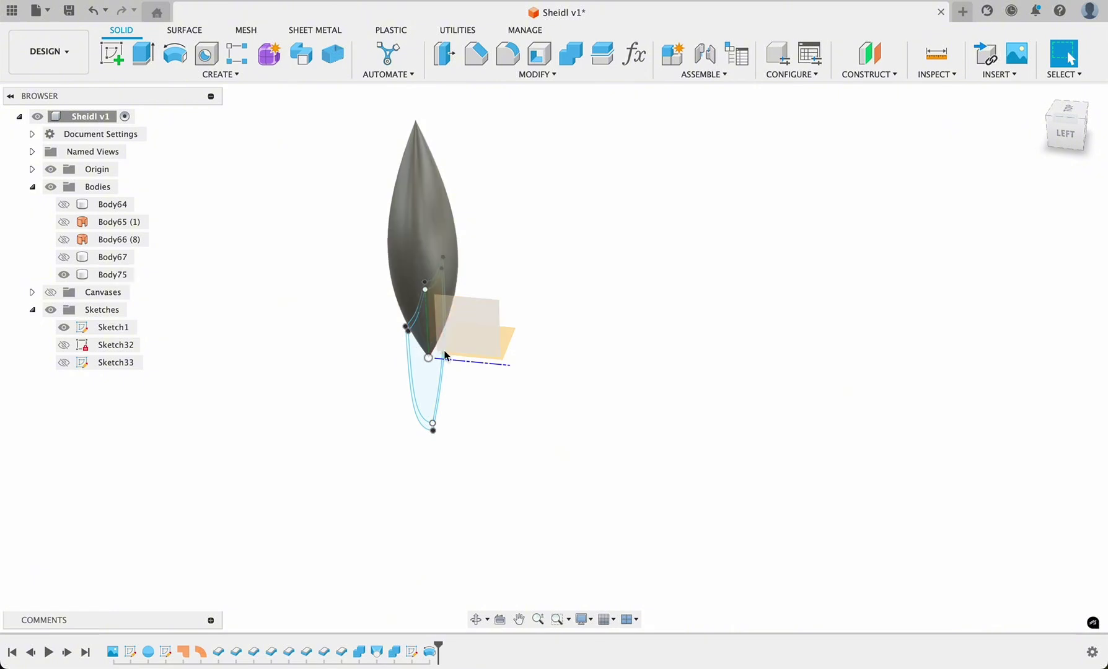
Step: Hide the revolved Body75 and Sketch1, and show the shield Body67
click(64, 275)
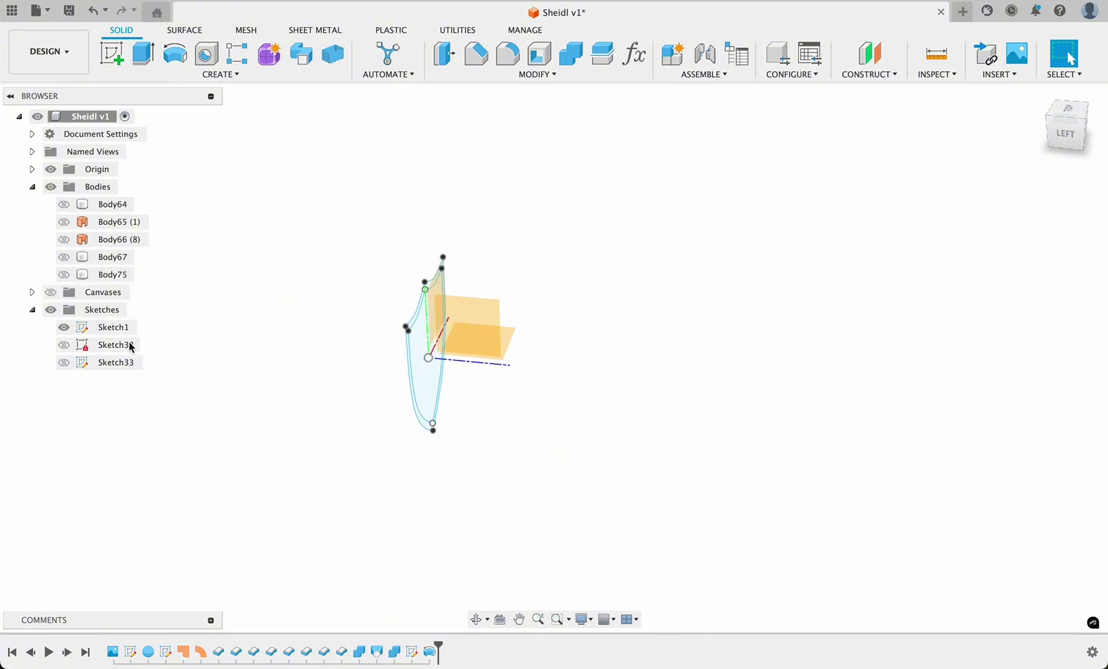
click(64, 275)
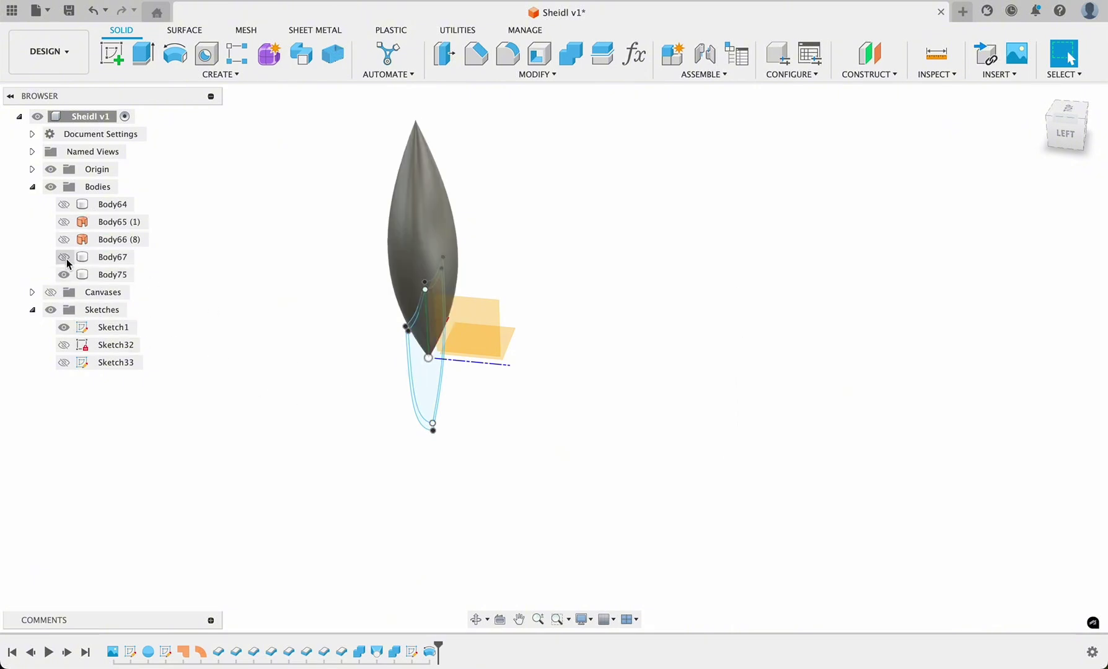
click(65, 258)
click(65, 275)
shift+scroll(351, 406, right, 5)
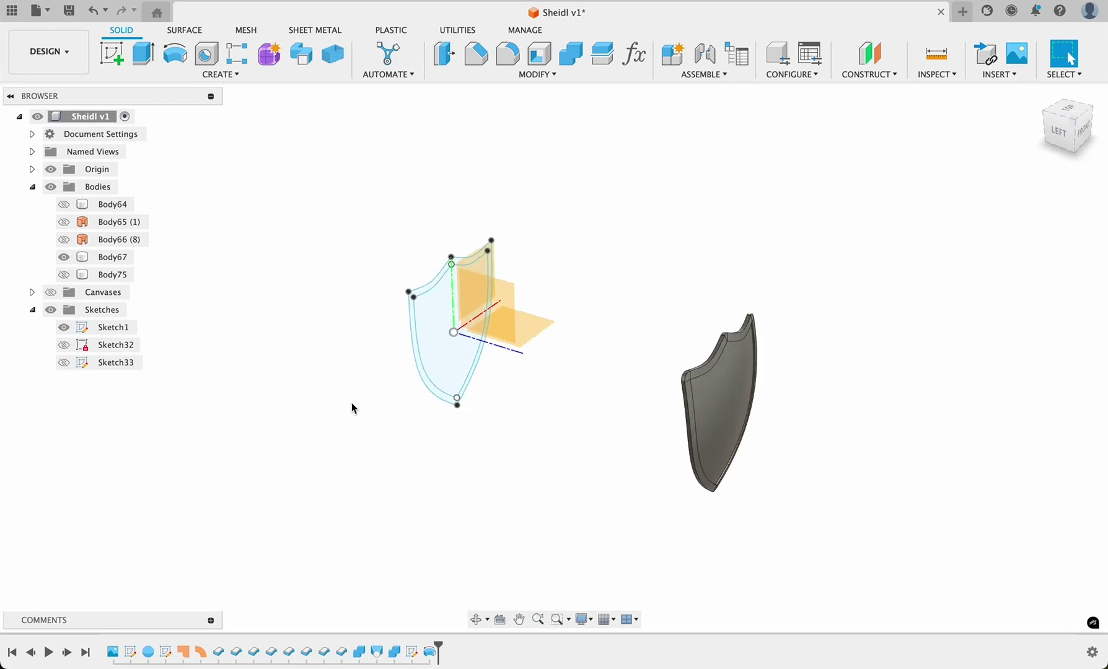
click(64, 327)
scroll(728, 496, up, 3)
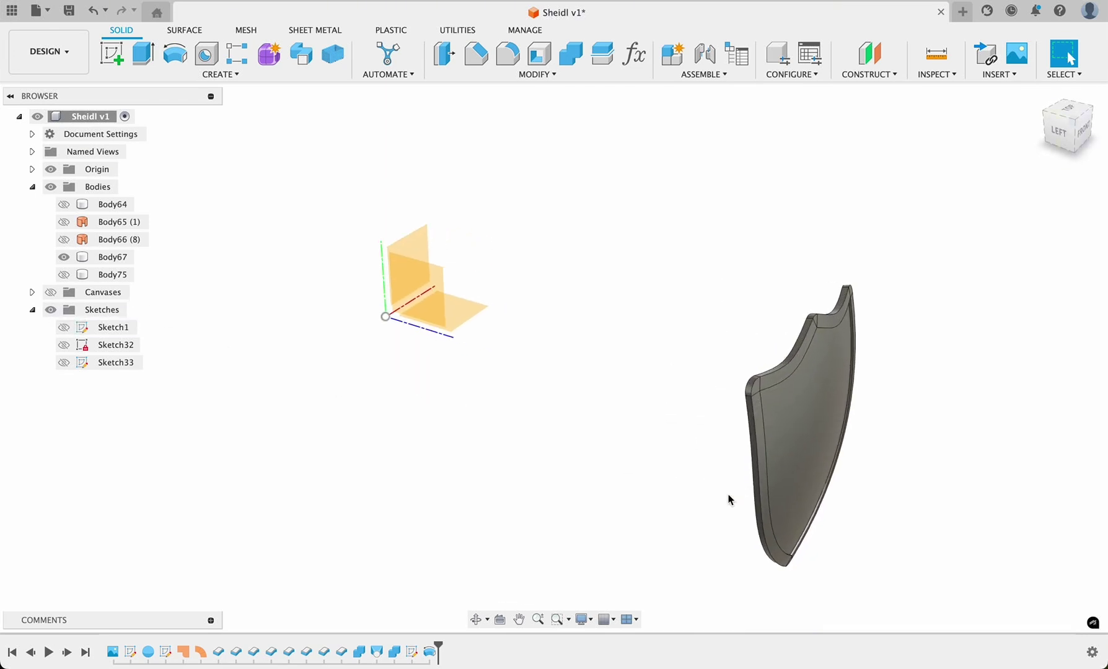
Step: Hide the Origin folder and switch to the Render workspace
scroll(728, 500, right, 5)
shift+scroll(728, 500, right, 8)
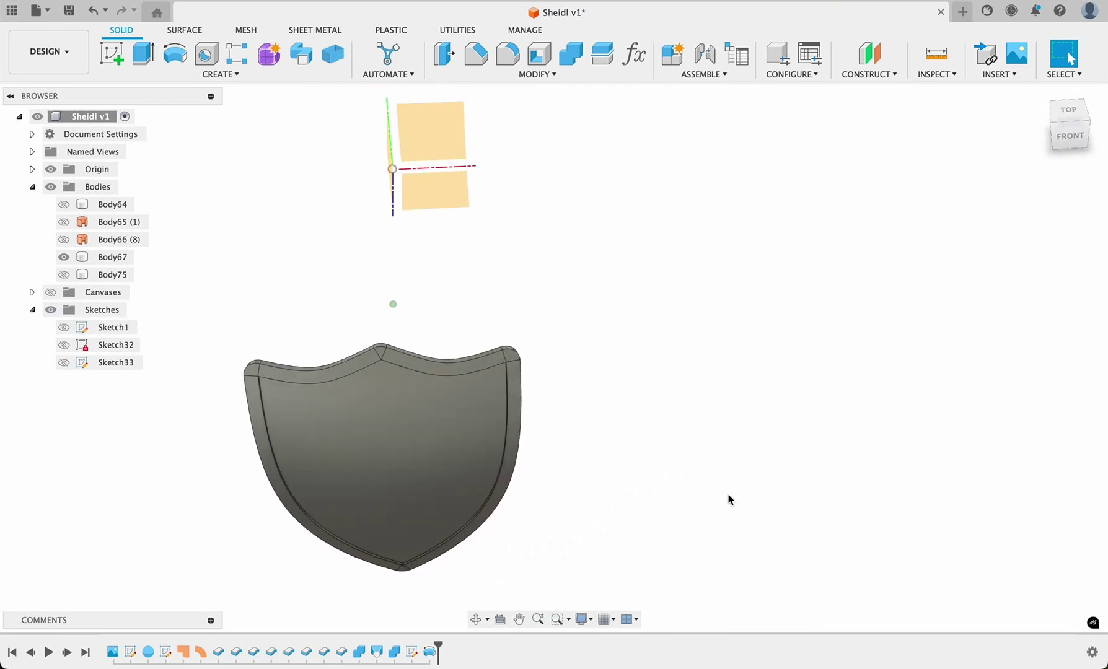
shift+scroll(728, 500, left, 3)
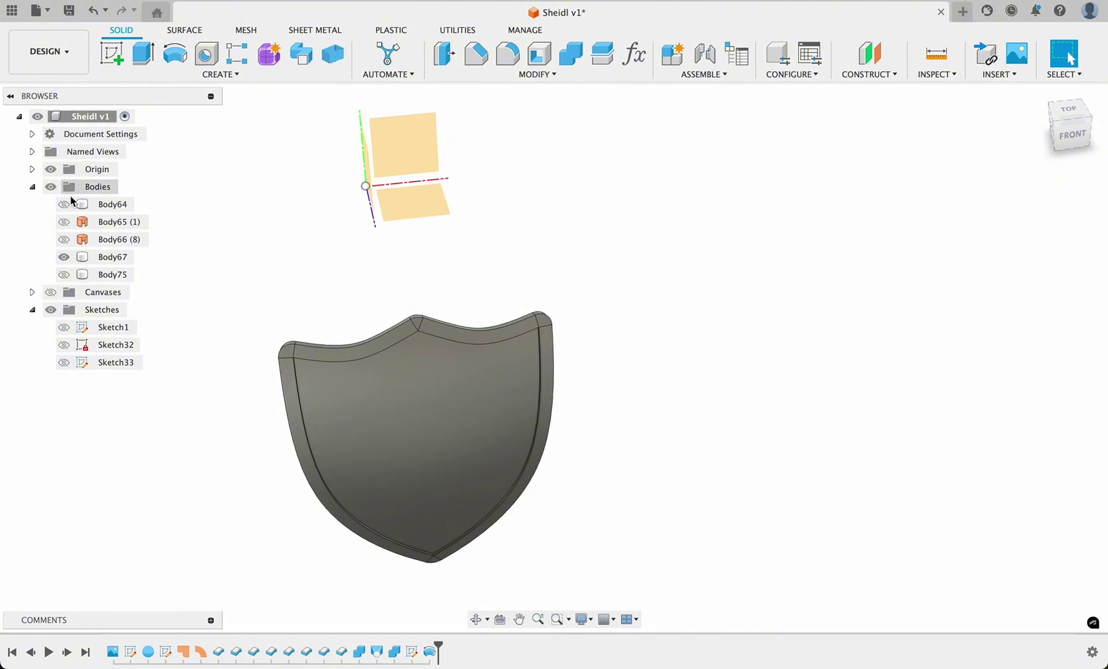
click(53, 171)
shift+scroll(437, 331, left, 5)
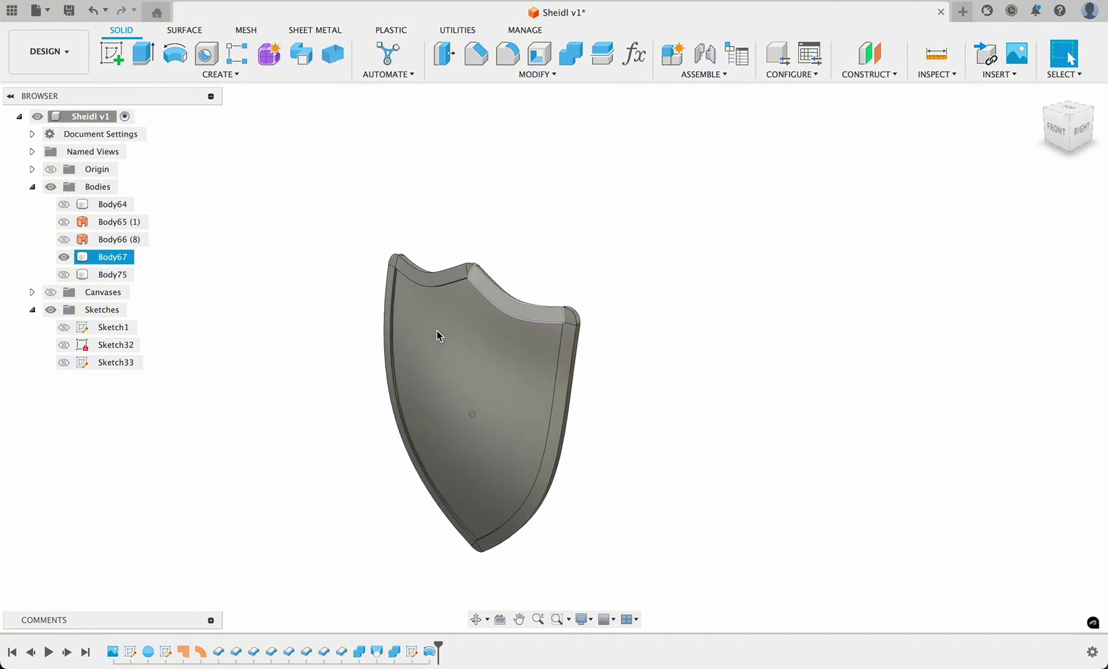
click(62, 56)
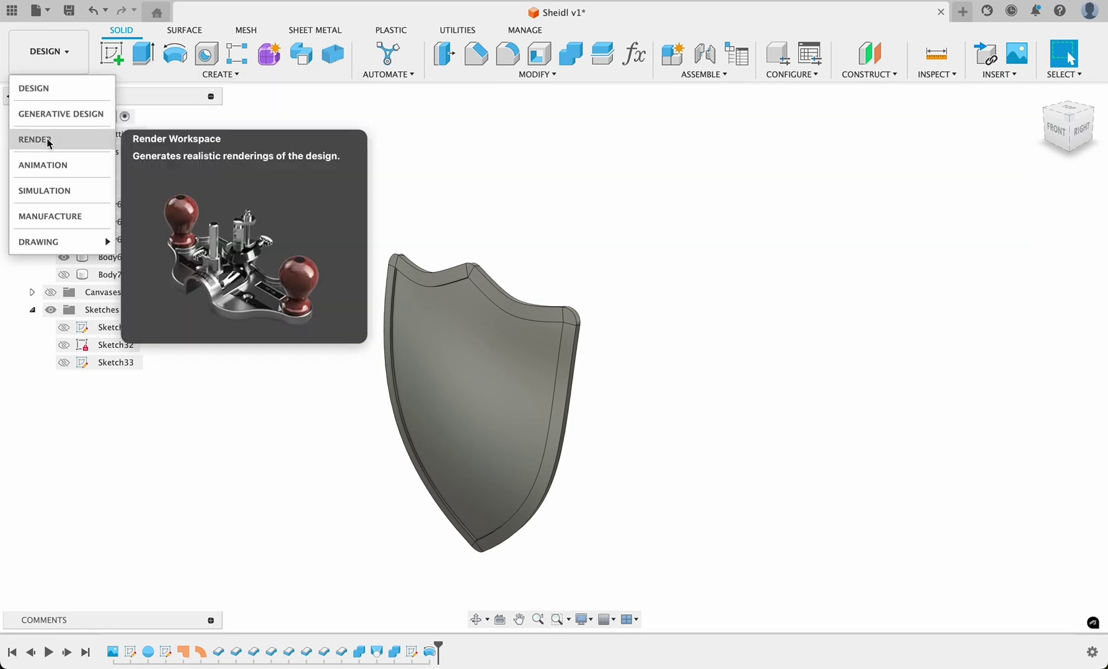
click(44, 140)
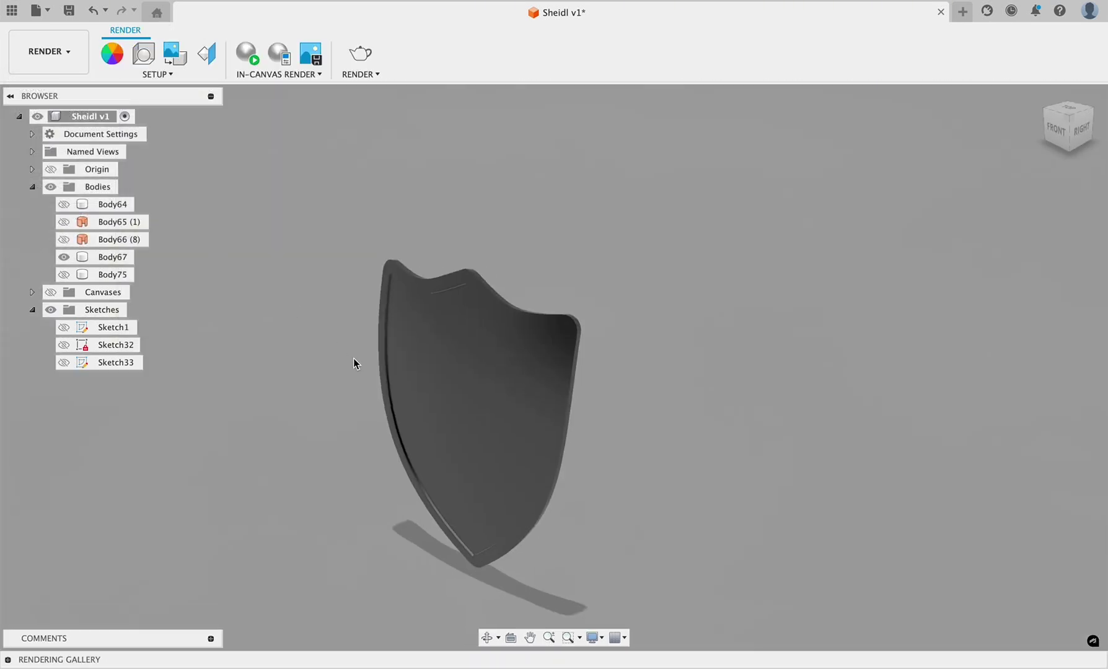
Step: Open the Appearance settings and browse the library's Metal category
scroll(353, 360, down, 2)
shift+scroll(354, 360, left, 8)
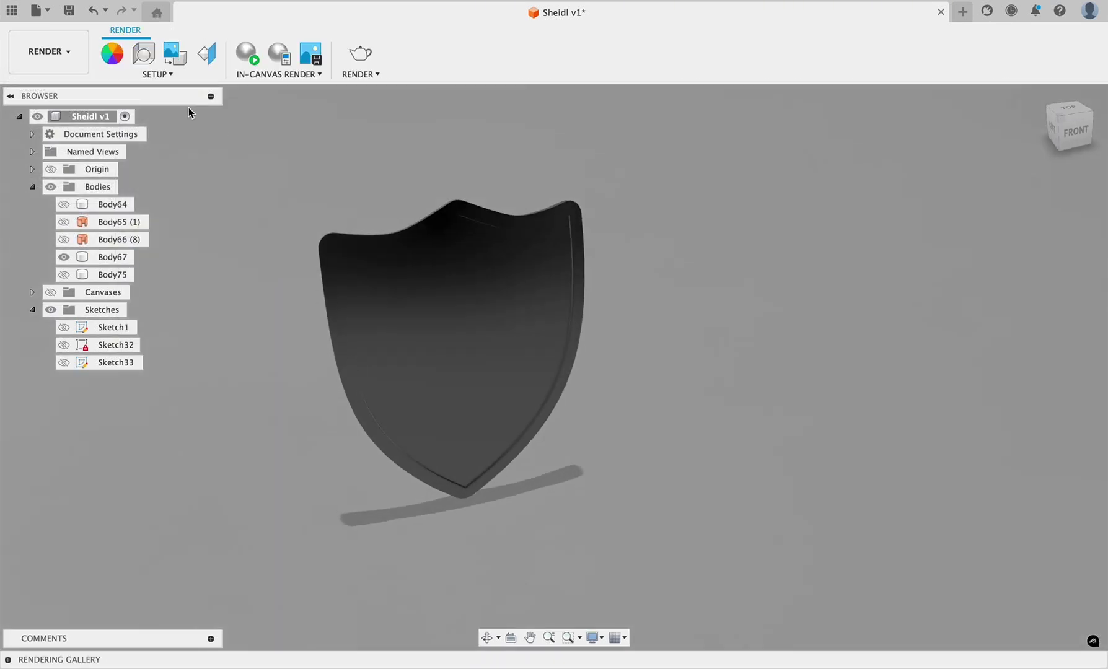
click(112, 57)
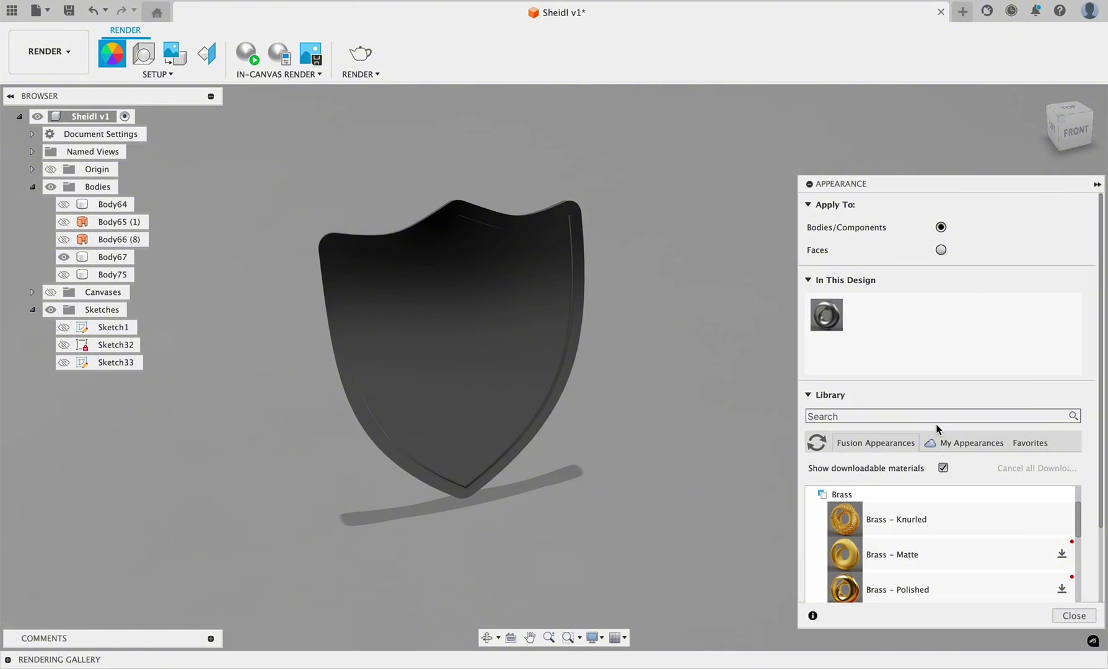
scroll(937, 428, down, 8)
scroll(934, 428, up, 12)
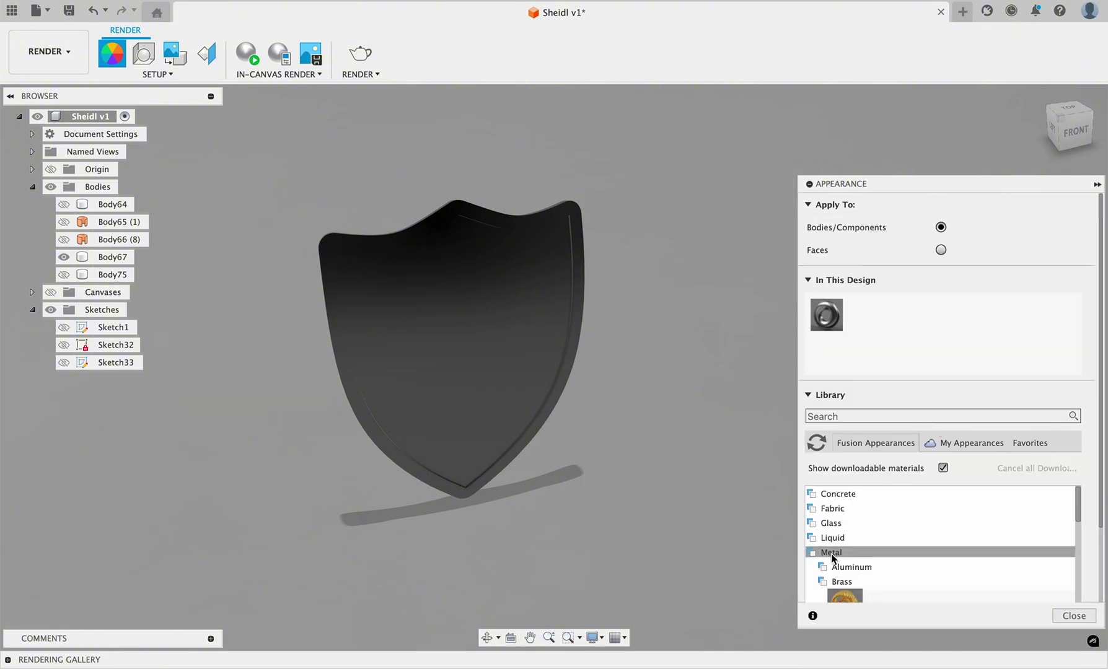
click(832, 556)
scroll(866, 515, down, 3)
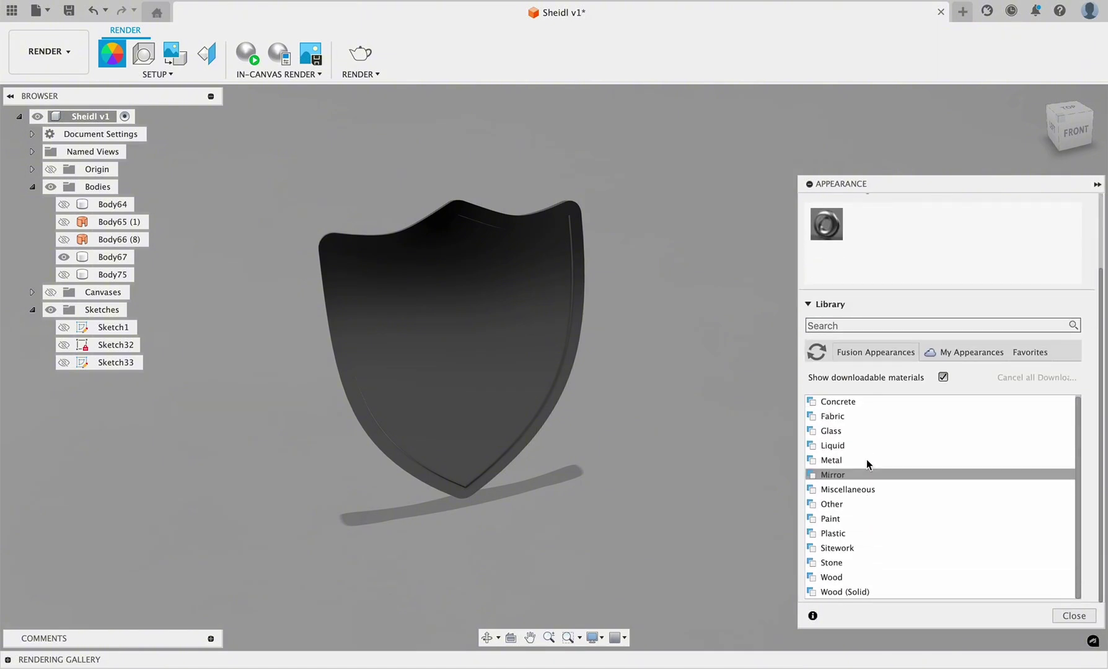
click(812, 465)
scroll(889, 477, down, 3)
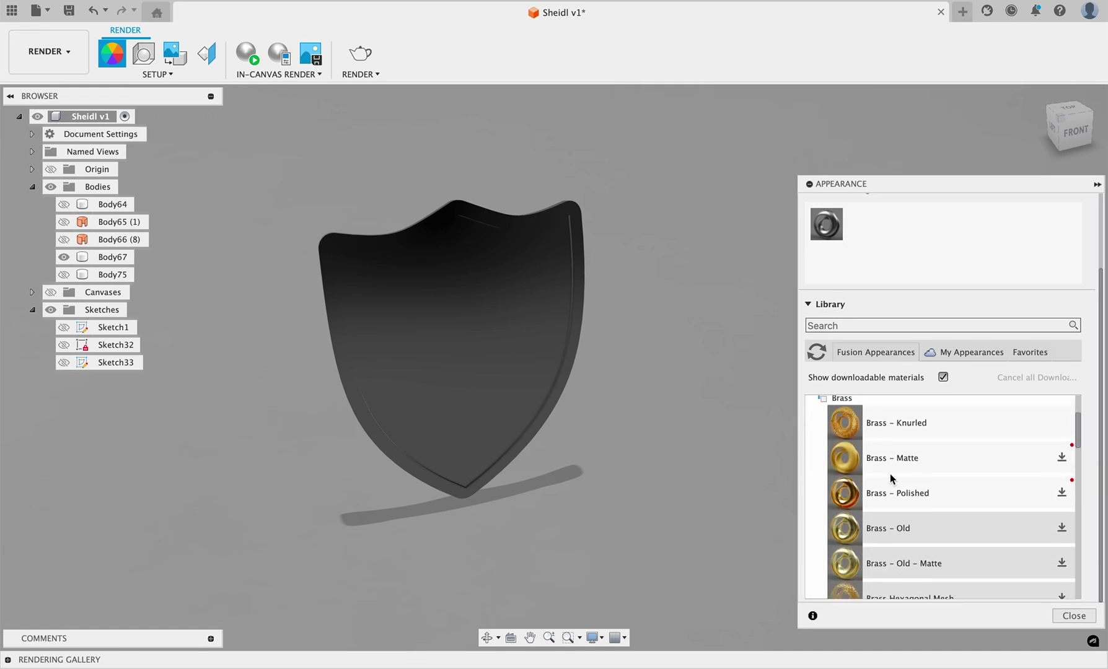
Step: Collapse the open metal subcategories, reopen Brass and apply Brass – Knurled to the shield body
scroll(890, 478, down, 2)
scroll(891, 476, up, 4)
click(823, 466)
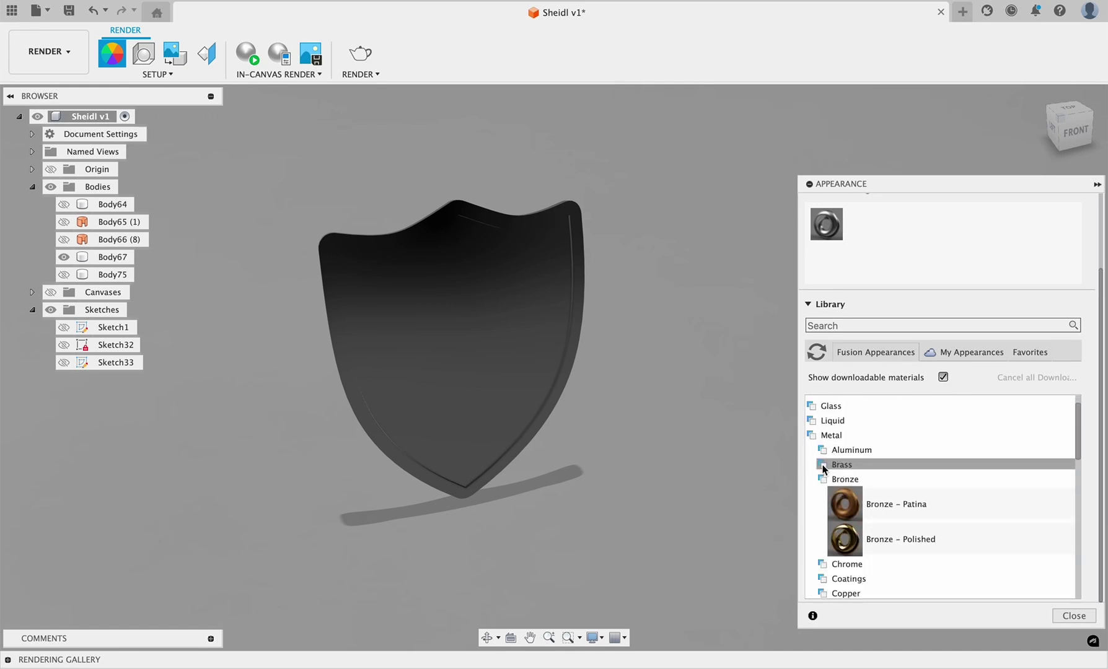
click(822, 479)
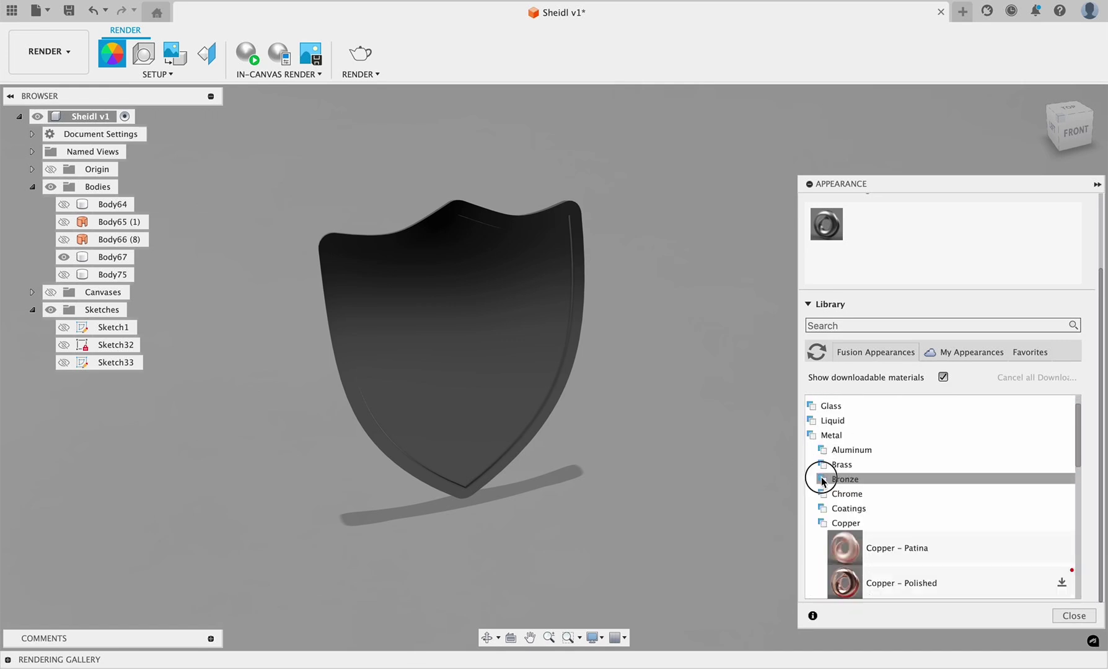
click(824, 528)
scroll(904, 557, down, 1)
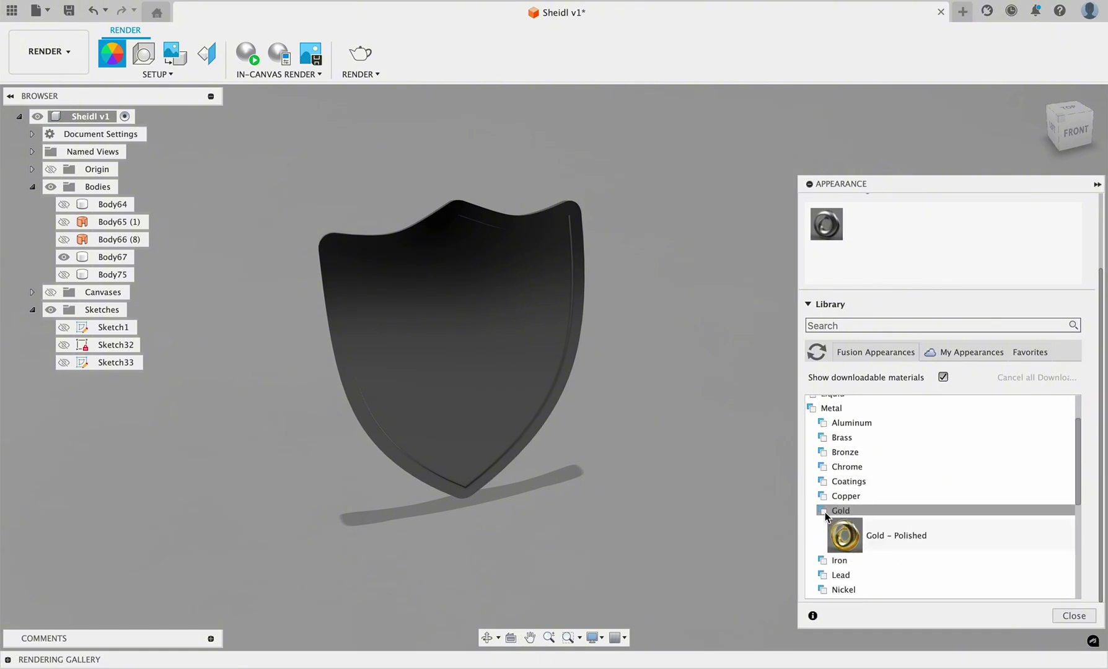
click(823, 438)
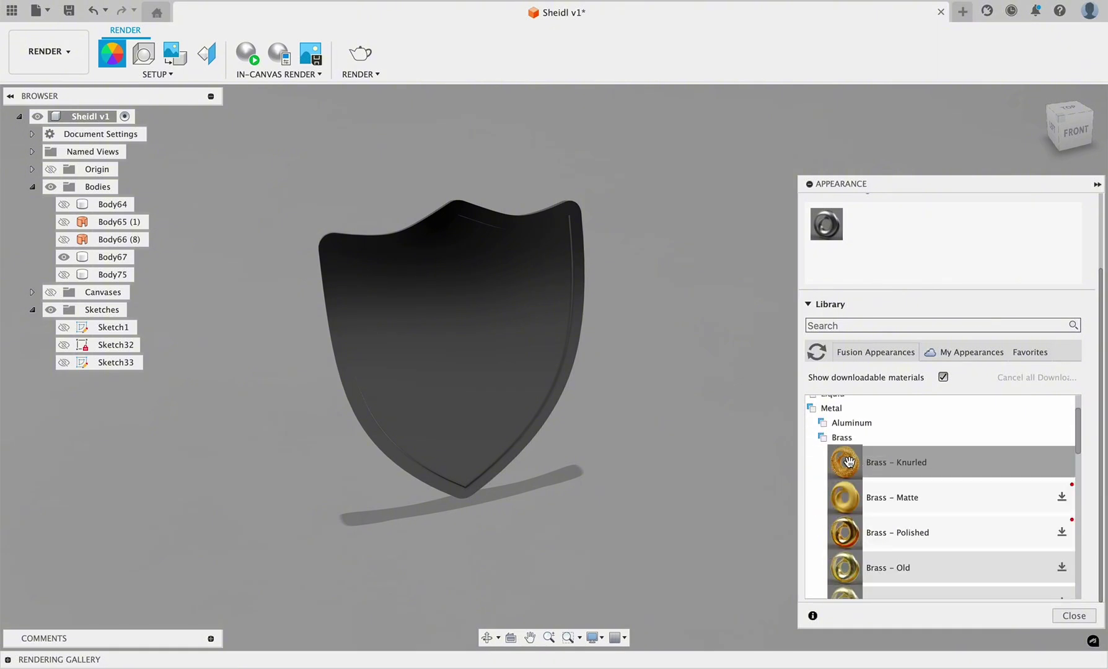
drag(849, 462, 487, 303)
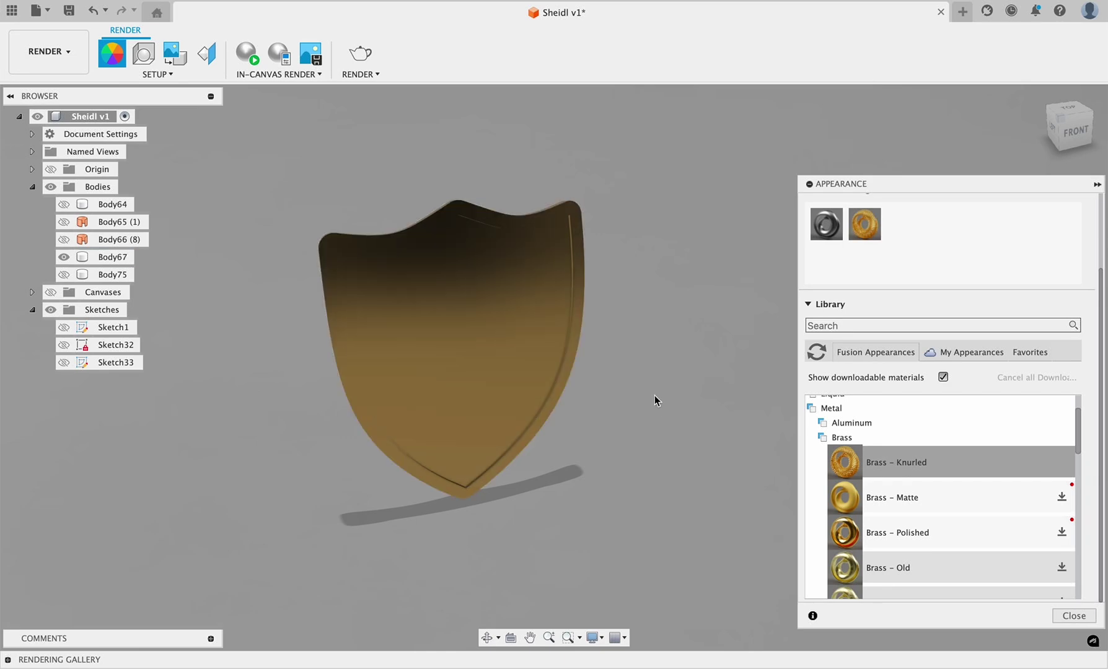
Step: Preview the knurled brass shield from the front with an in-canvas render, and stop the render
shift+scroll(659, 404, right, 5)
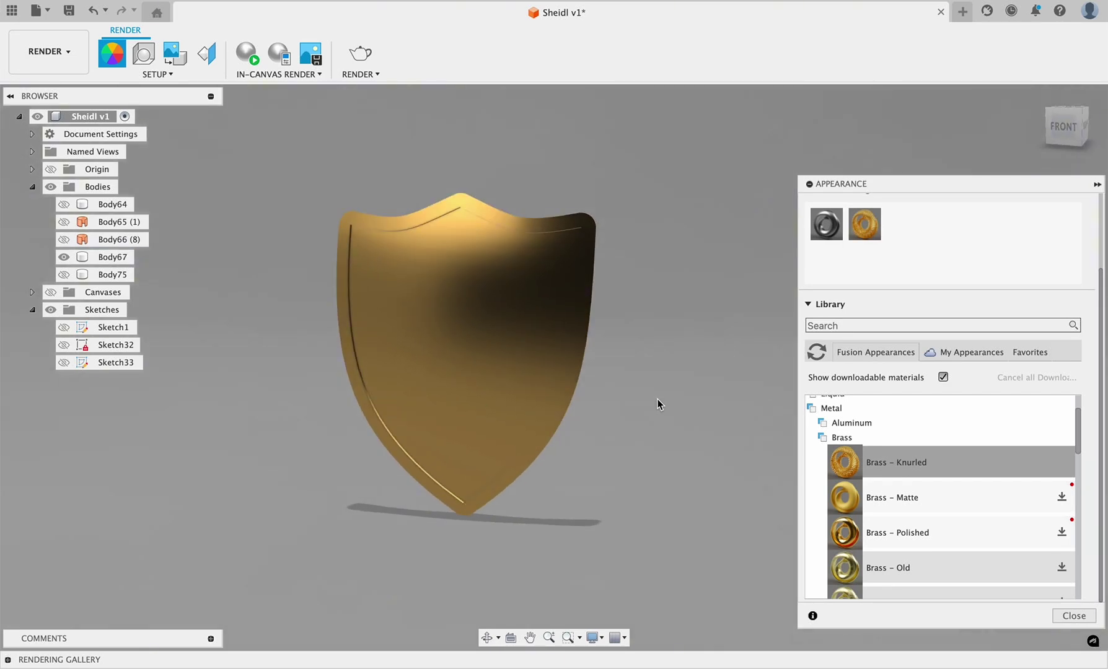
click(492, 277)
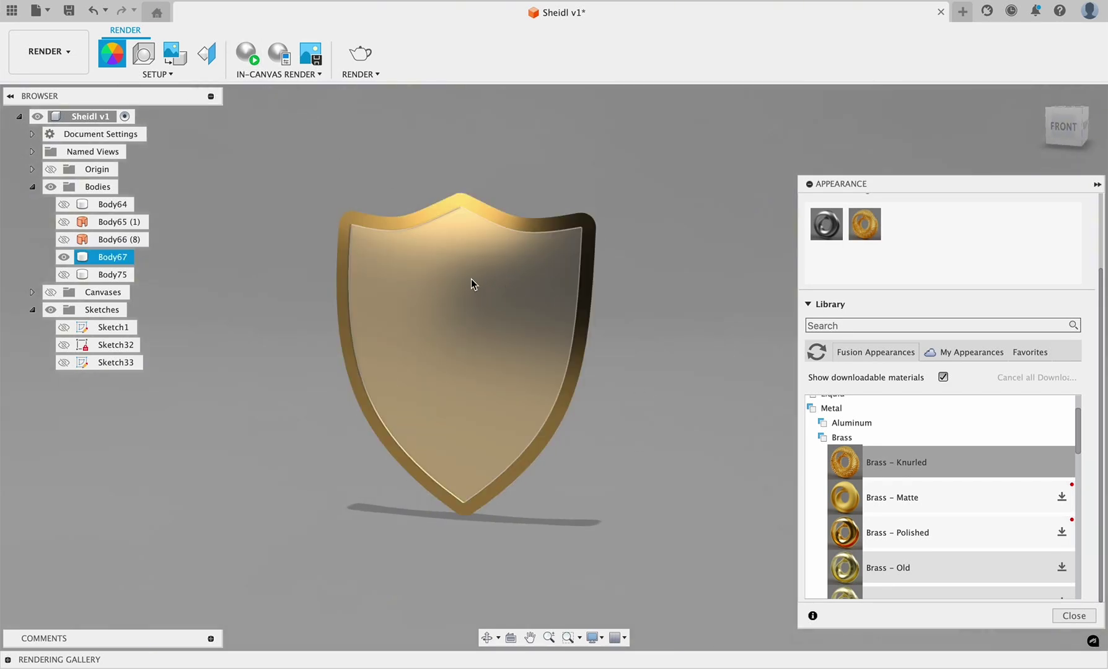
key(Escape)
click(246, 53)
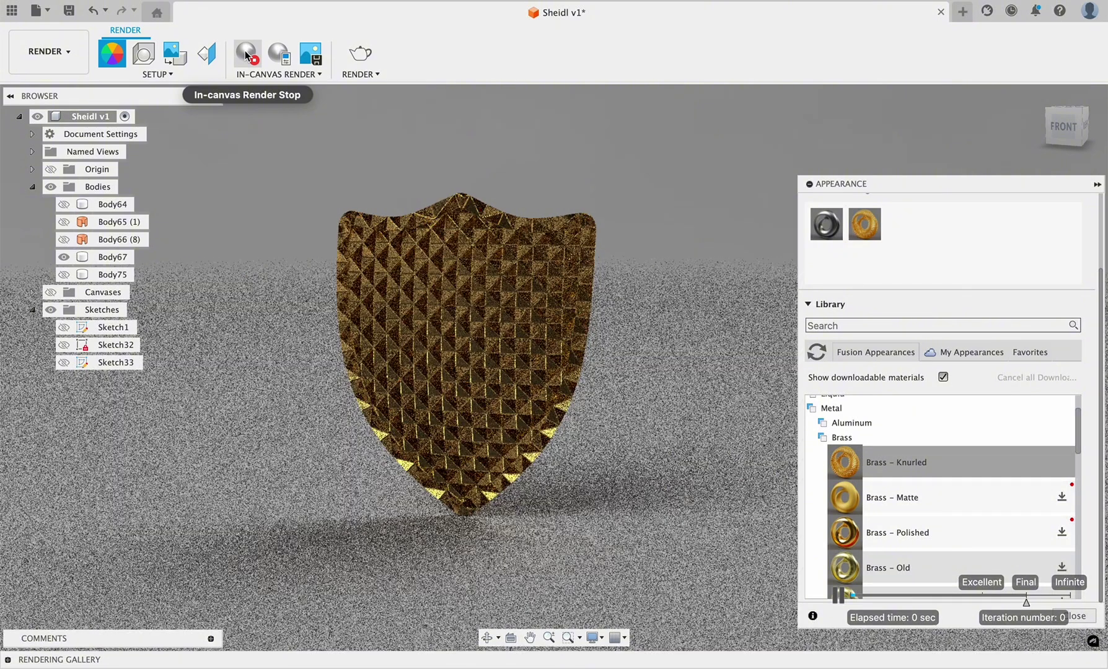
click(454, 244)
click(412, 178)
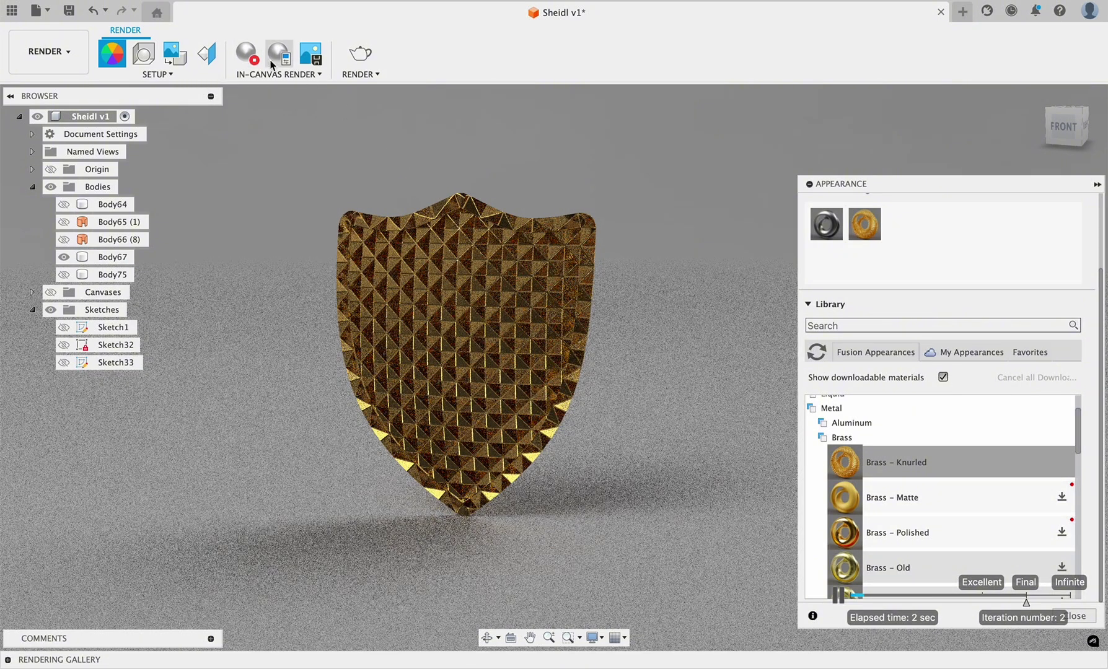
click(247, 55)
Step: Adjust the texture scale of the Brass – Knurled appearance for a finer pattern and check it up close with an in-canvas render
double_click(865, 224)
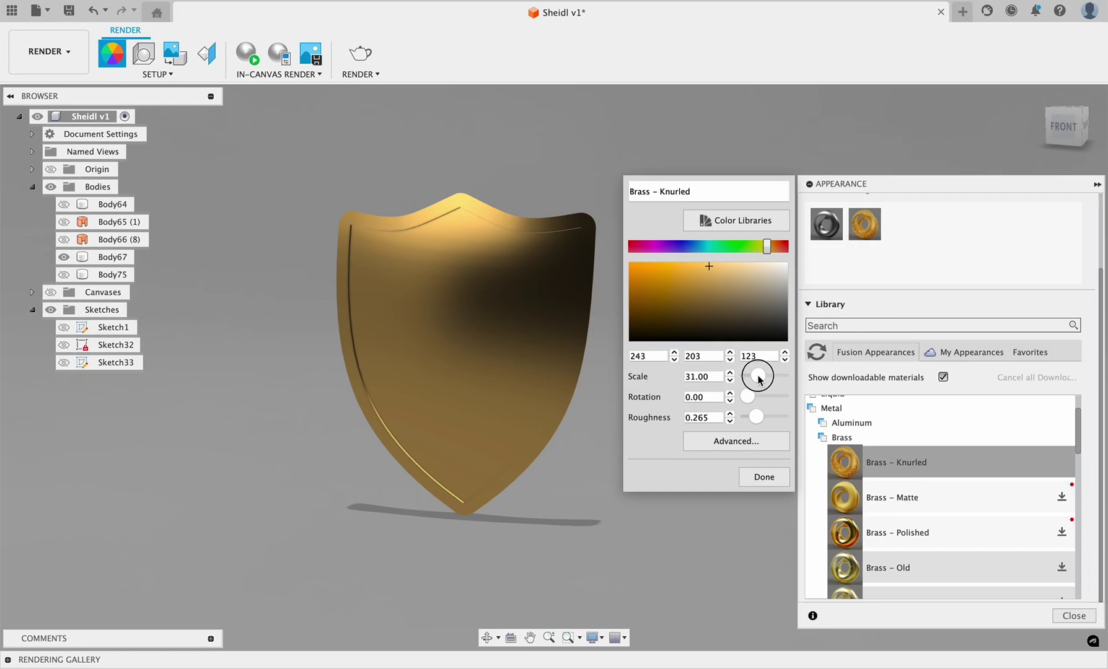
click(762, 476)
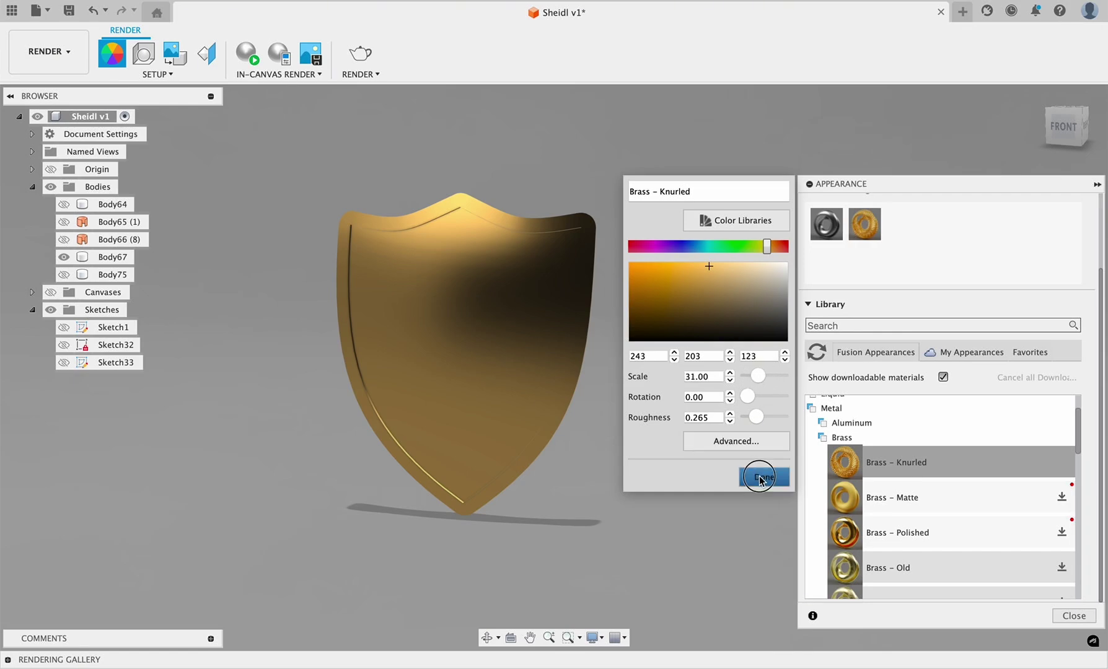
click(246, 55)
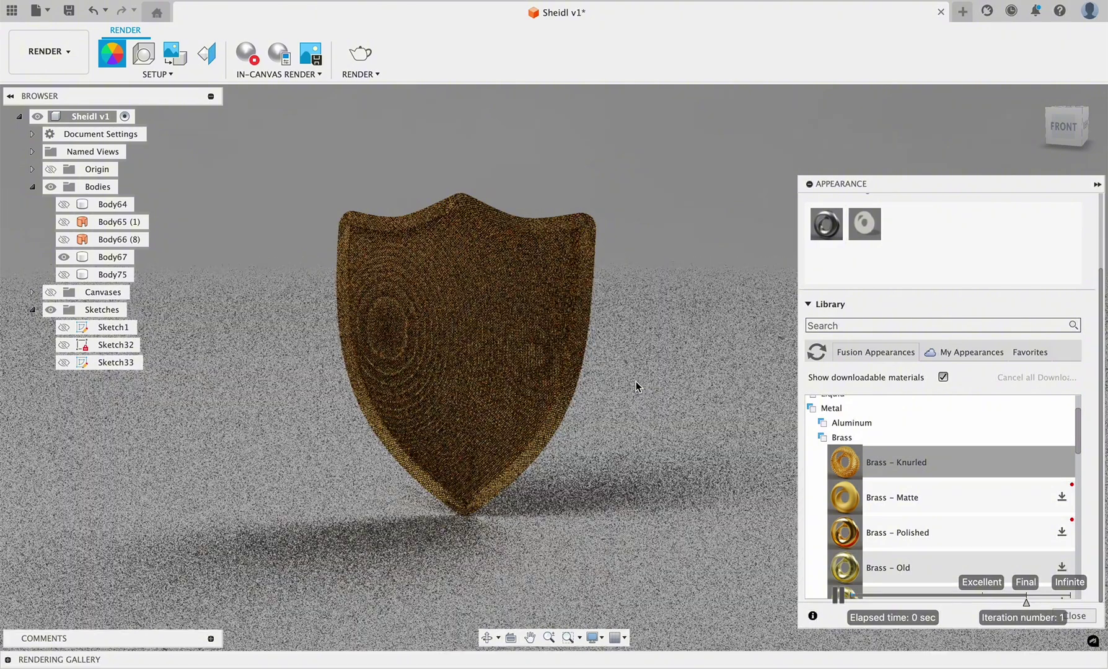
scroll(635, 381, up, 3)
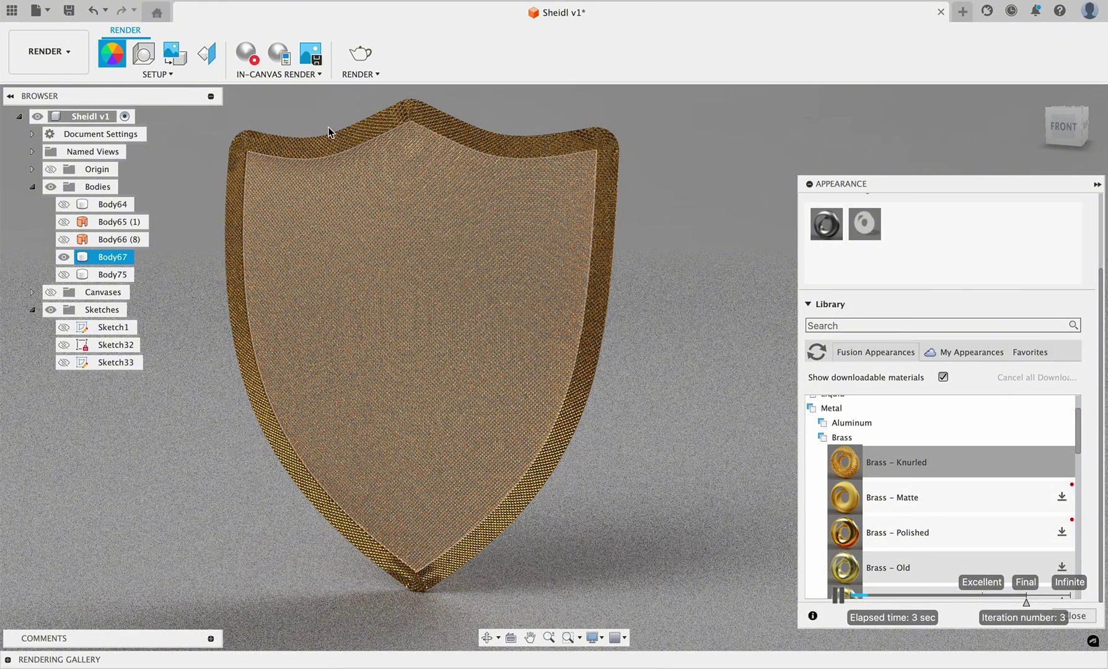
click(247, 53)
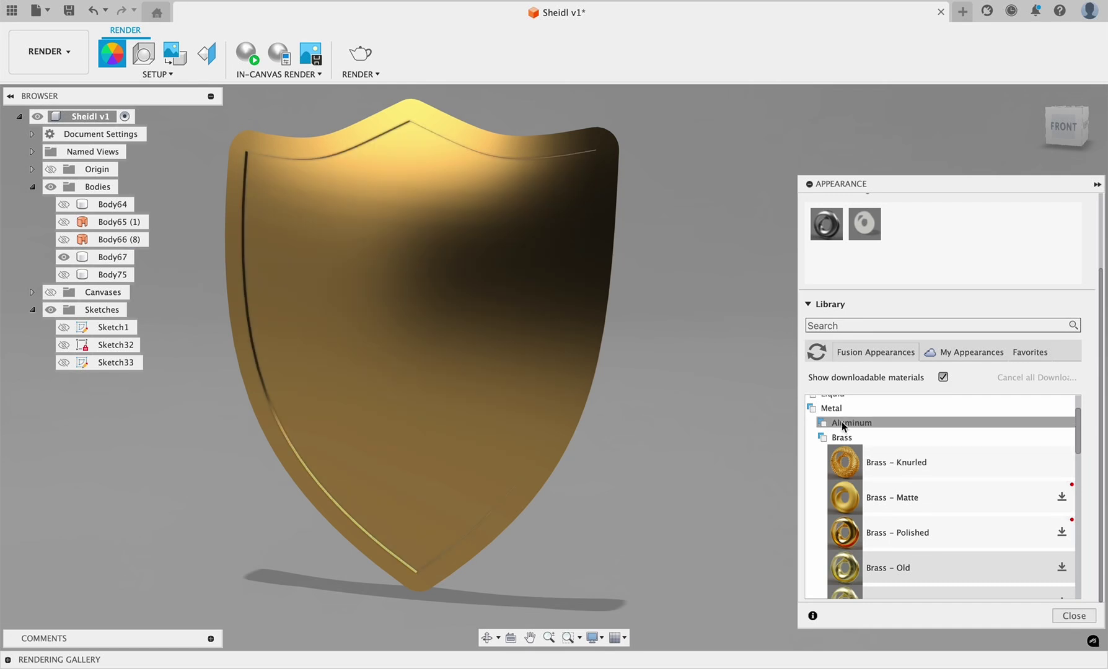
Step: Try to apply the Brass – Matte appearance to the shield, and toggle the visibility of Body75
drag(844, 496, 374, 242)
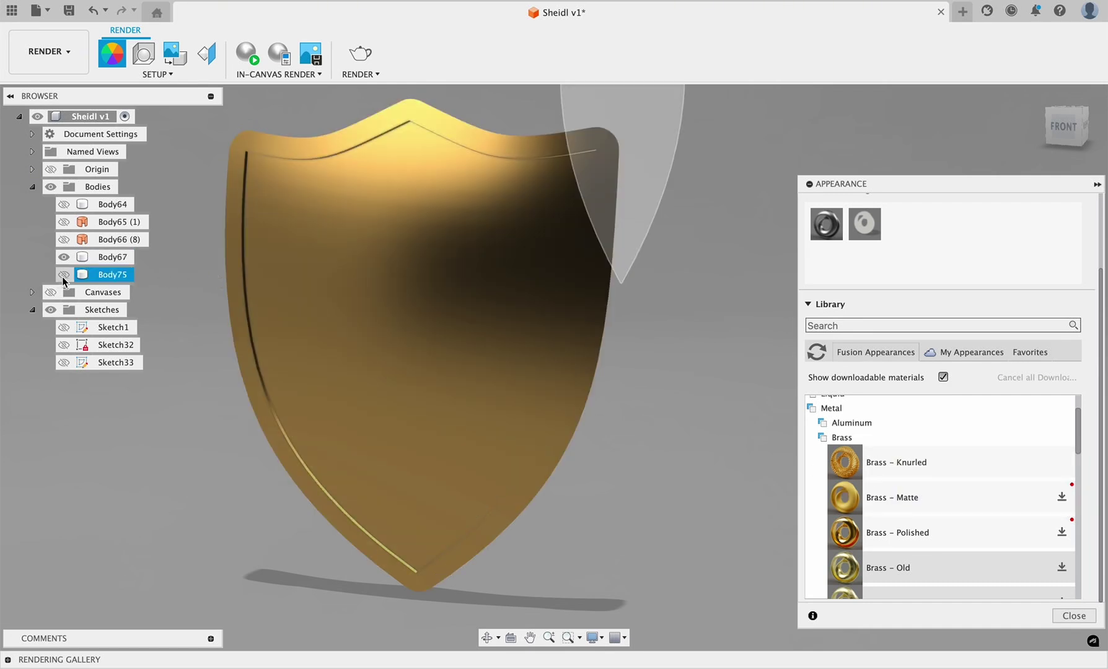
click(62, 276)
click(63, 276)
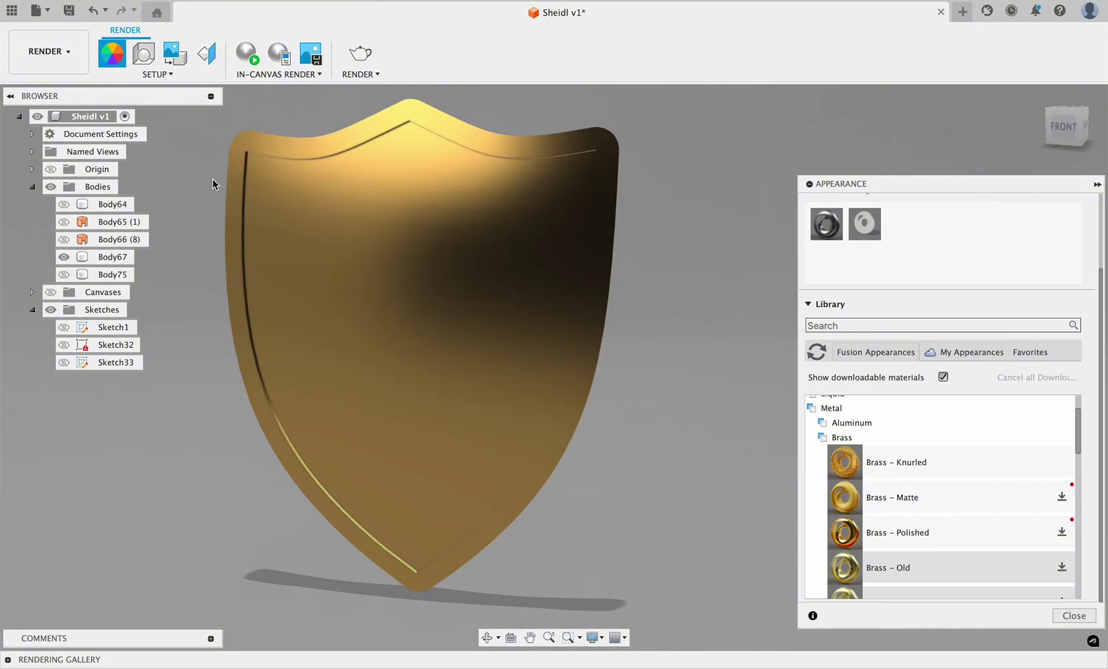
Step: Return to the Design workspace and delete the last Combine feature that joins the shield's rim and centre panel
click(49, 49)
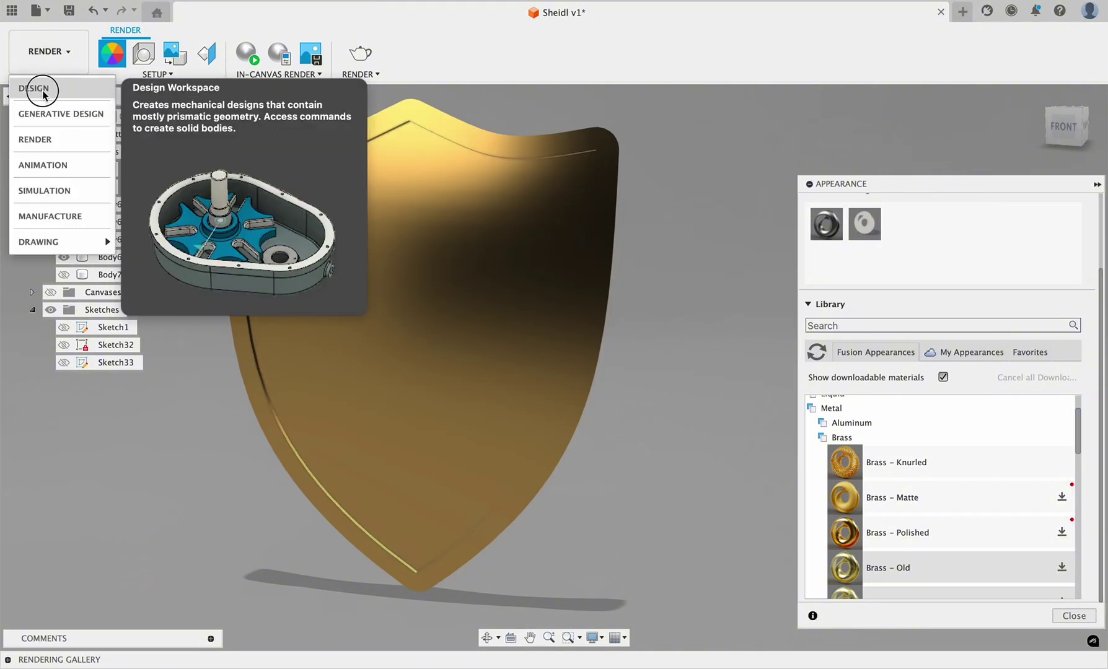
click(37, 87)
click(444, 601)
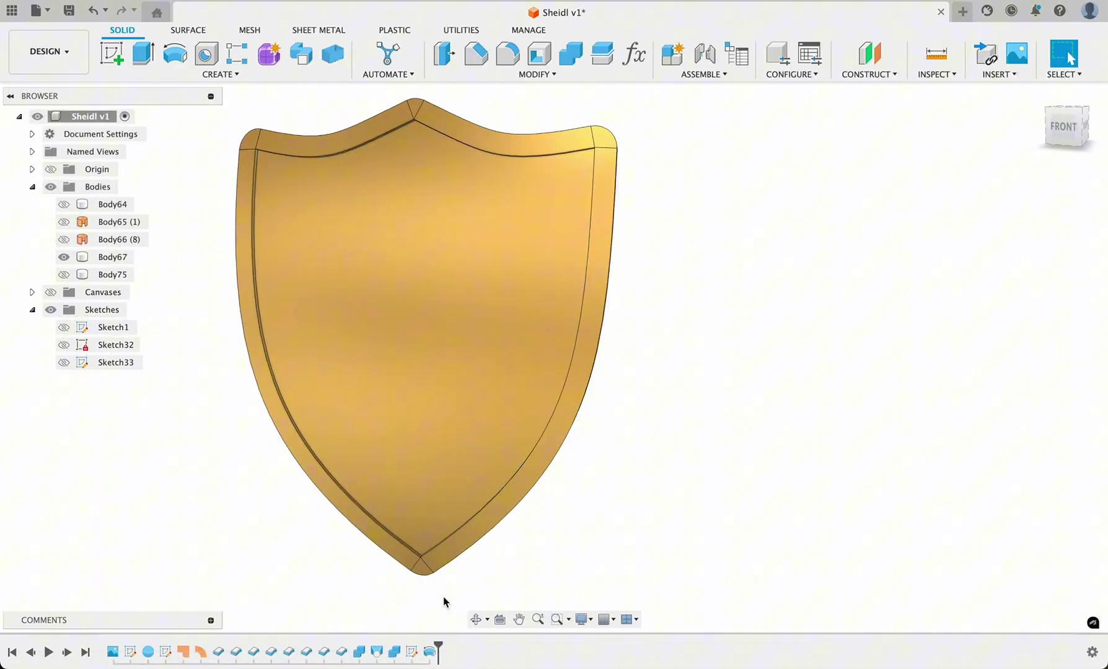
click(395, 652)
right_click(397, 652)
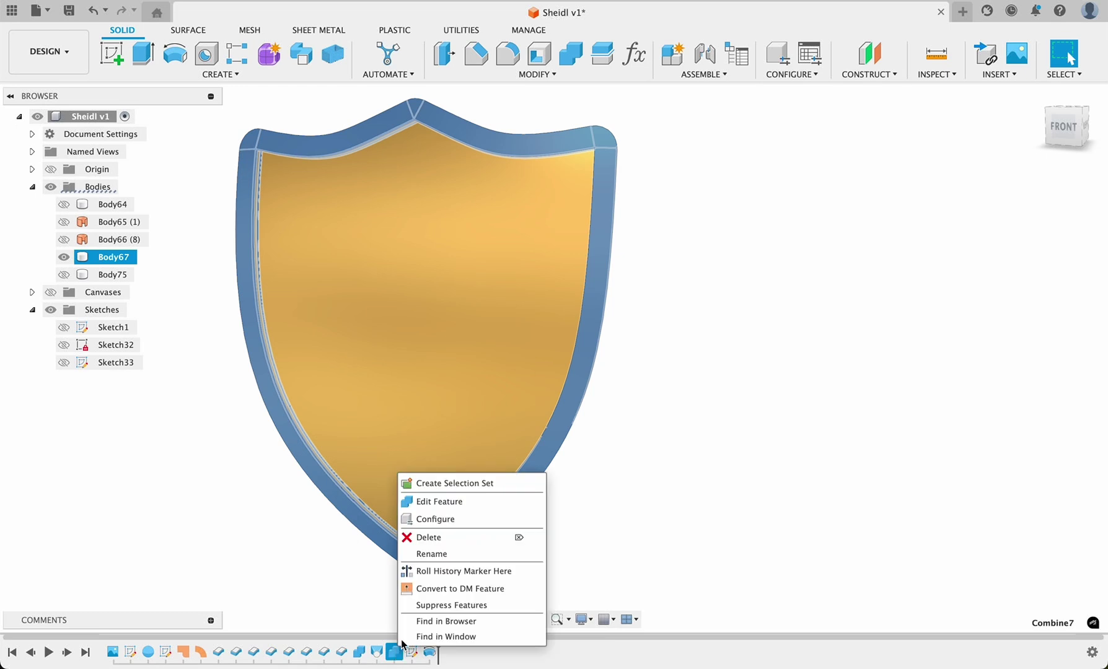
click(428, 537)
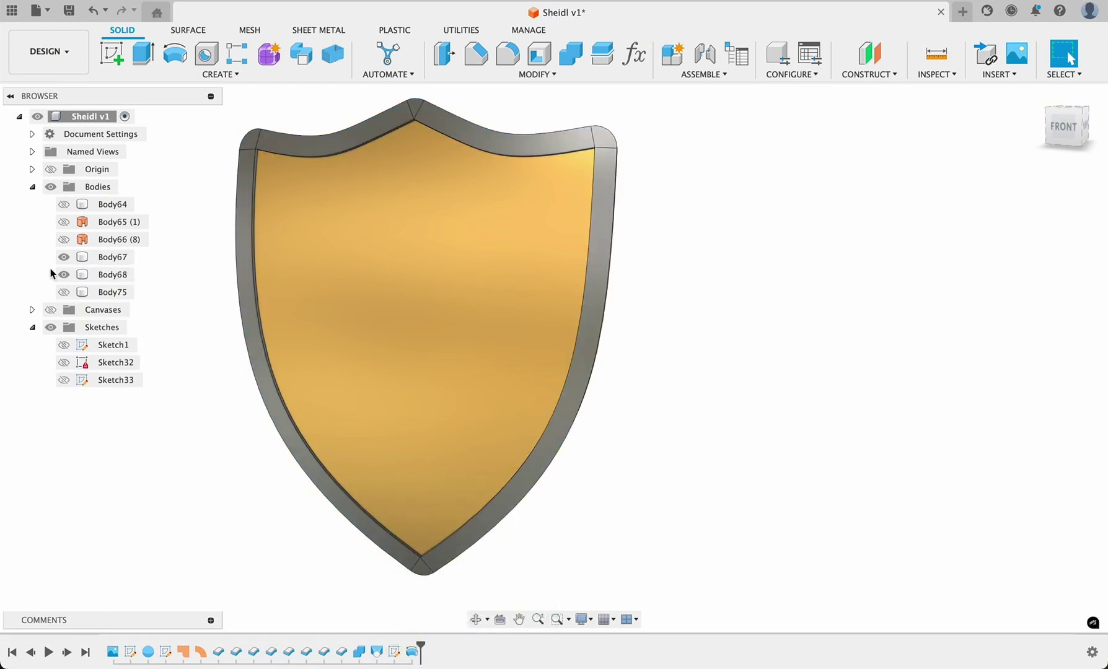
Step: Toggle the visibility of Body75 and Body67 to examine the separate rim, leaving Body67 and Body68 shown
click(64, 292)
click(64, 257)
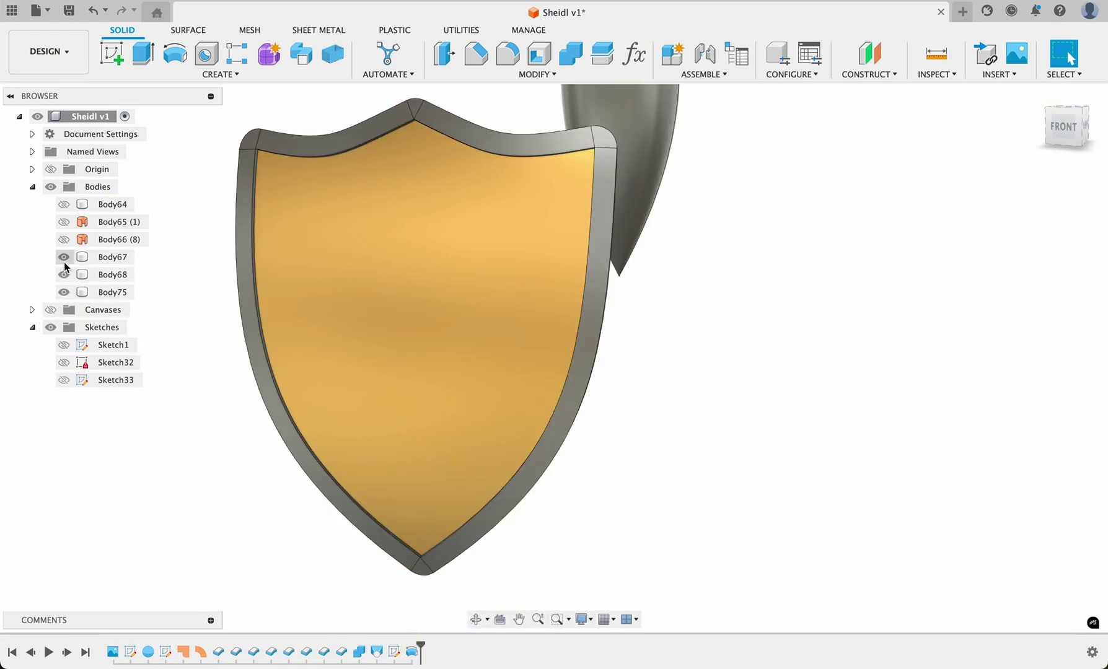
click(65, 292)
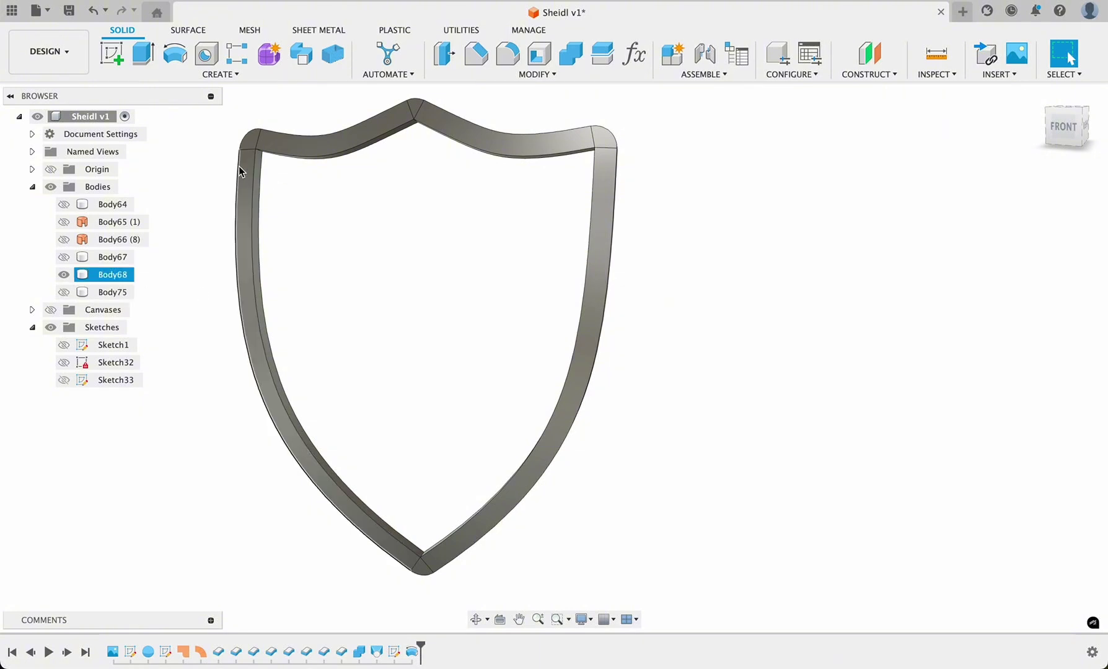
click(69, 260)
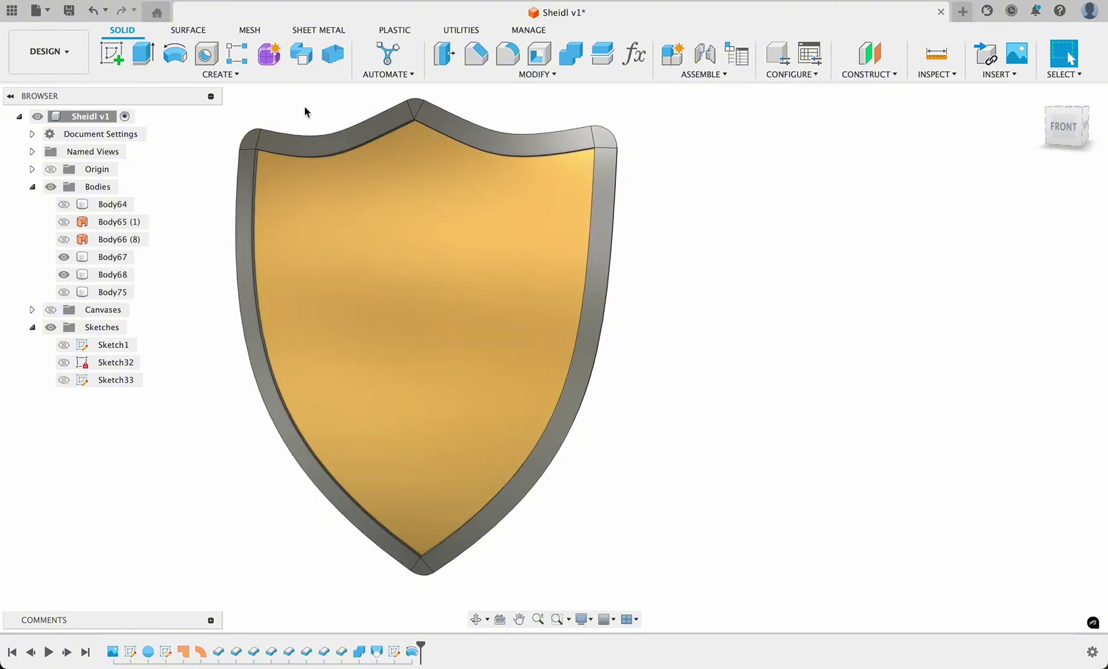
Step: Switch to the Render workspace and apply the Brass – Matte appearance to the shield's rim body
click(56, 49)
click(54, 140)
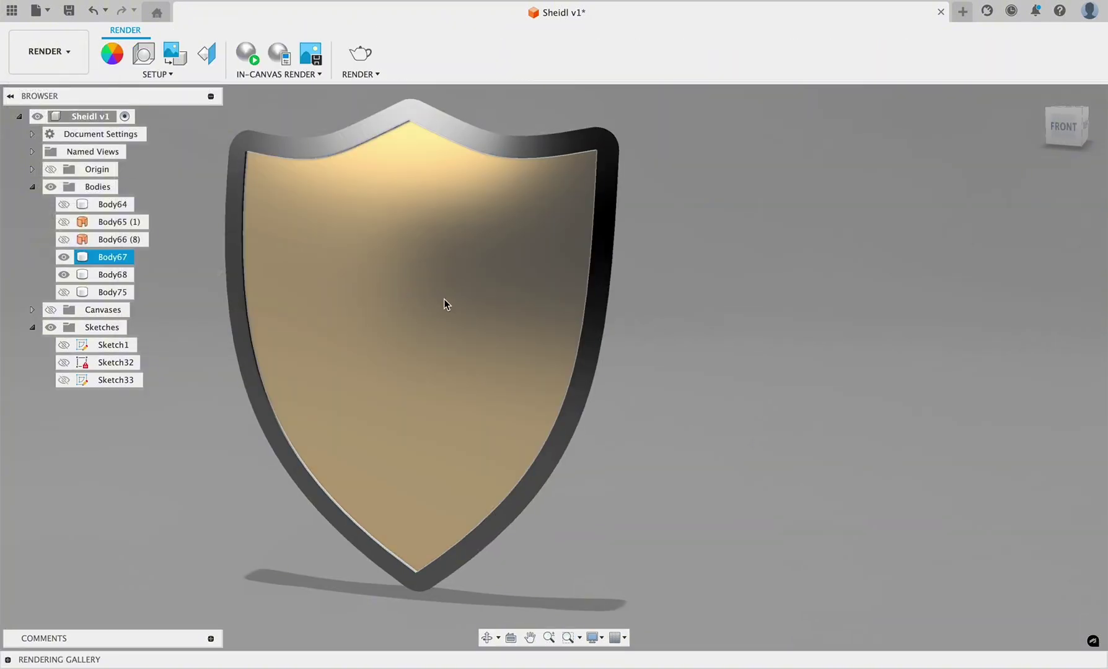
click(105, 61)
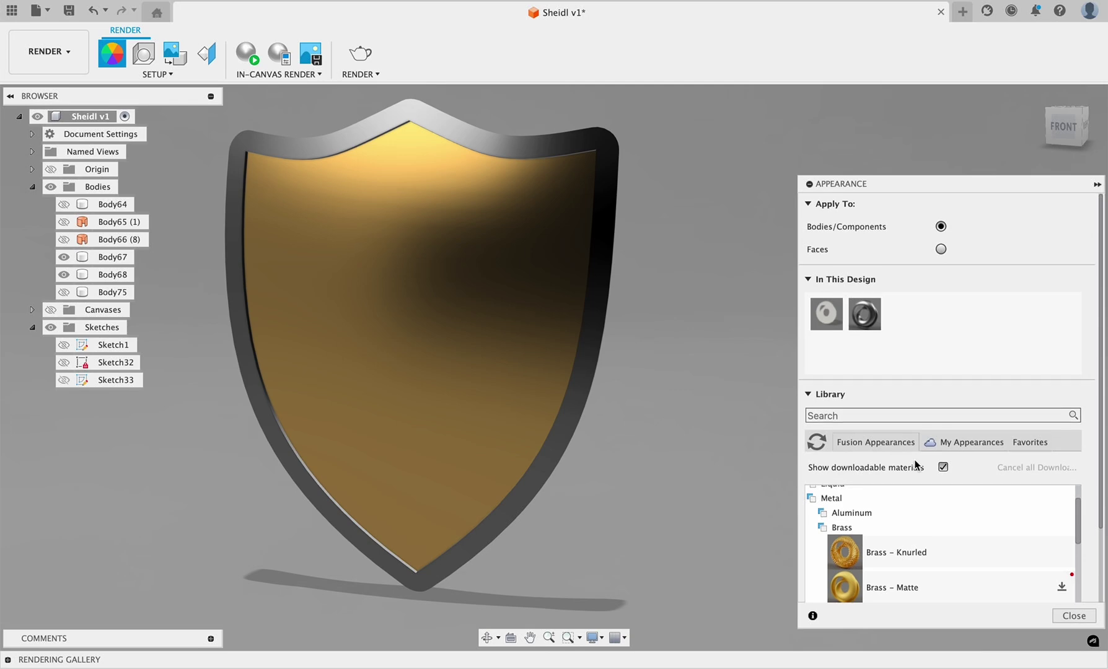
scroll(917, 466, down, 1)
drag(850, 552, 618, 173)
shift+scroll(693, 357, right, 5)
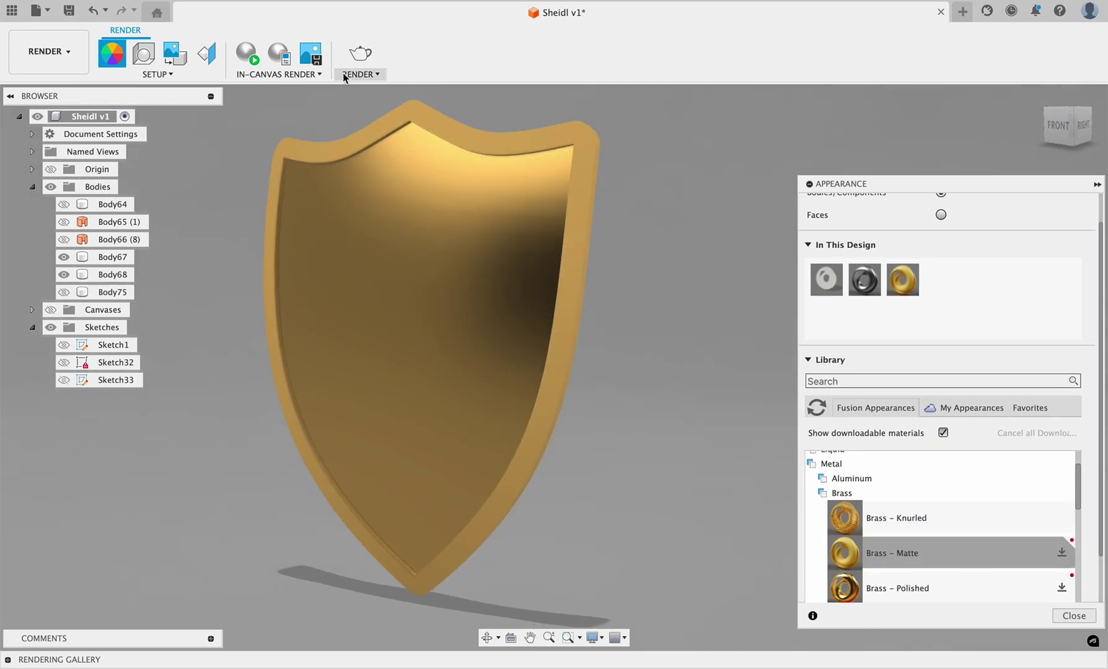
Step: Run an in-canvas render of the brass shield with the target quality set to Excellent, and stop it after checking the look
click(251, 58)
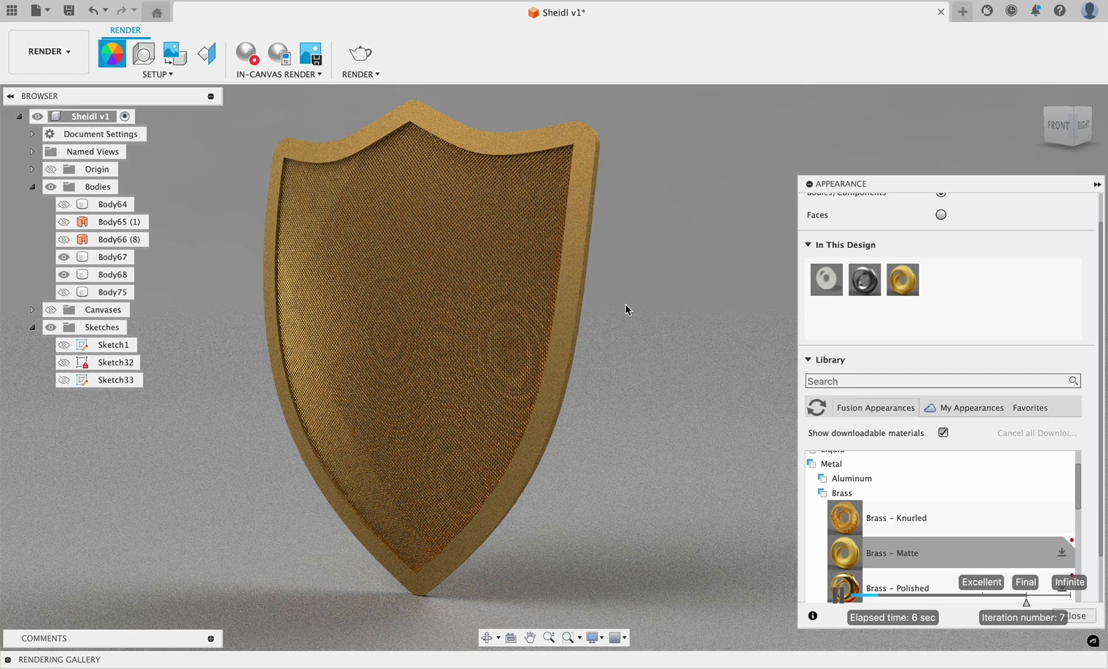
click(1082, 618)
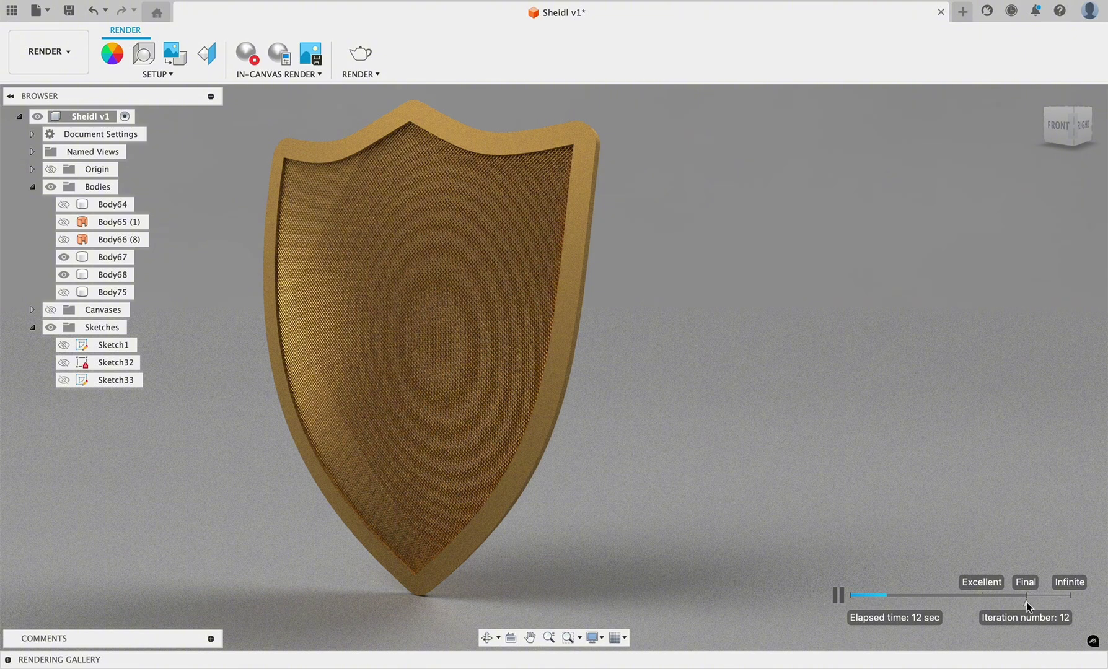
drag(1026, 601, 1001, 610)
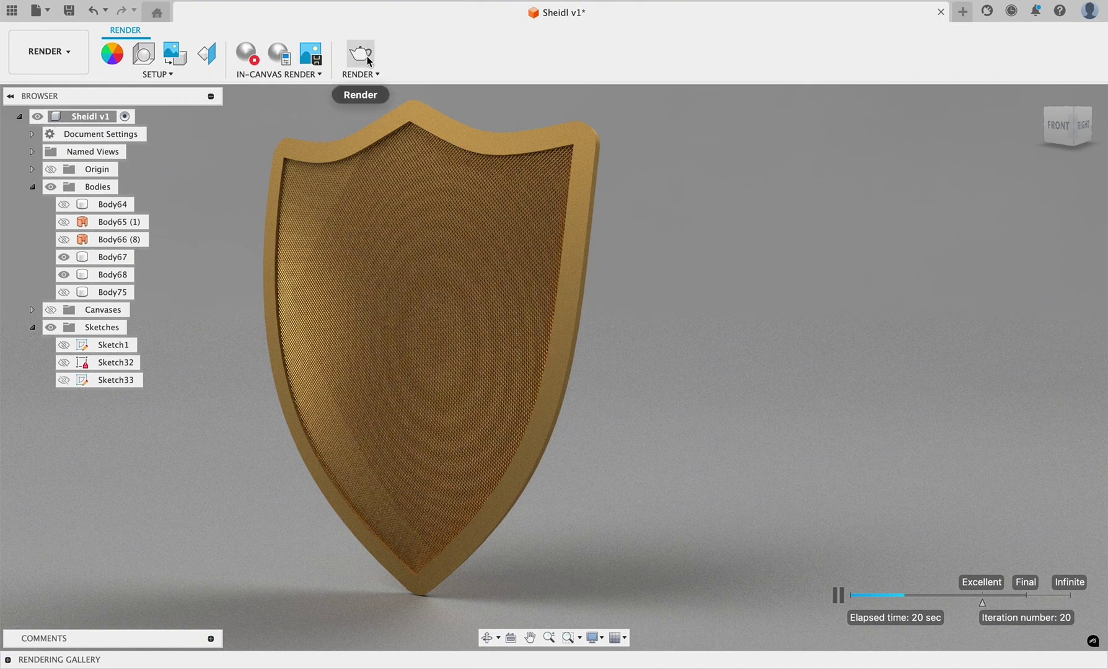
click(374, 75)
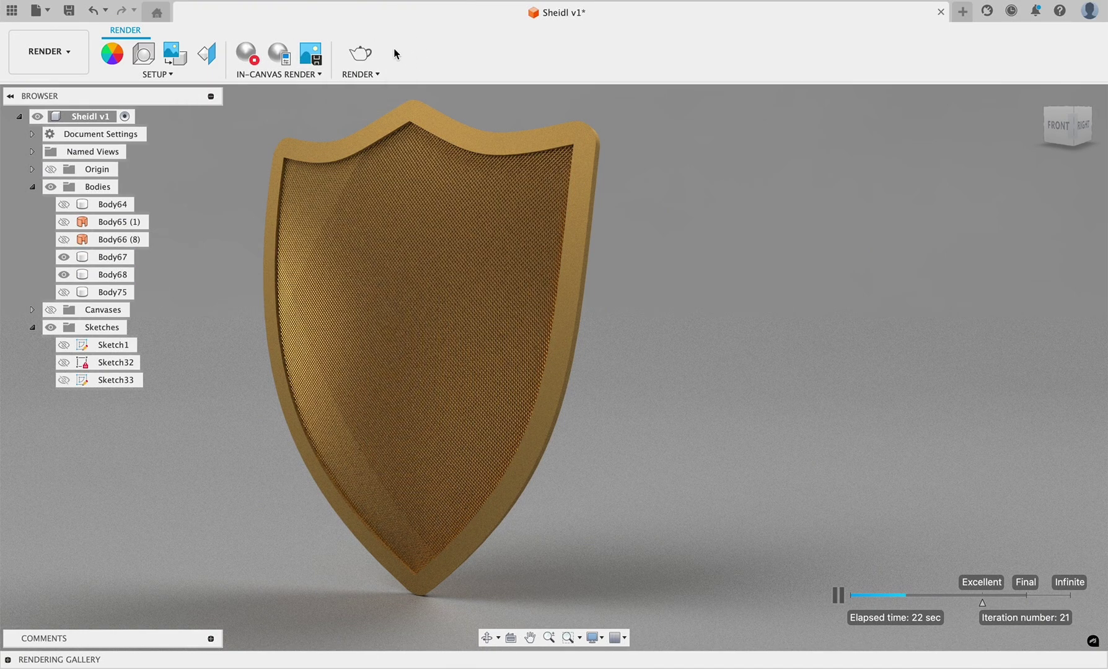
click(452, 224)
click(707, 283)
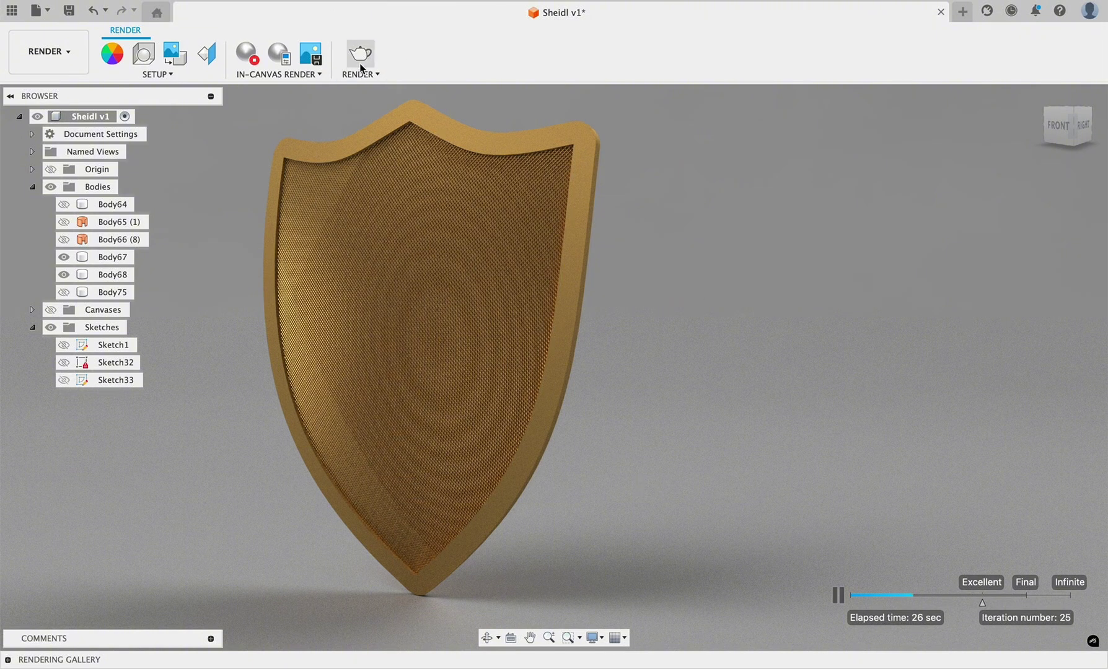
click(247, 54)
shift+scroll(596, 327, left, 5)
shift+scroll(595, 327, left, 10)
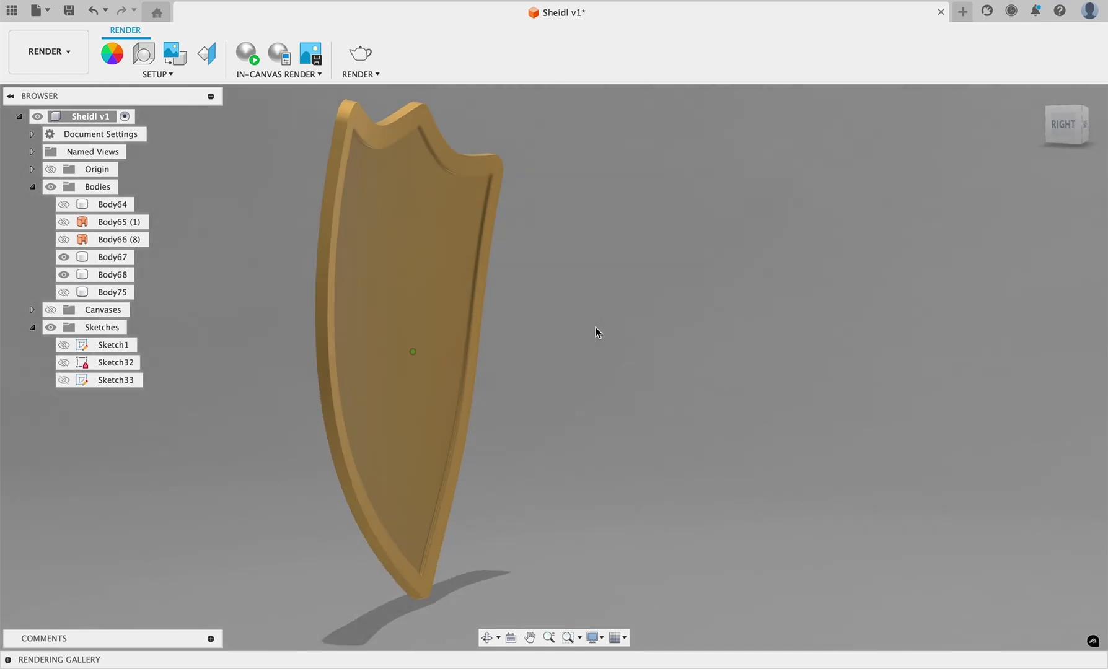
shift+scroll(596, 328, left, 4)
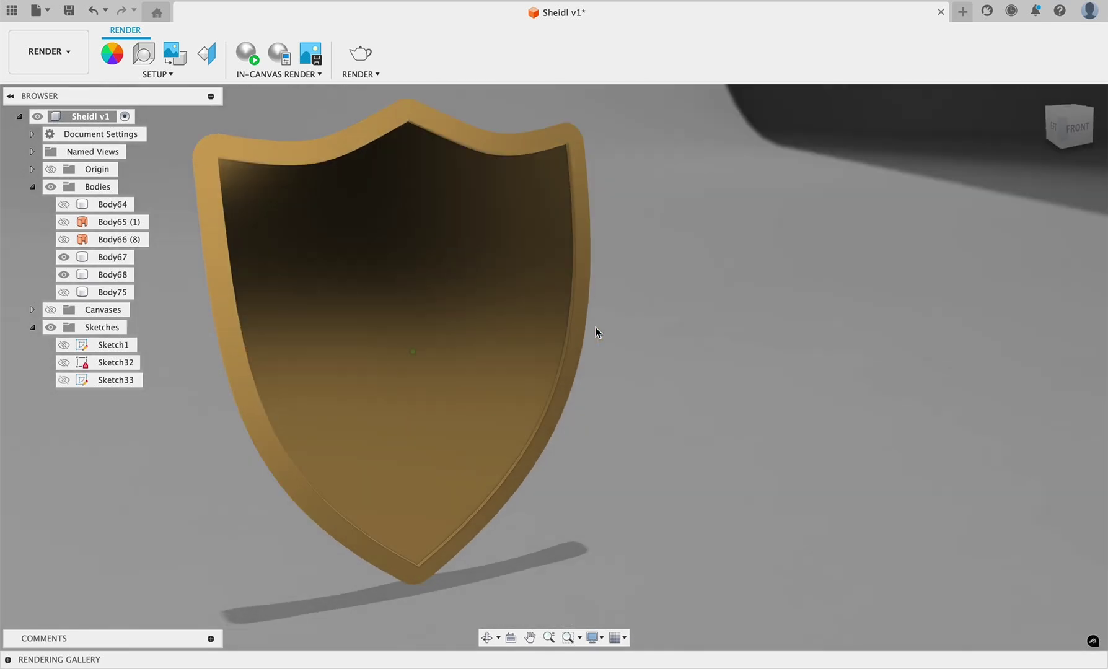
Step: Return to the Design workspace with the whole shield in view
click(62, 52)
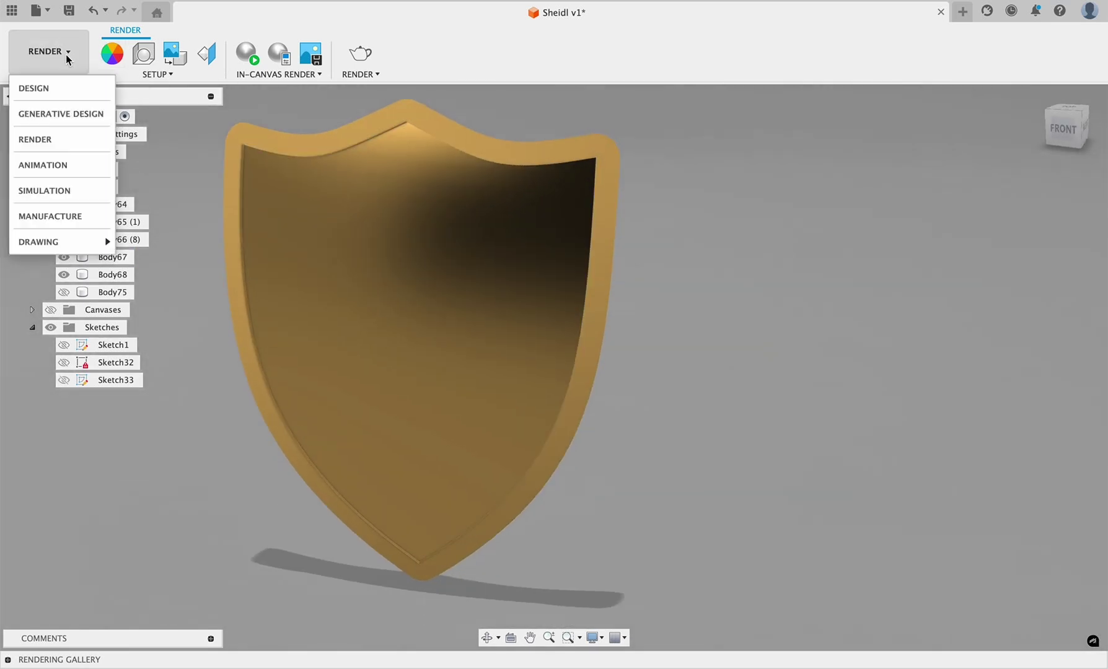
click(55, 82)
shift+scroll(294, 202, left, 4)
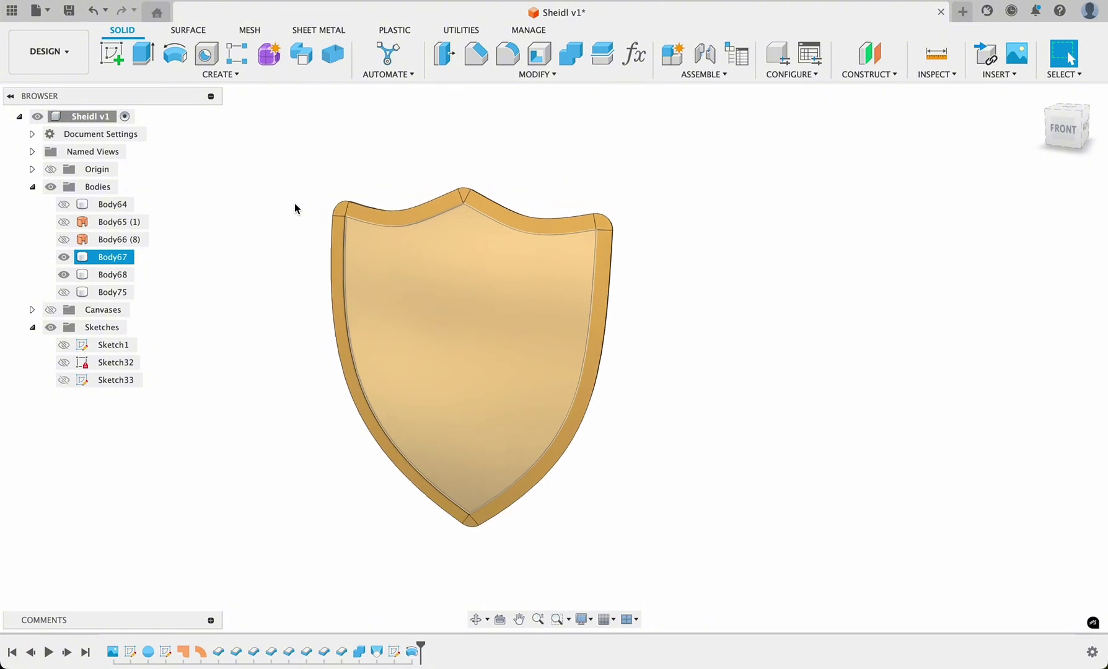
Step: Examine the curved face of the shield's centre panel from several angles
click(294, 203)
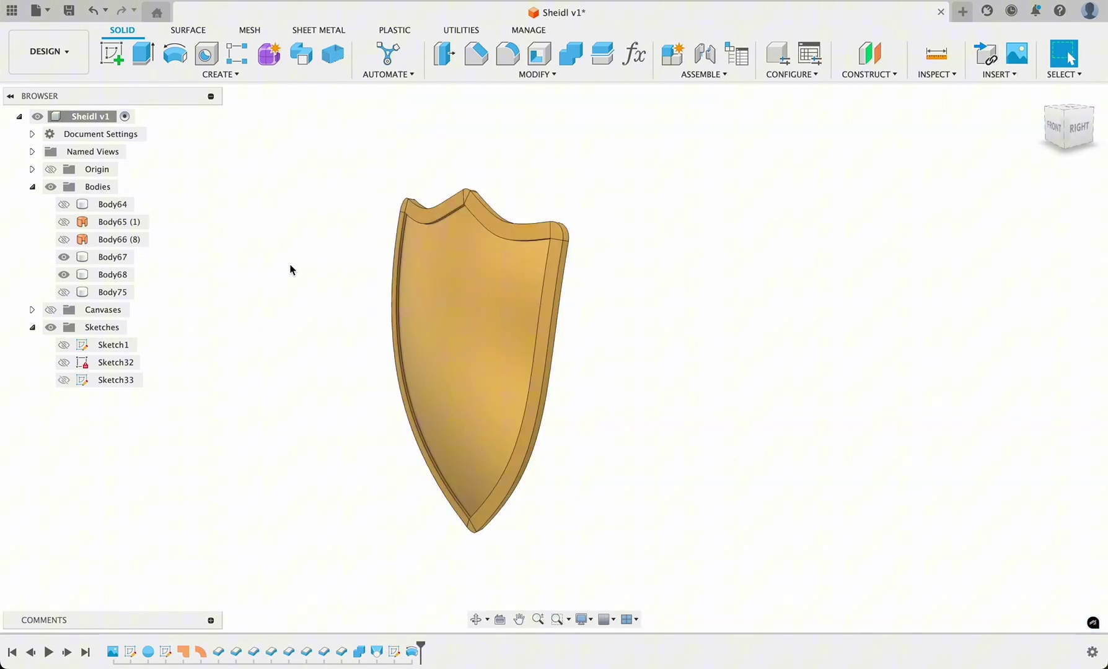
click(425, 283)
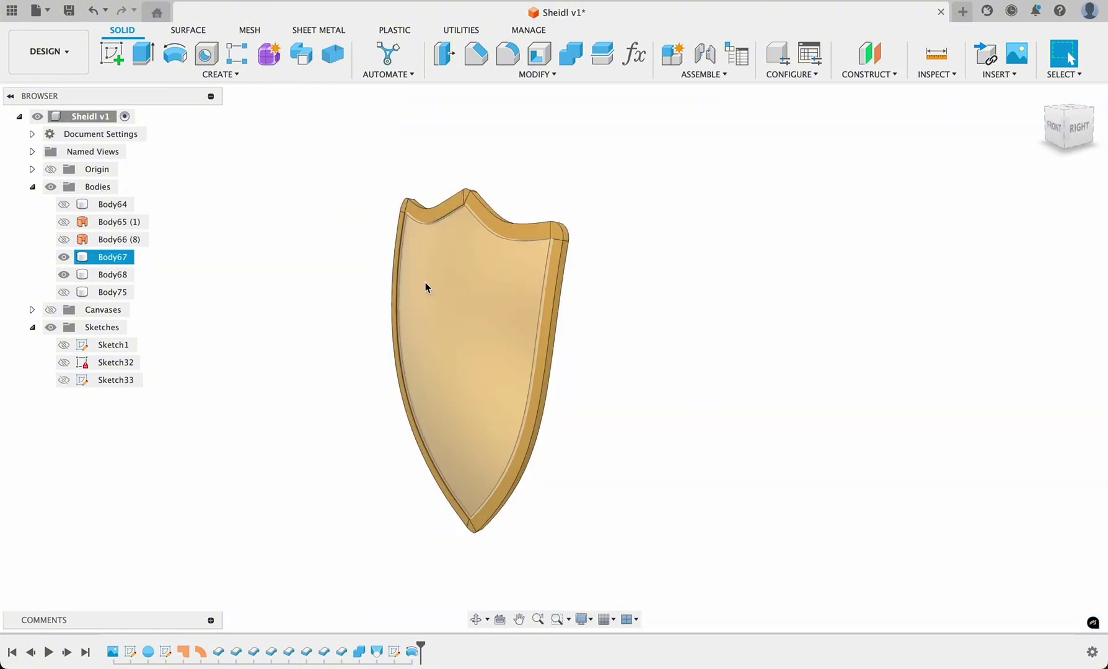
click(392, 252)
click(294, 345)
shift+scroll(293, 344, right, 4)
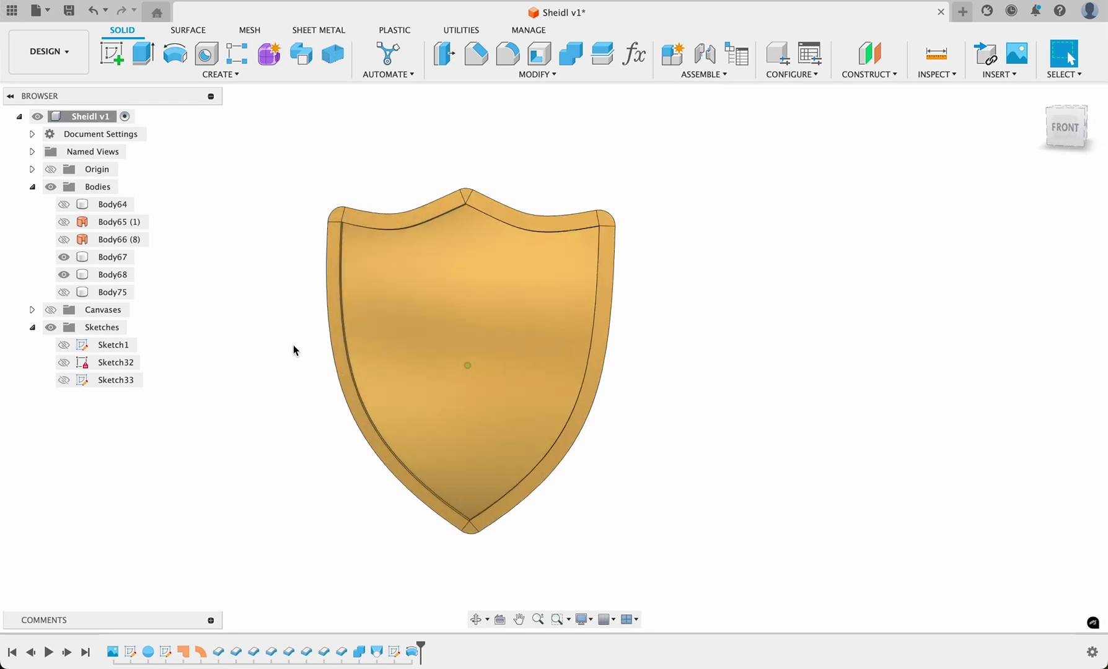
shift+scroll(294, 347, right, 1)
click(482, 297)
click(335, 319)
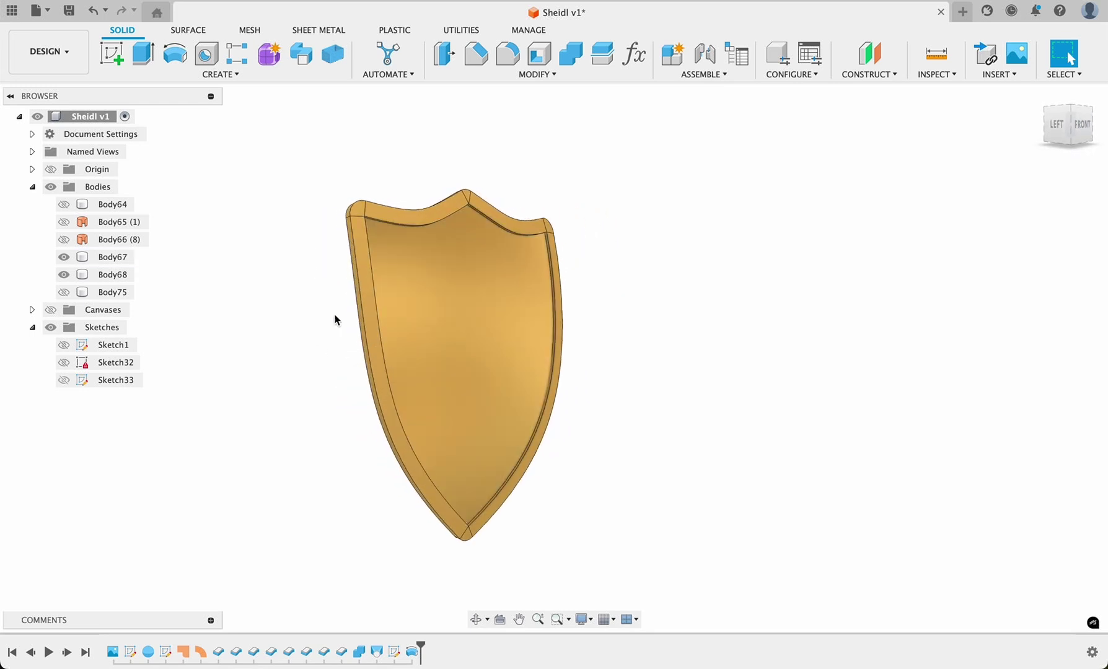
click(453, 247)
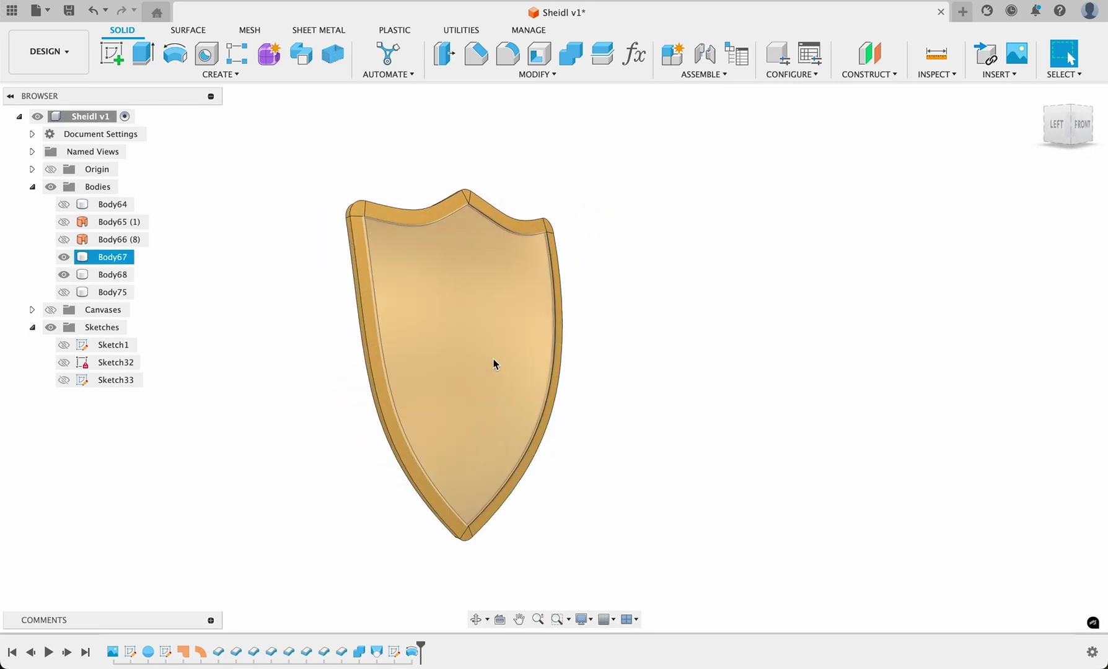
click(654, 441)
scroll(655, 442, left, 1)
shift+scroll(655, 442, up, 3)
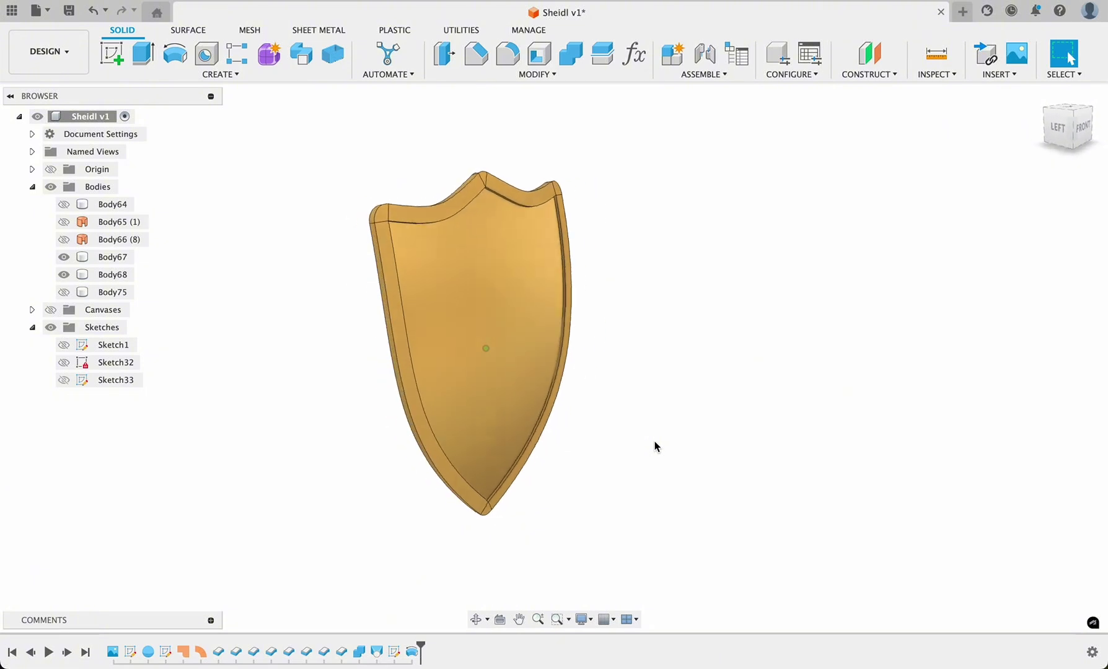
shift+scroll(654, 442, up, 1)
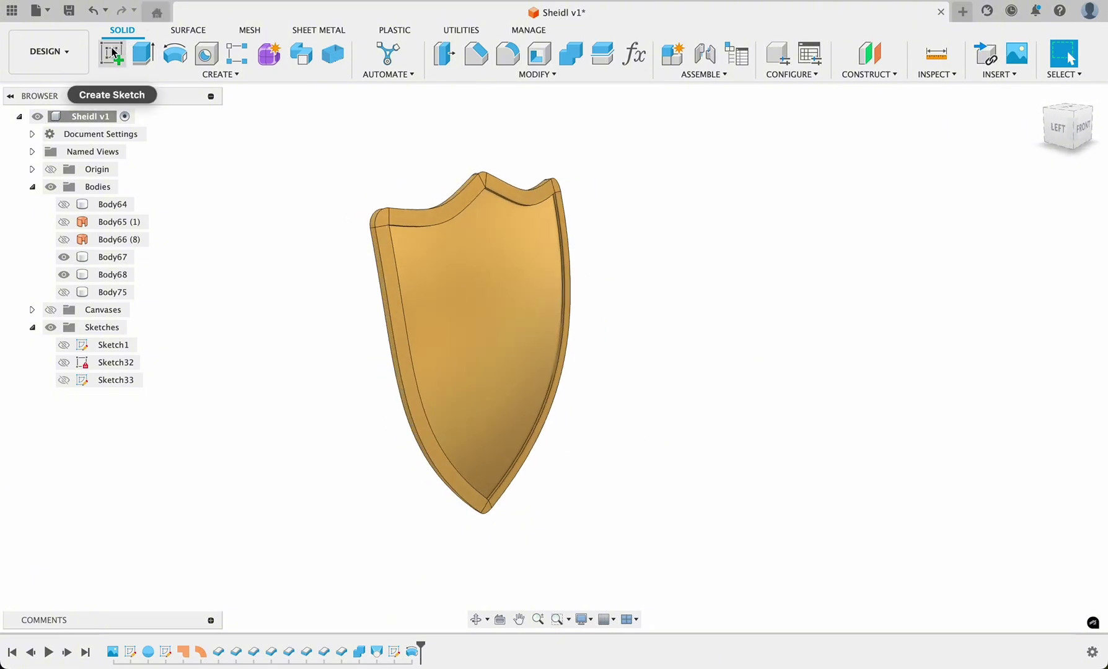
Step: Create a construction plane offset 140 mm from the XY plane, in front of the shield
click(869, 54)
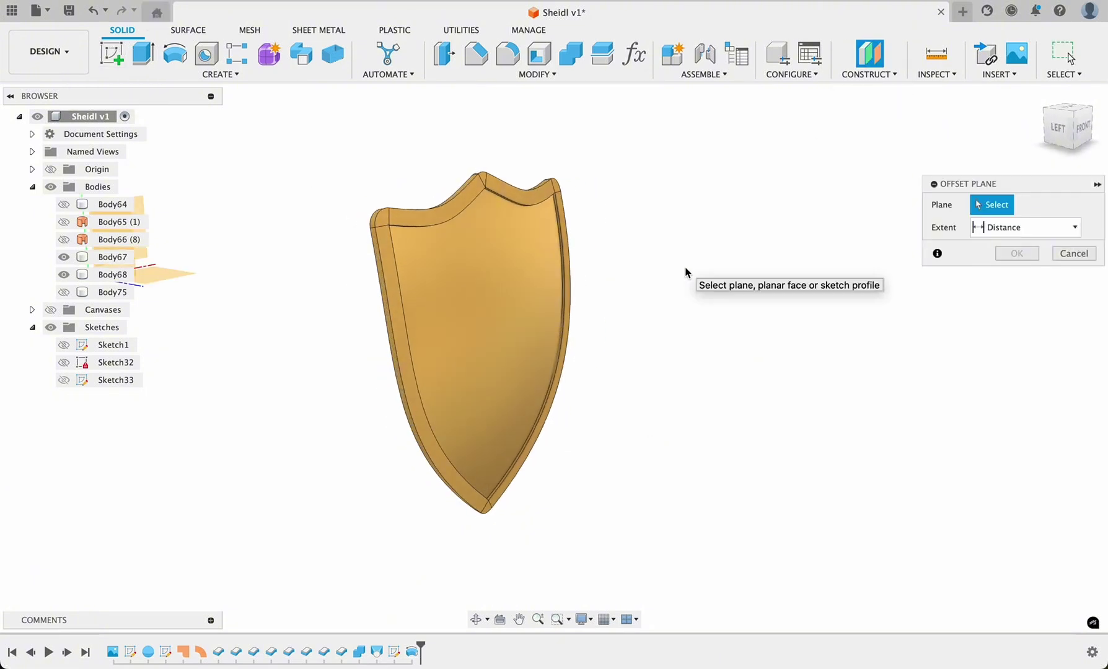
scroll(685, 274, down, 3)
click(251, 227)
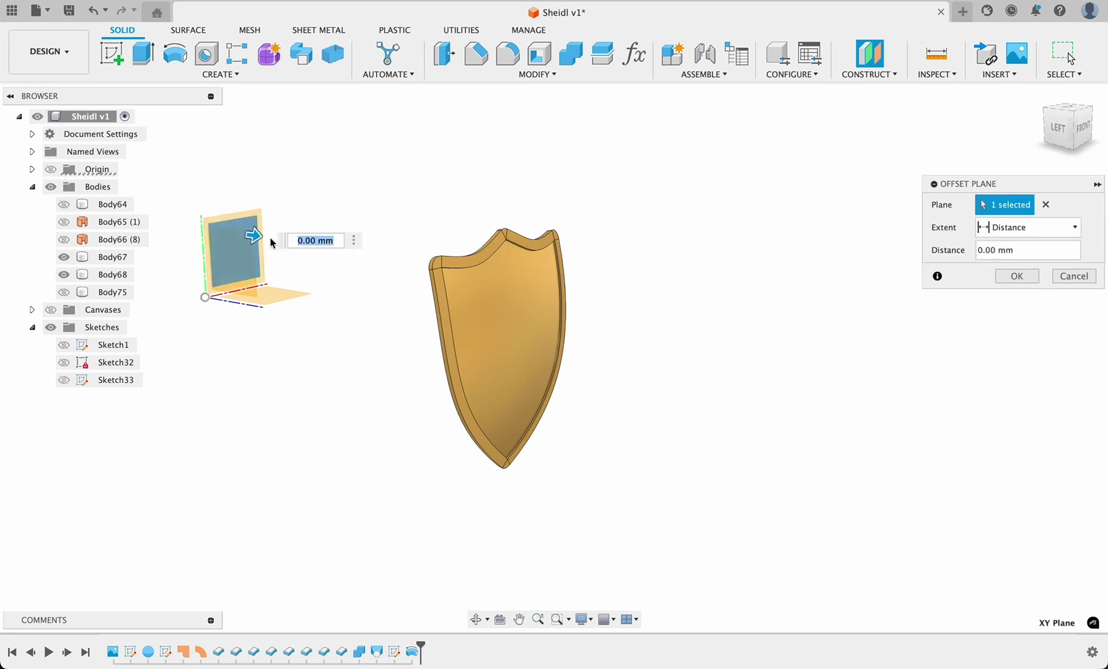
drag(256, 237, 611, 334)
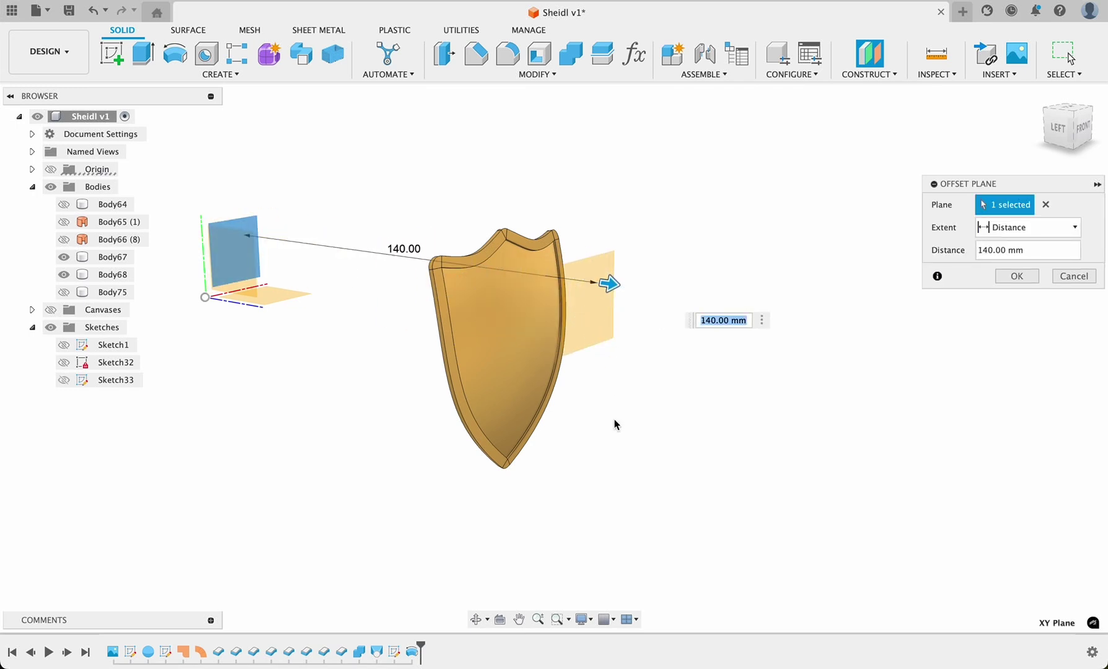
shift+scroll(614, 420, left, 5)
shift+scroll(614, 420, right, 5)
click(1009, 280)
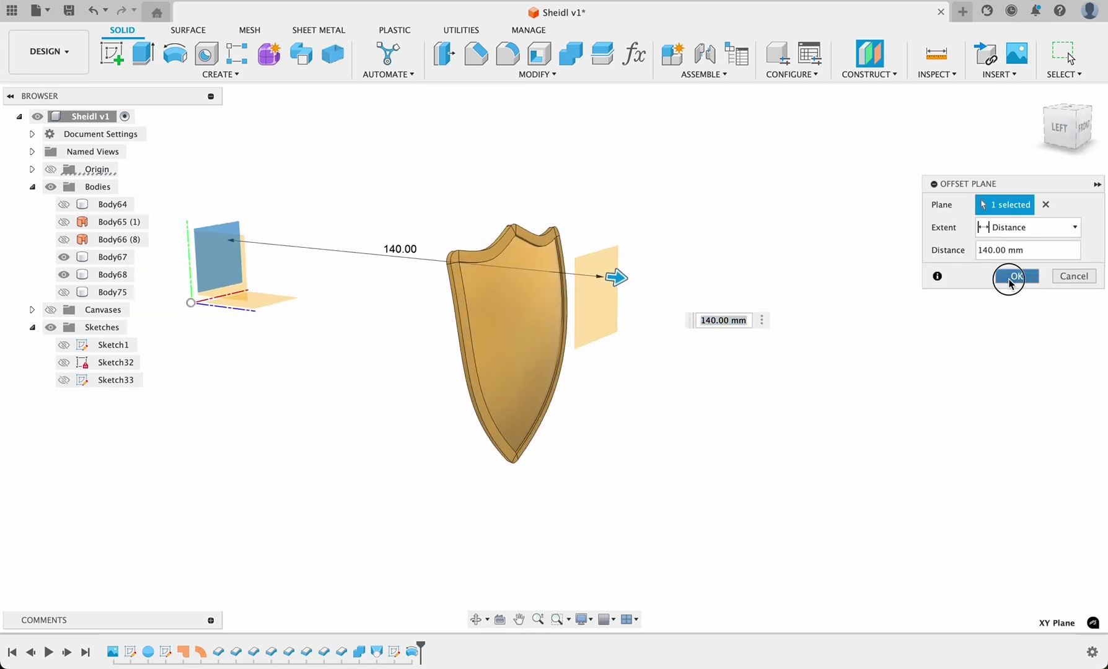
Step: Start a sketch on the offset plane and place a text frame across the upper and middle part of the centre panel
click(112, 54)
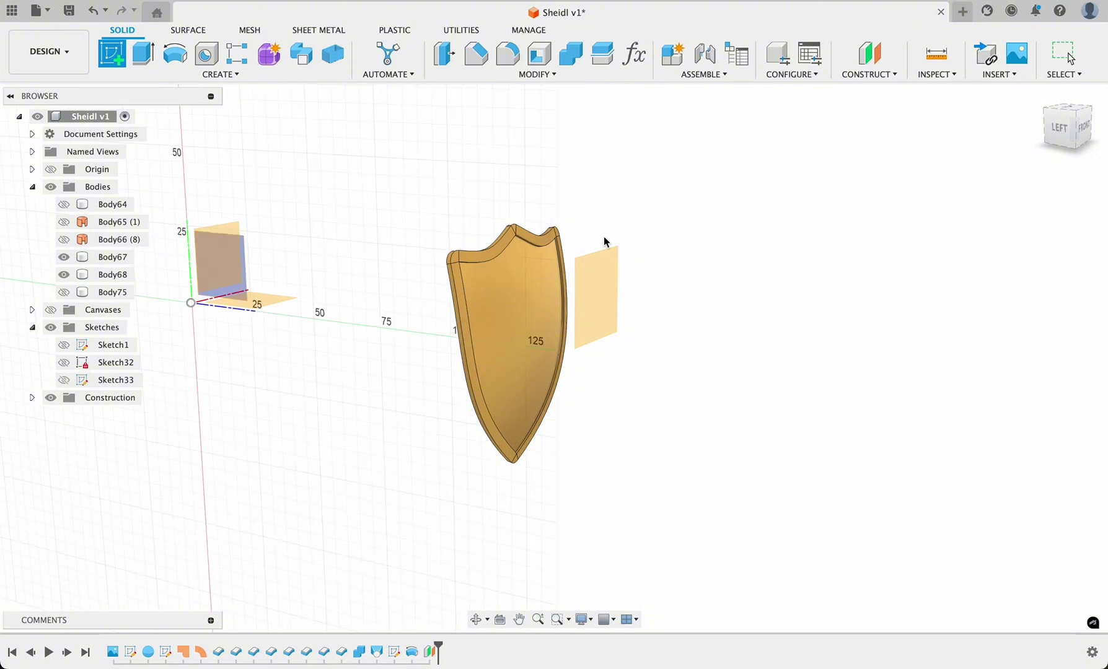
click(606, 279)
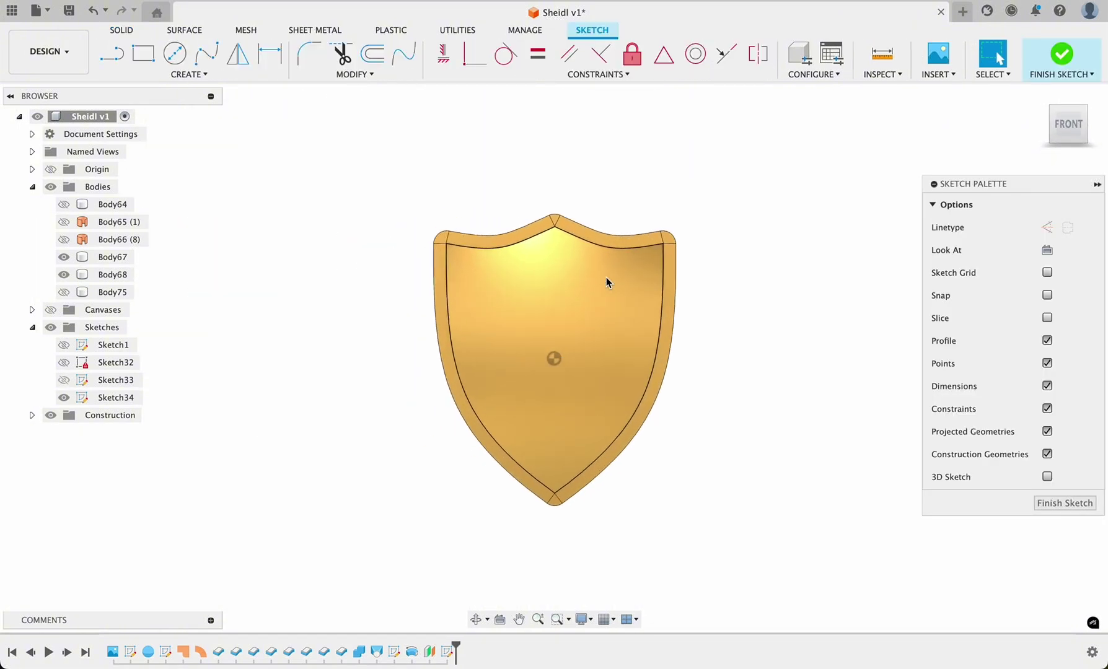
click(189, 73)
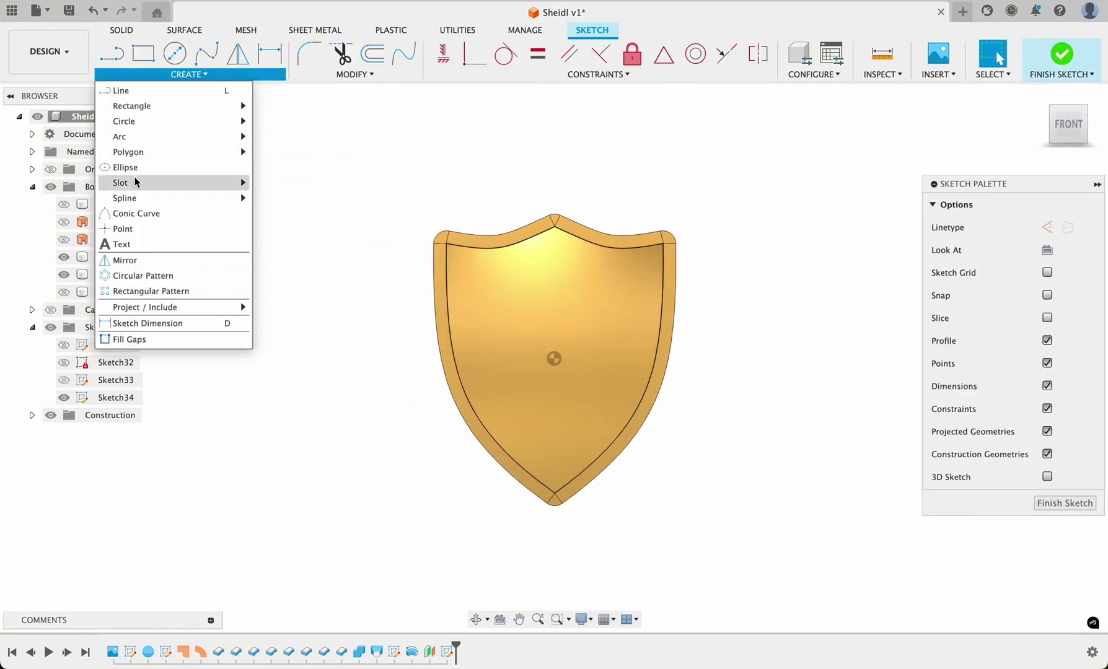
click(138, 244)
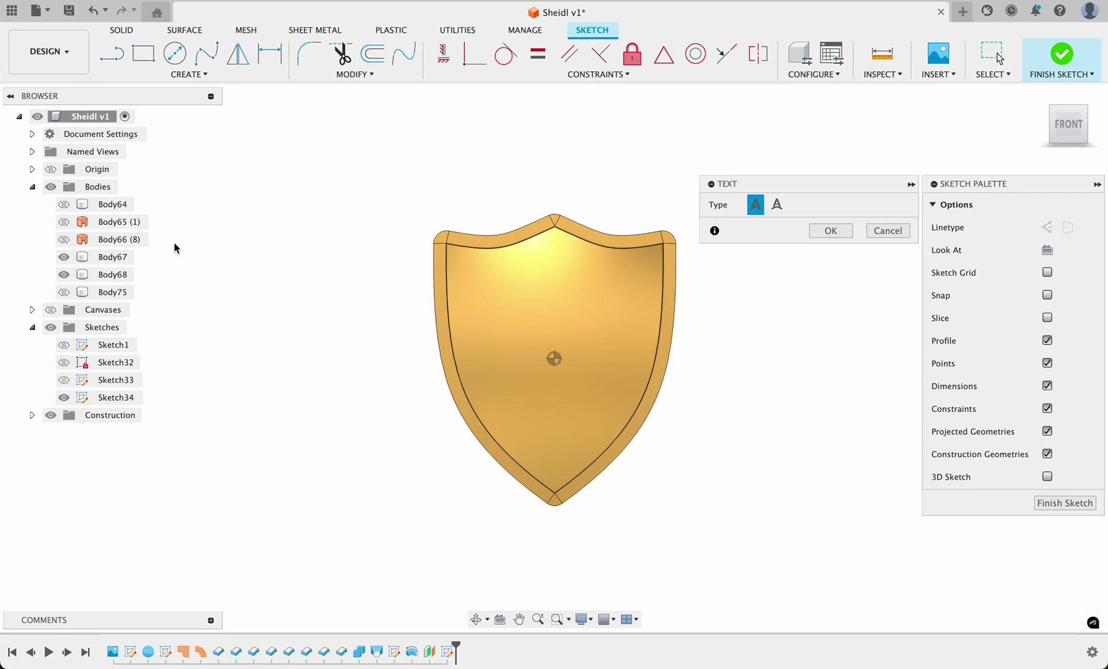
click(457, 265)
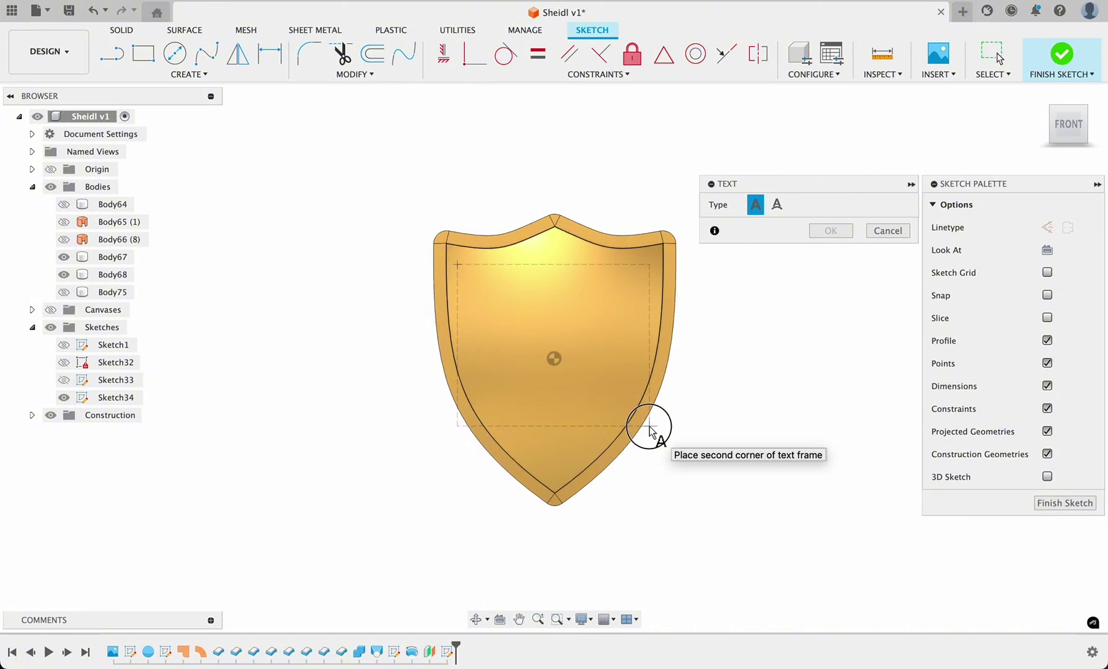
click(649, 427)
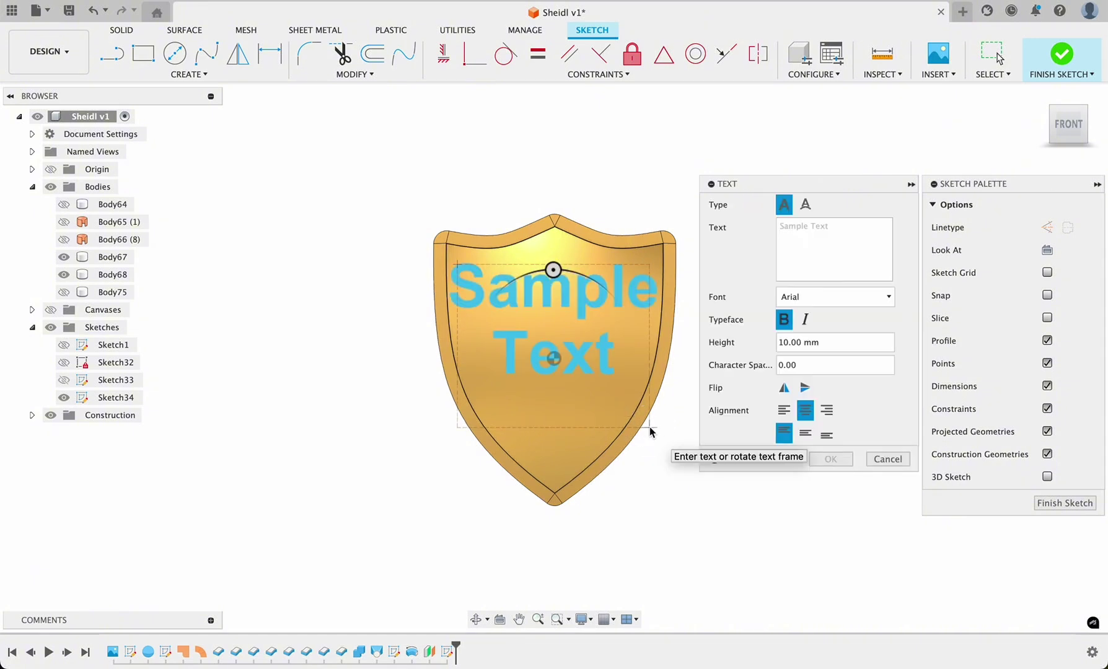
Step: Create the sketch text "The Shield" in bold Arial with a height of 9 mm
text(The Shield)
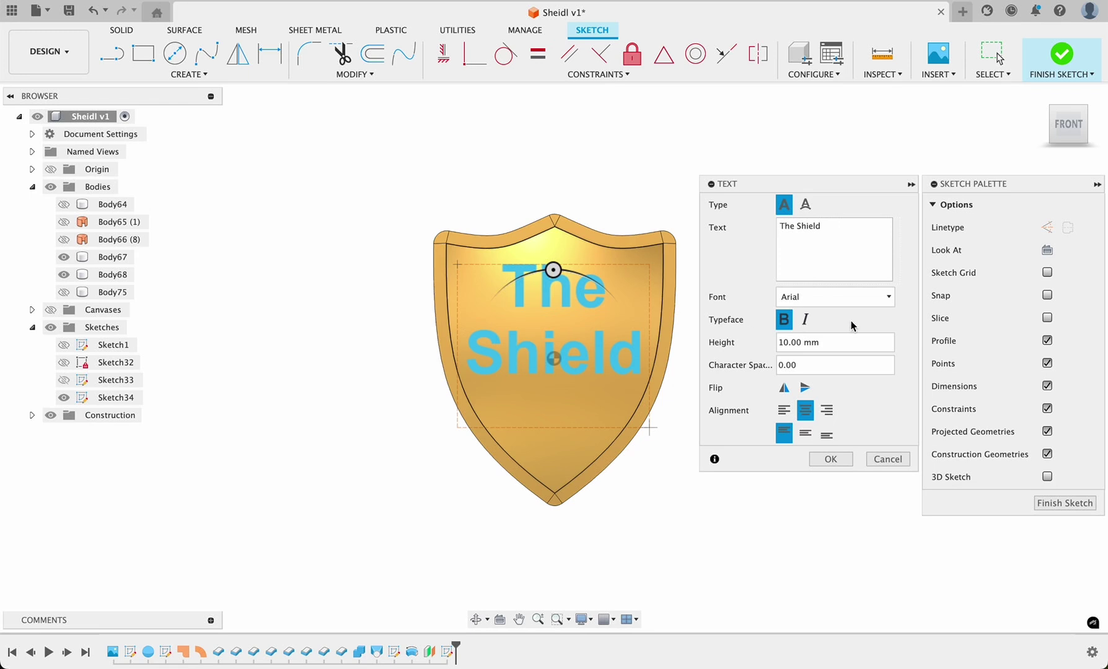
double_click(780, 343)
text(9)
click(783, 320)
click(783, 320)
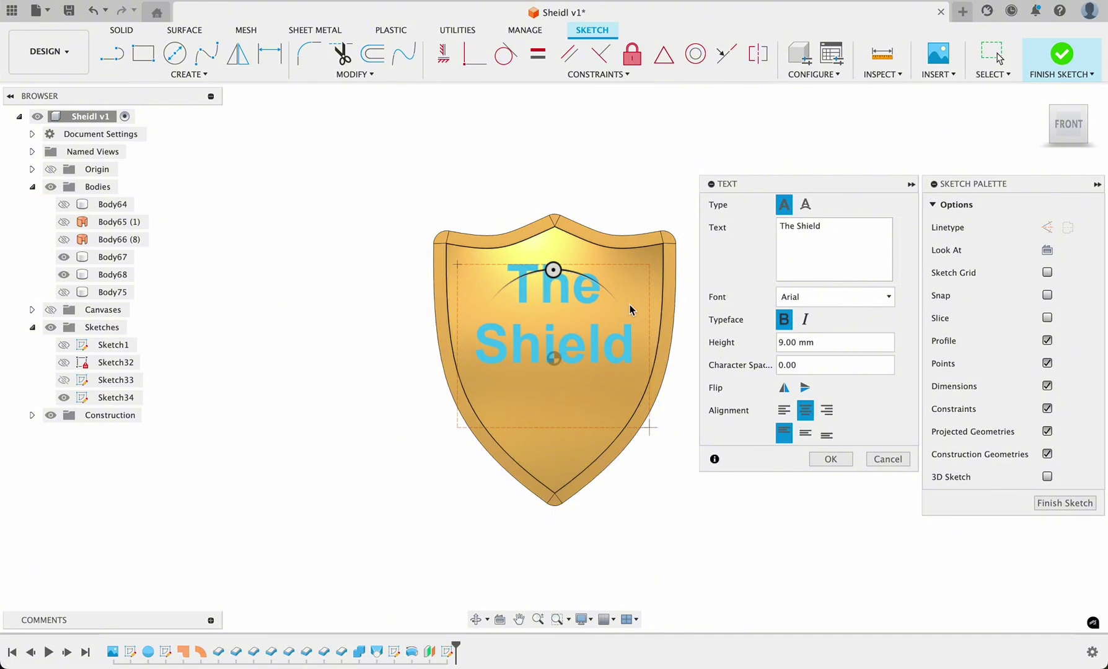
click(836, 464)
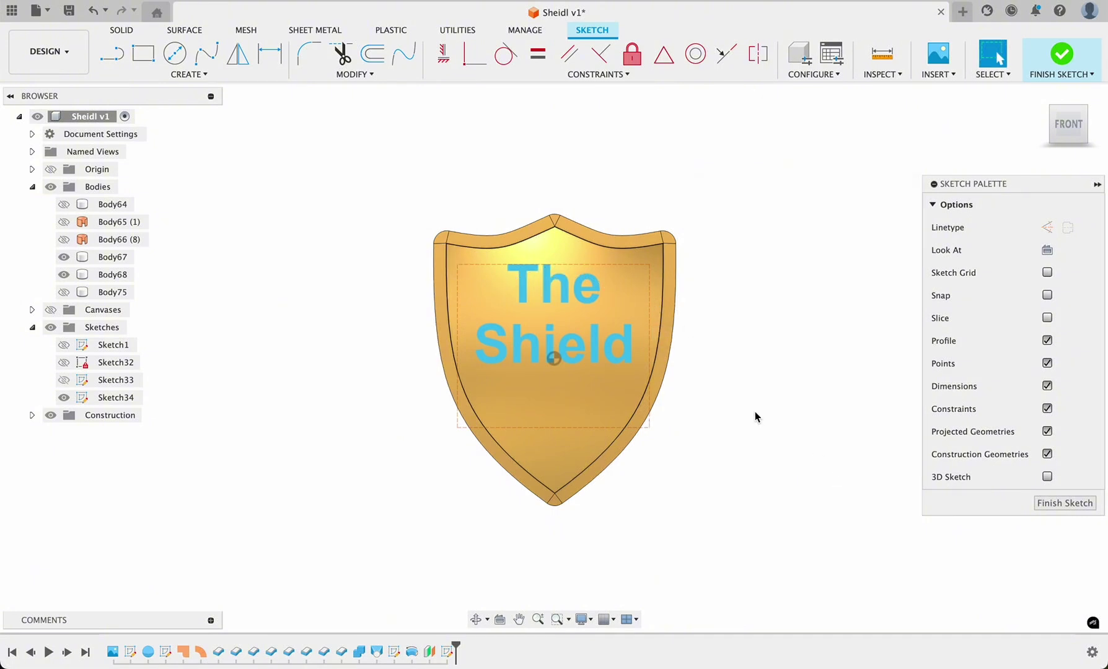
Step: Move the "The Shield" sketch text down by 4 mm, using a Y distance of -4 mm
key(m)
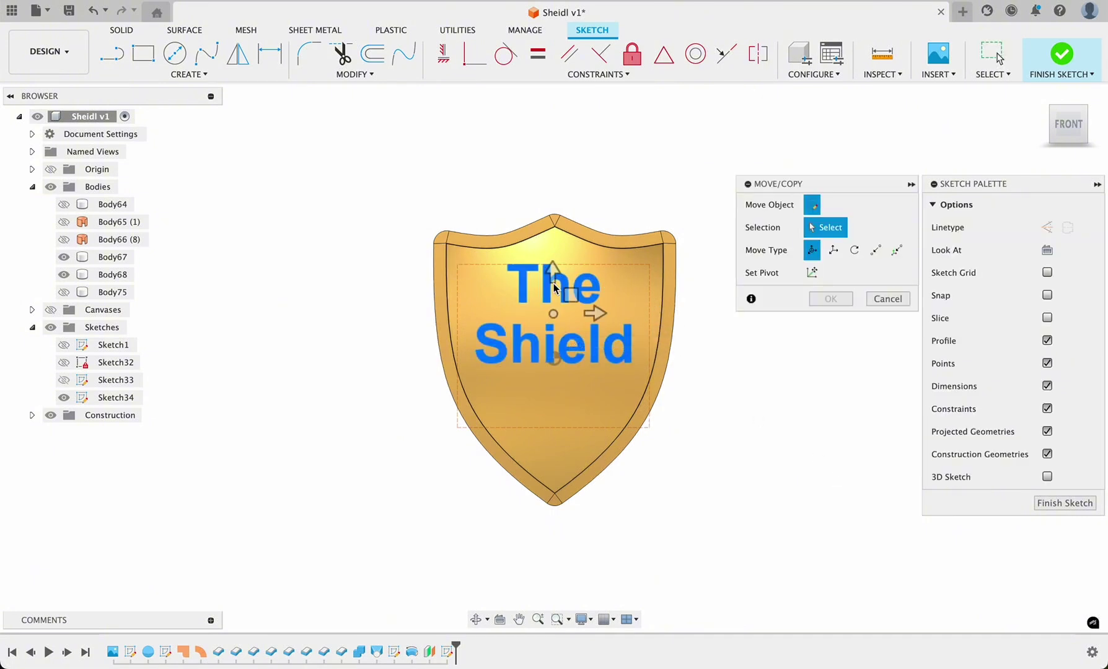
click(553, 289)
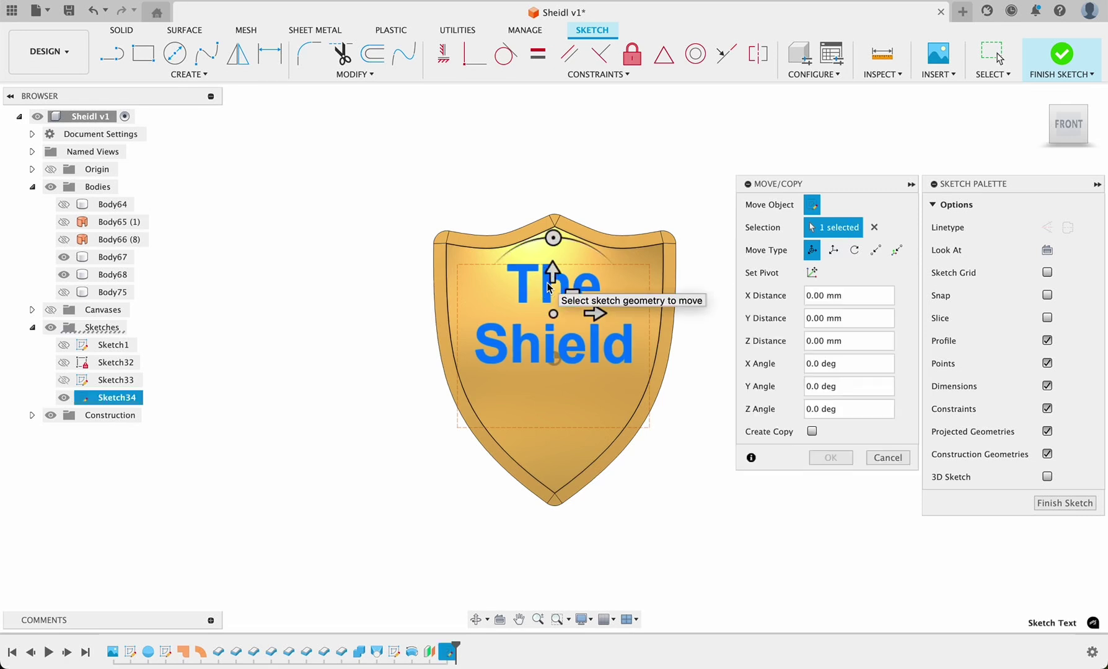
drag(555, 242, 556, 294)
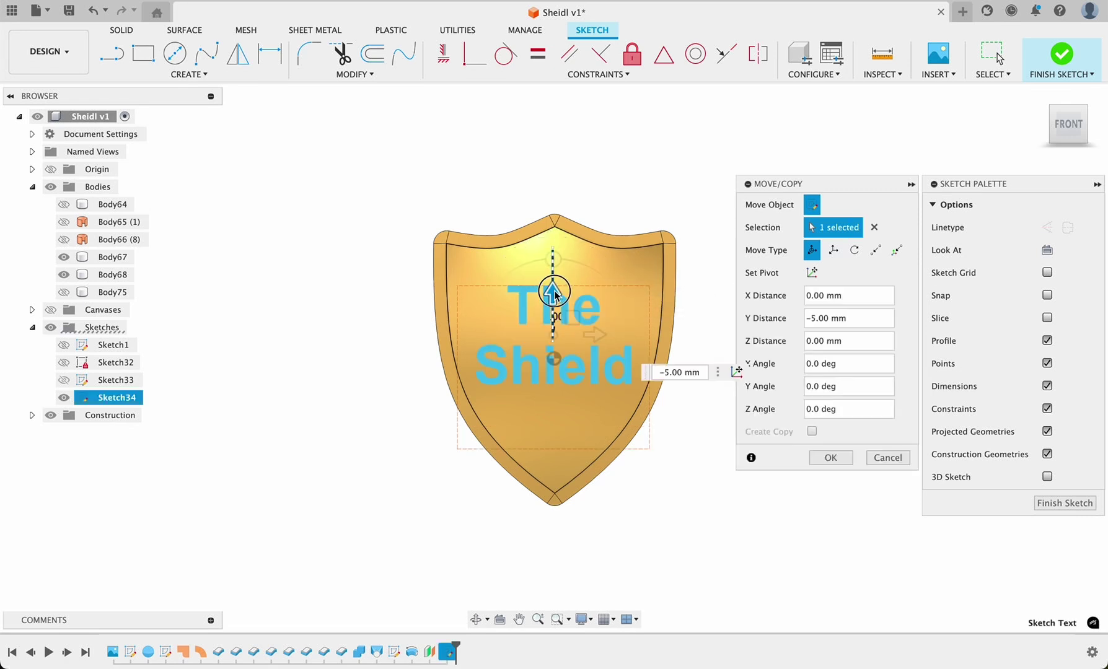
click(656, 372)
text(-3)
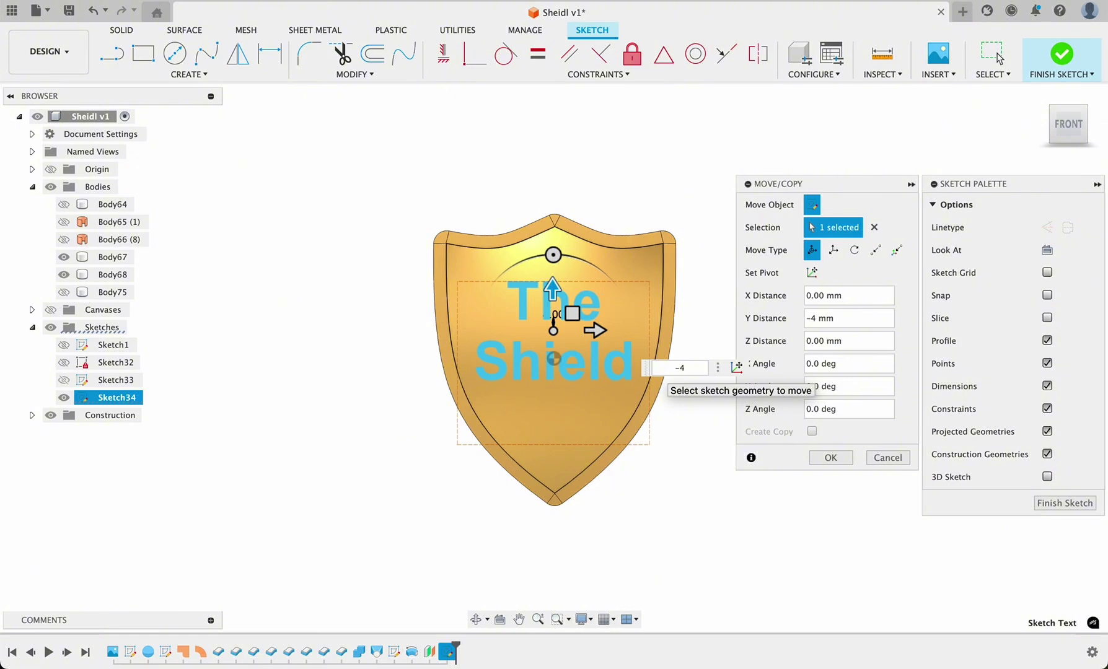
key(Return)
Step: Examine the position of the sketch text in front of the shield's curved centre panel from several angles
shift+scroll(667, 474, left, 5)
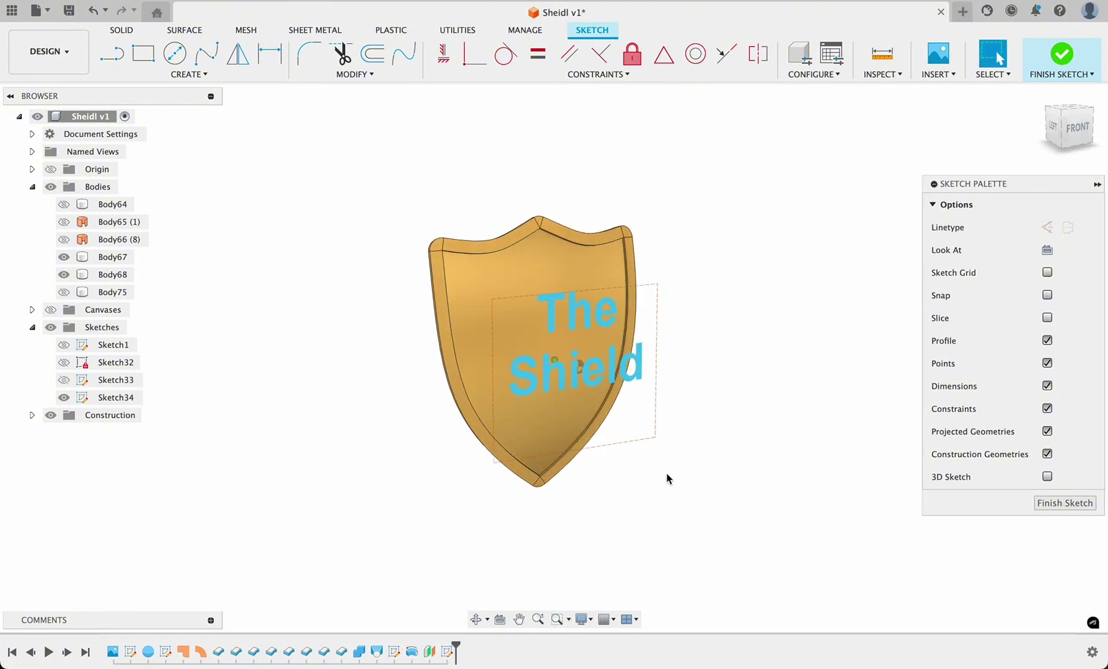
shift+scroll(667, 475, right, 3)
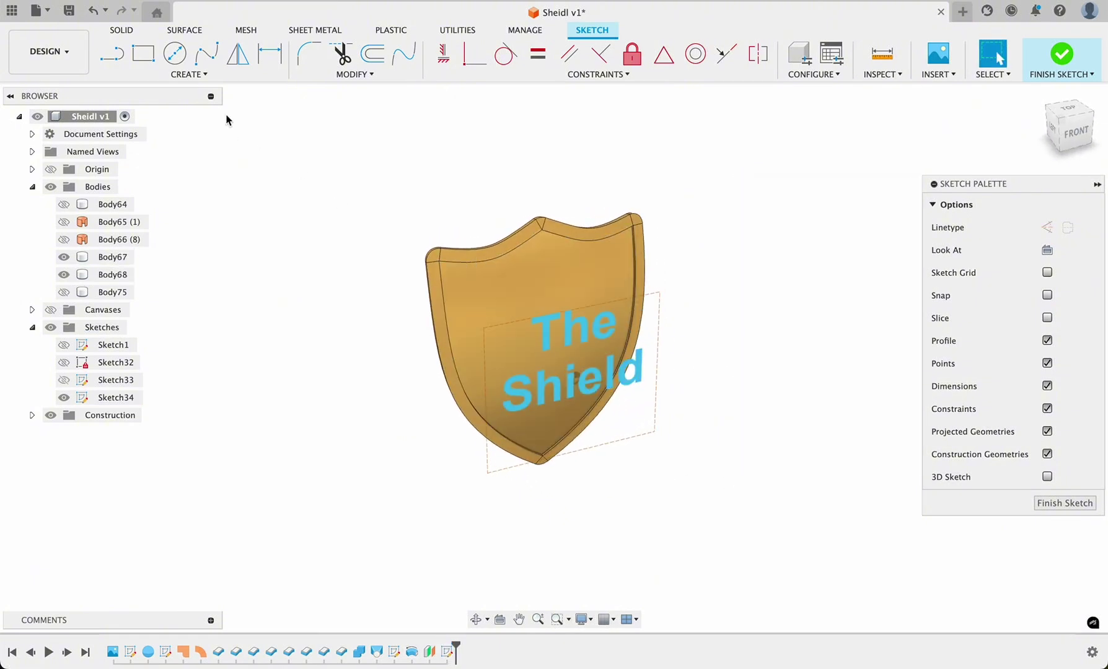
shift+scroll(392, 389, right, 4)
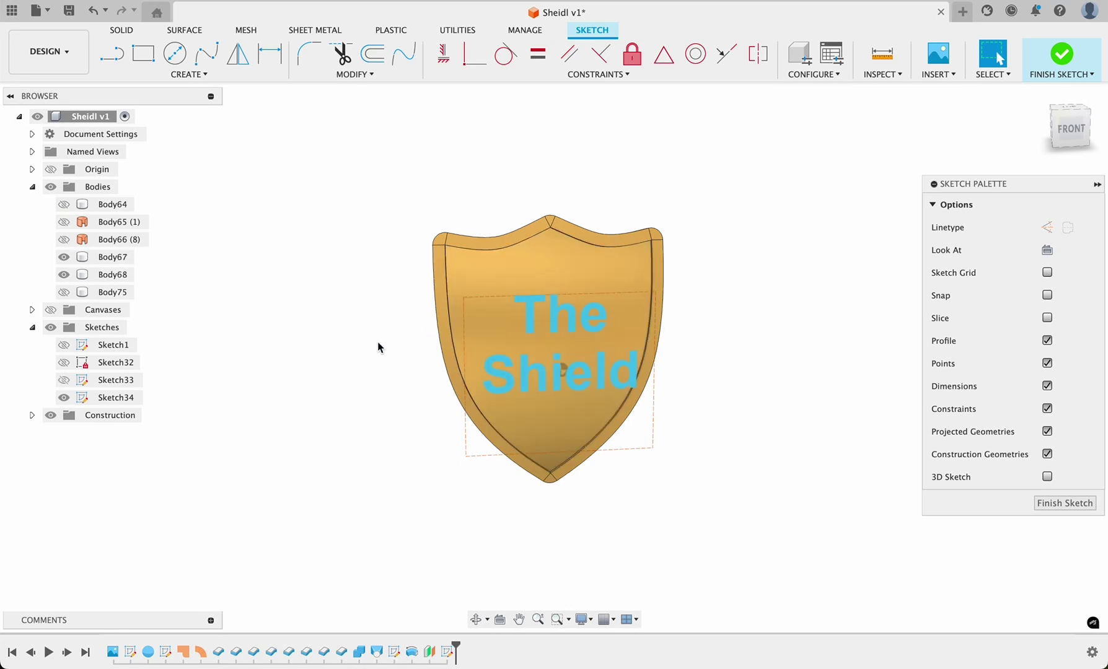
shift+scroll(377, 341, left, 3)
shift+scroll(378, 341, right, 3)
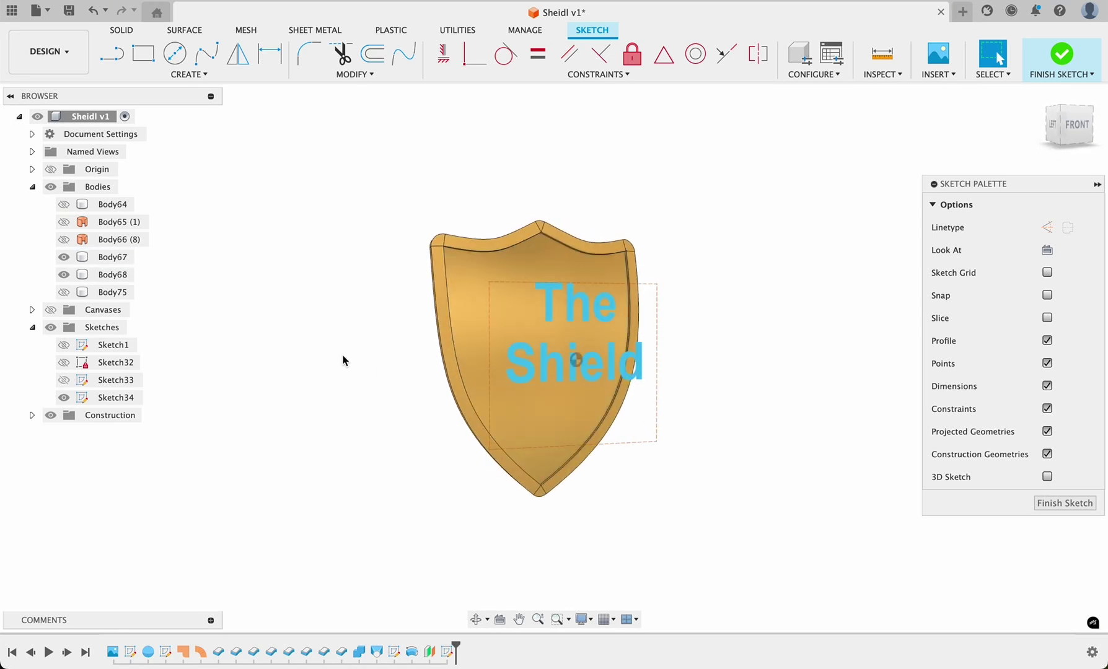
shift+scroll(337, 357, left, 2)
shift+scroll(336, 356, left, 2)
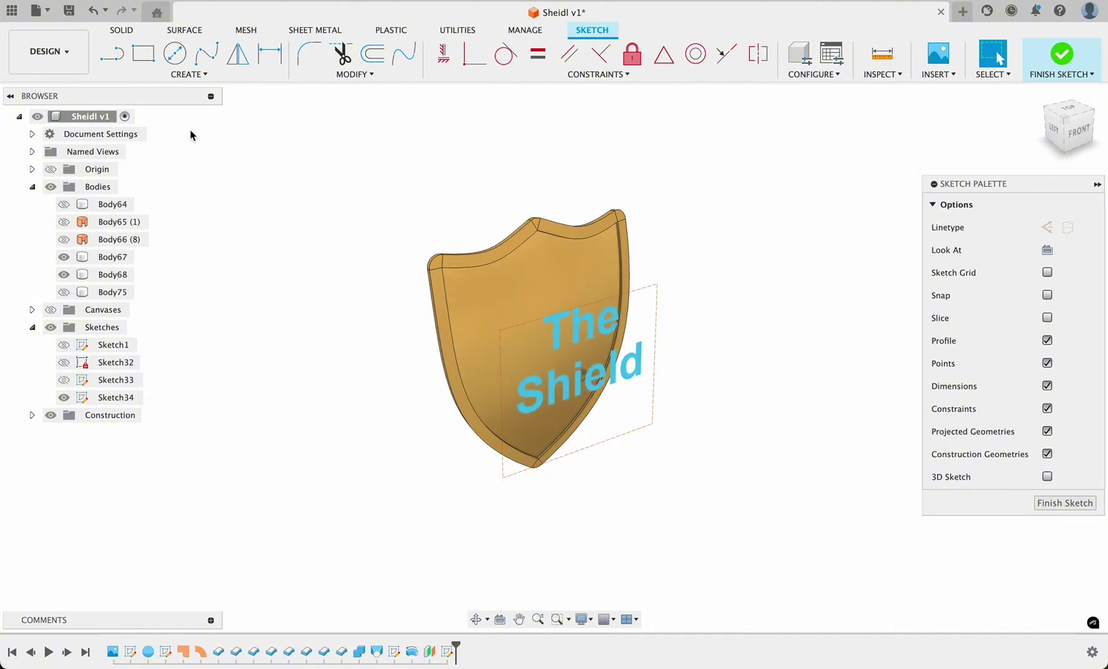
Step: Finish the sketch and emboss the "The Shield" text onto the curved front face of the shield's centre panel
click(183, 75)
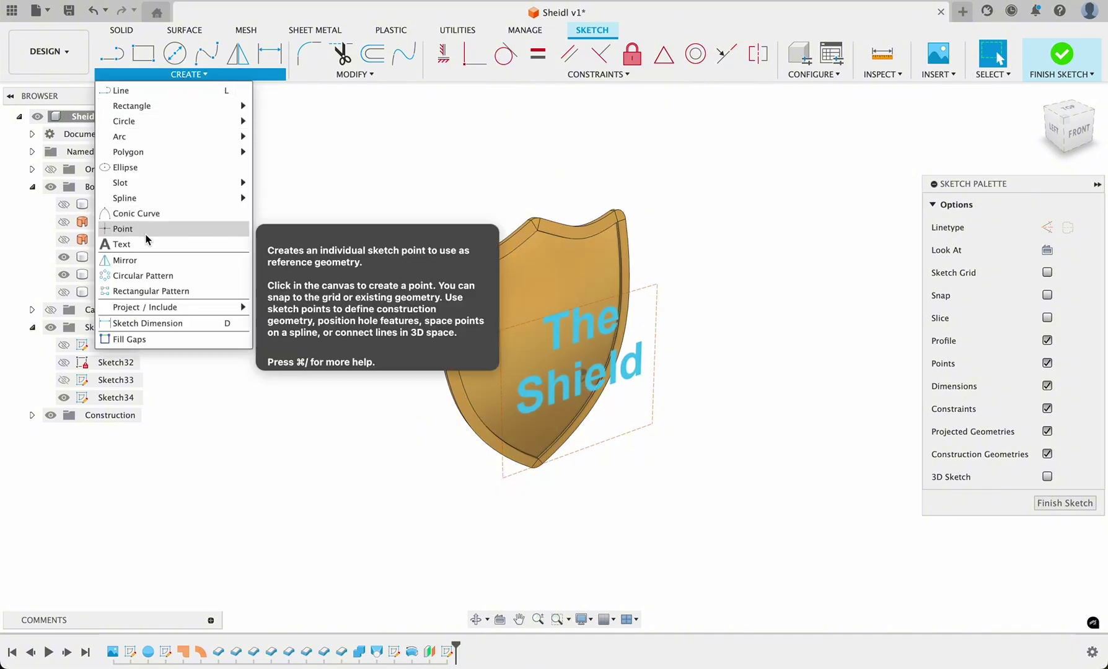
click(314, 146)
click(1061, 55)
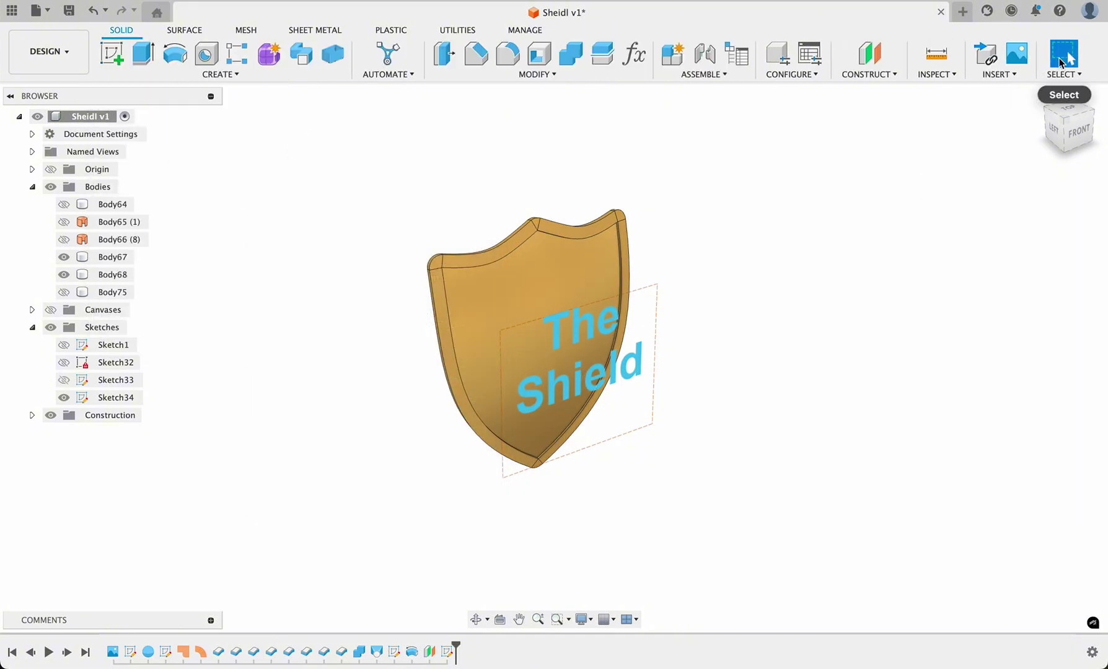
click(222, 73)
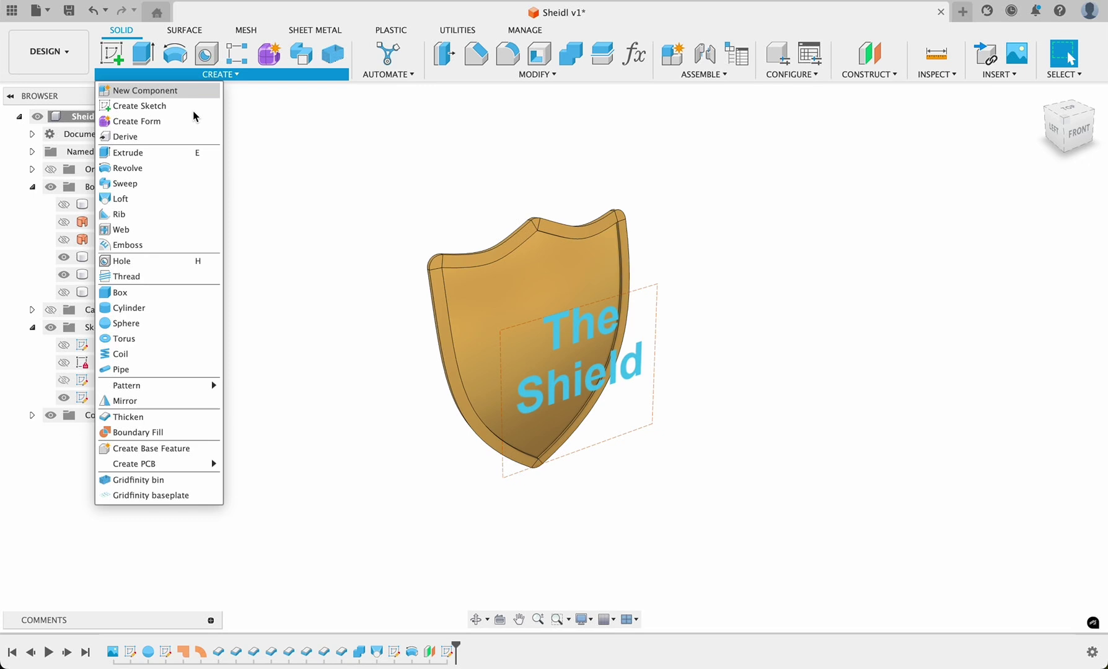
click(145, 244)
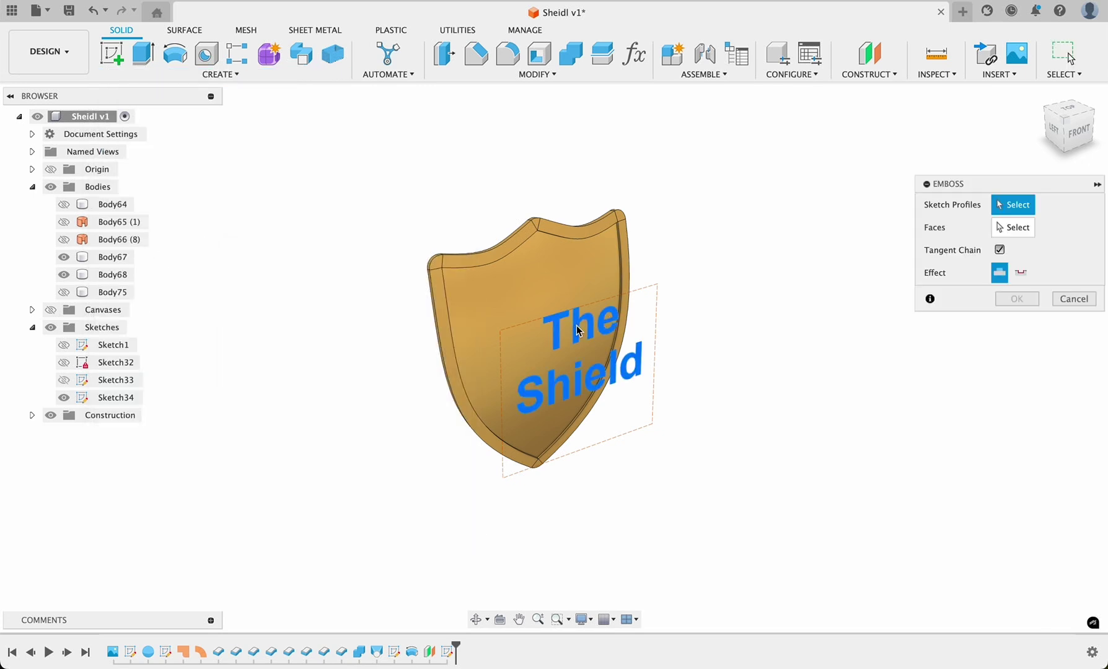
click(576, 330)
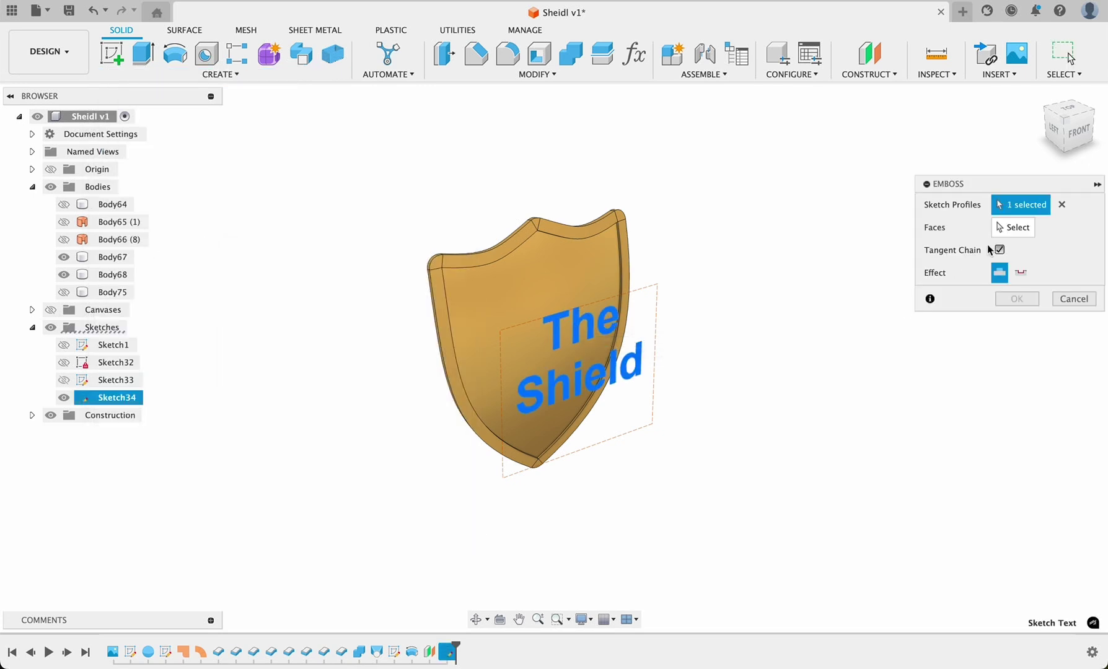
click(1013, 227)
click(562, 278)
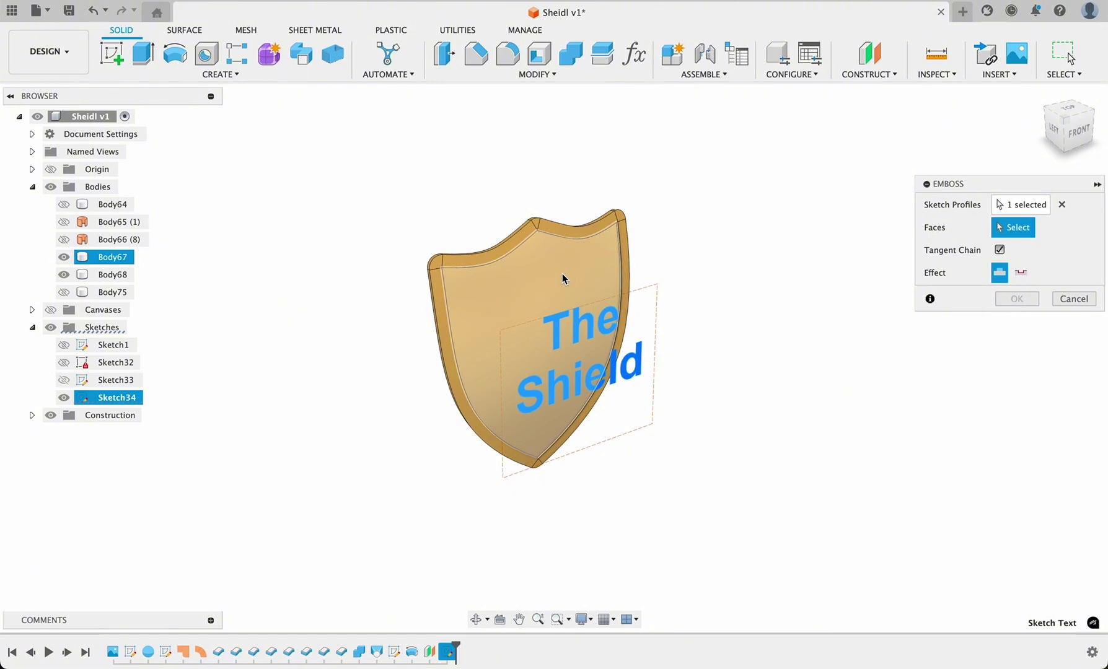
click(562, 274)
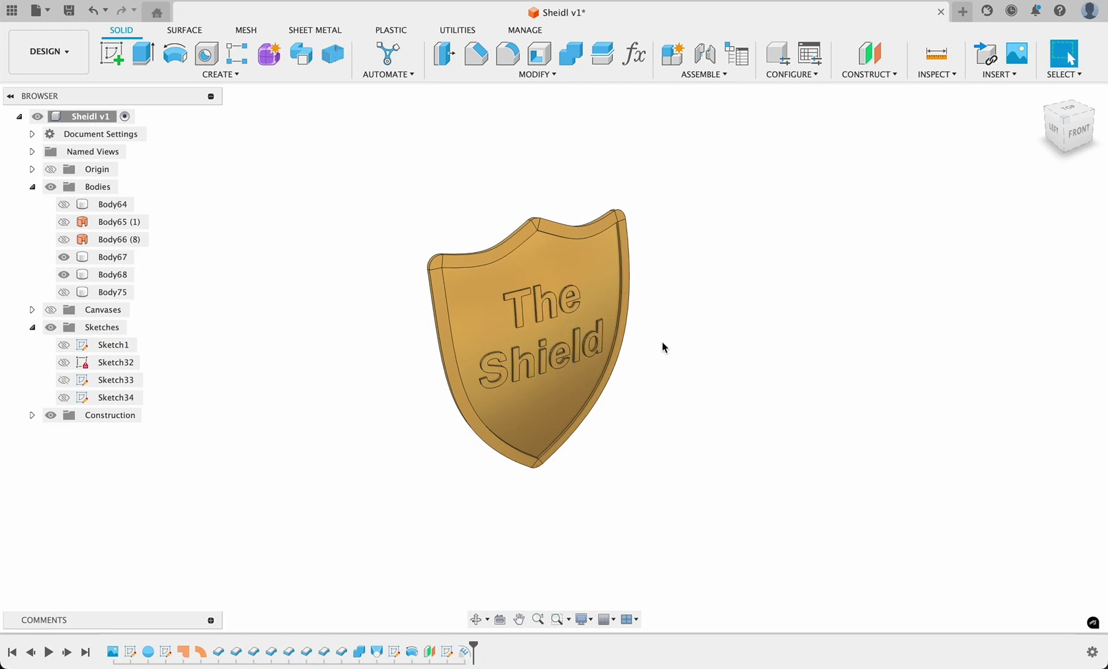
shift+scroll(685, 413, right, 10)
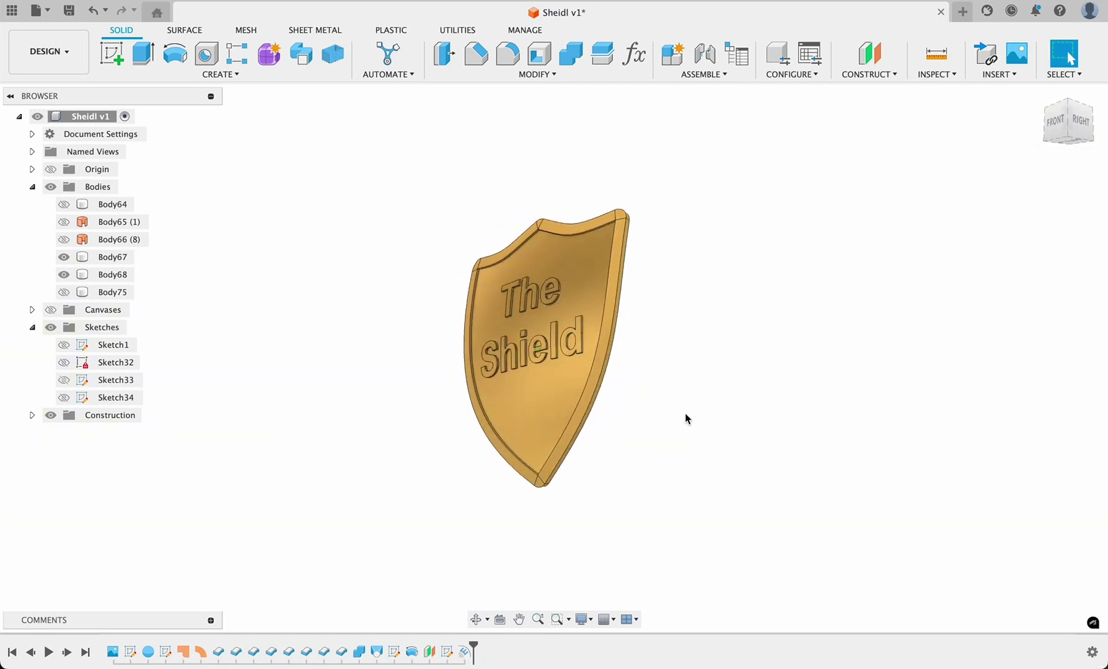